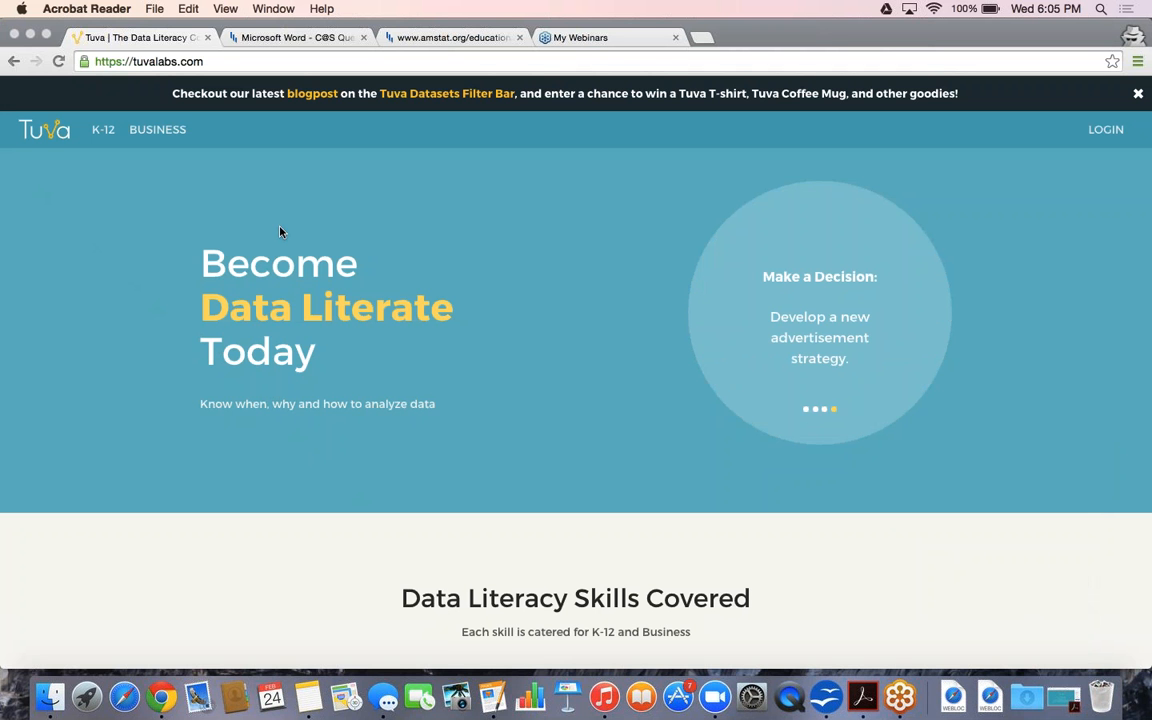
In Chrome, go to Tuva's K-12 section and on to the Datasets catalogue
click(28, 676)
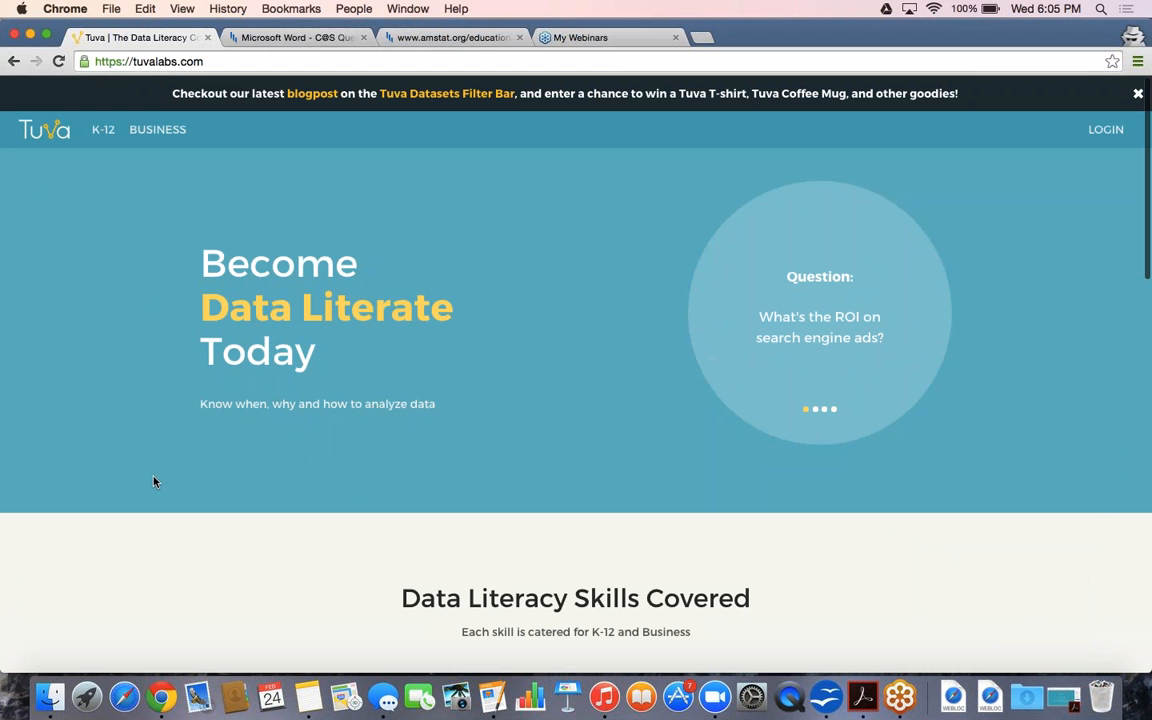
scroll(195, 208, down, 1)
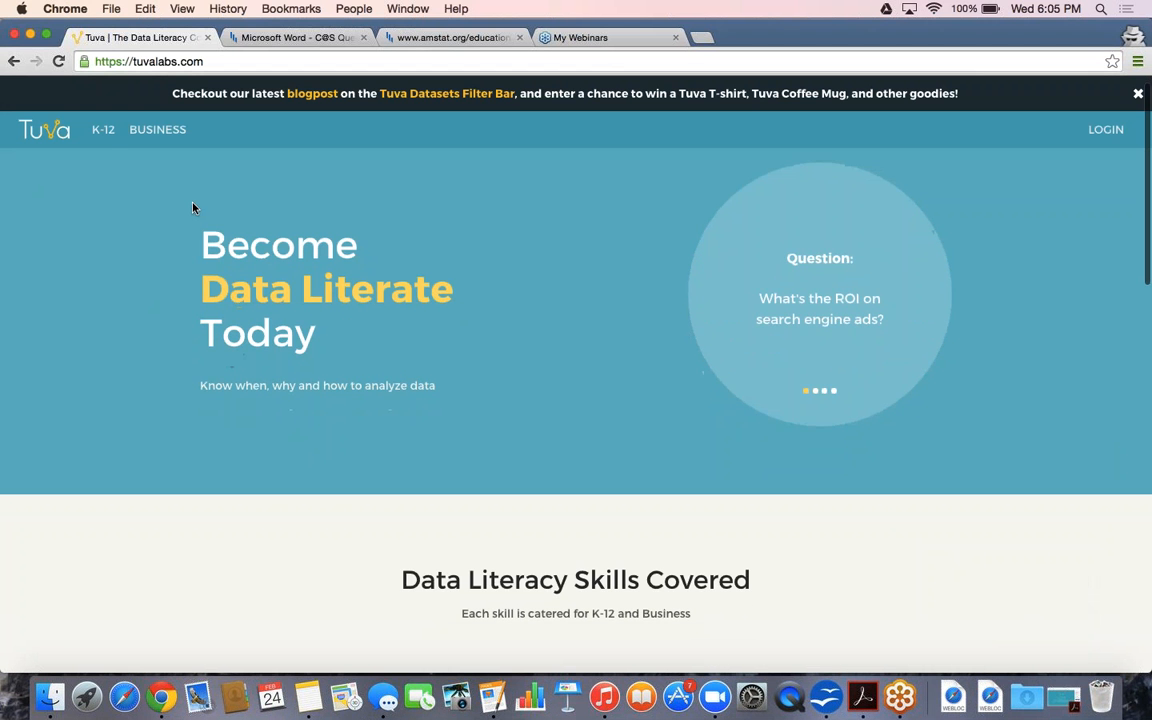
click(101, 143)
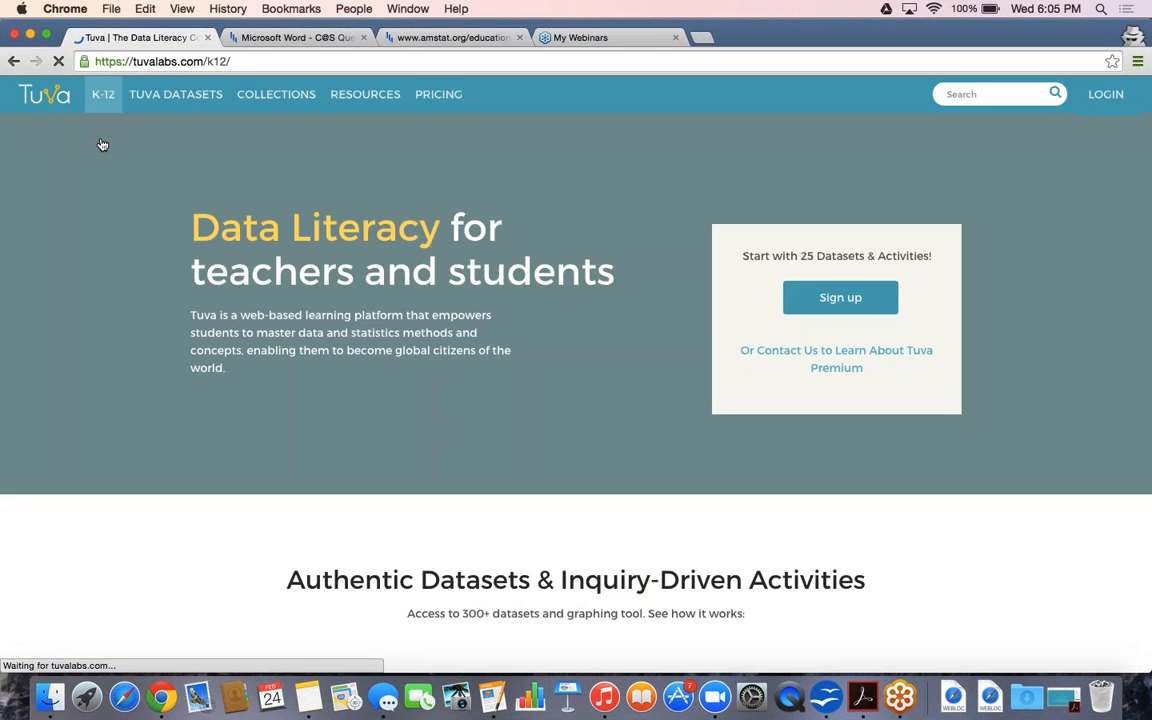
scroll(234, 212, down, 2)
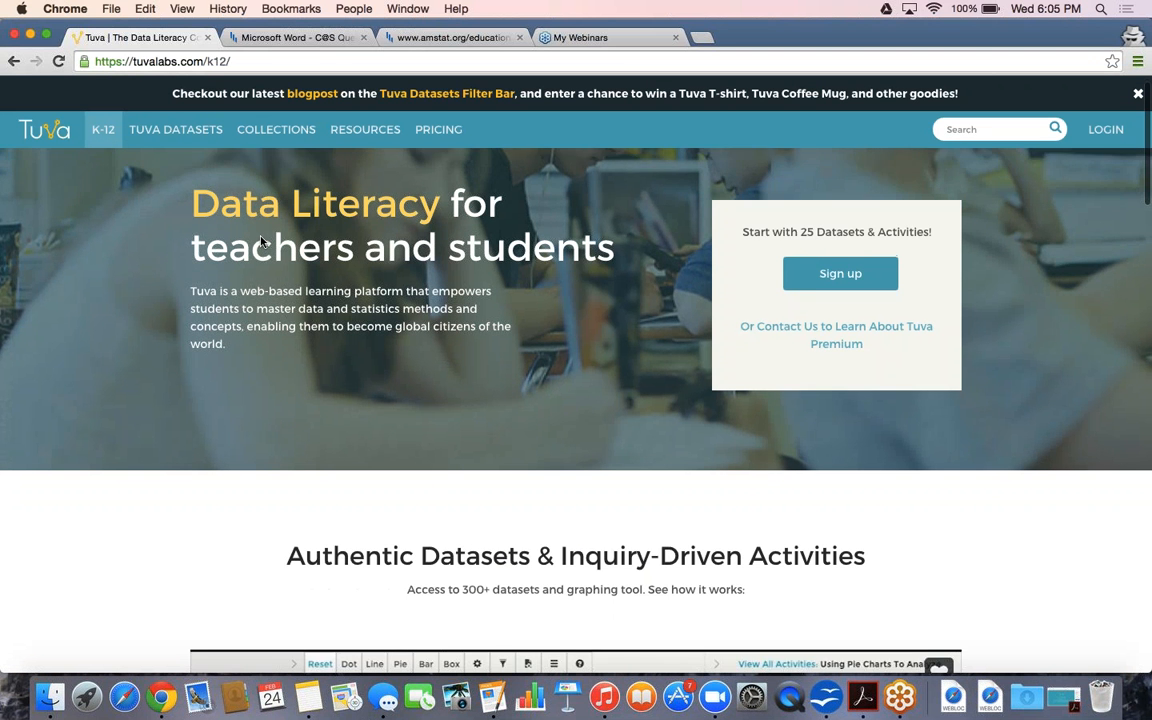
scroll(260, 240, down, 1)
click(176, 134)
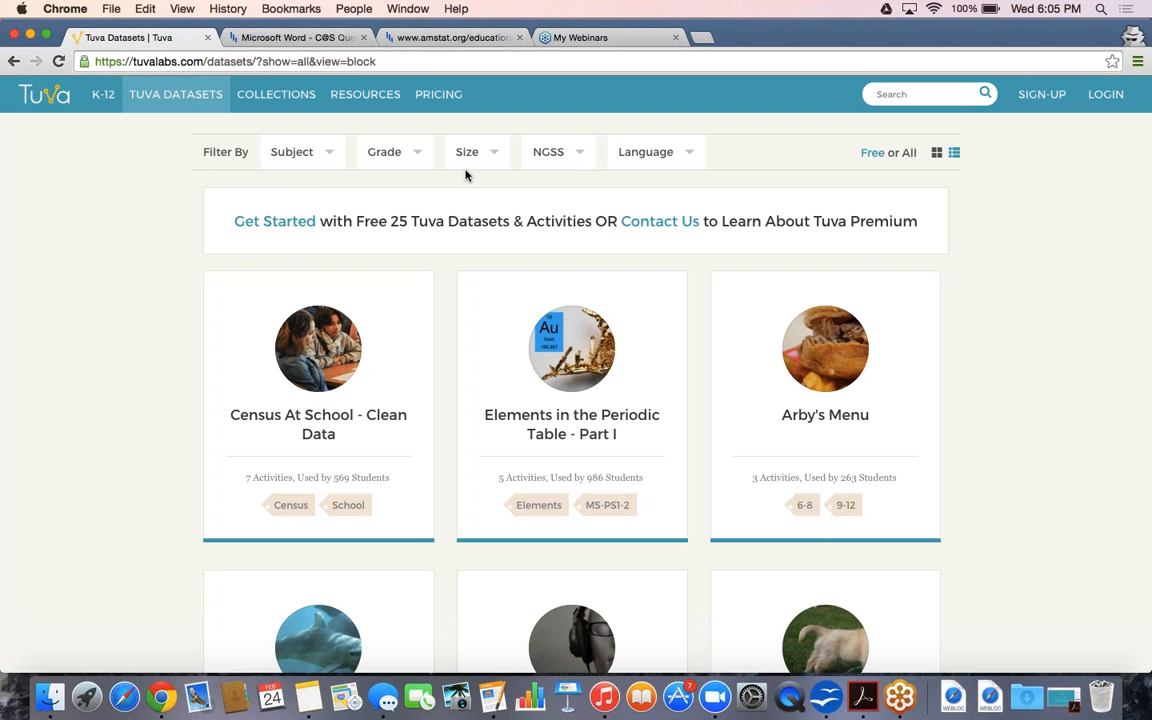
Look over the Size, NGSS and Language filters, then list only the free datasets
click(466, 165)
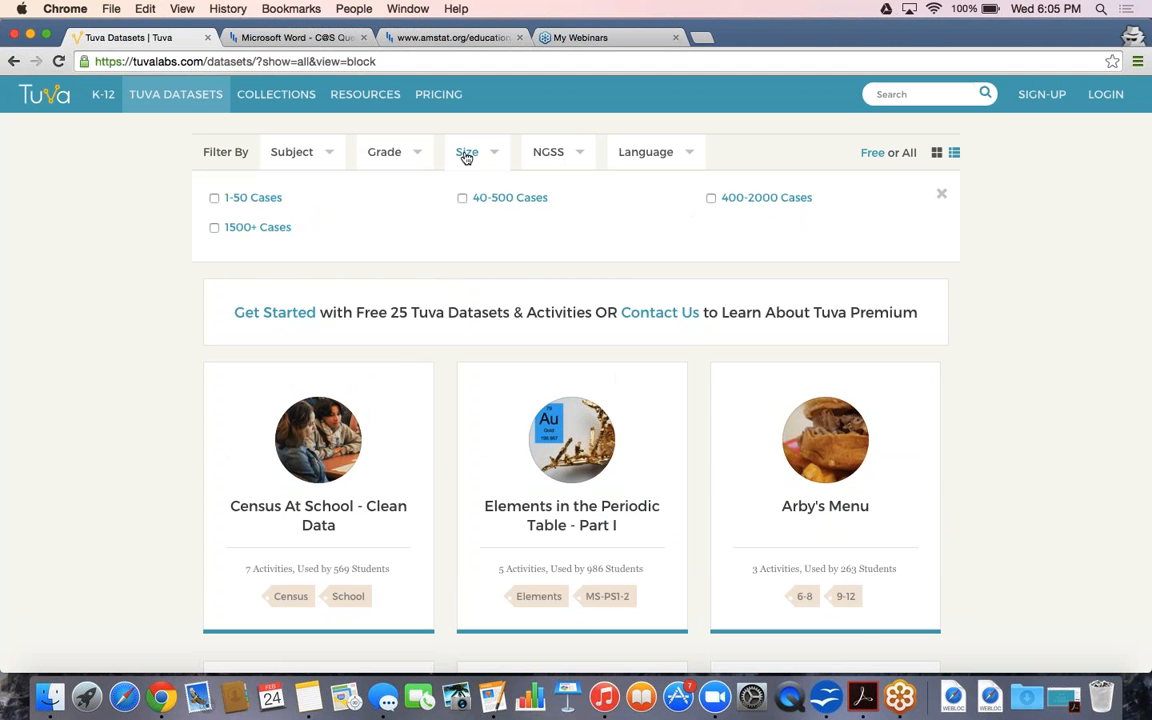
click(543, 152)
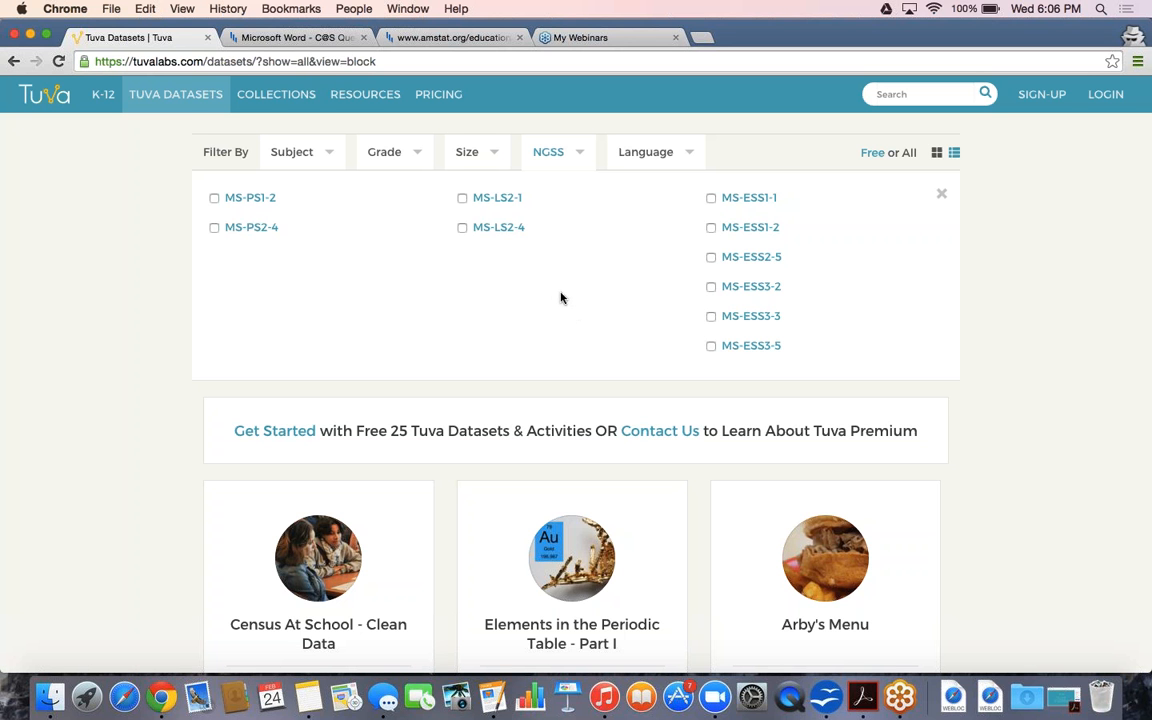
click(626, 164)
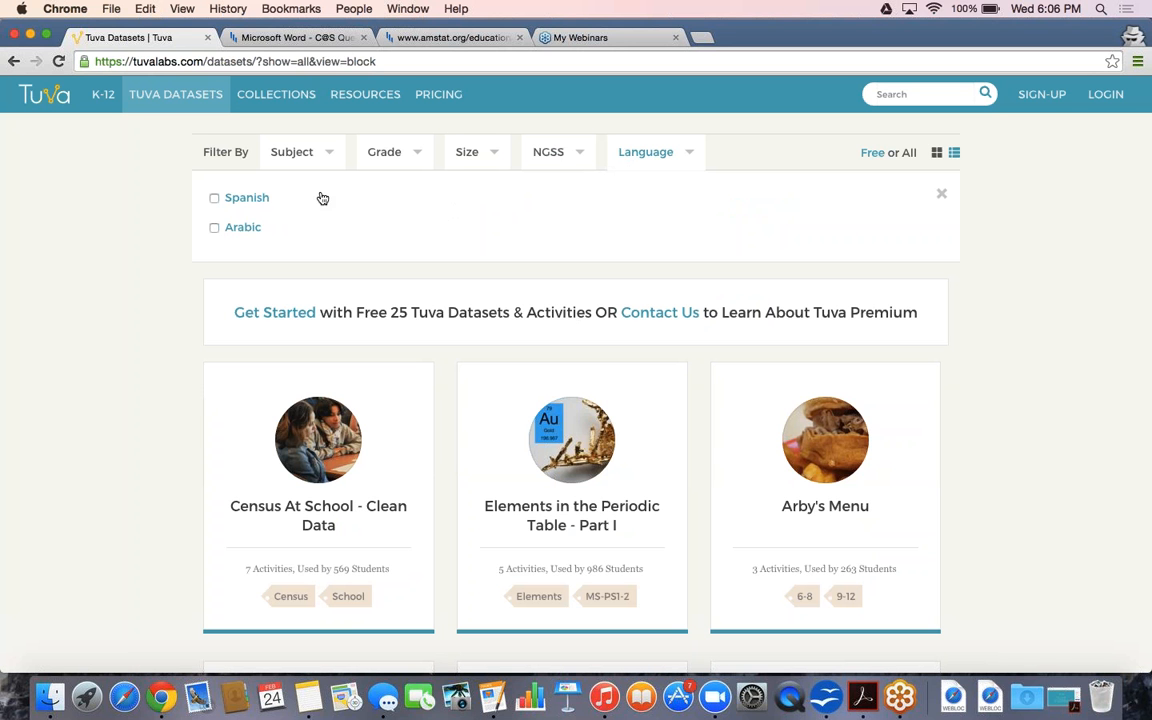
click(872, 152)
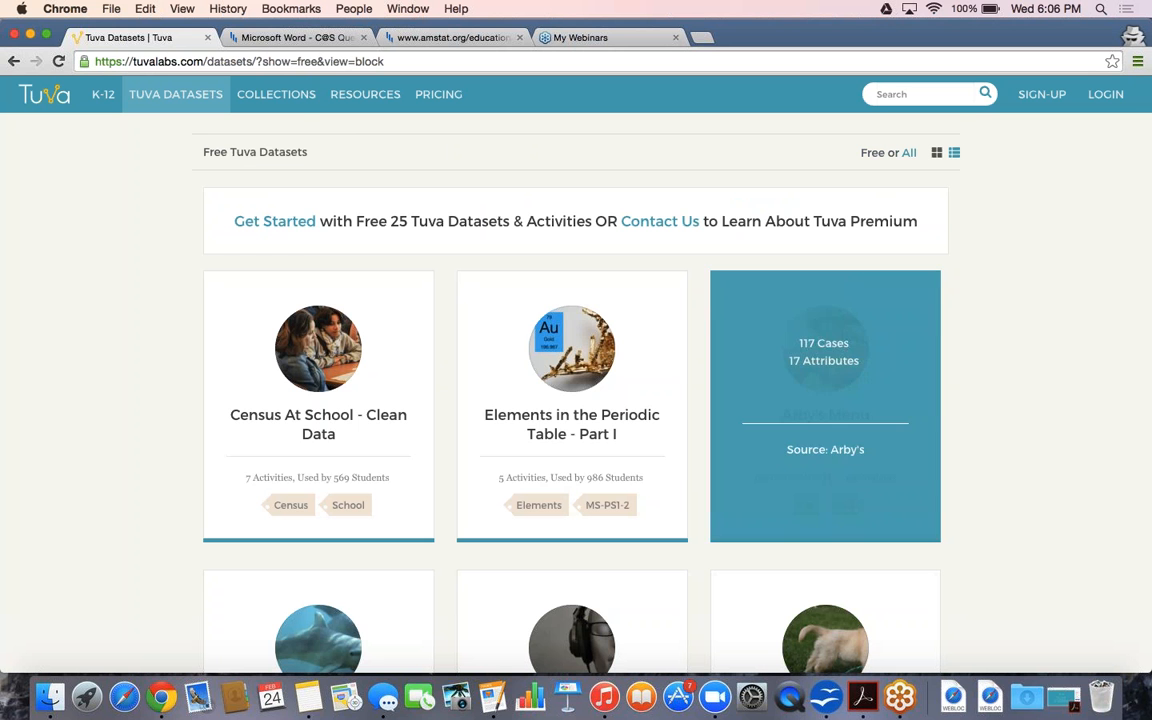
scroll(877, 190, down, 3)
scroll(850, 260, up, 2)
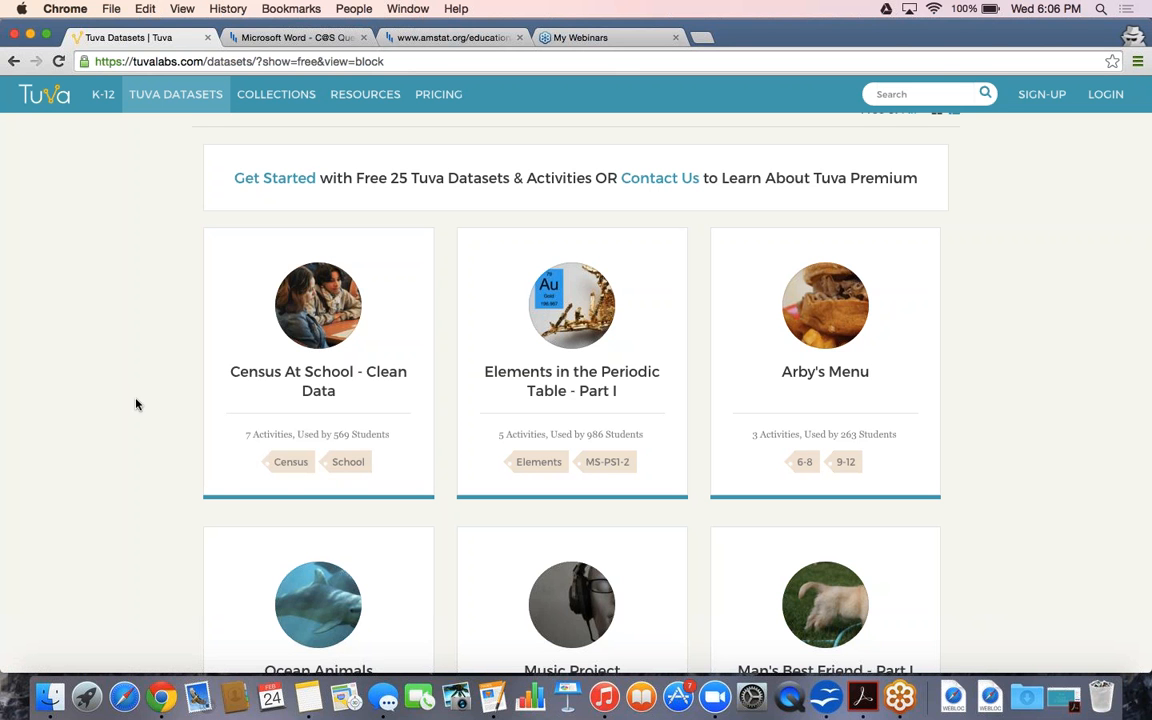
Open Census At School - Clean Data, dismiss its intro, collapse Activities, and view the questionnaire PDF
click(219, 369)
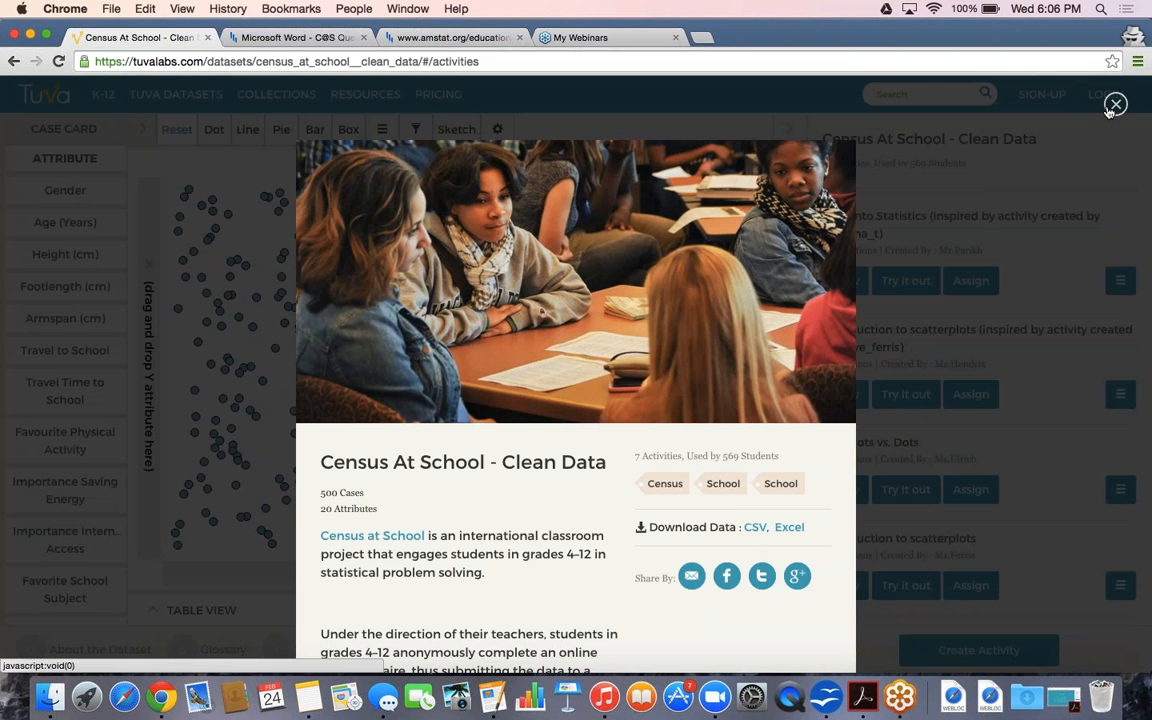
click(1114, 105)
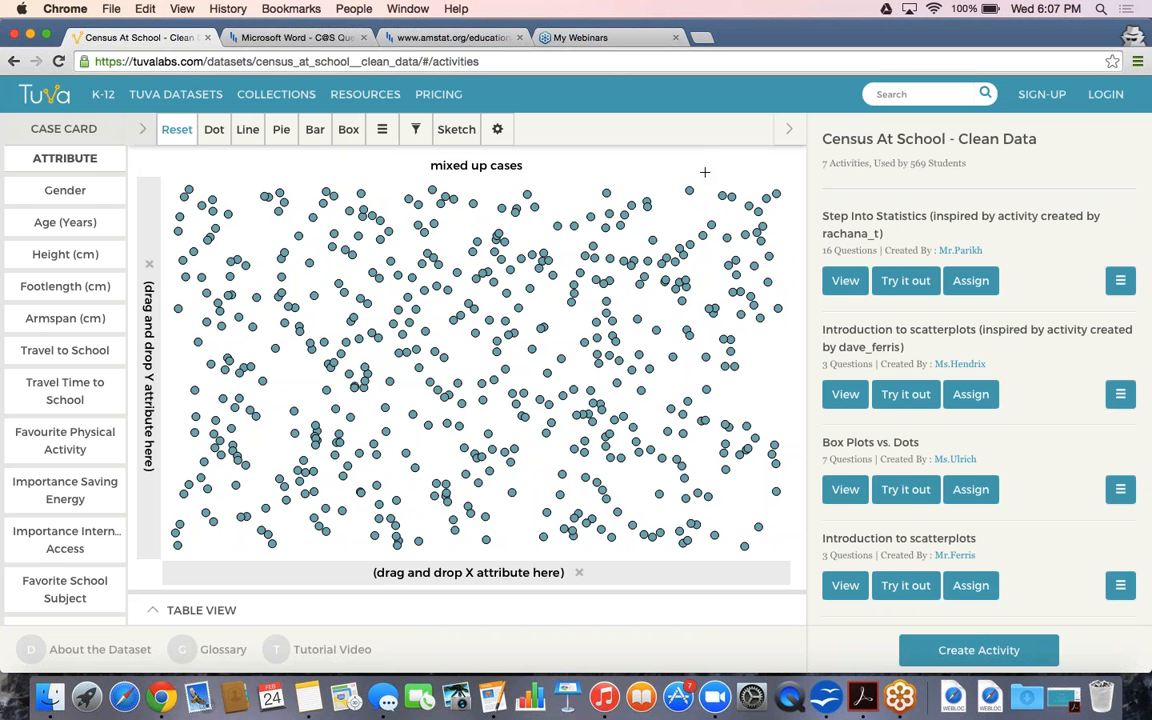
click(786, 133)
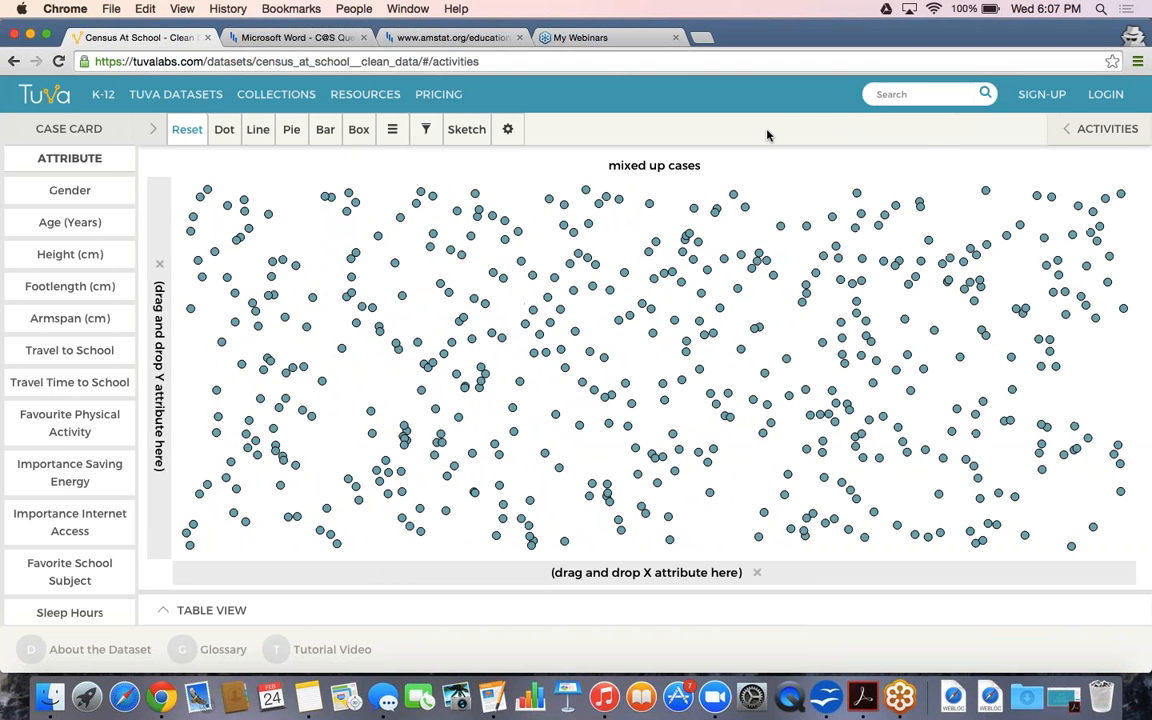
click(295, 37)
scroll(322, 236, down, 3)
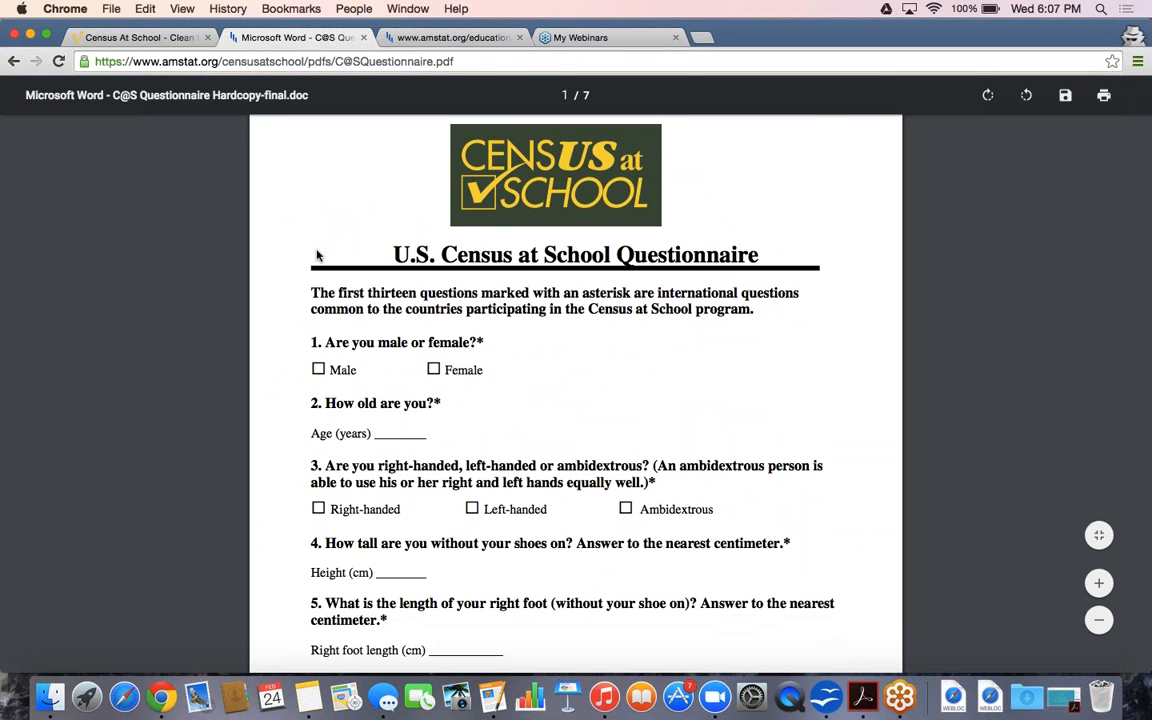
Read through the questionnaire pages, back to the top, then return to the Census At School tab
scroll(316, 261, down, 15)
scroll(316, 245, down, 20)
scroll(316, 229, down, 1)
scroll(316, 227, up, 1)
scroll(316, 227, down, 1)
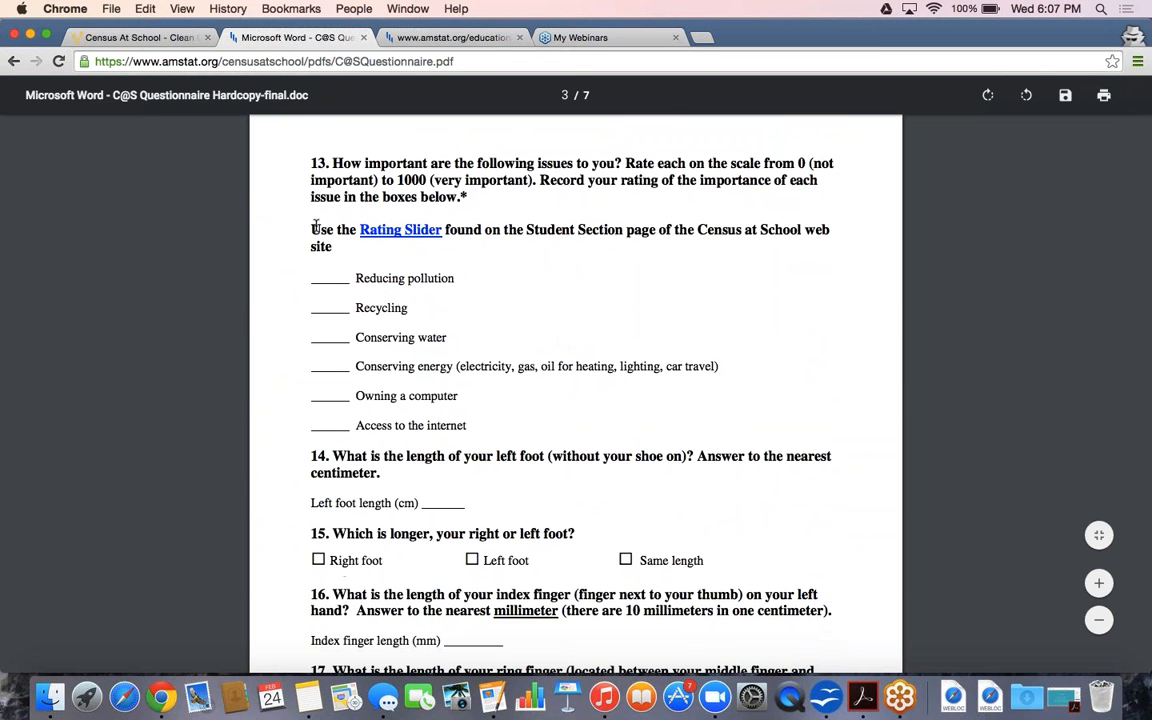
scroll(316, 227, down, 5)
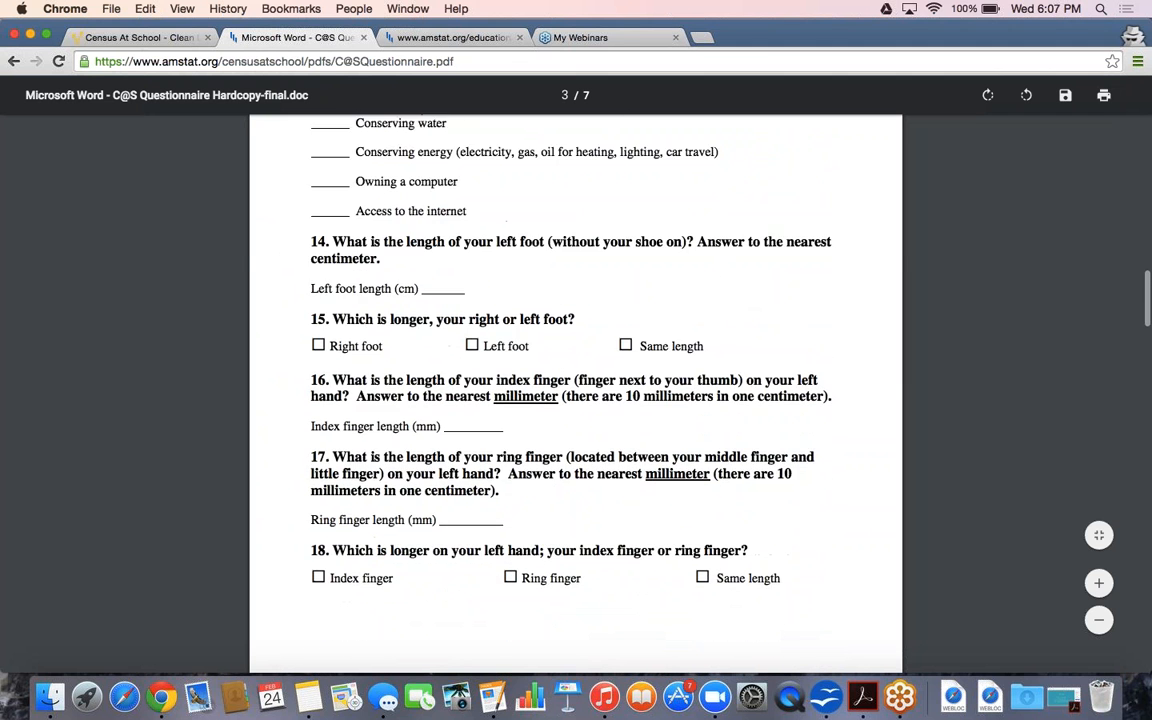
scroll(316, 227, up, 10)
scroll(316, 227, up, 15)
scroll(316, 227, down, 20)
scroll(313, 210, down, 9)
scroll(575, 390, down, 4)
scroll(575, 390, down, 14)
scroll(575, 390, up, 18)
scroll(575, 390, up, 20)
scroll(575, 390, up, 16)
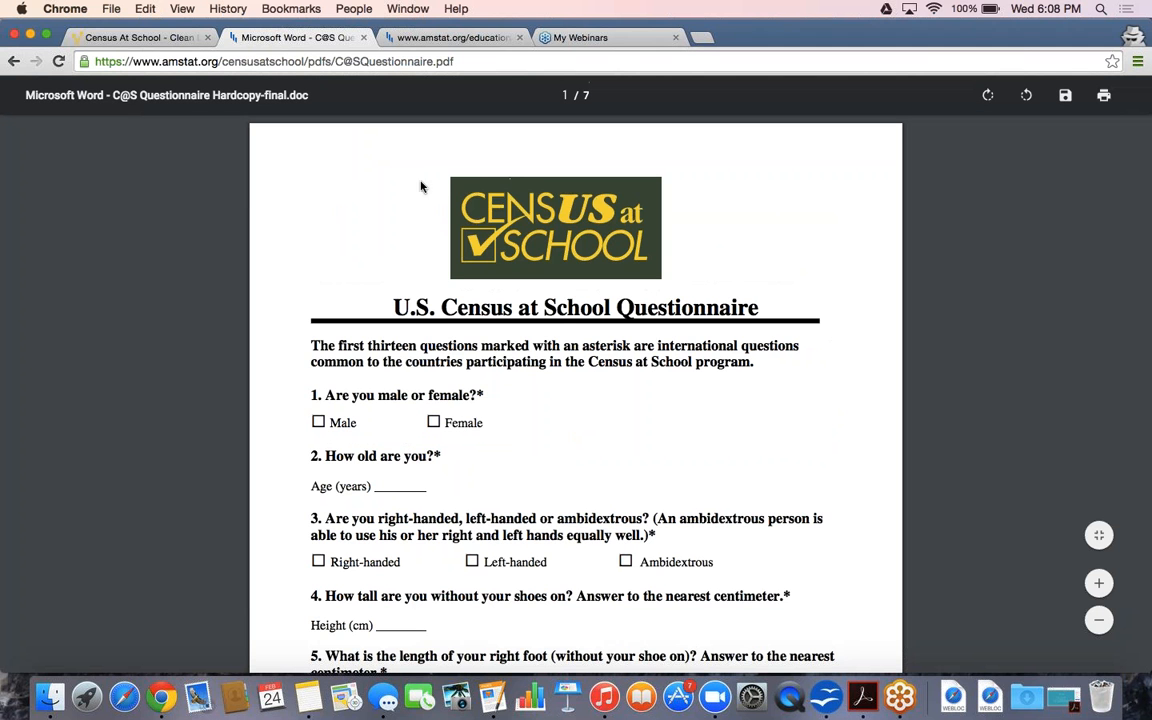
click(146, 40)
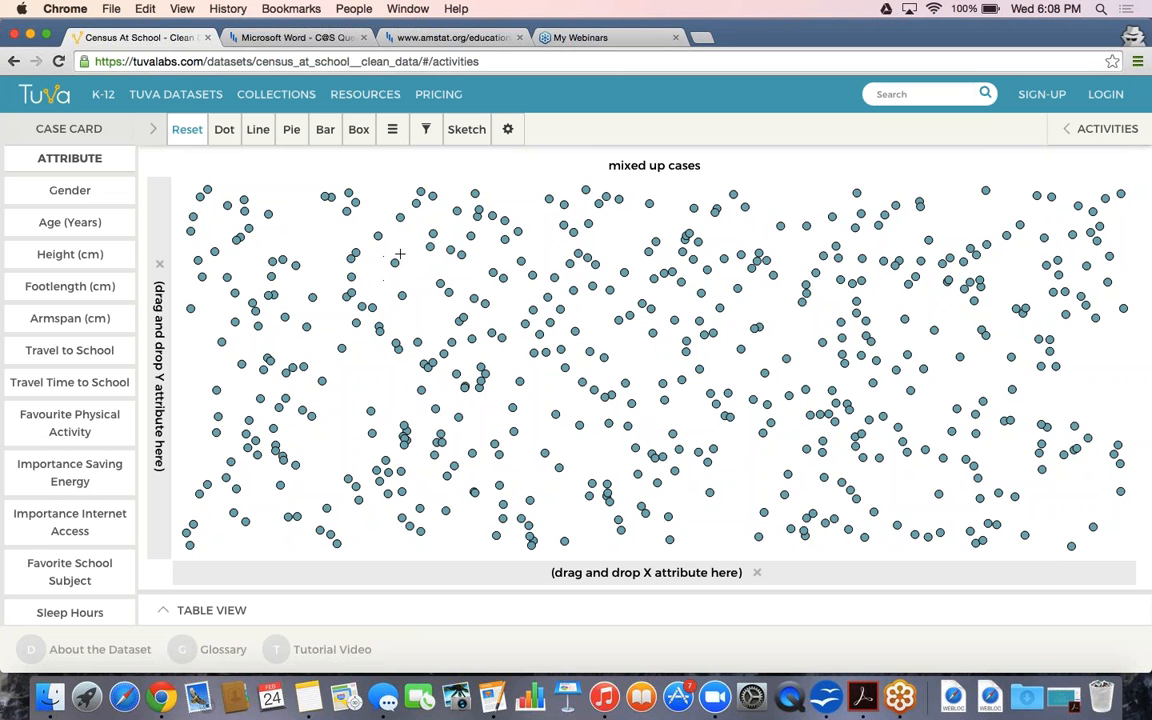
Expand the Table View of individual cases beneath the mixed-up cases plot
click(300, 616)
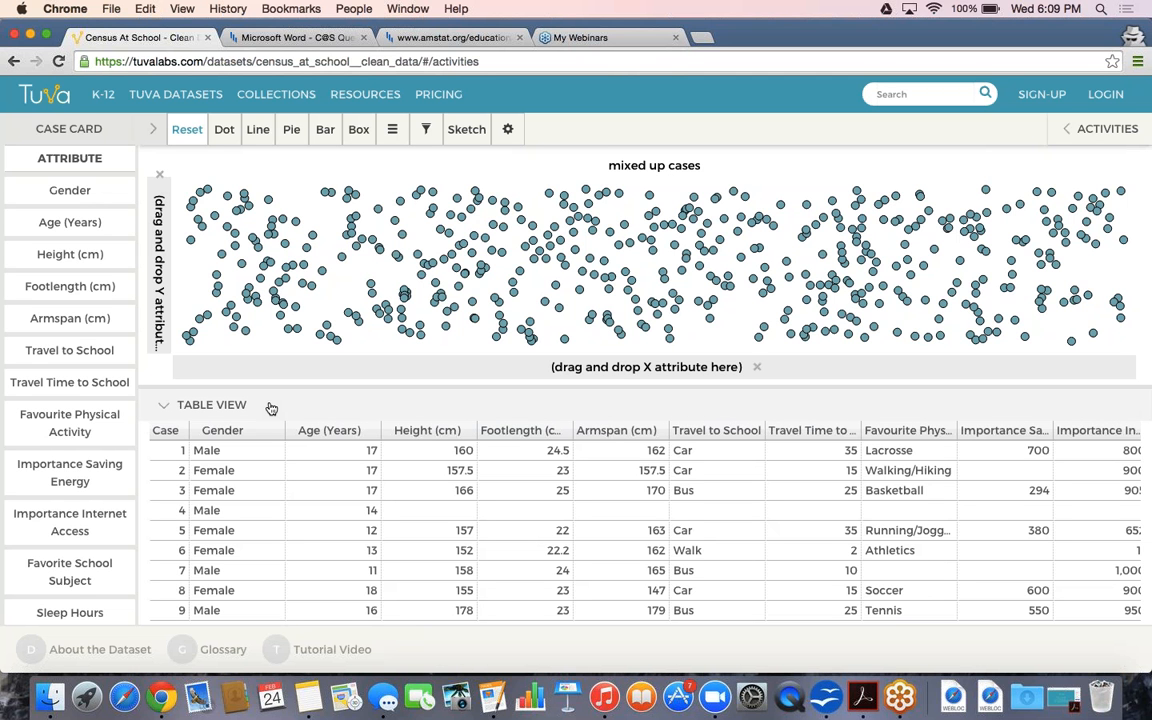
scroll(291, 507, down, 10)
scroll(291, 510, down, 12)
scroll(291, 510, down, 3)
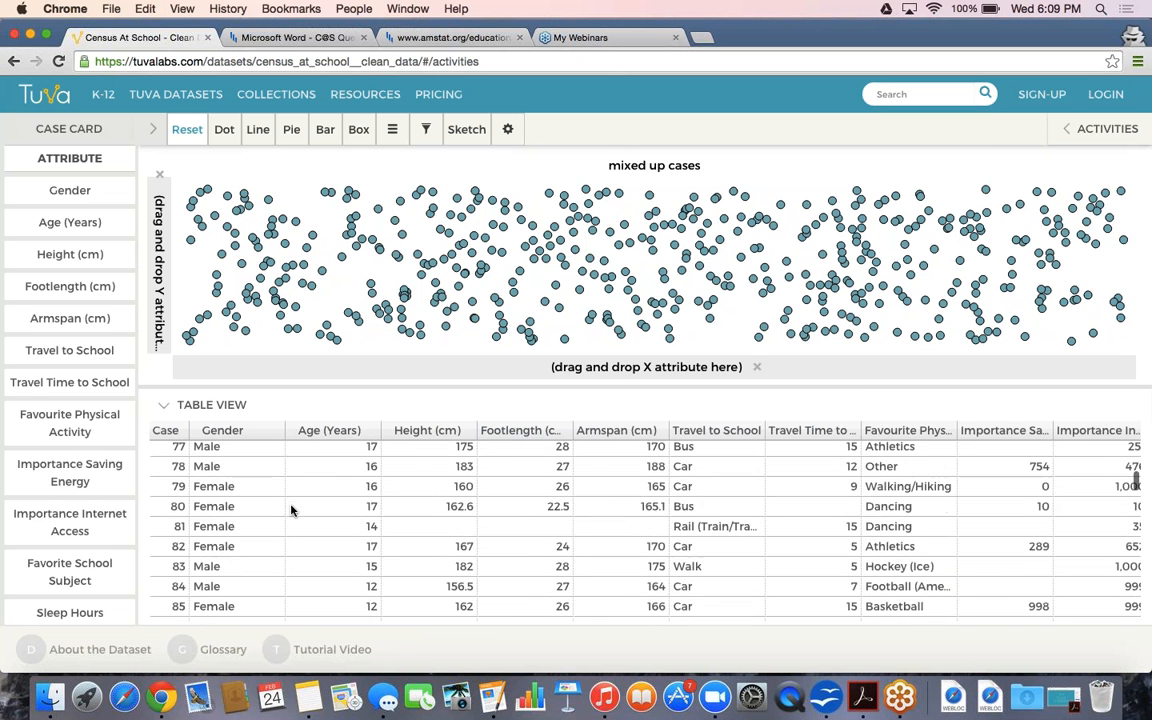
scroll(291, 510, down, 3)
scroll(291, 510, down, 4)
scroll(291, 510, down, 12)
scroll(291, 510, down, 3)
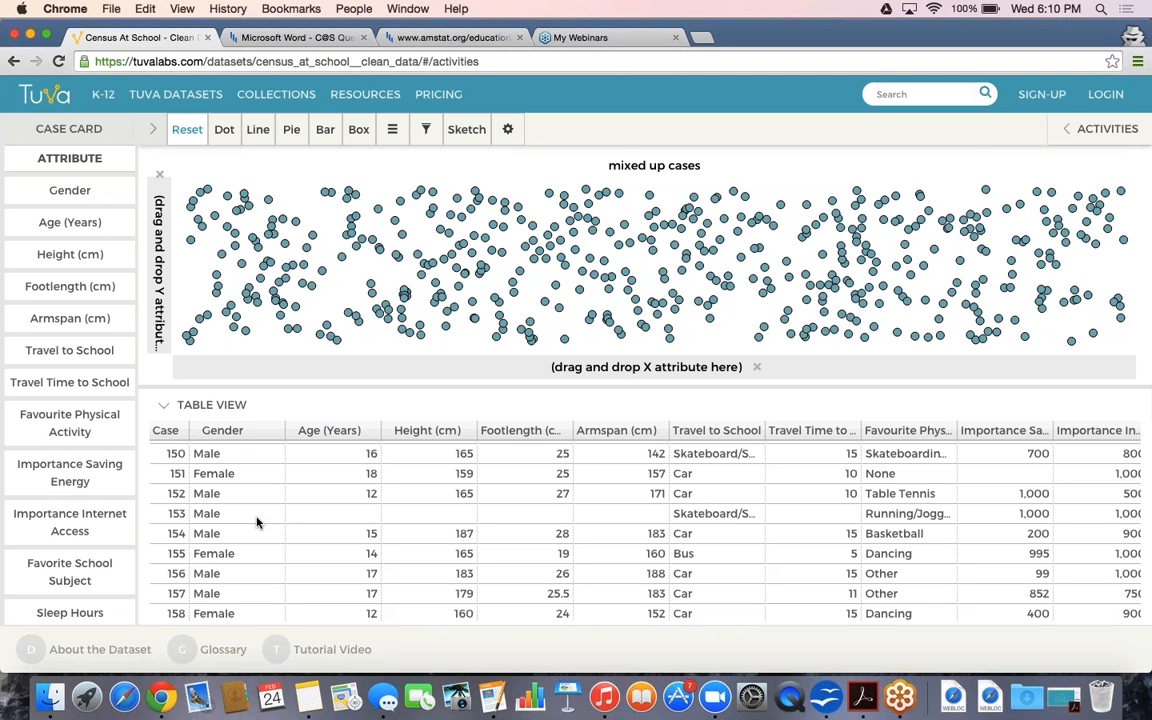
scroll(256, 522, down, 2)
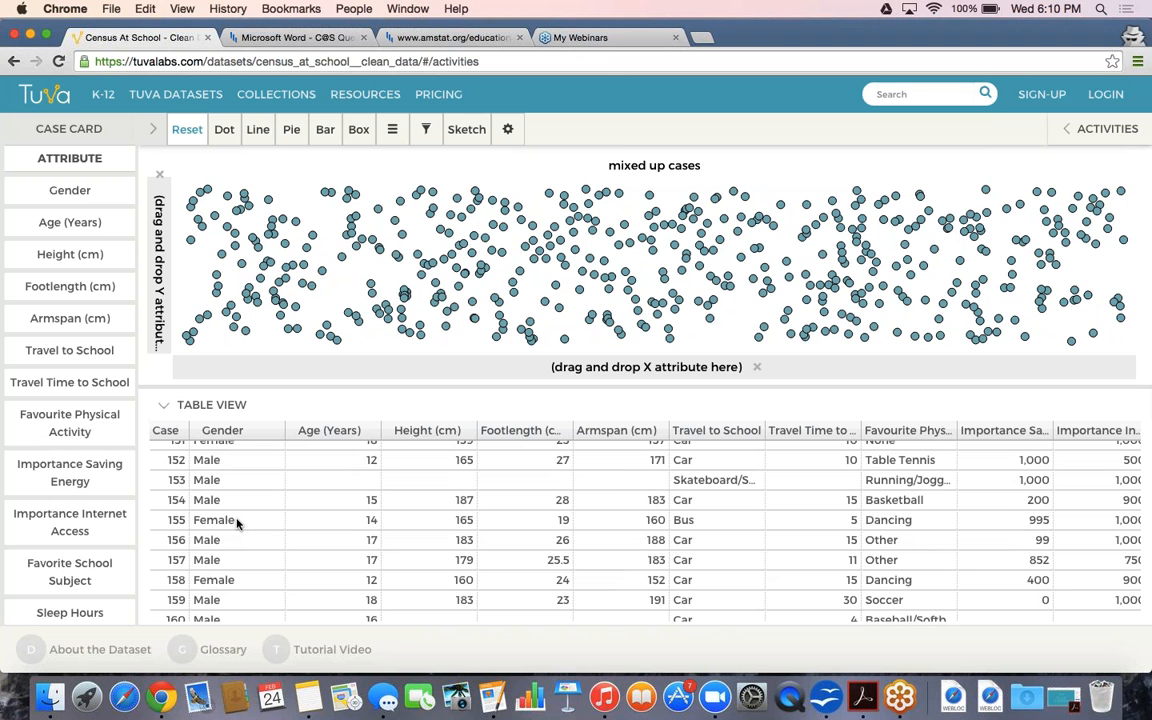
Select cases 155 and 188 in the table to locate their dots, then collapse the table
click(237, 522)
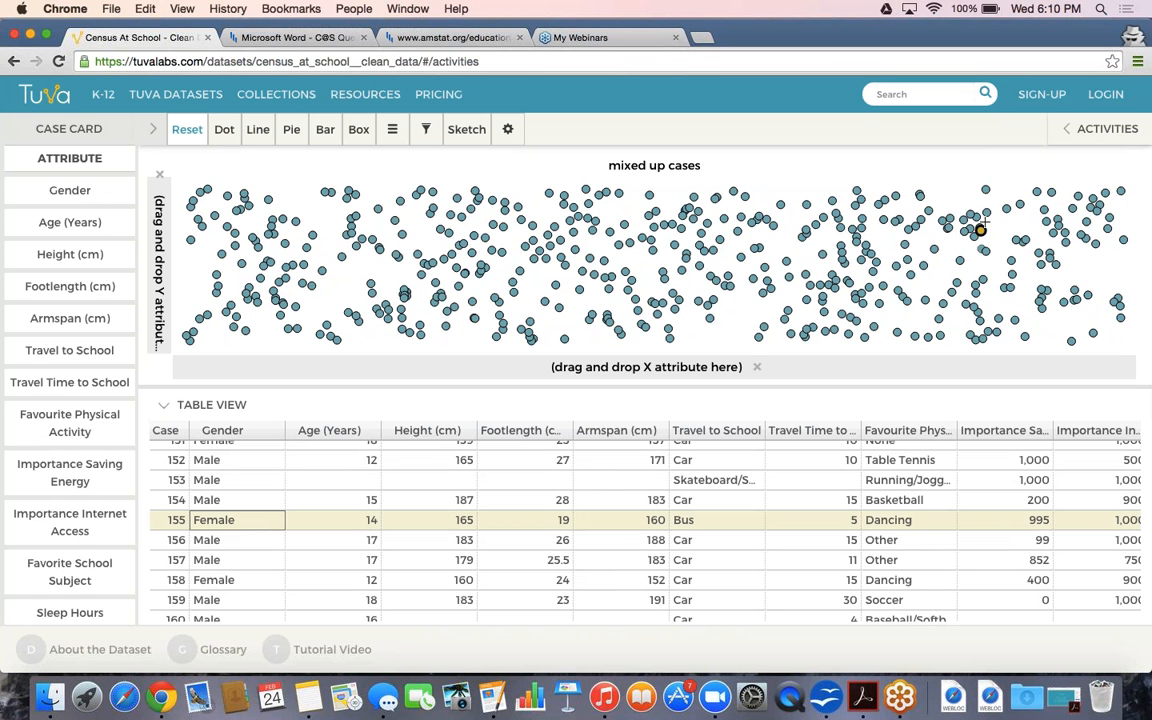
mouse_move(981, 235)
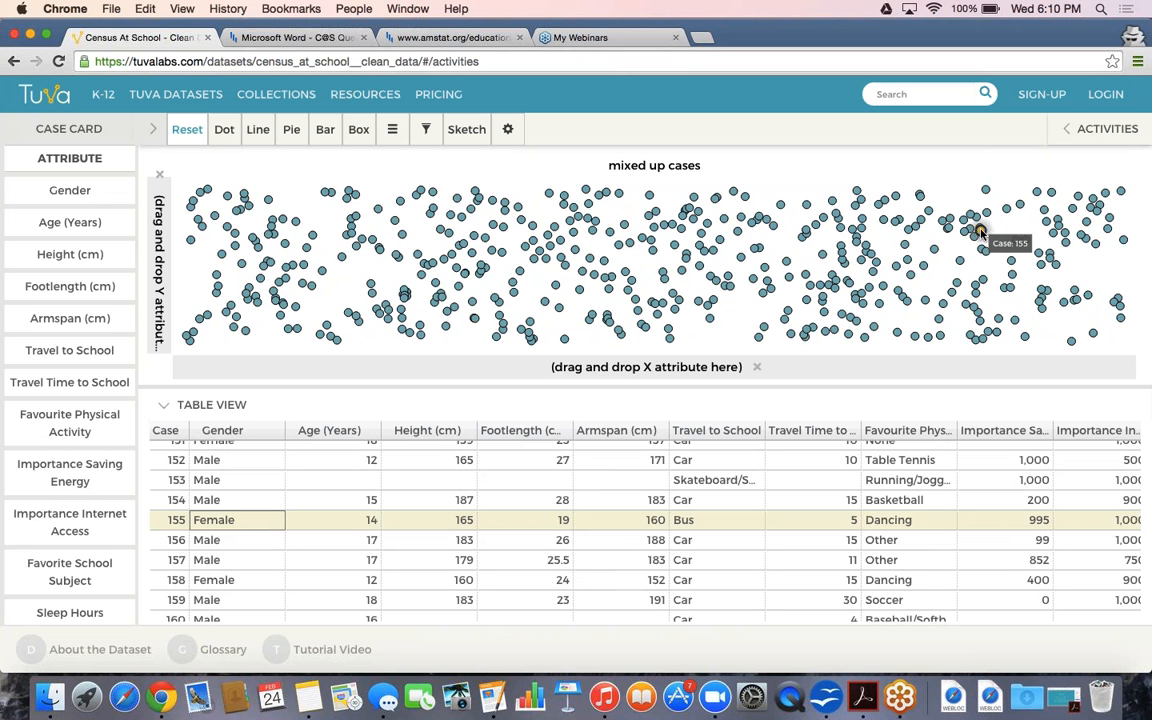
scroll(456, 547, down, 5)
scroll(432, 591, down, 8)
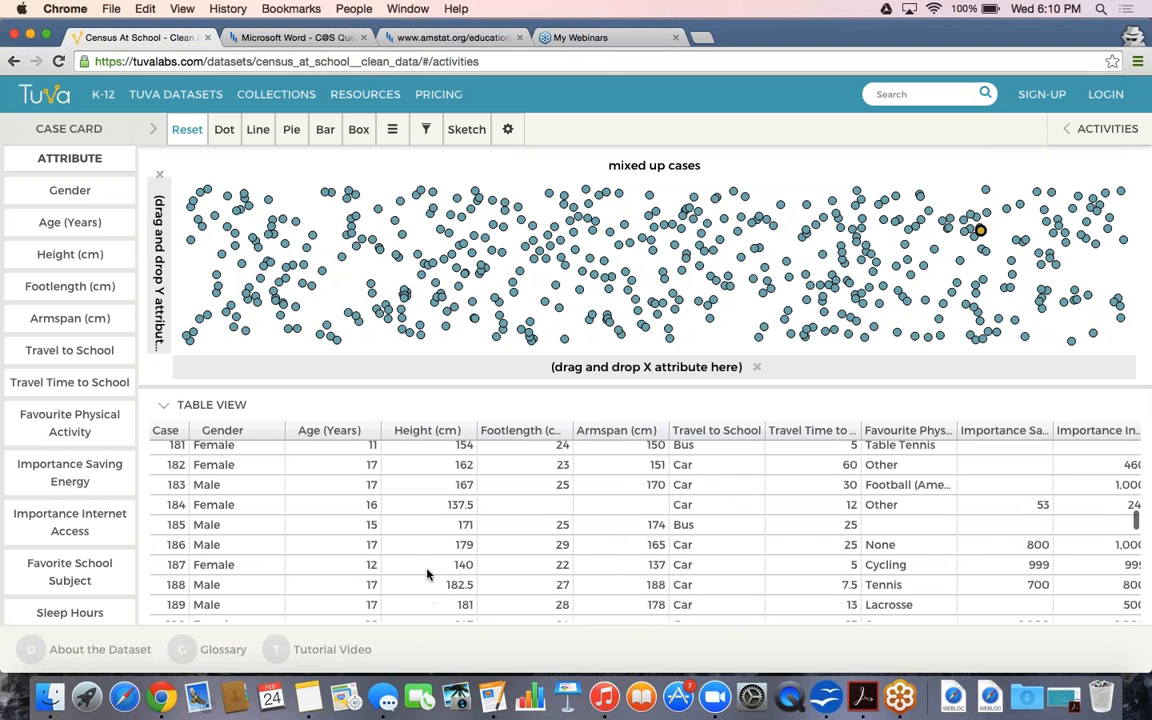
click(408, 589)
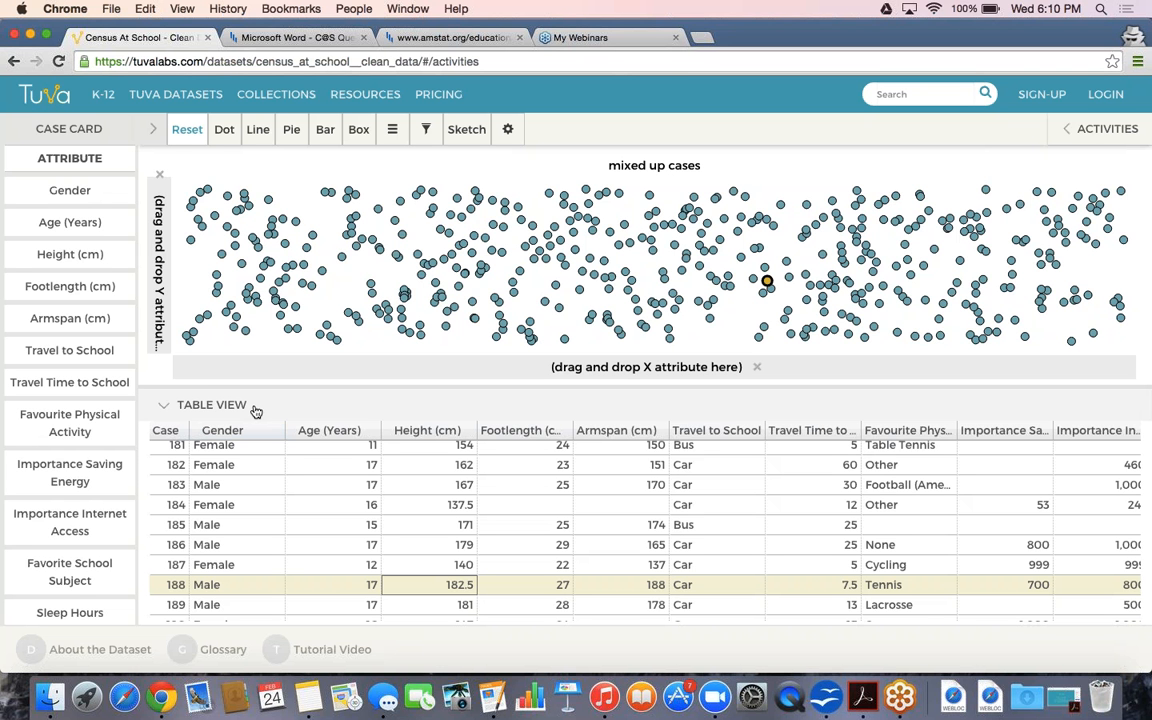
click(254, 408)
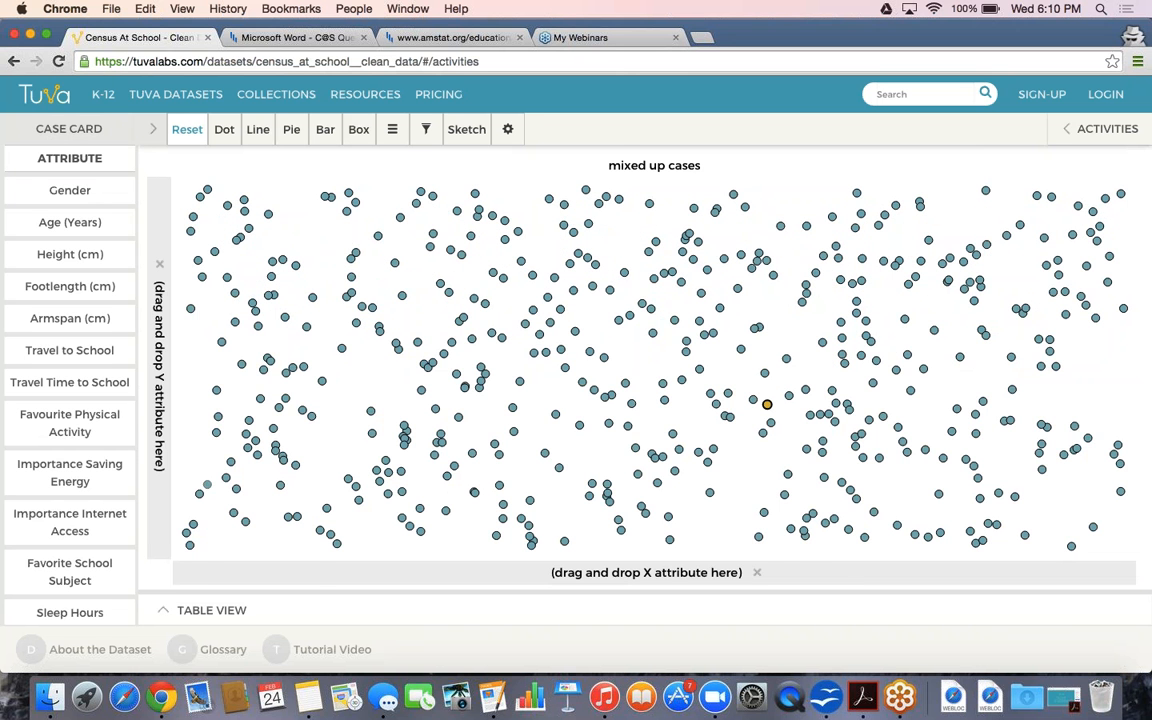
Open the case card, step back from case 188 to case 181, and re-expand the table
click(152, 129)
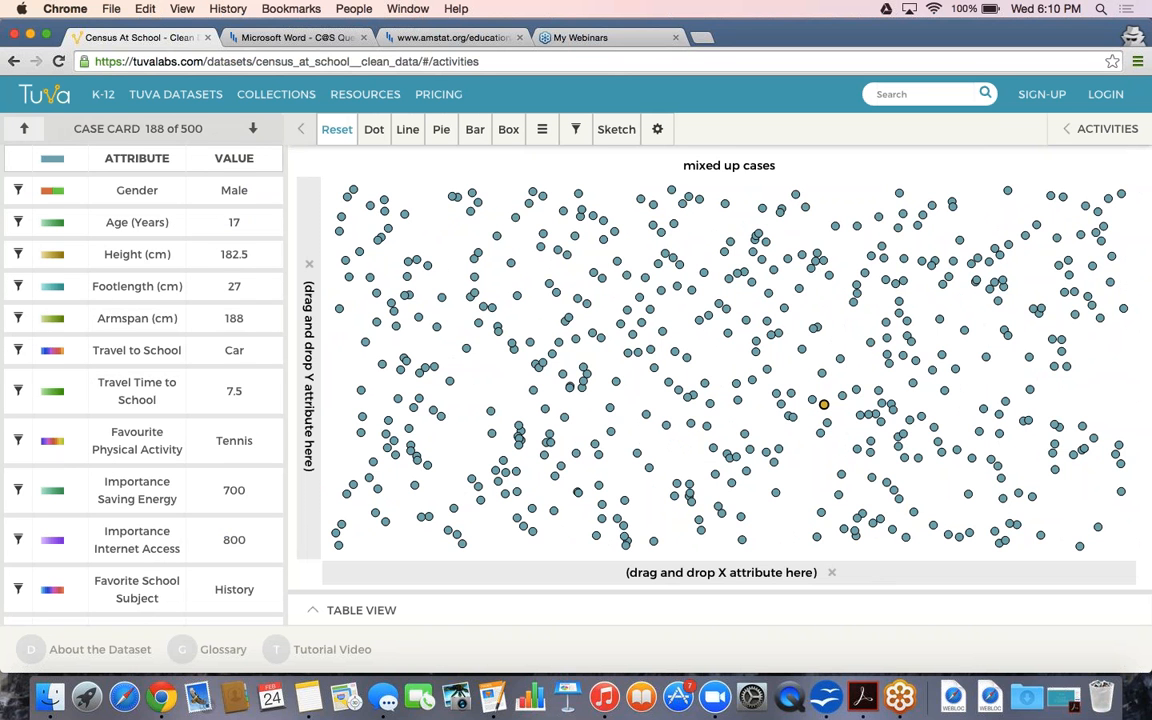
click(27, 129)
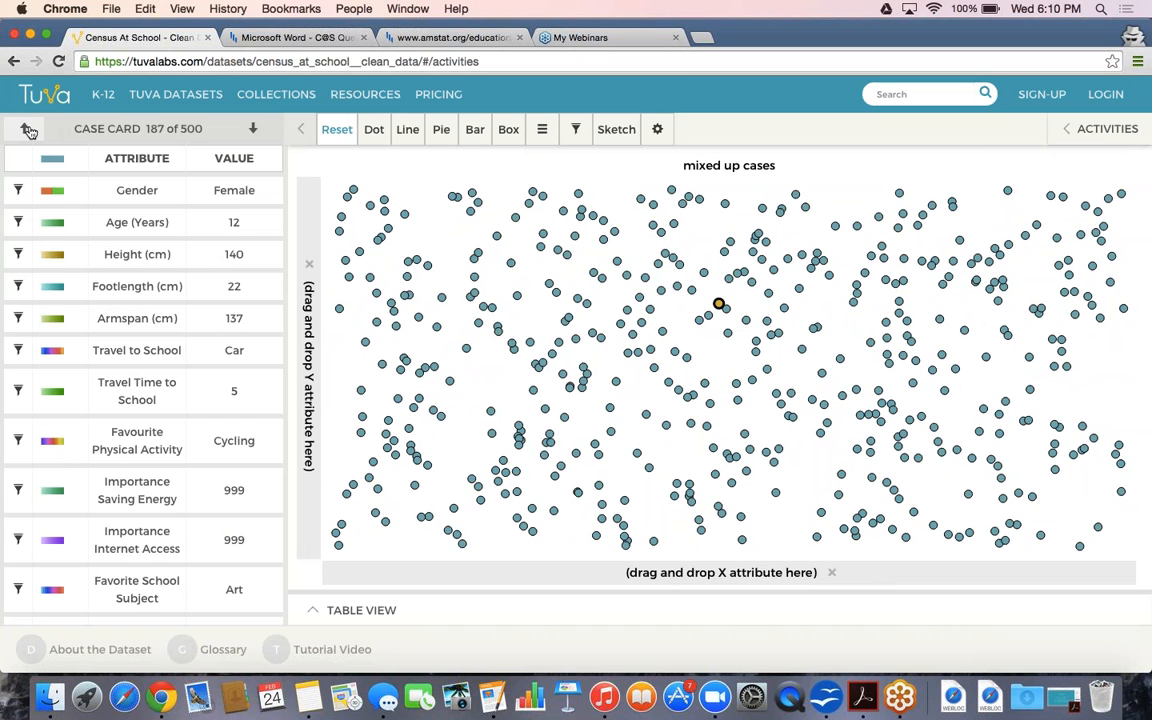
click(28, 130)
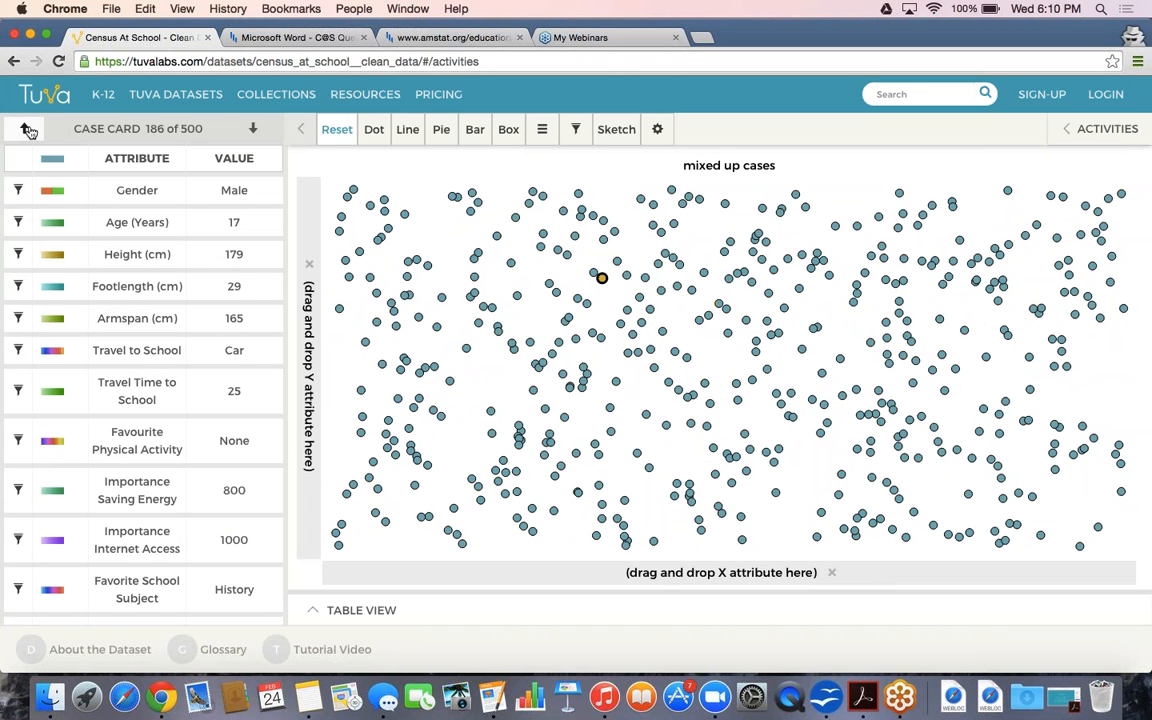
click(28, 130)
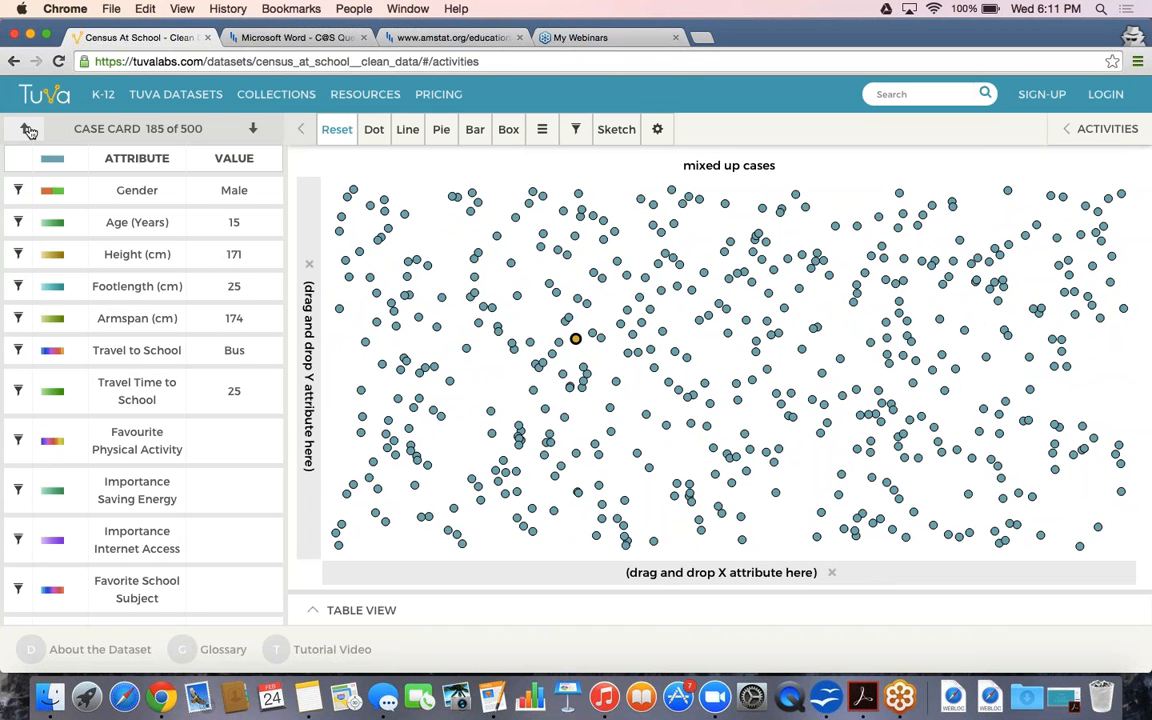
click(28, 130)
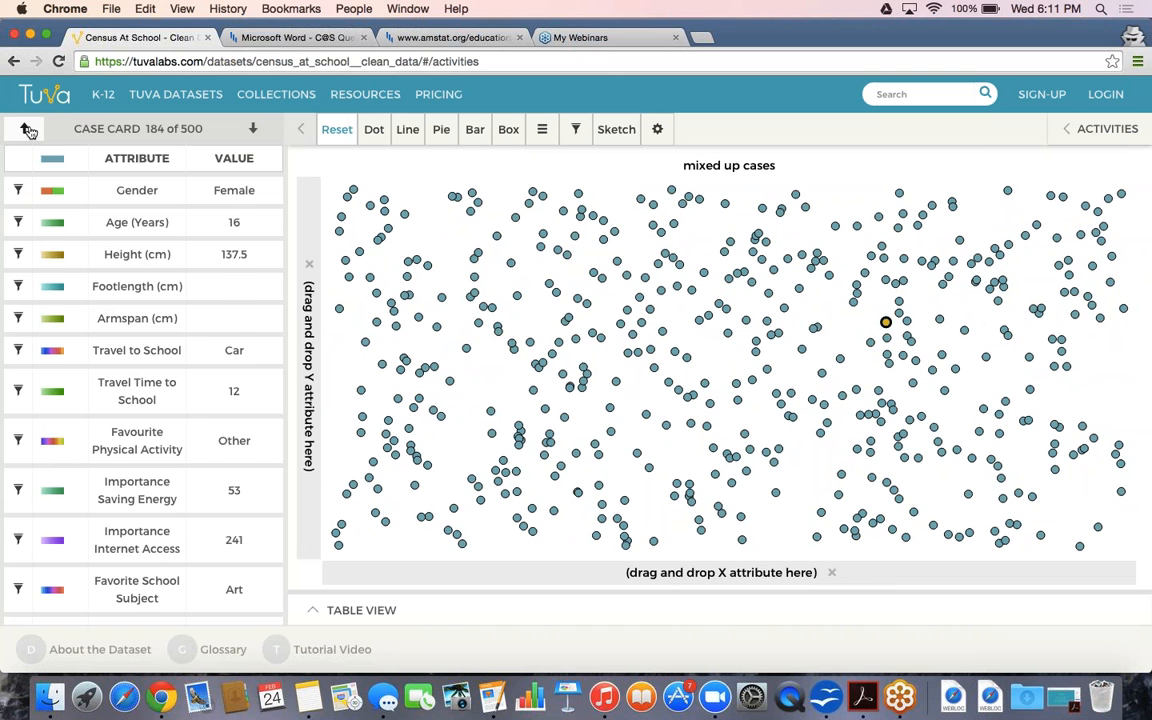
click(28, 130)
click(28, 130)
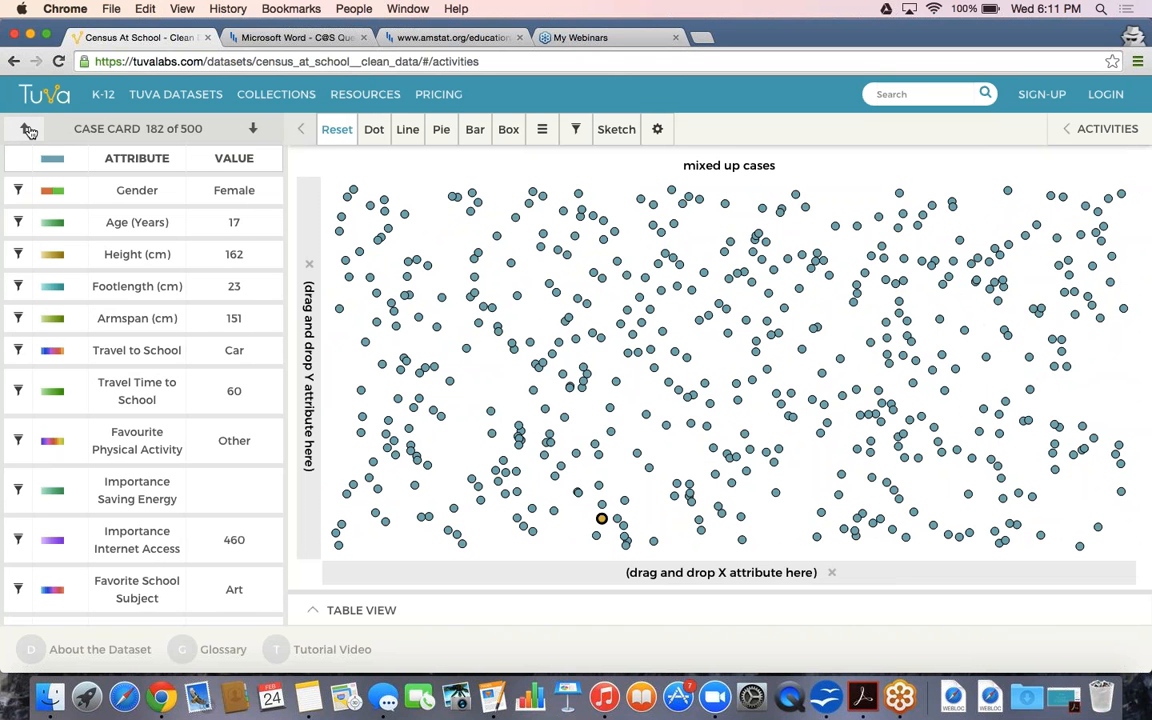
click(29, 131)
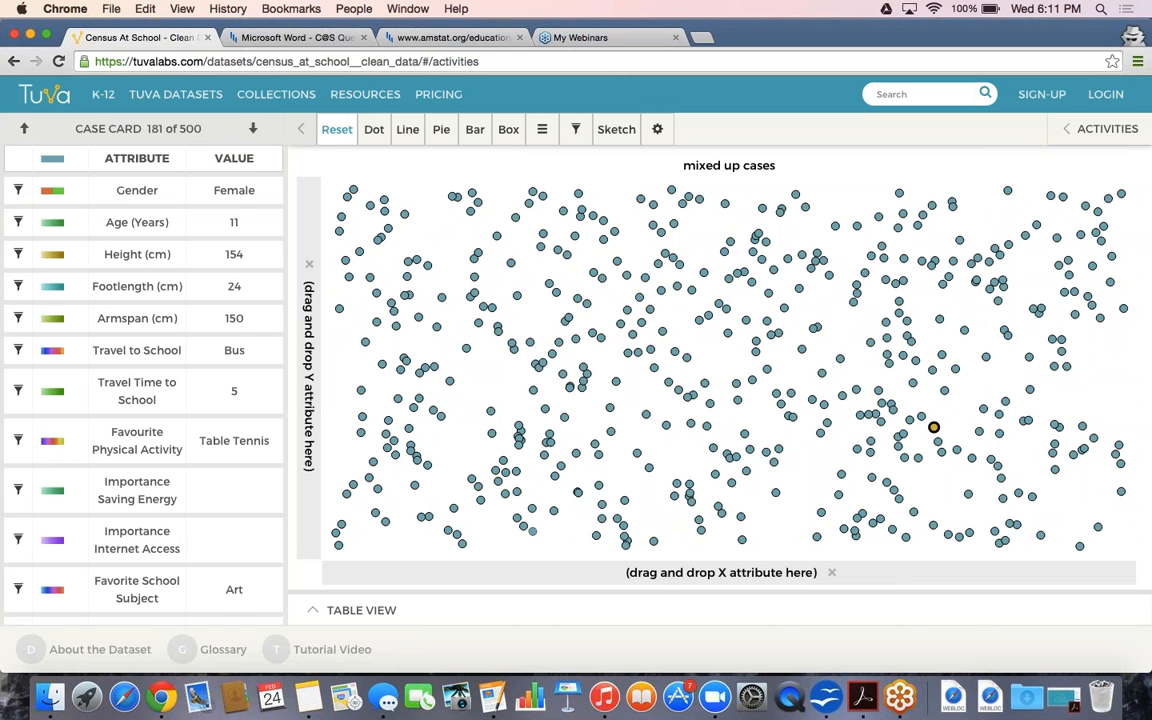
click(532, 609)
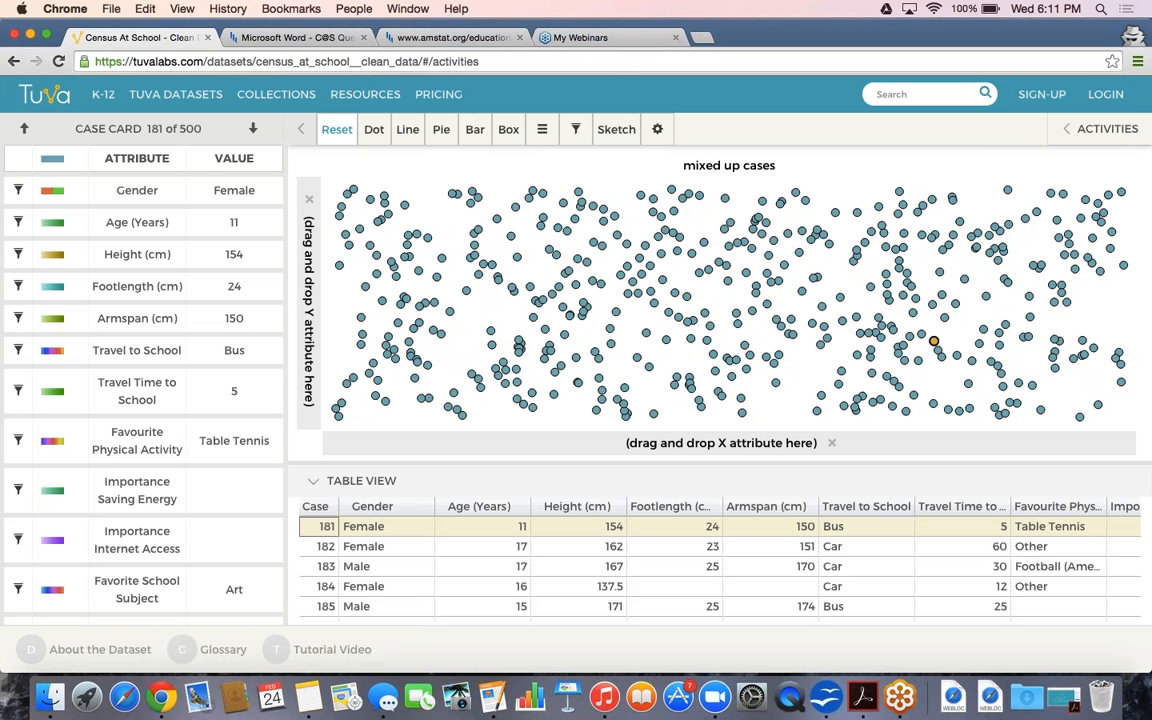
Collapse the case table and look over the chart types in the Bar dropdown
click(314, 481)
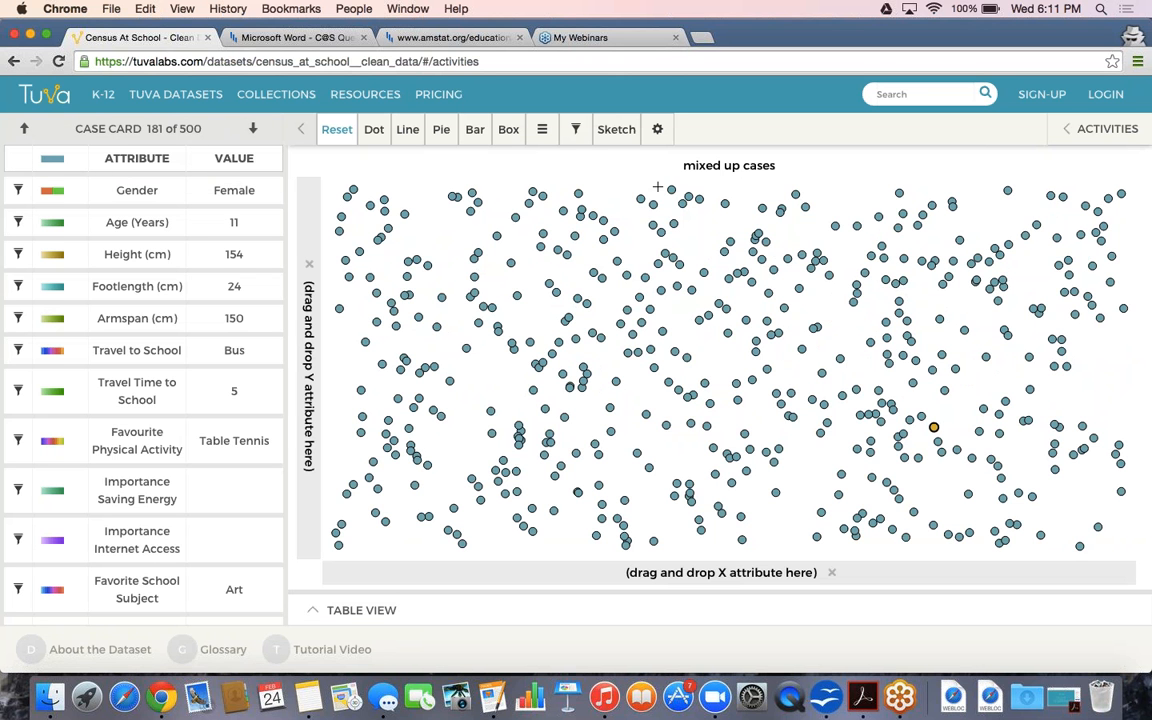
click(475, 129)
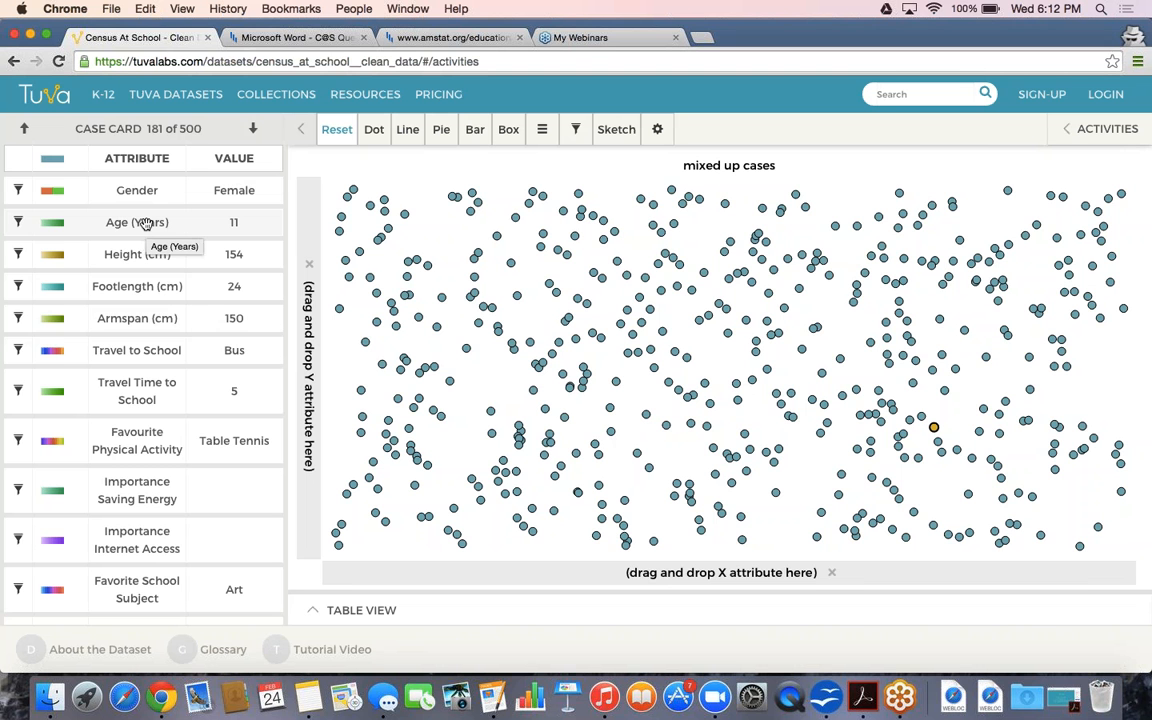
Put Age (Years) on the X axis and select case 49, the lone student aged 11.5
drag(145, 224, 530, 573)
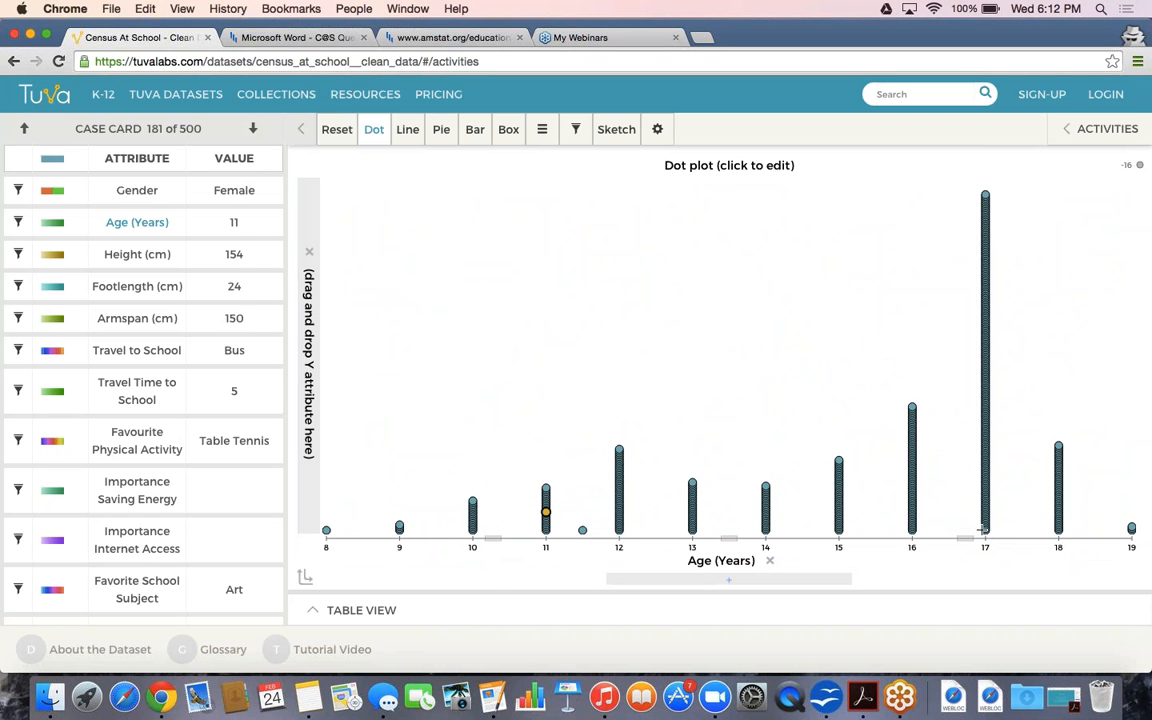
mouse_move(1131, 530)
click(583, 533)
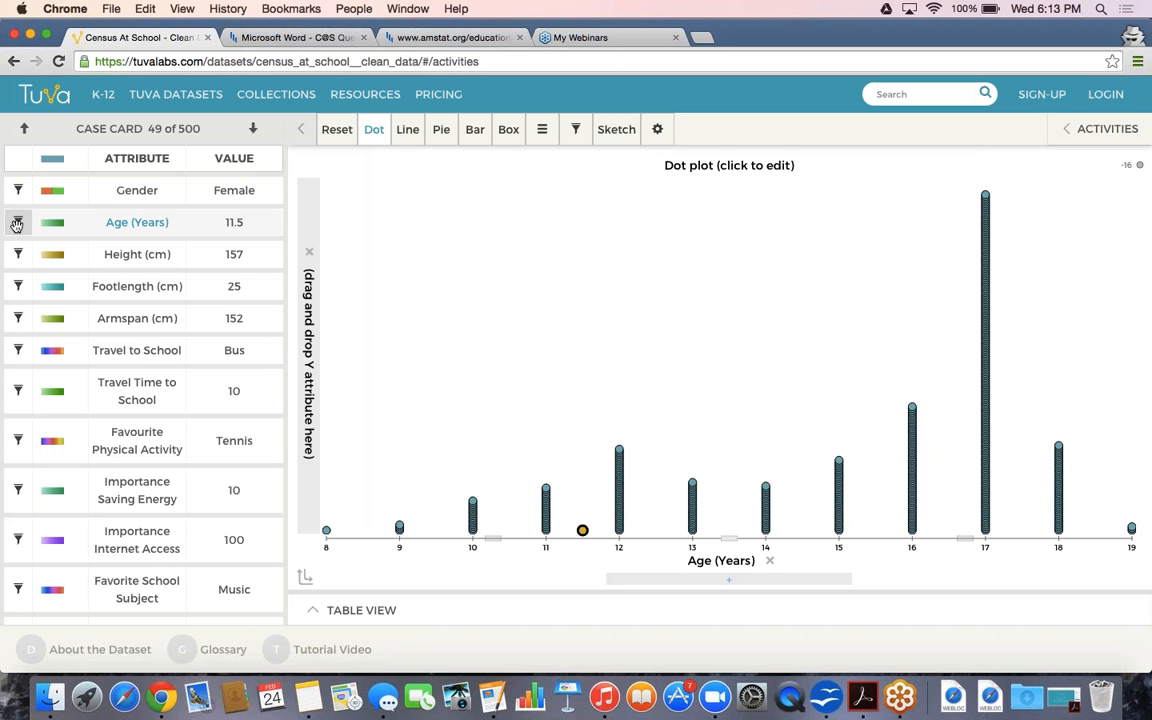
In the Age (Years) attribute settings, change the type from Numerical to Categorical
click(17, 224)
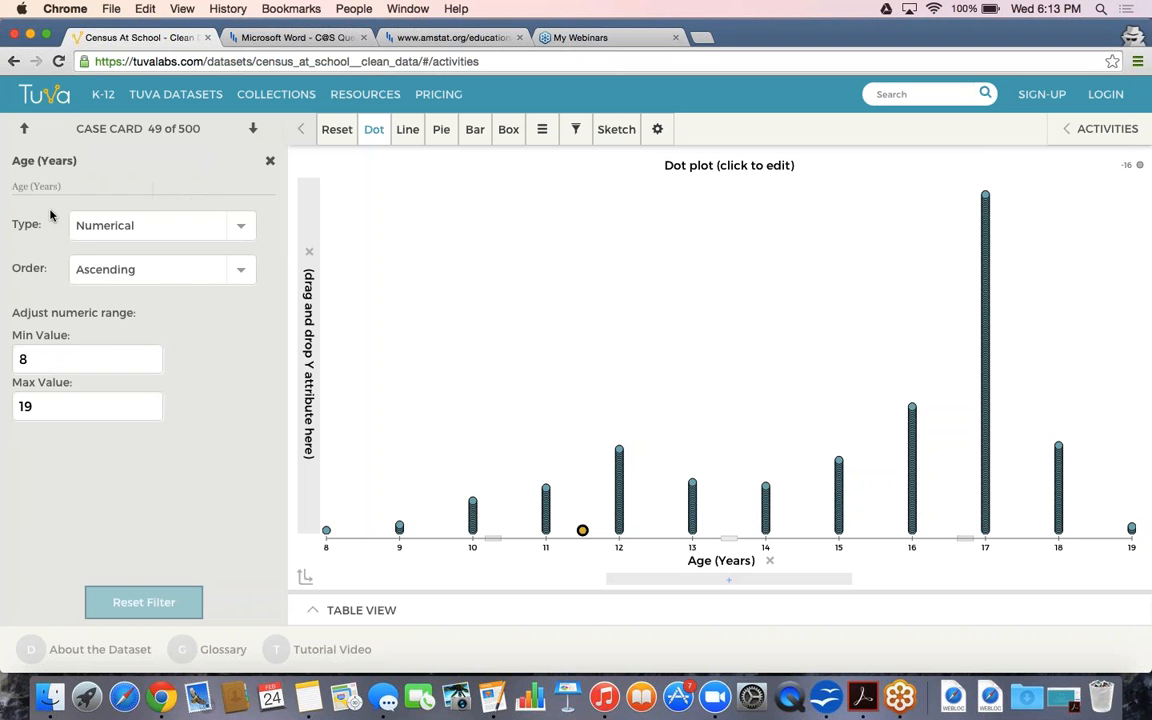
click(269, 161)
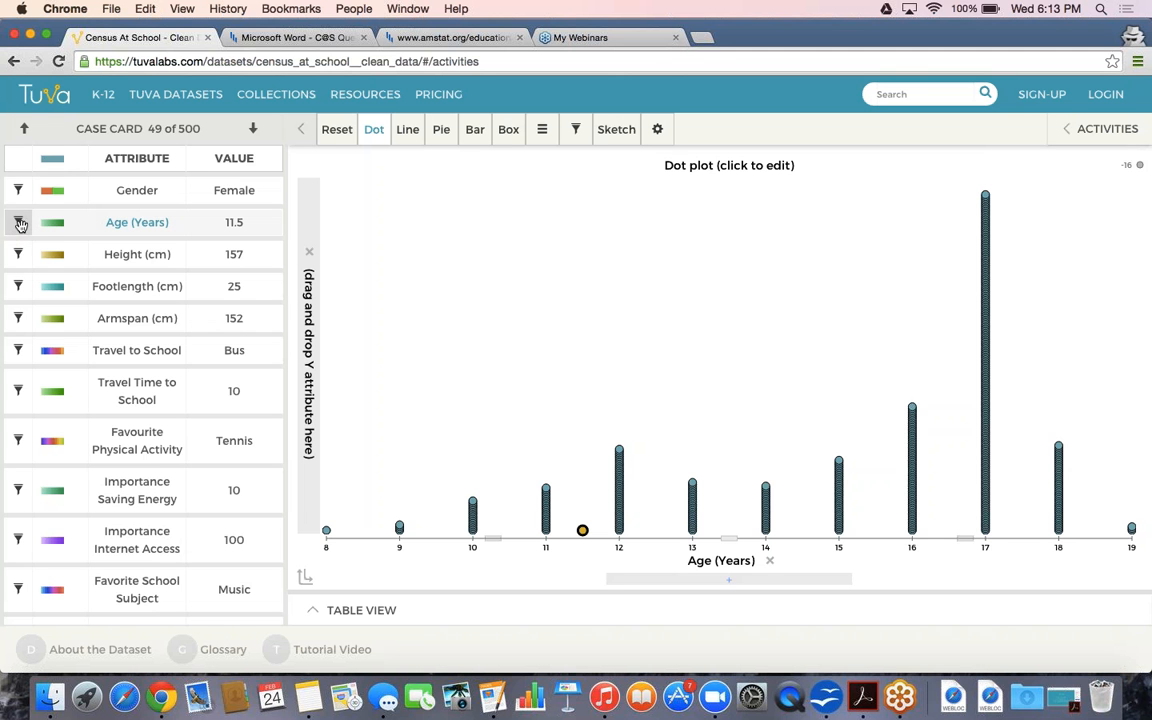
click(19, 223)
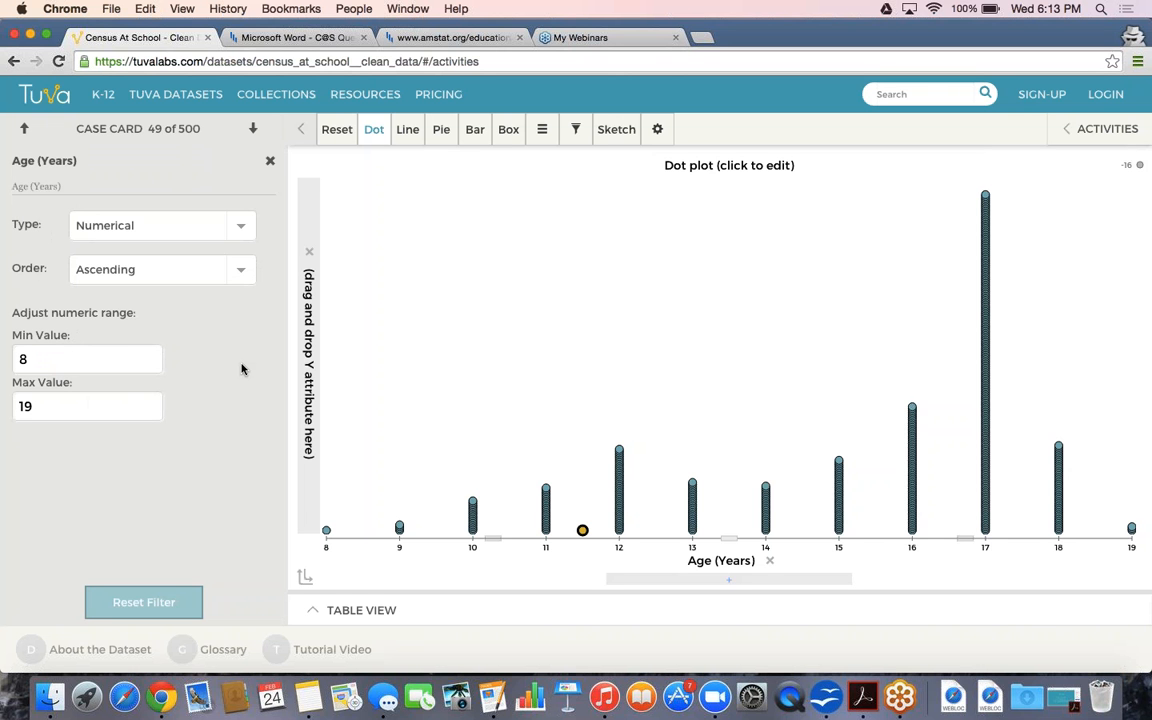
click(237, 230)
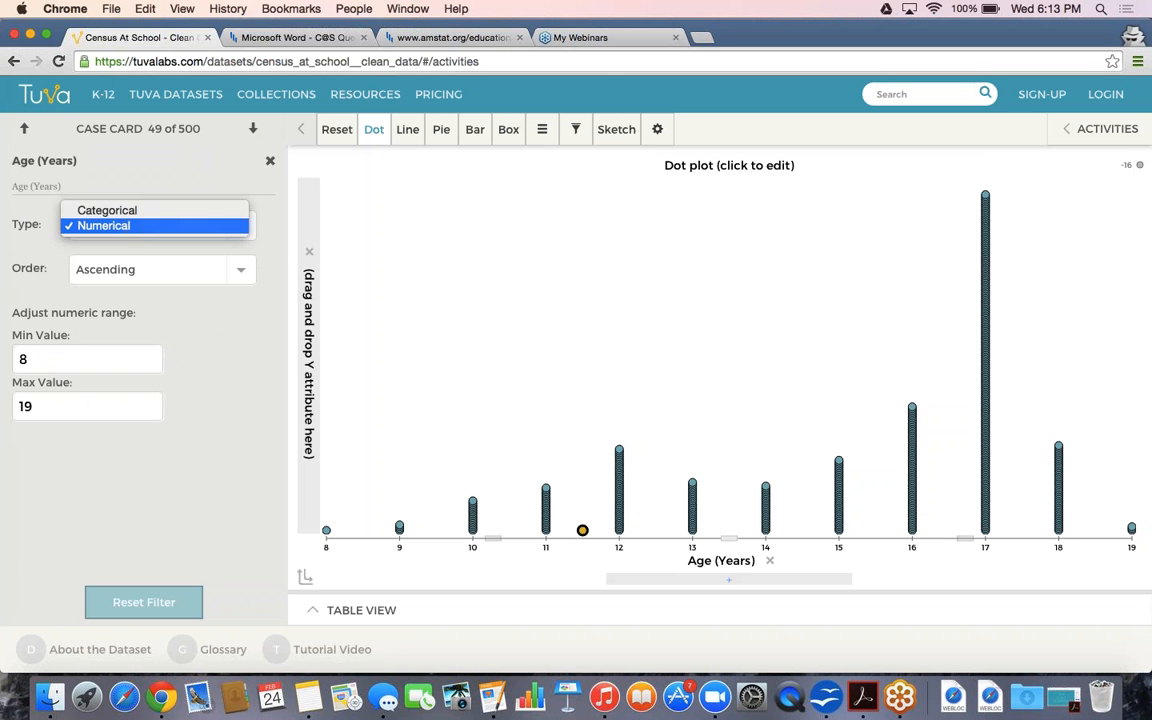
click(222, 210)
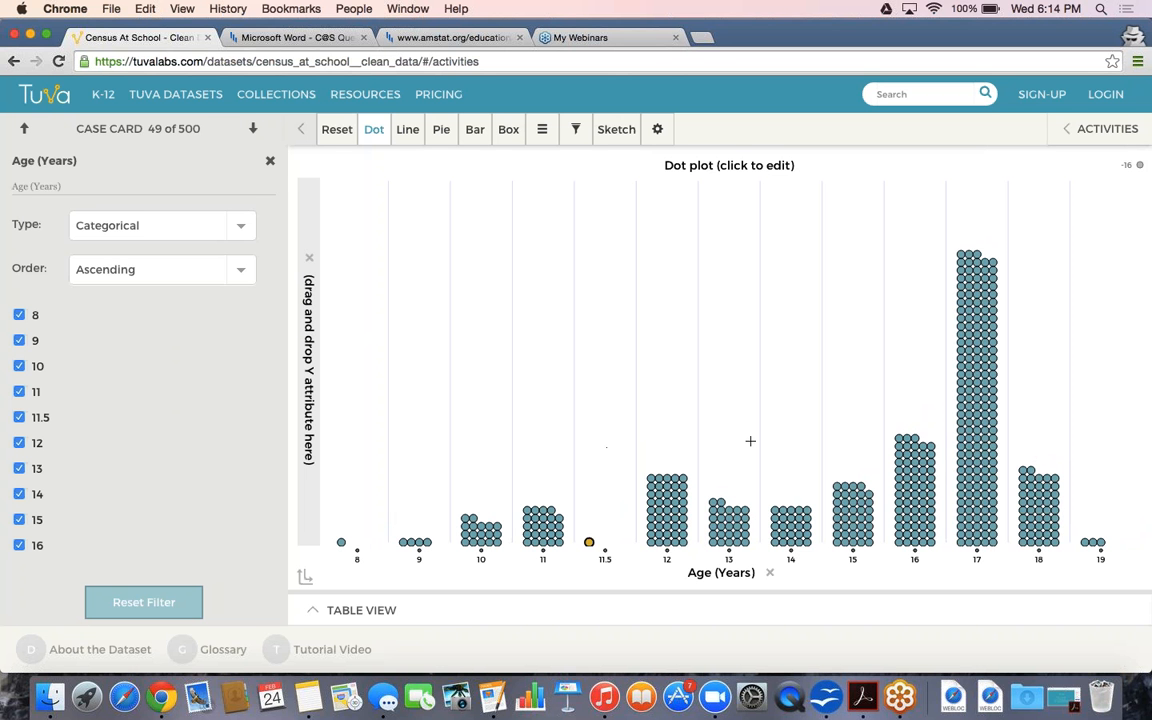
Show the count above each age column of the dot plot
click(542, 133)
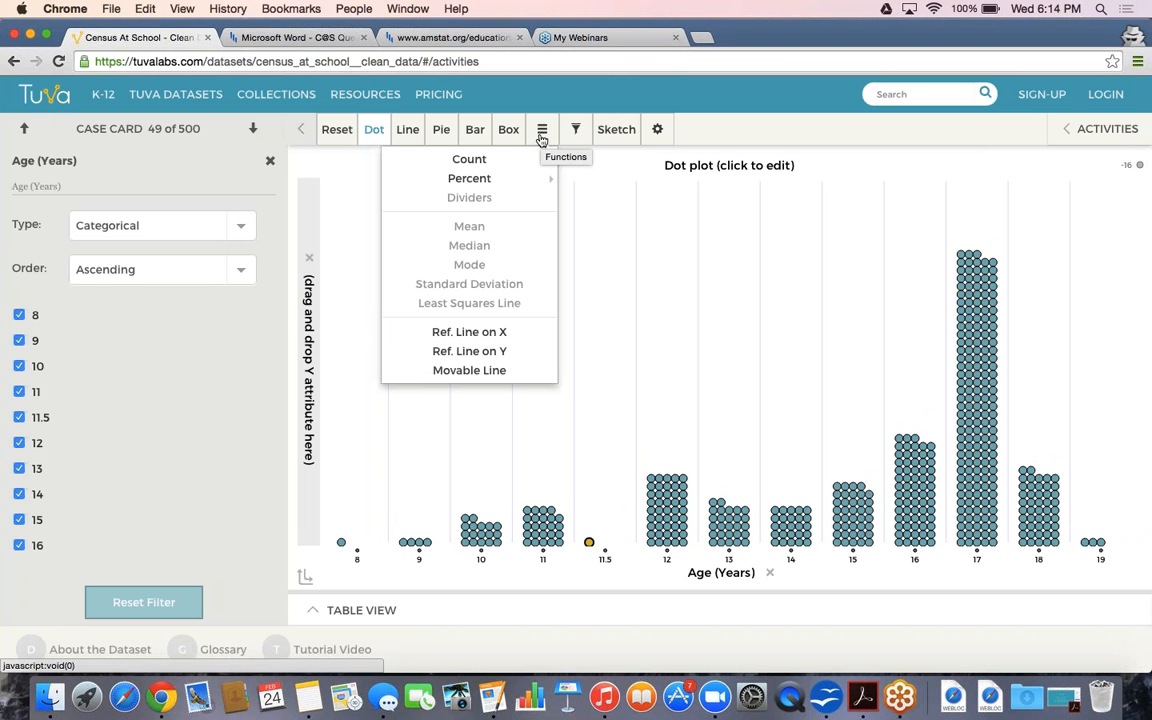
mouse_move(529, 162)
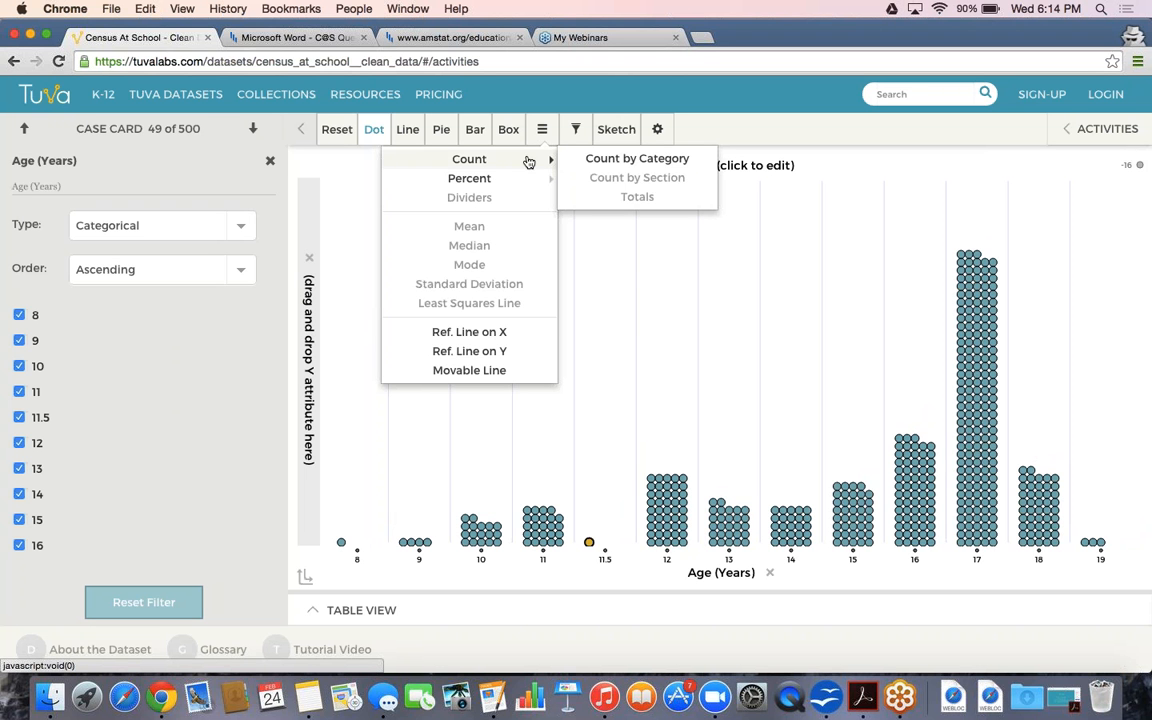
click(597, 162)
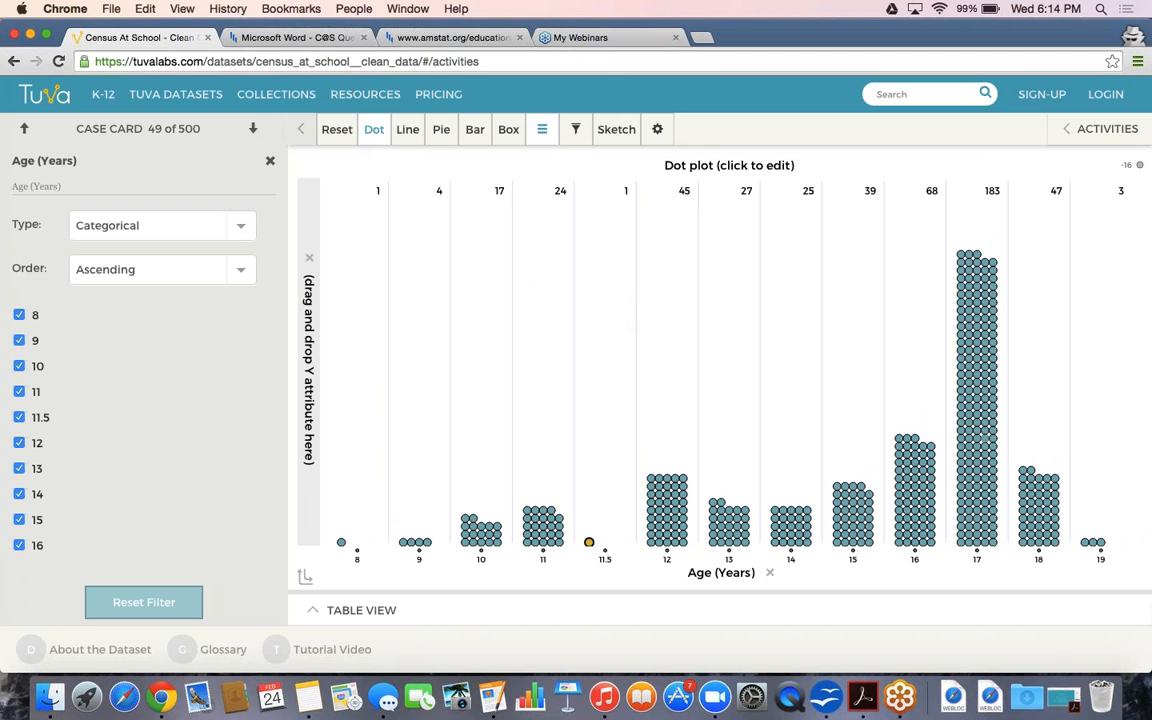
Add percentages to the column counts, remove them again, and close the Age (Years) filter settings
click(542, 131)
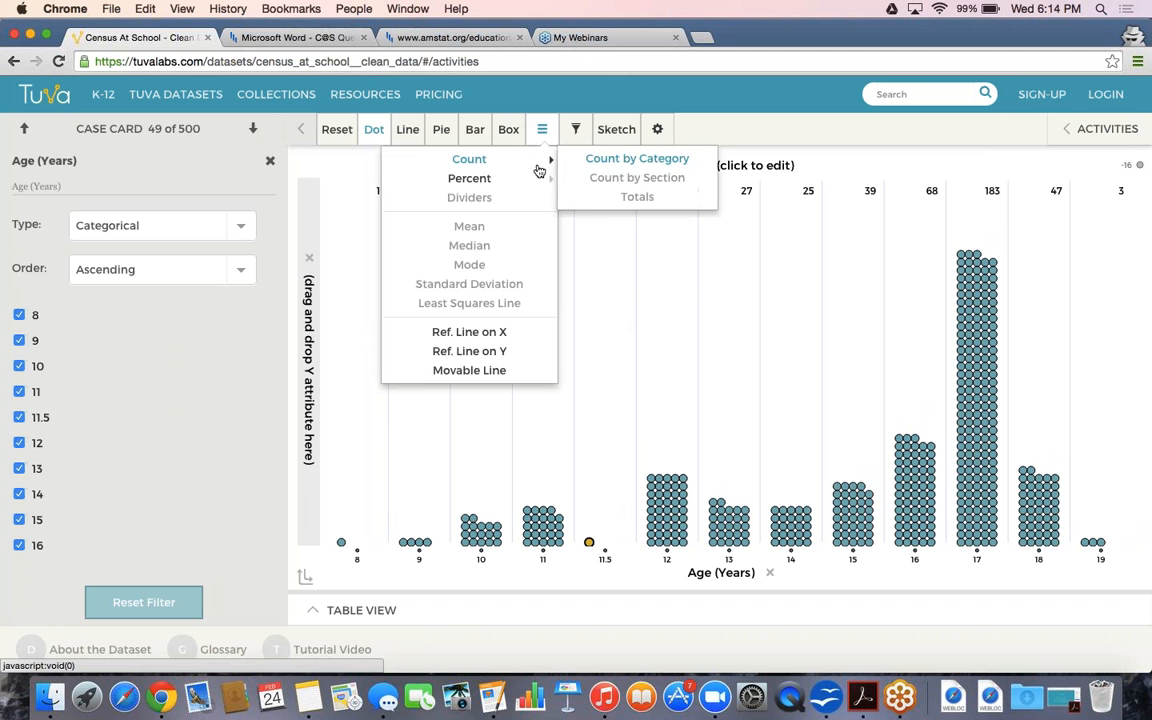
mouse_move(537, 178)
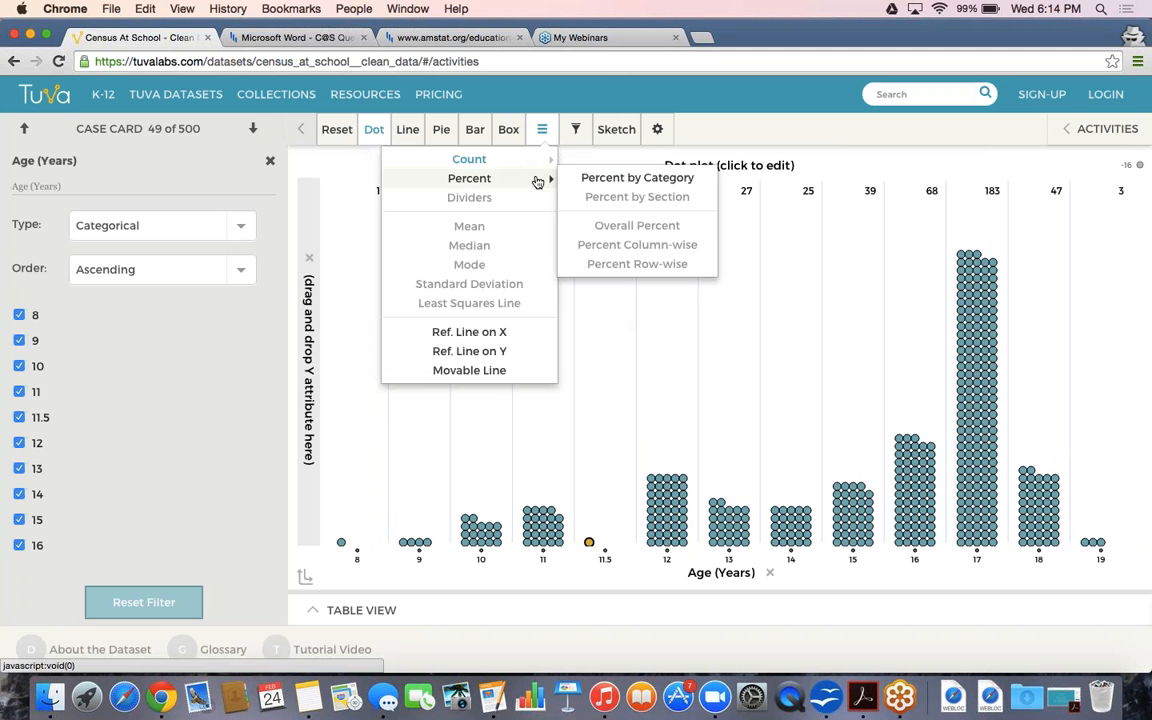
click(590, 181)
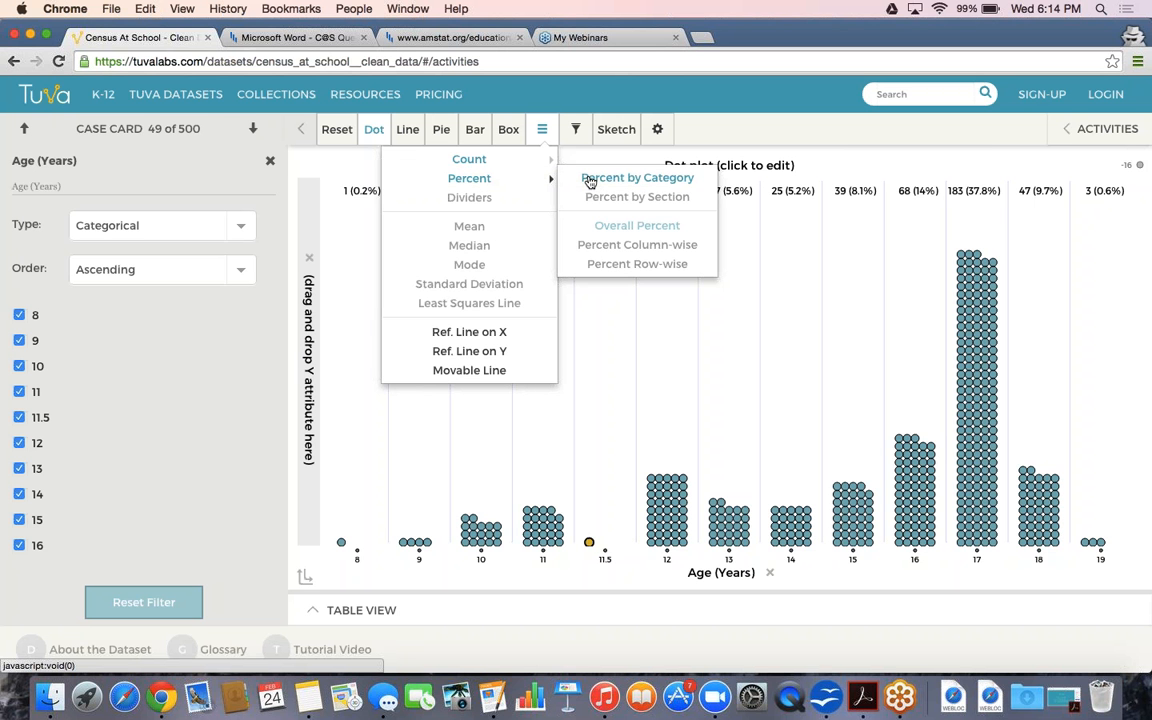
click(590, 181)
mouse_move(521, 164)
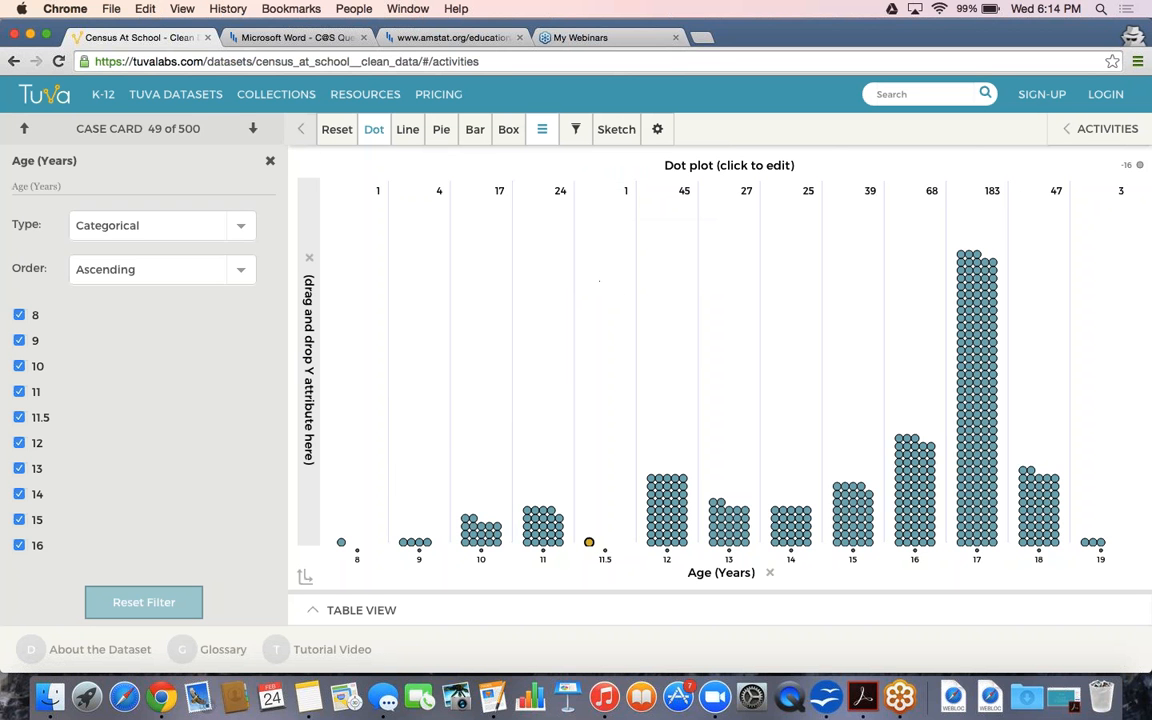
click(270, 160)
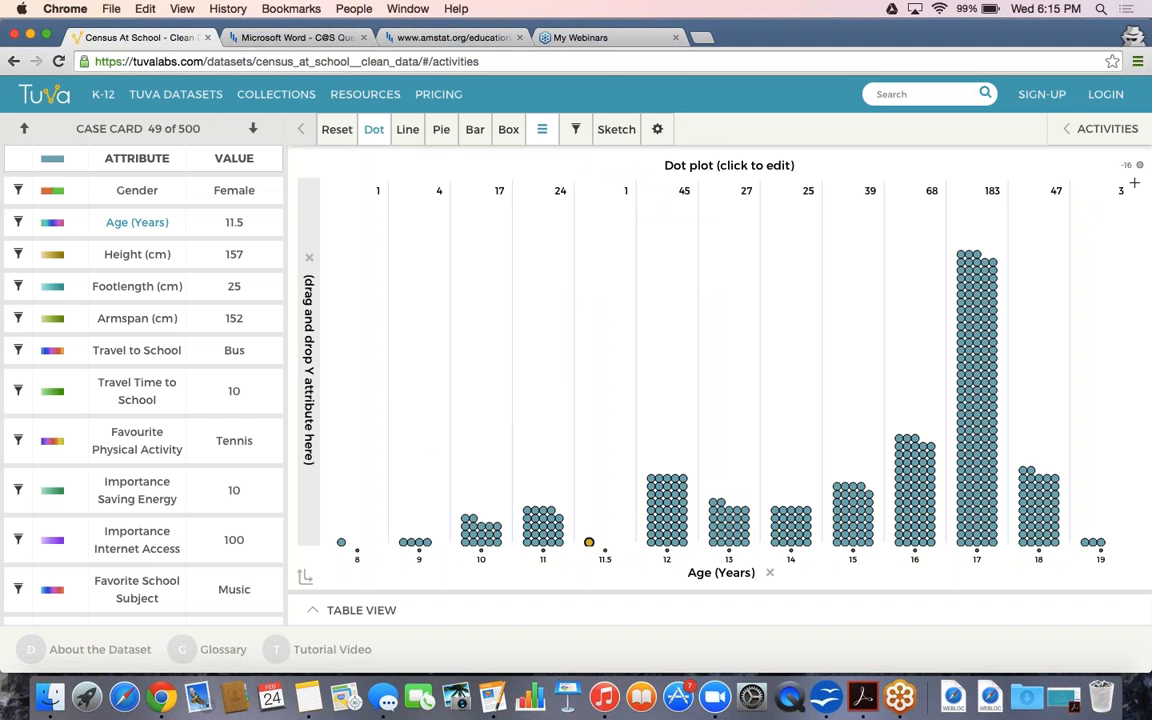
mouse_move(1117, 168)
click(769, 576)
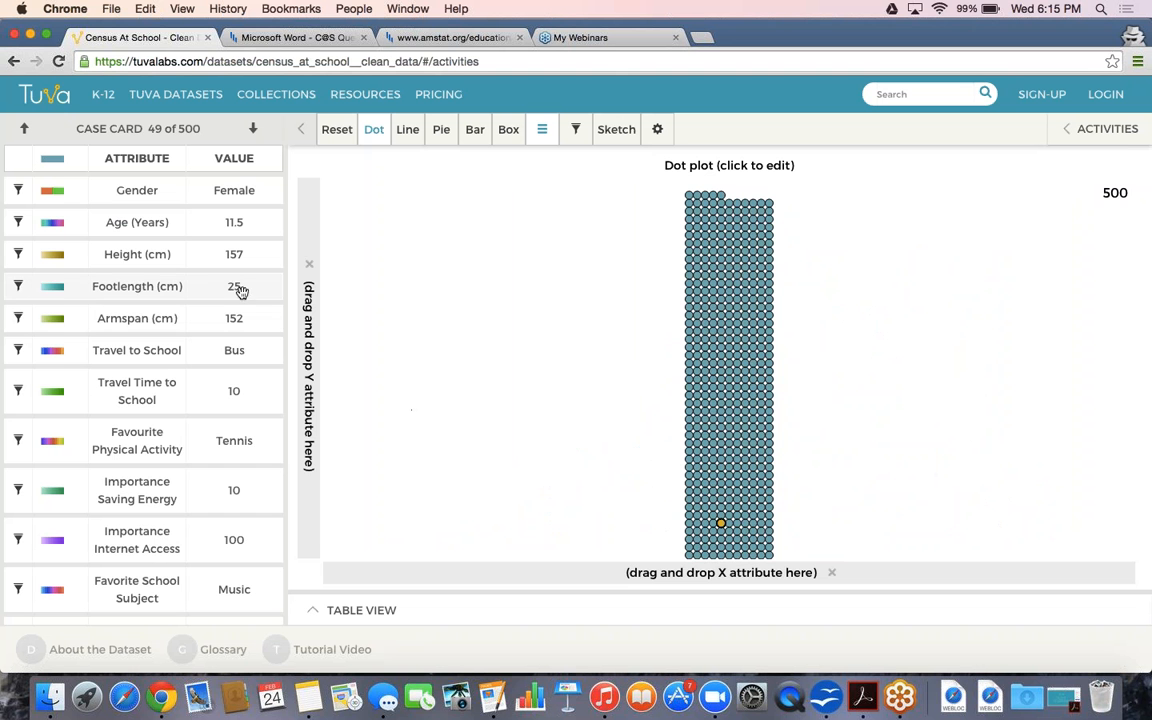
click(98, 223)
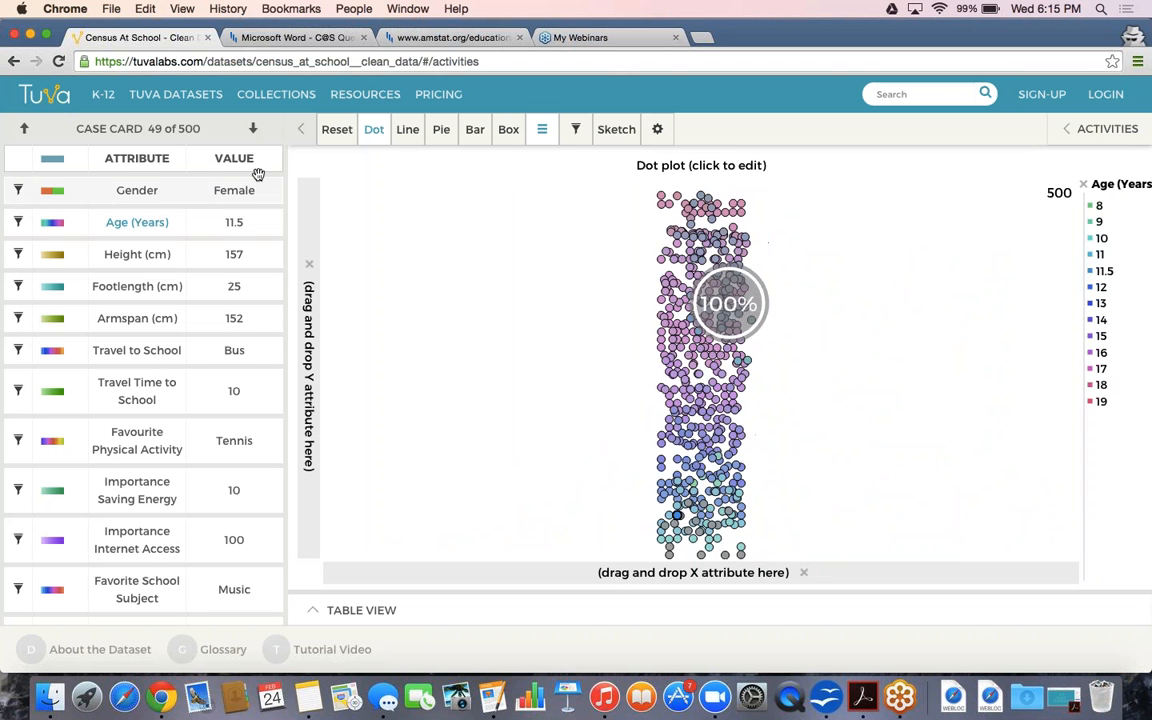
click(18, 222)
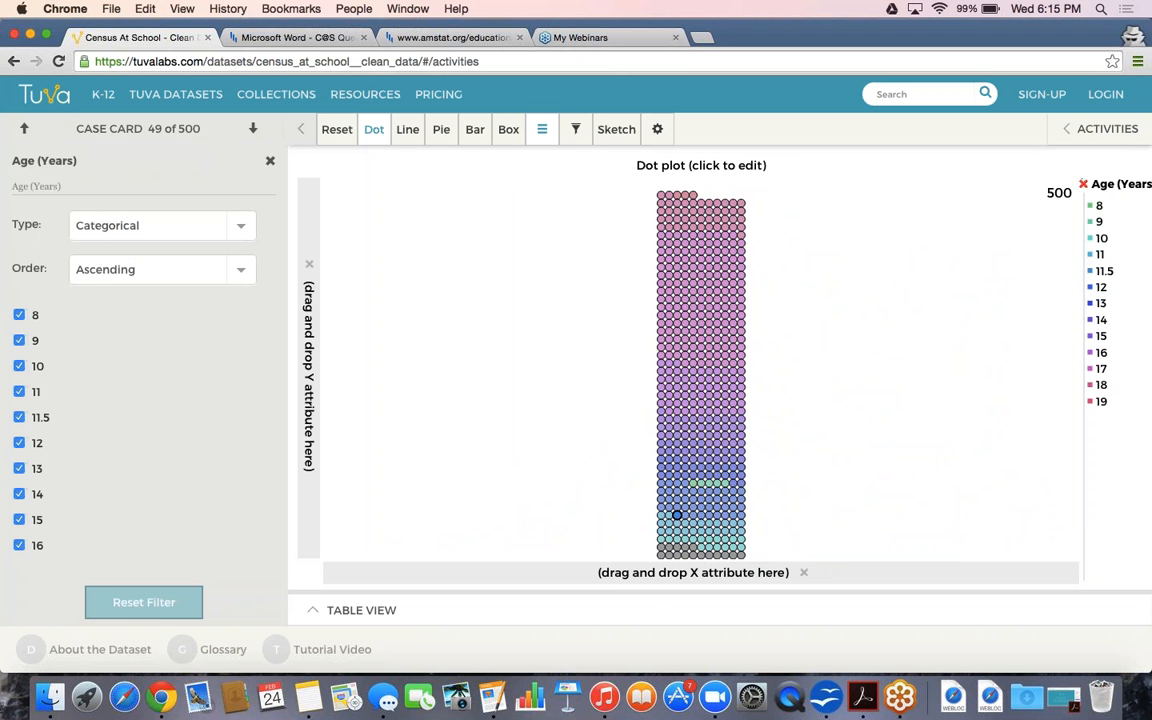
click(1083, 184)
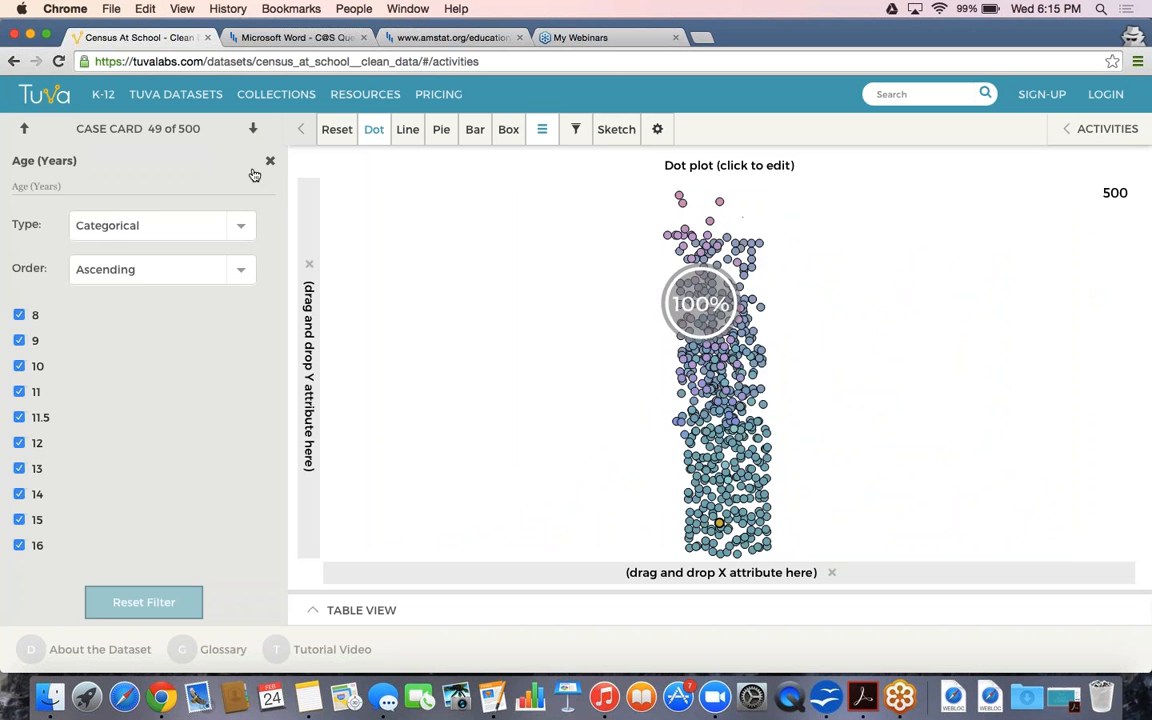
click(270, 160)
drag(170, 222, 460, 576)
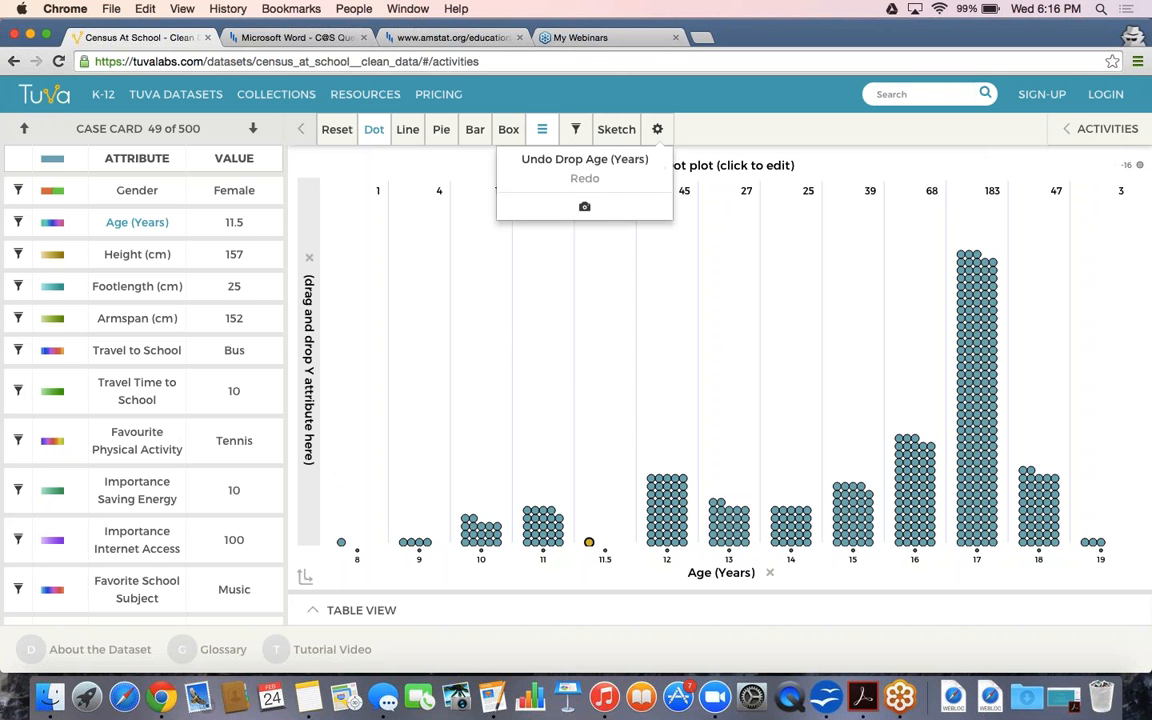
Colour the age dot plot's dots by Gender, distinguishing female and male students
click(542, 129)
mouse_move(540, 165)
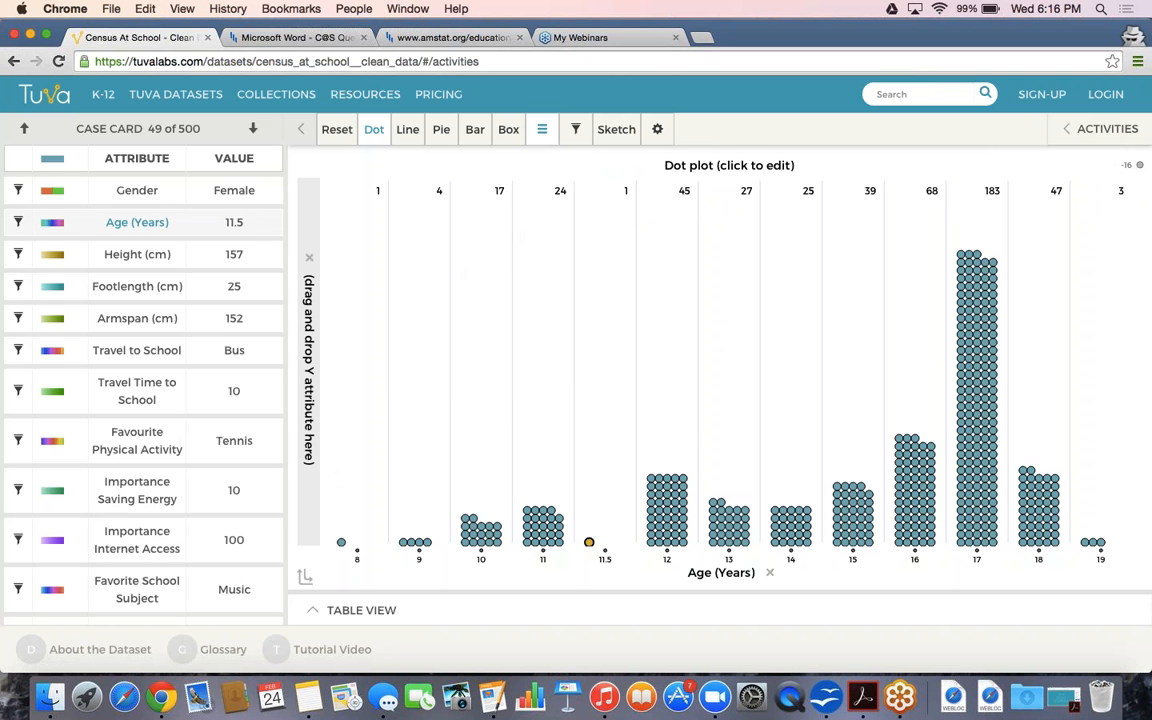
click(243, 195)
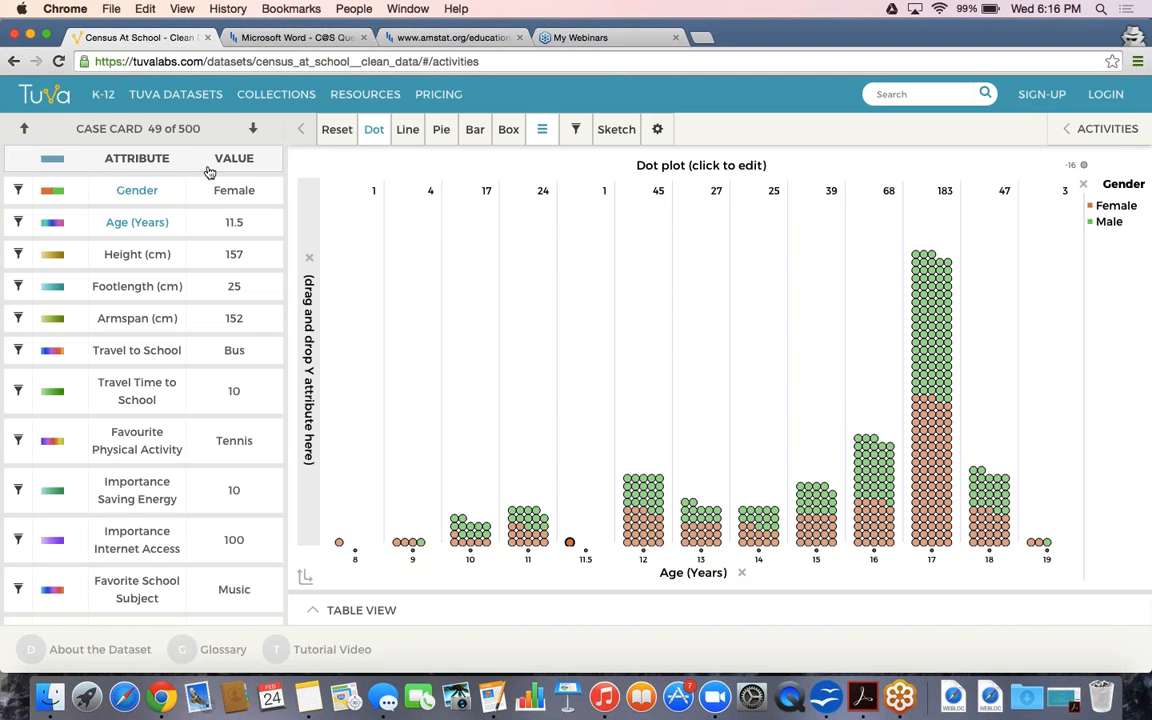
mouse_move(535, 535)
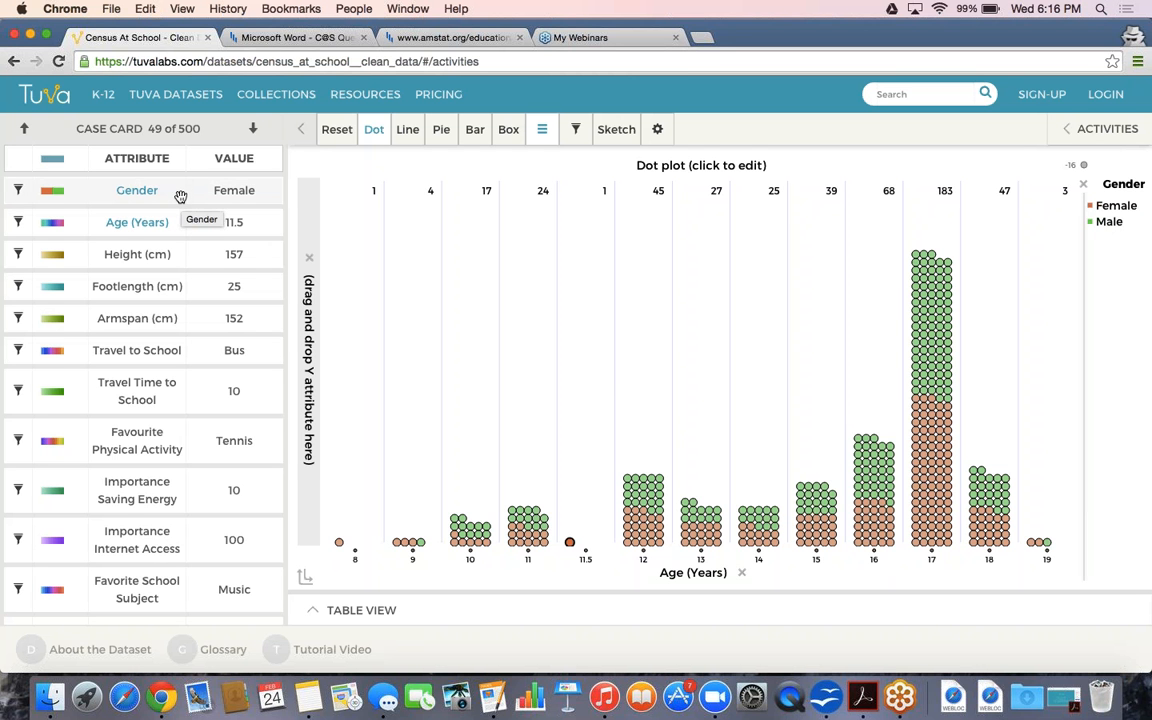
Put Gender on the vertical axis so ages split into Male and Female rows
drag(180, 195, 299, 238)
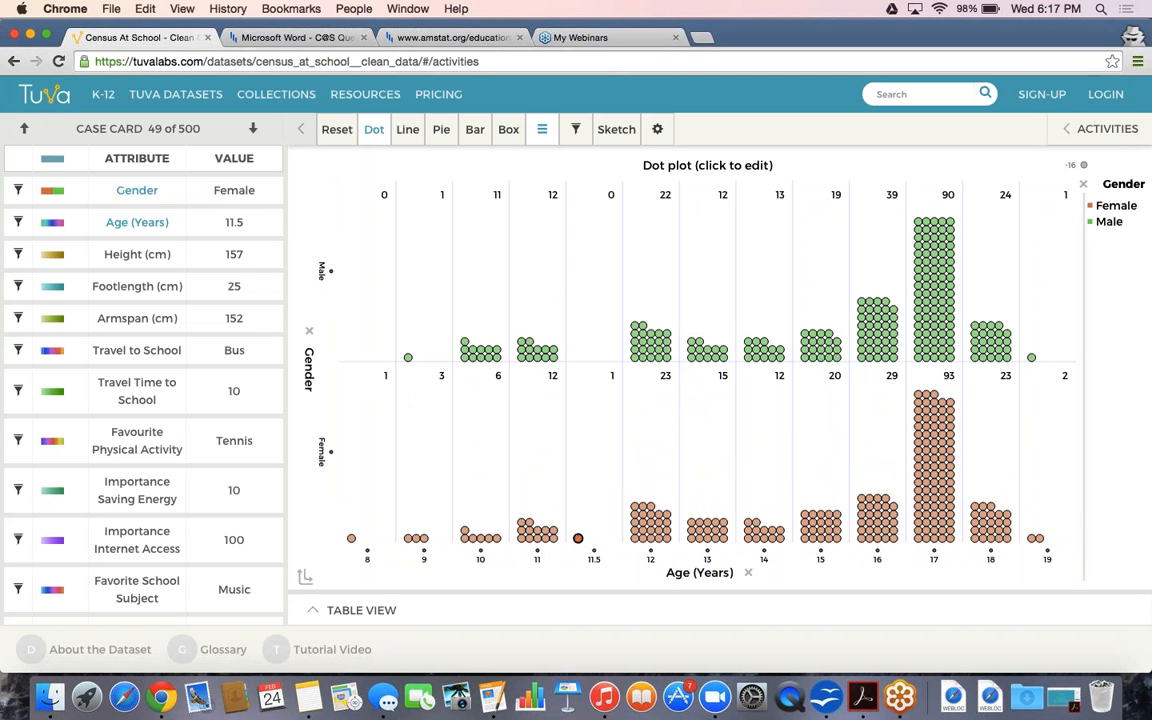
mouse_move(1084, 166)
mouse_move(936, 540)
Colour by Height (cm), plot it against Age, and swap axes so height runs horizontally 120–210
click(100, 256)
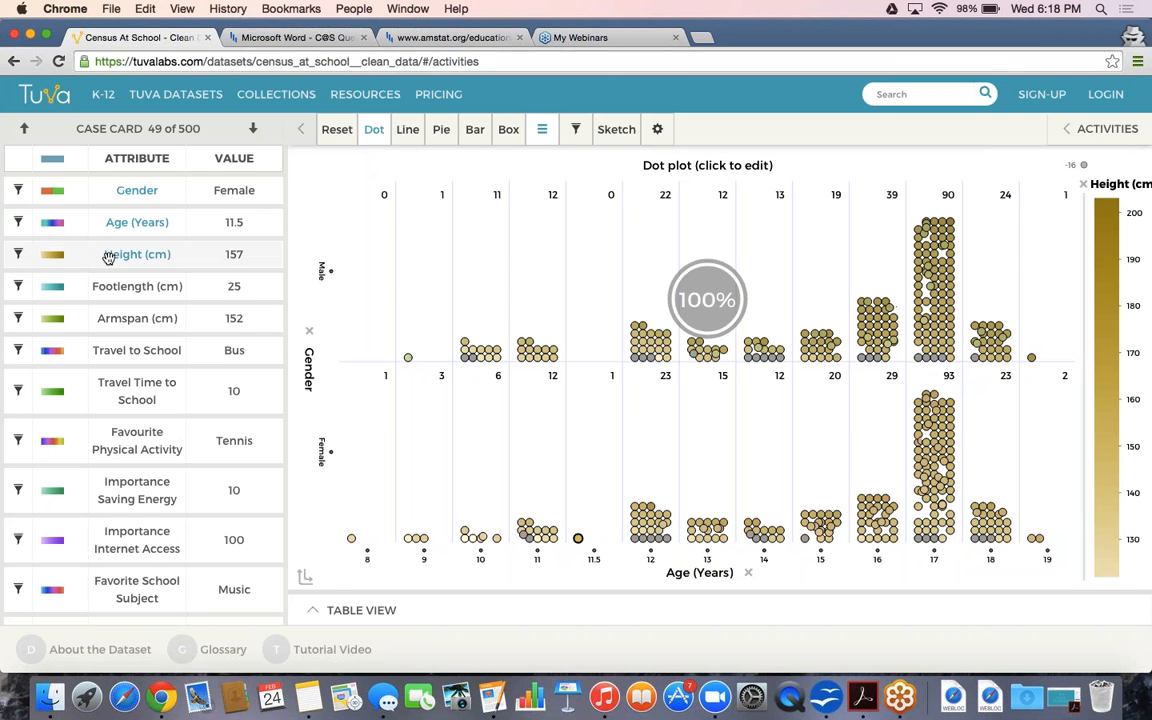
drag(116, 257, 307, 261)
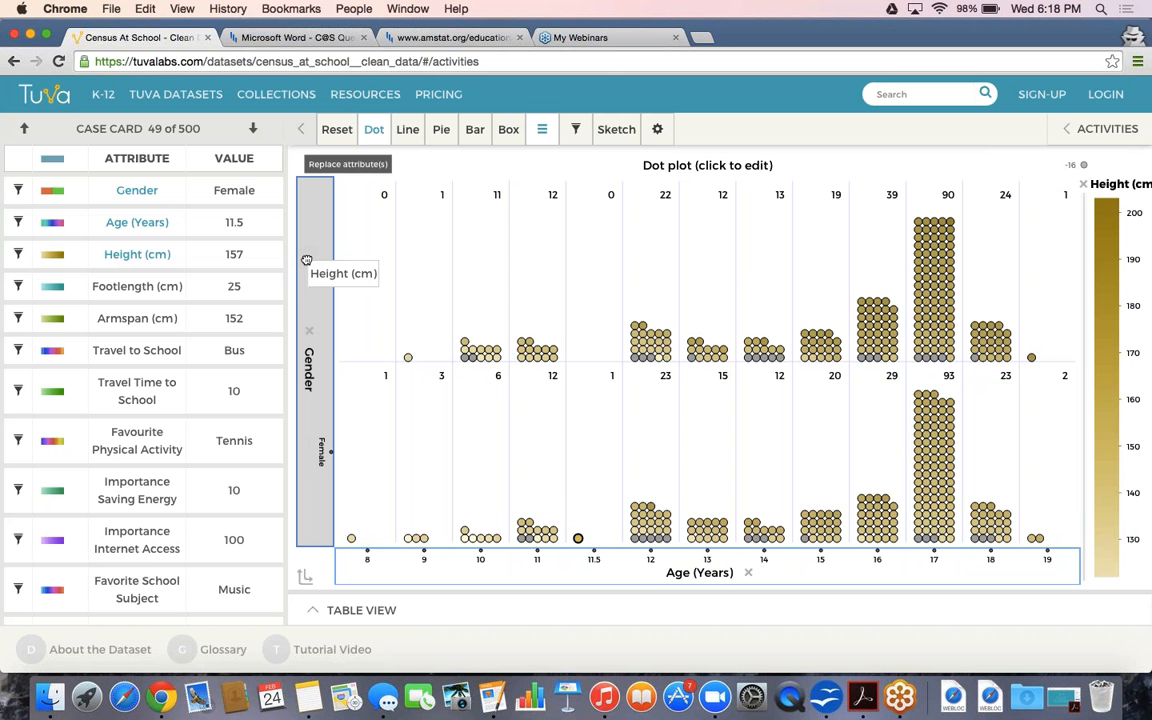
drag(307, 261, 307, 262)
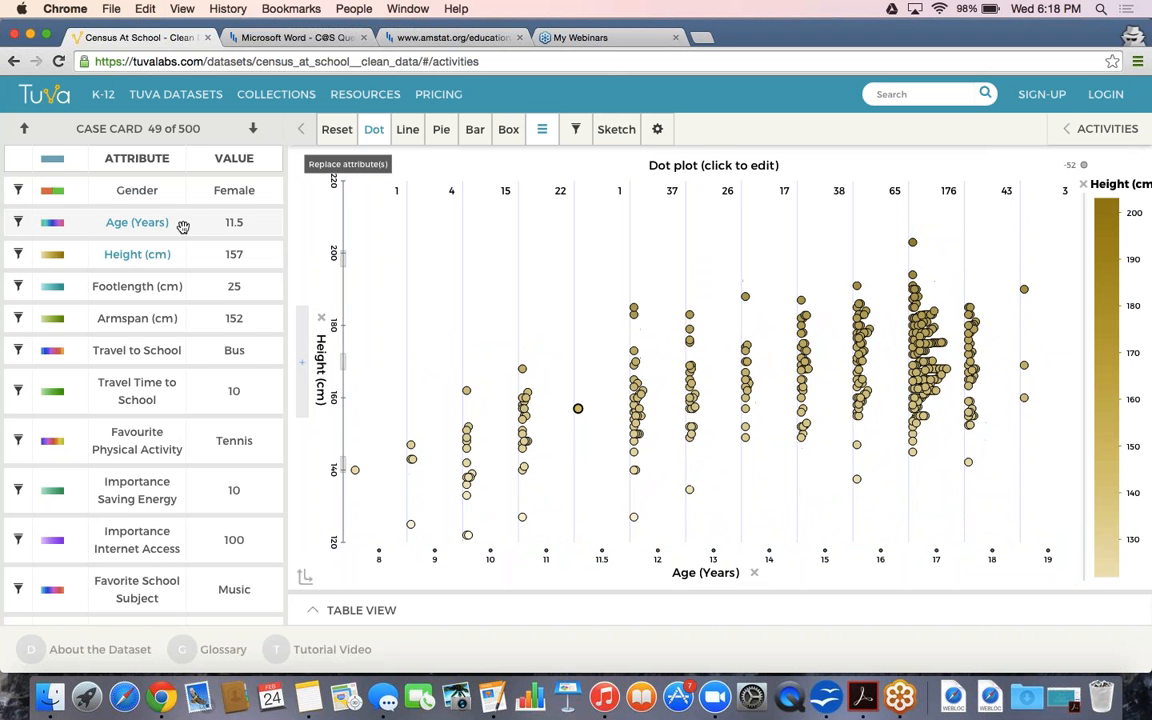
click(306, 582)
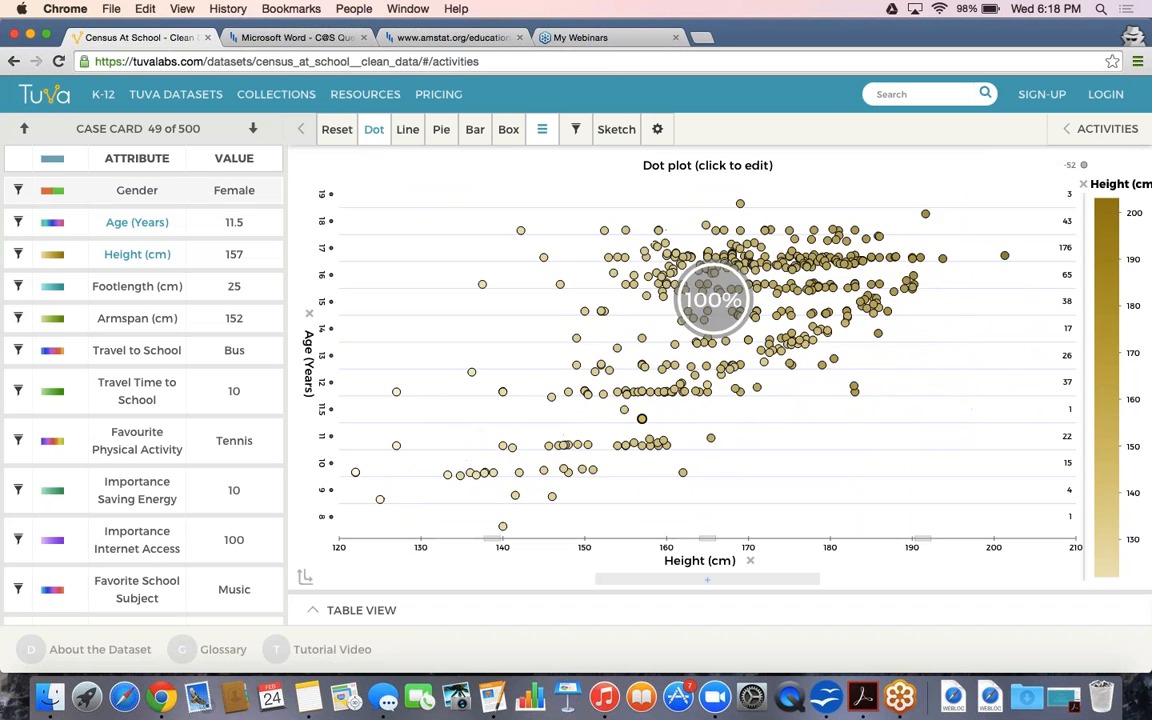
Colour by Gender and replace Age with Gender, giving Male (227) and Female (224) height rows
click(162, 190)
drag(162, 190, 316, 218)
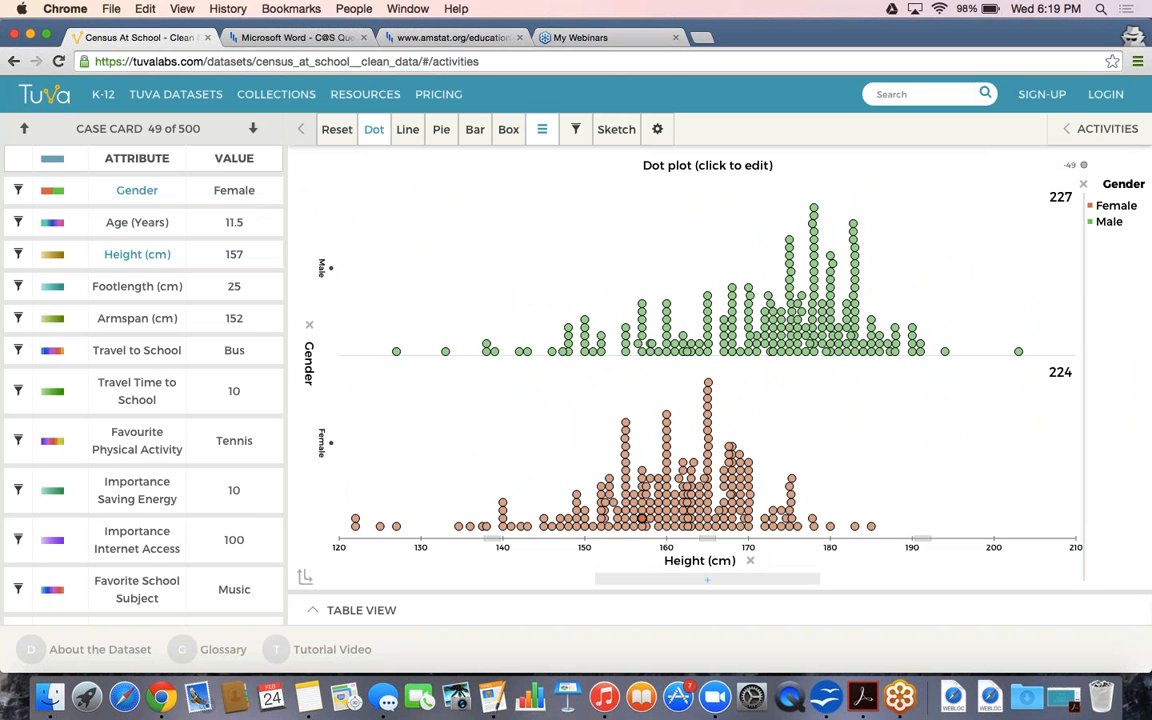
mouse_move(1077, 167)
Add Mean lines to both gender rows, reading about 171.7 cm male and 160.3 cm female
click(541, 129)
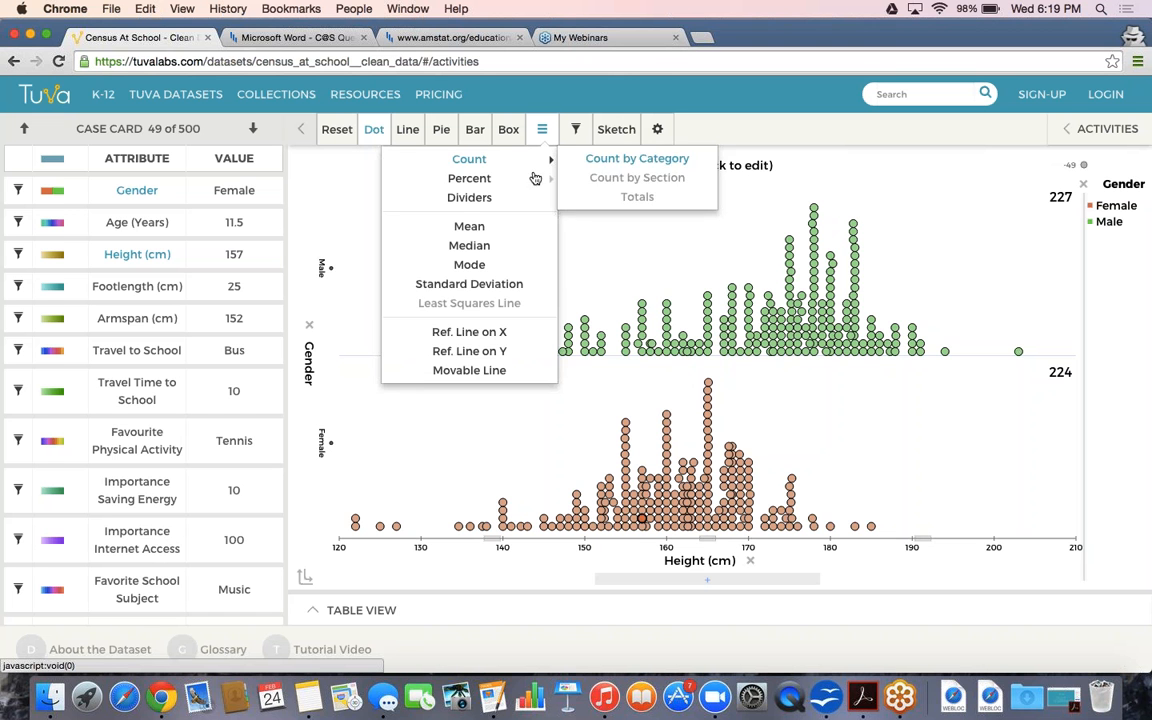
click(523, 234)
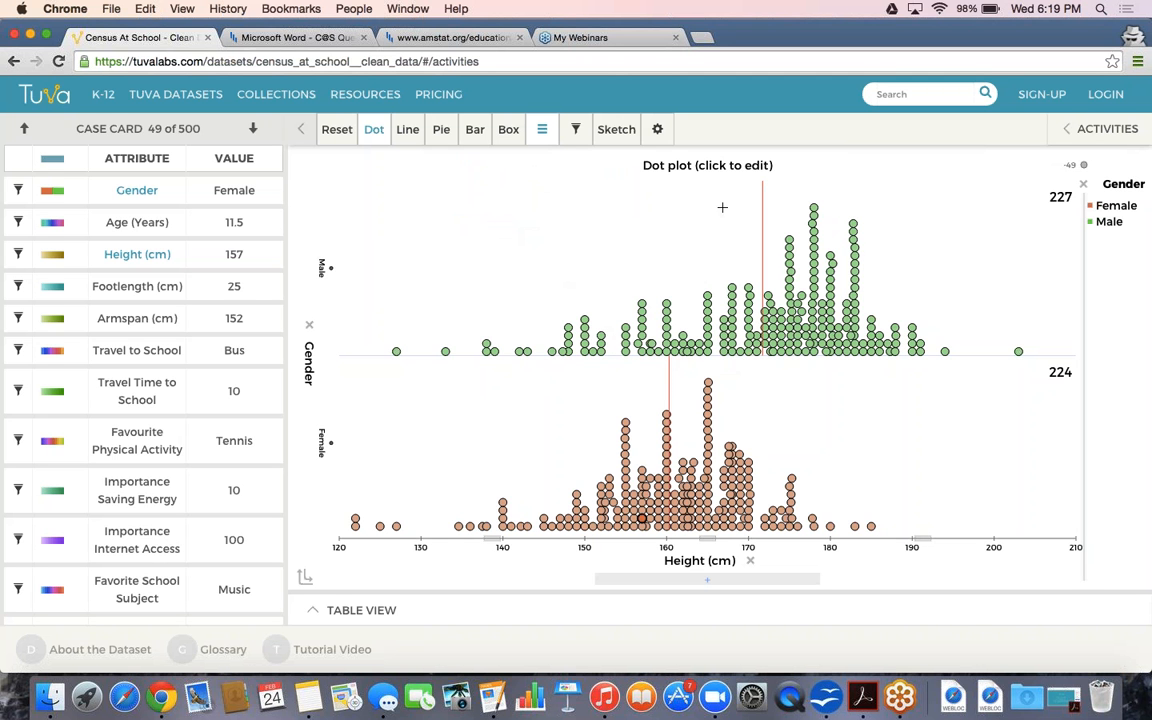
mouse_move(762, 200)
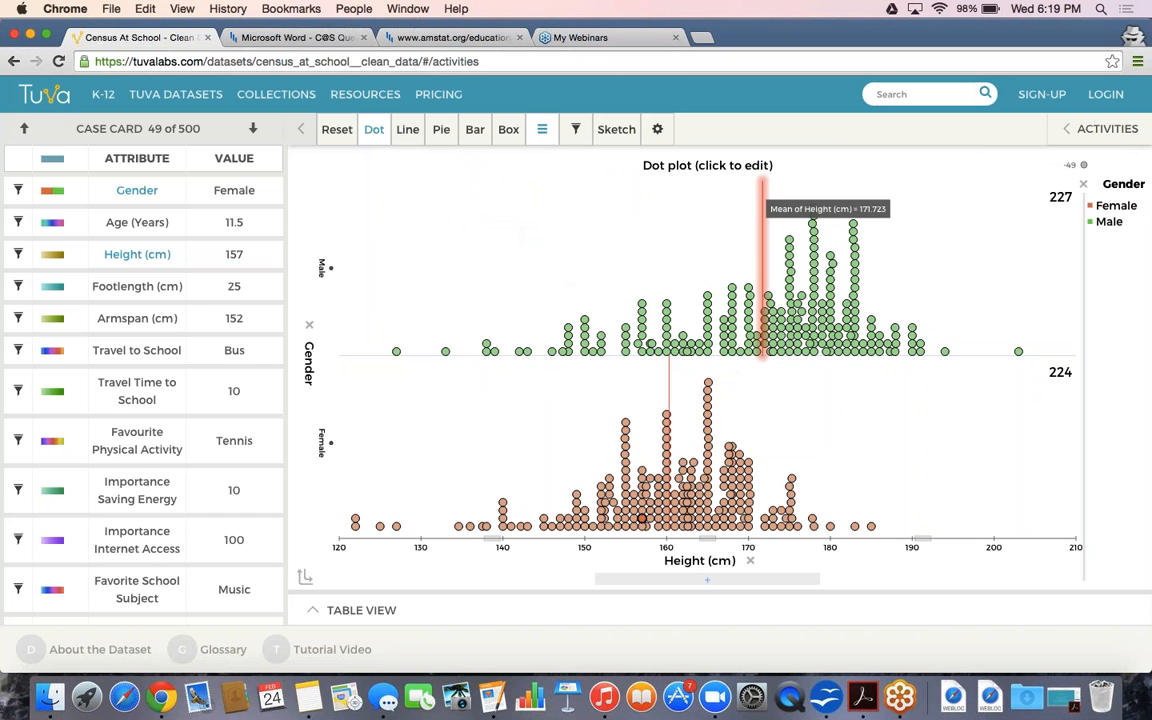
mouse_move(670, 371)
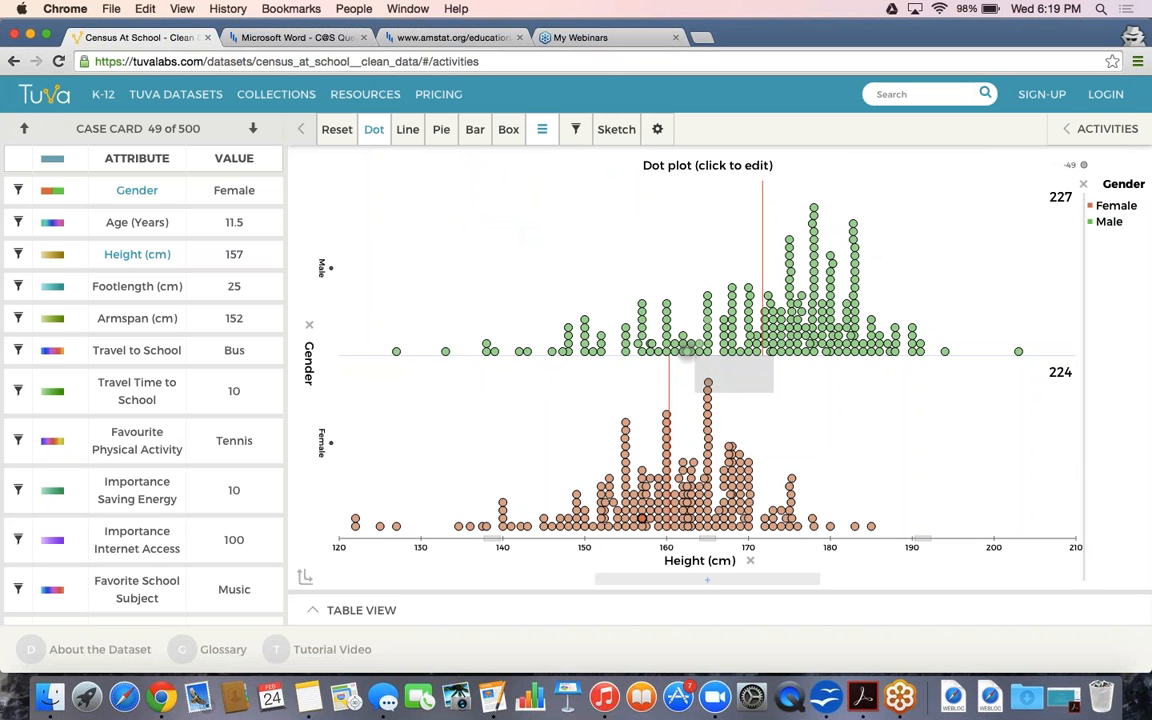
mouse_move(762, 226)
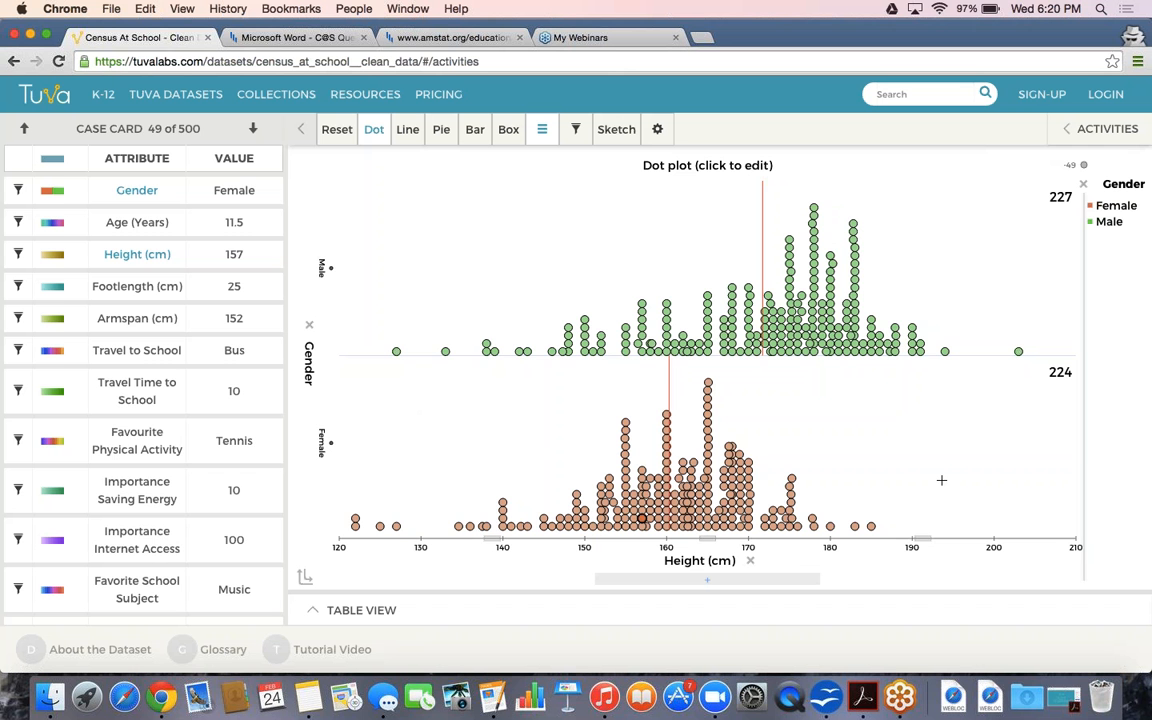
Reset the graph to unsorted mixed-up cases with empty axes
click(338, 131)
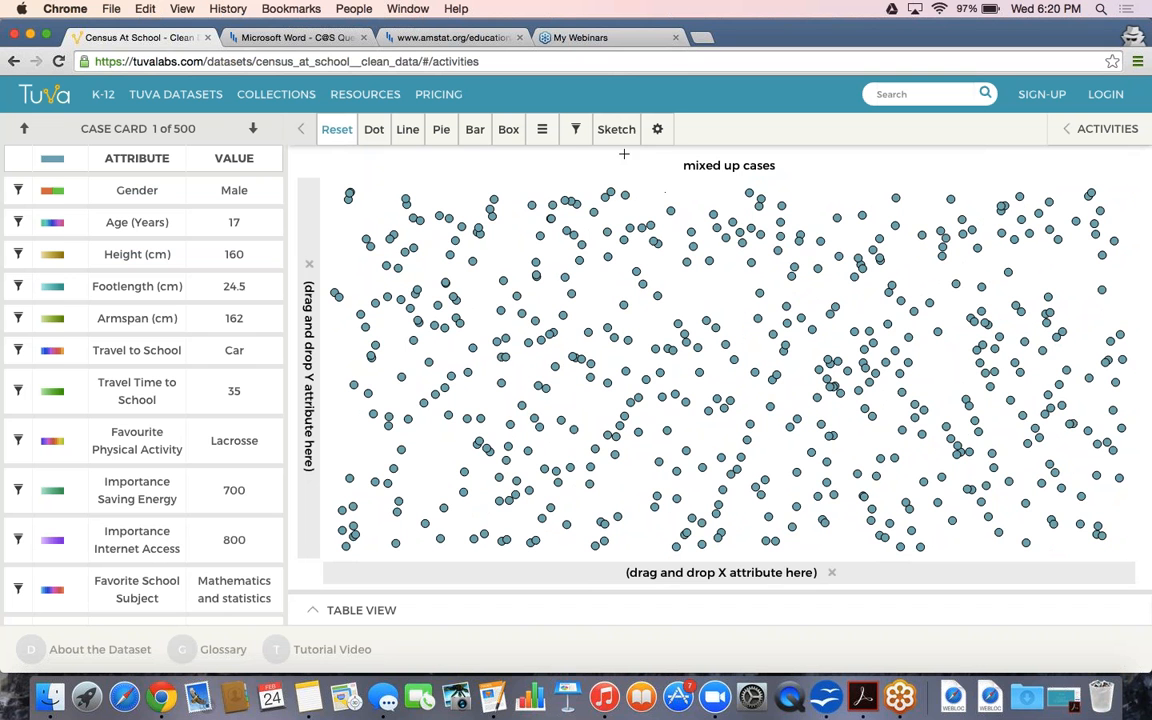
mouse_move(657, 141)
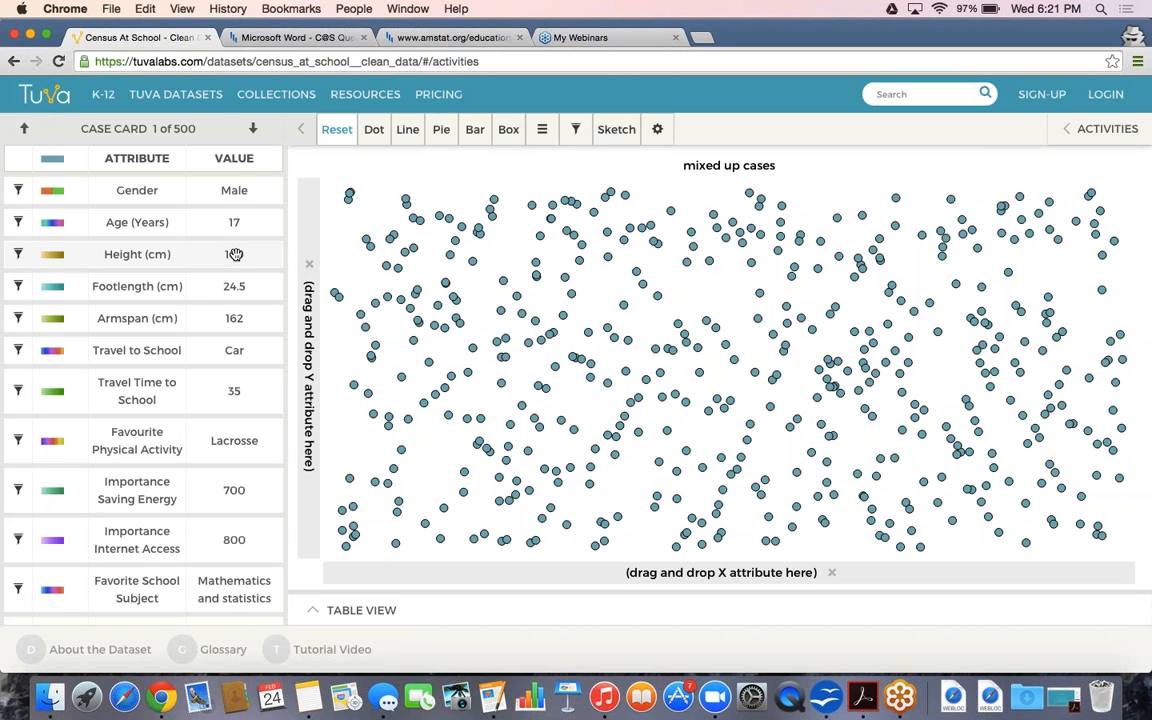
Plot Height (cm) vertically as a single 120–220 cm dot plot and show the Box plot styles
drag(235, 254, 302, 248)
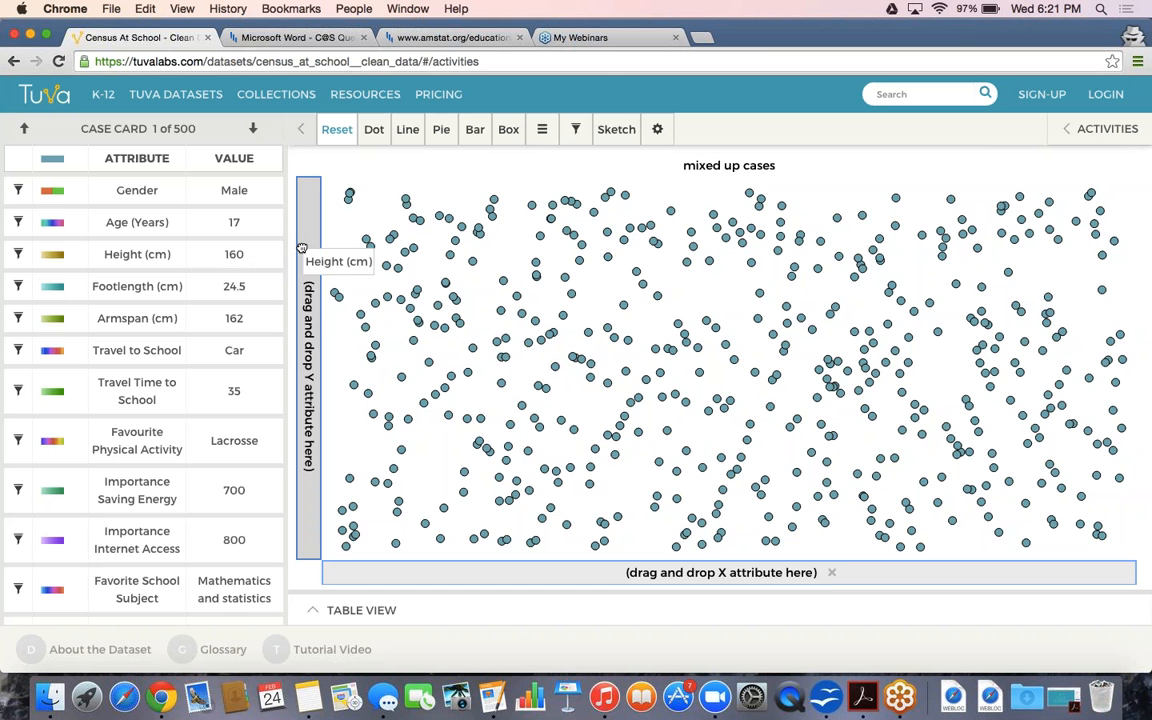
drag(302, 248, 302, 248)
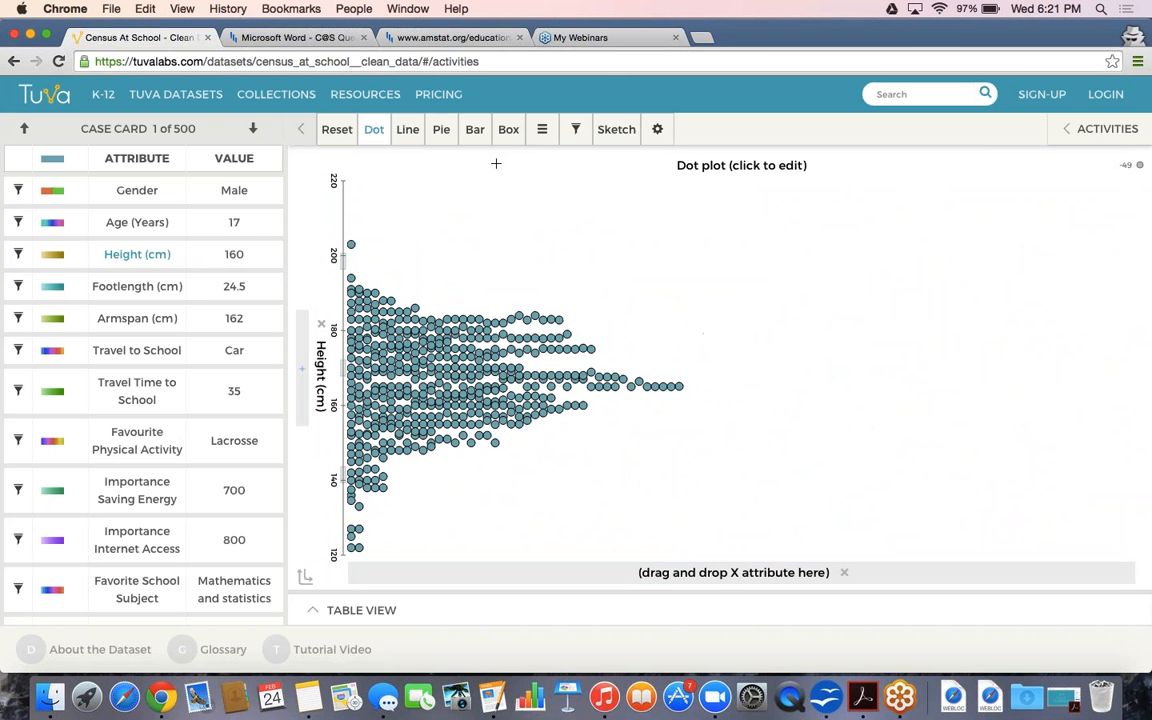
click(508, 130)
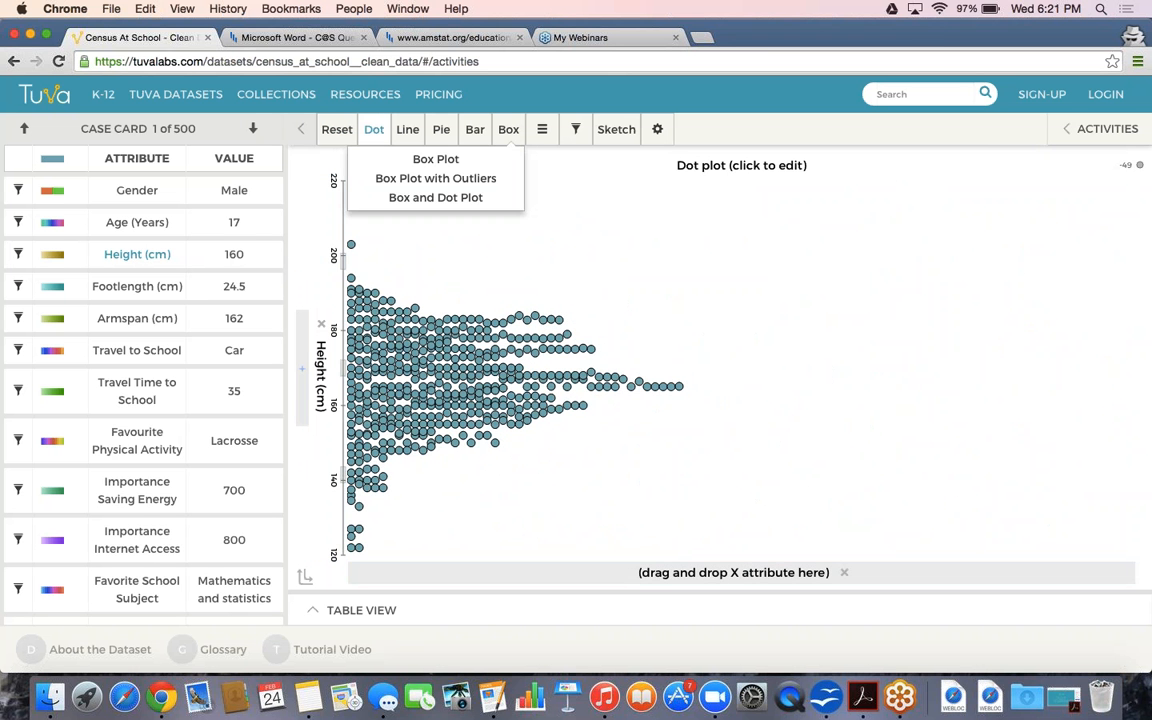
Show heights as a plain Box Plot on the horizontal axis, split into Male and Female rows
click(498, 166)
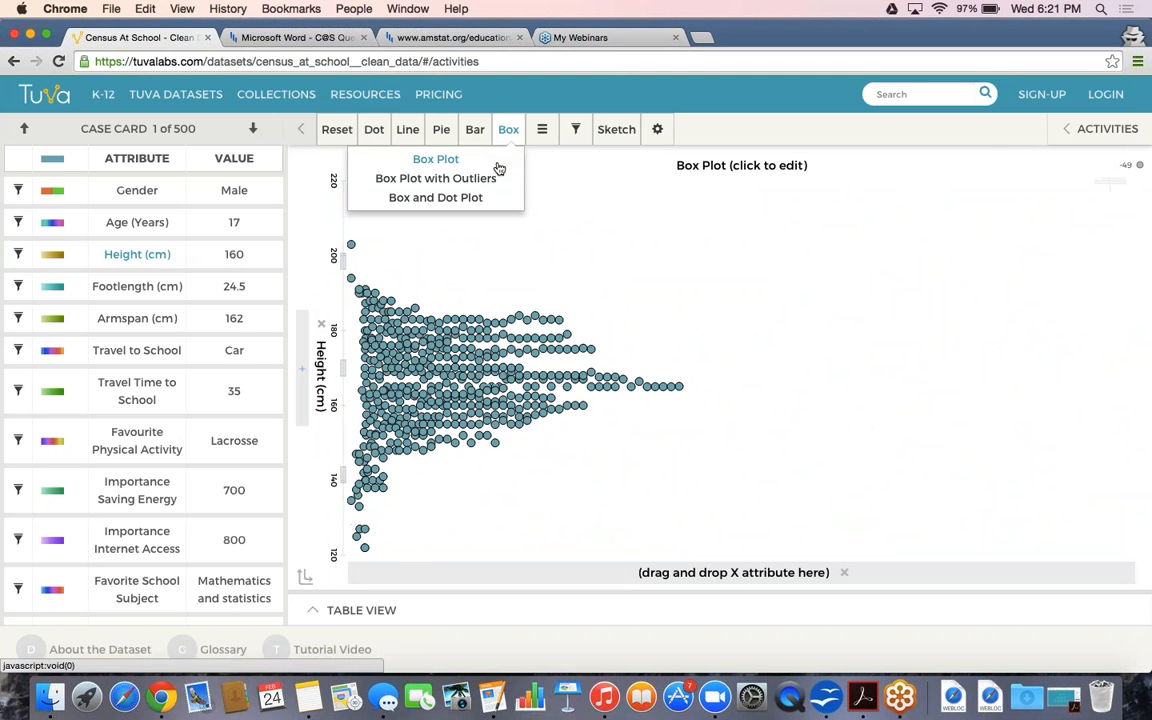
click(304, 578)
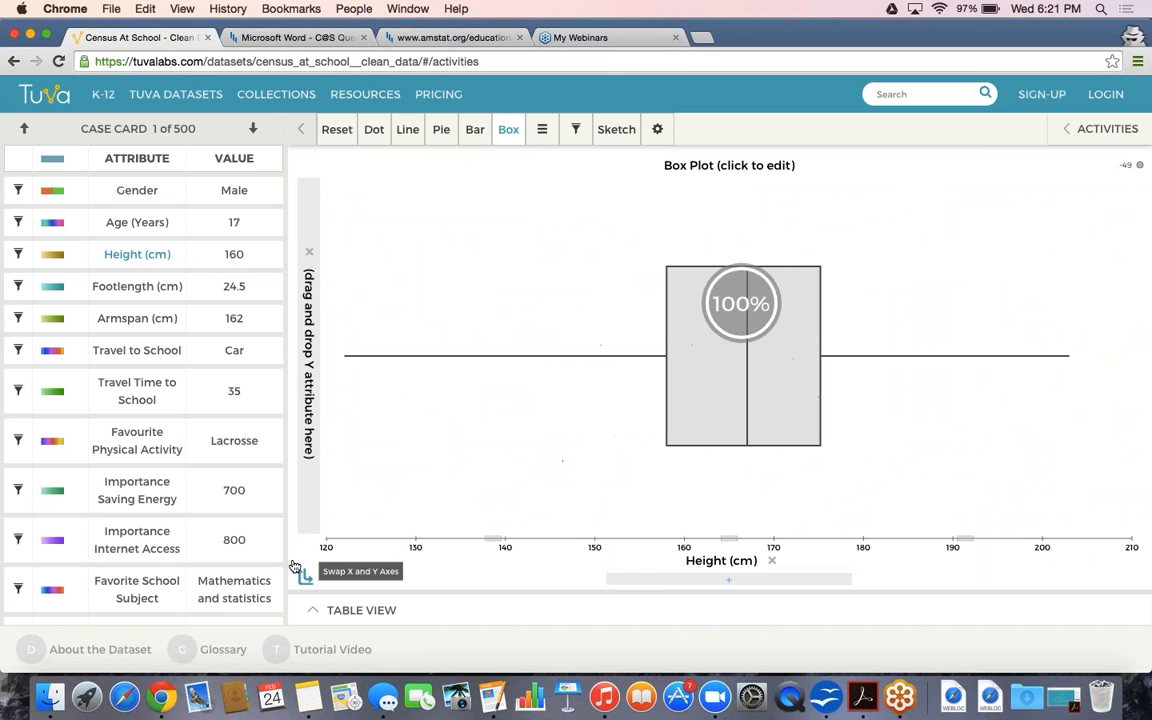
drag(150, 186, 302, 218)
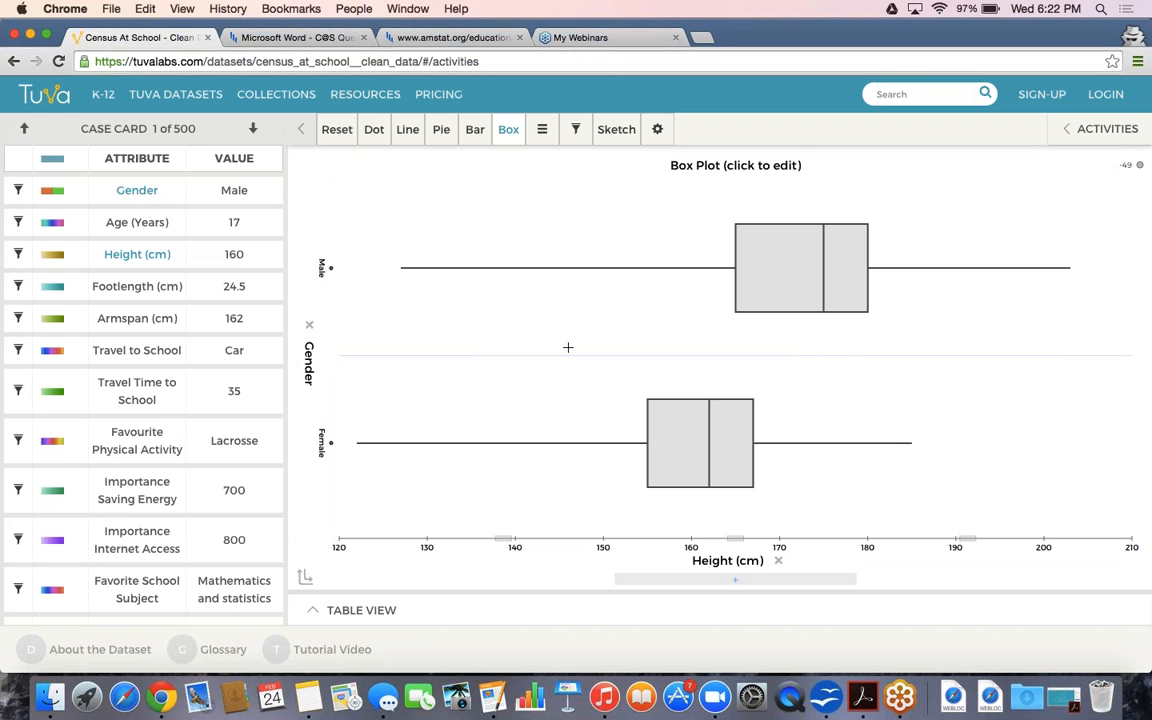
mouse_move(737, 278)
Switch to Box Plot with Outliers and colour points by Gender, showing a 175 cm male median
click(507, 138)
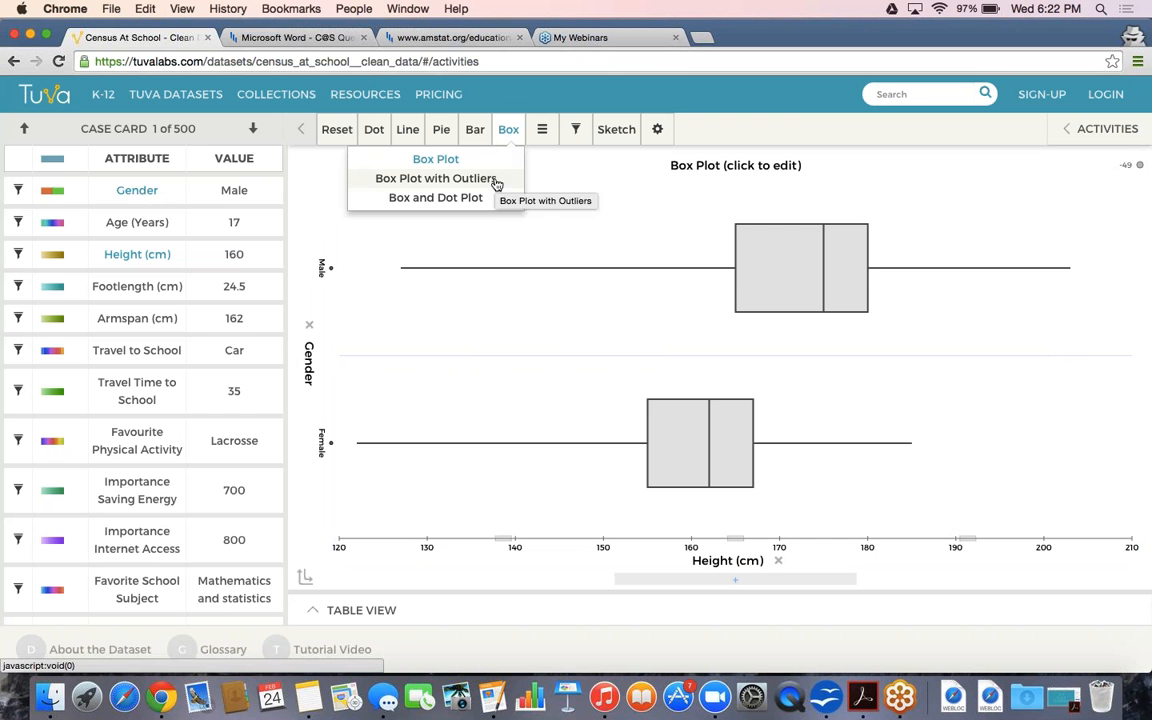
click(496, 182)
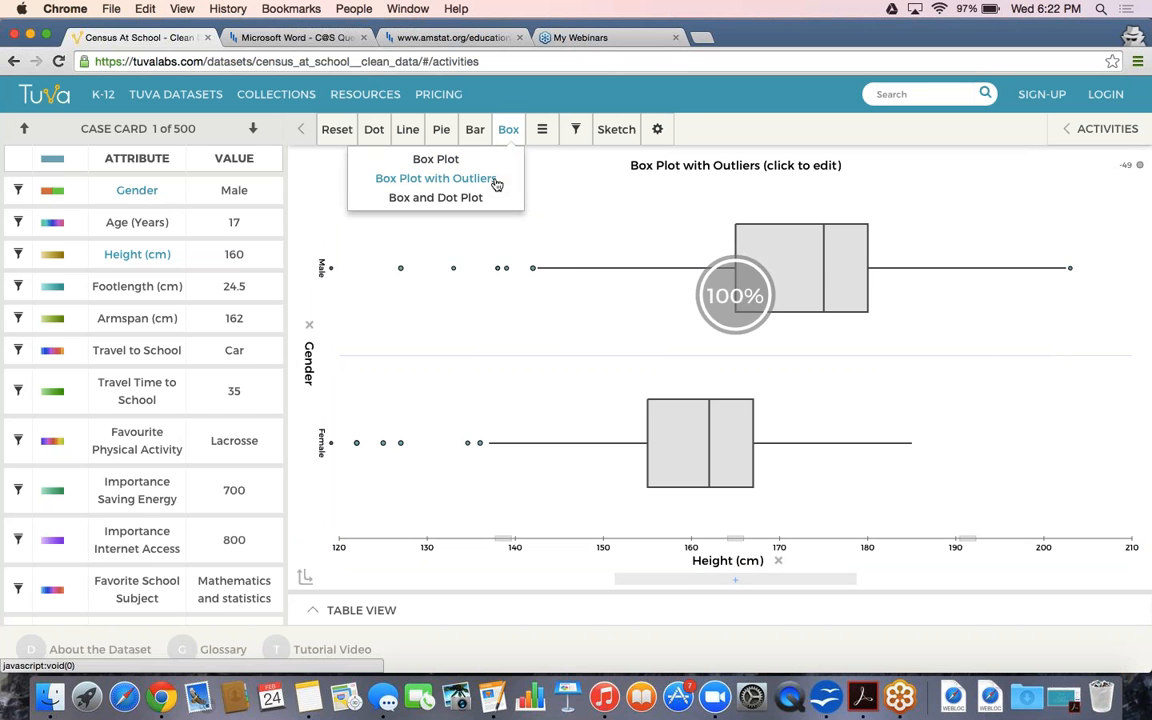
click(240, 196)
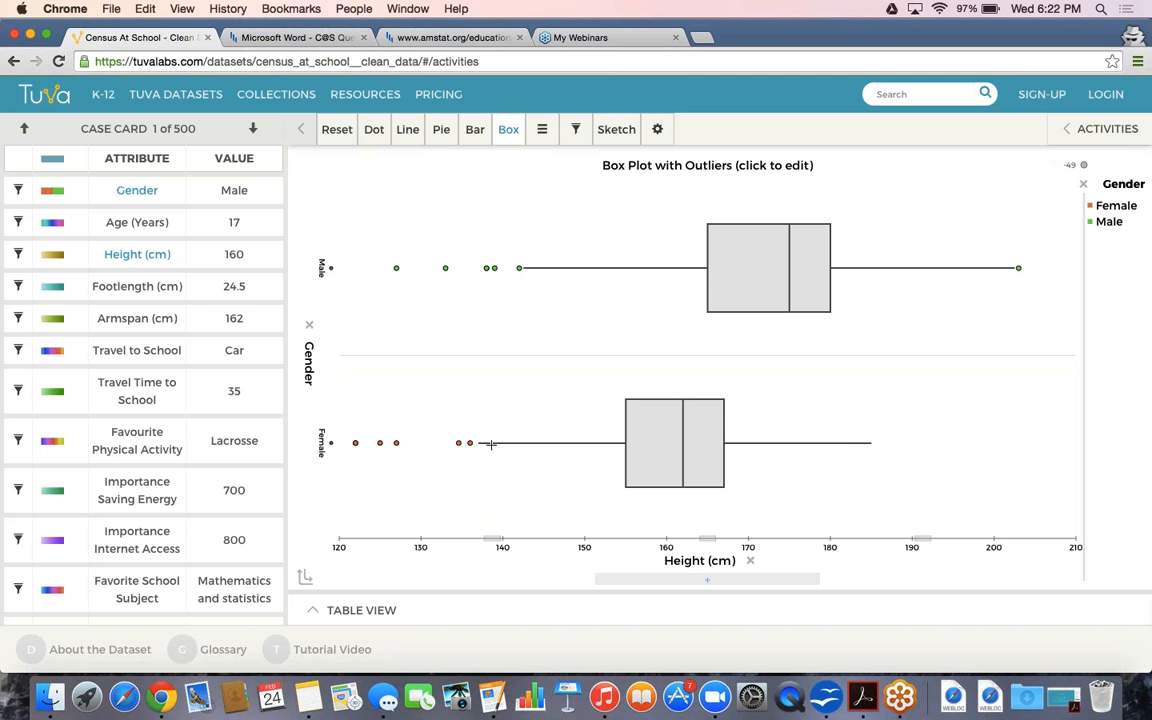
mouse_move(491, 447)
mouse_move(830, 285)
mouse_move(1020, 272)
Switch the gender height box plots to Box and Dot Plot and add two dividers
click(509, 134)
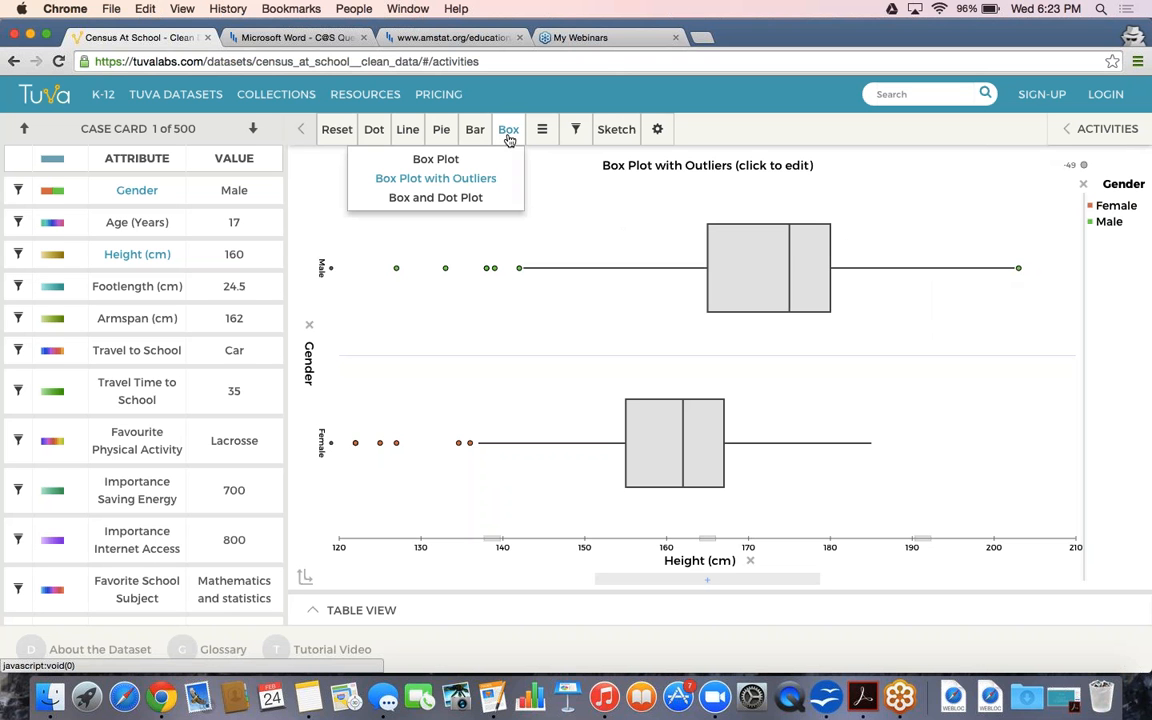
click(479, 202)
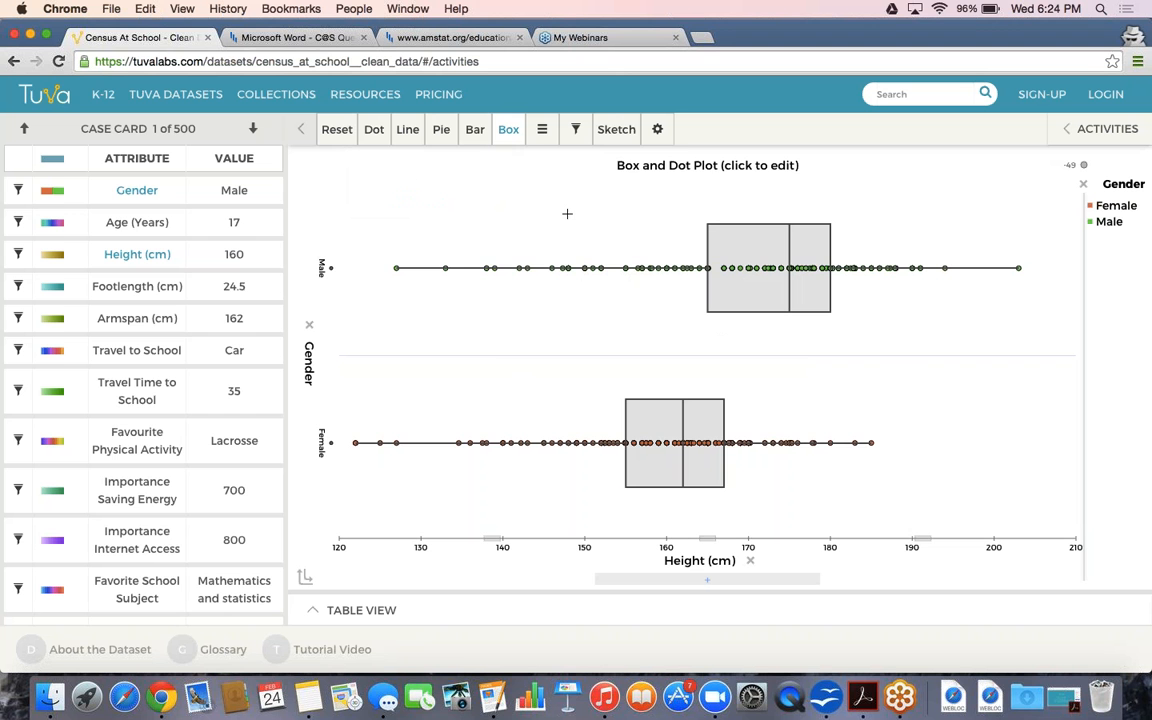
click(542, 129)
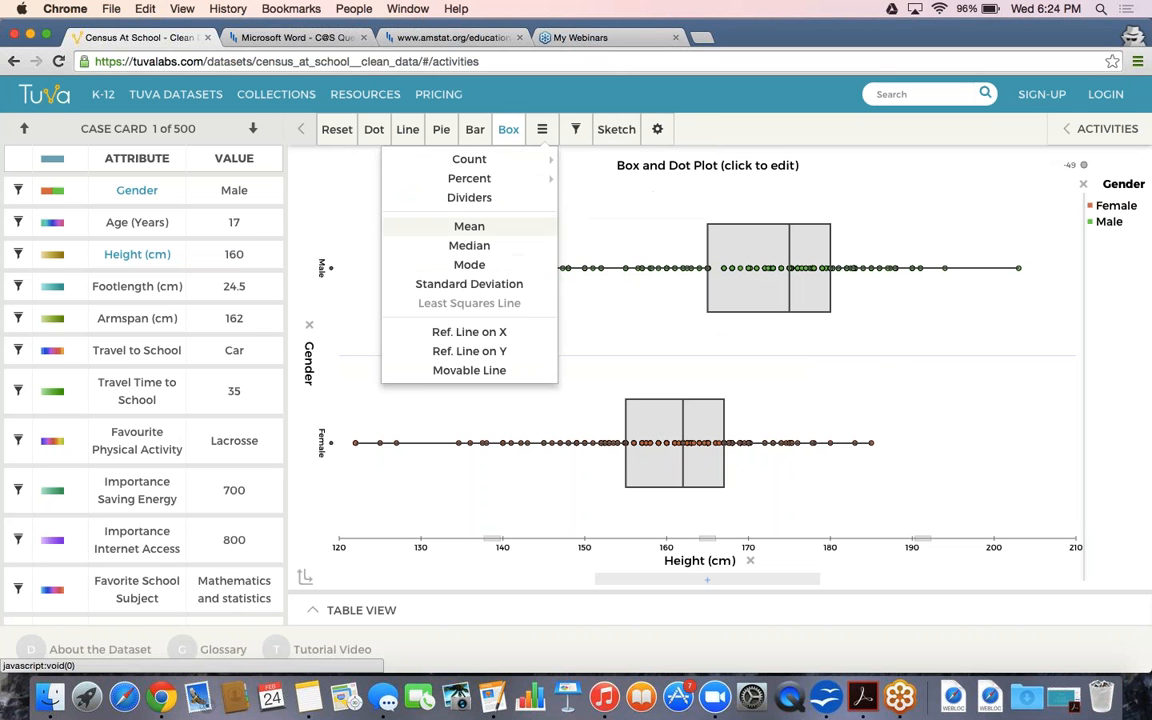
click(517, 206)
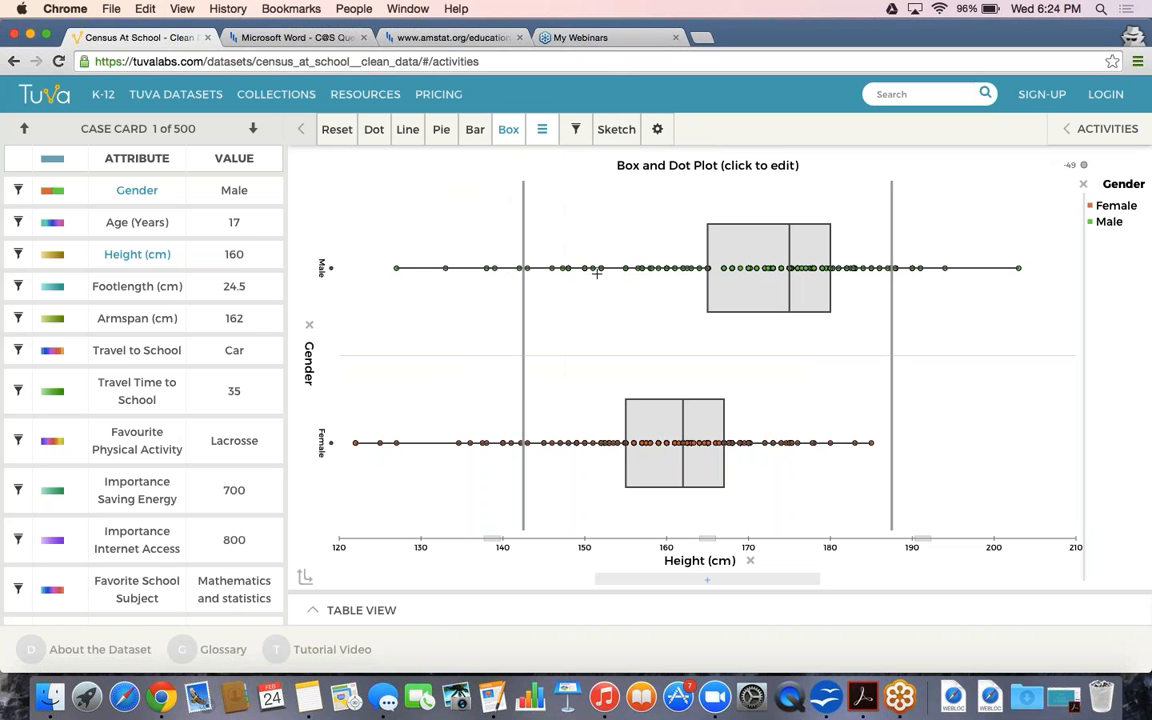
Label each divider section with Percent by Category, e.g. Male 2.6%, 92.1%, 5.3%
click(542, 129)
mouse_move(545, 159)
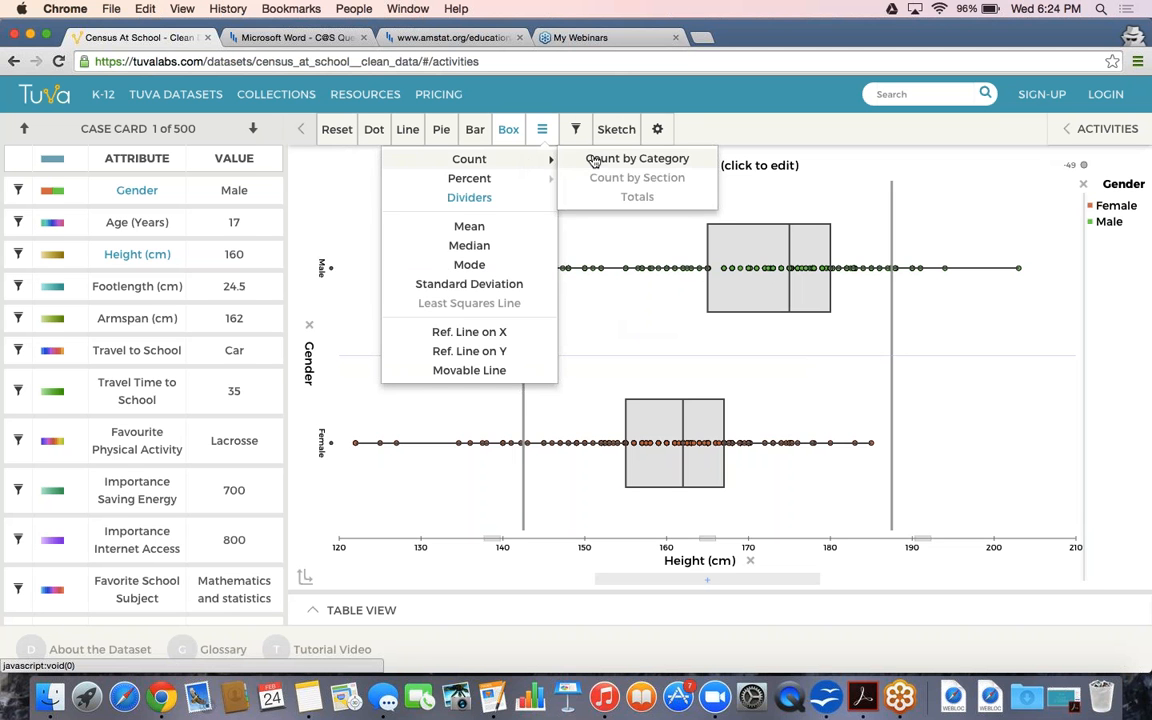
mouse_move(535, 180)
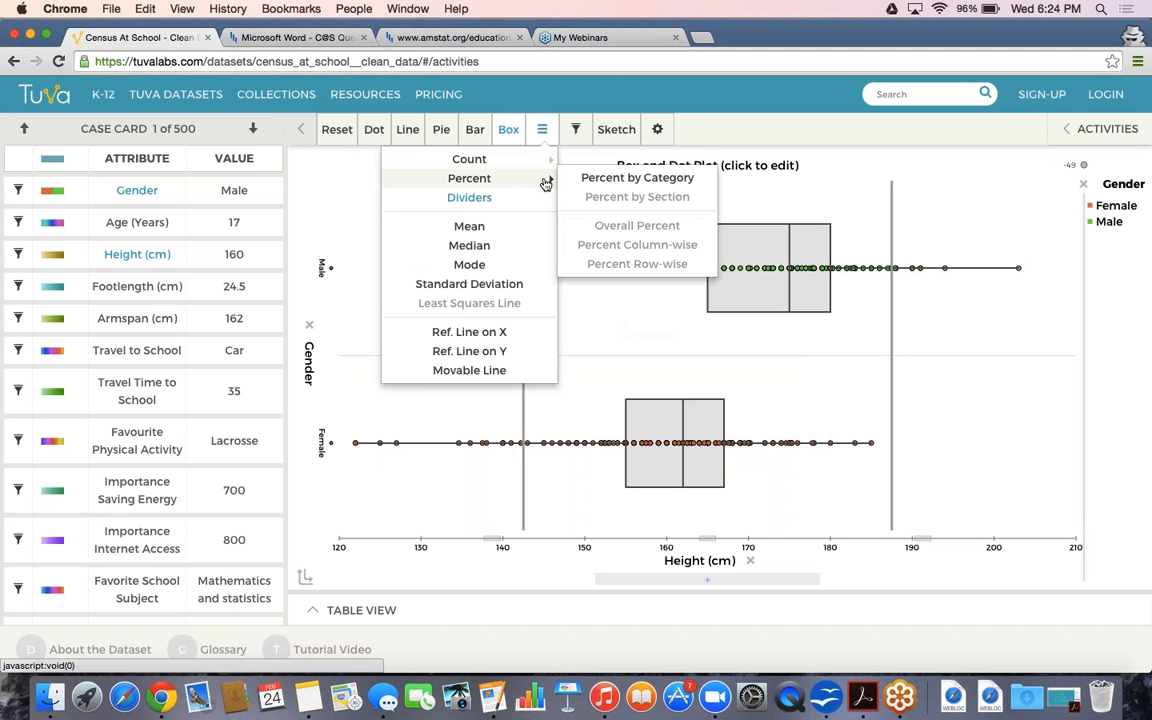
click(594, 178)
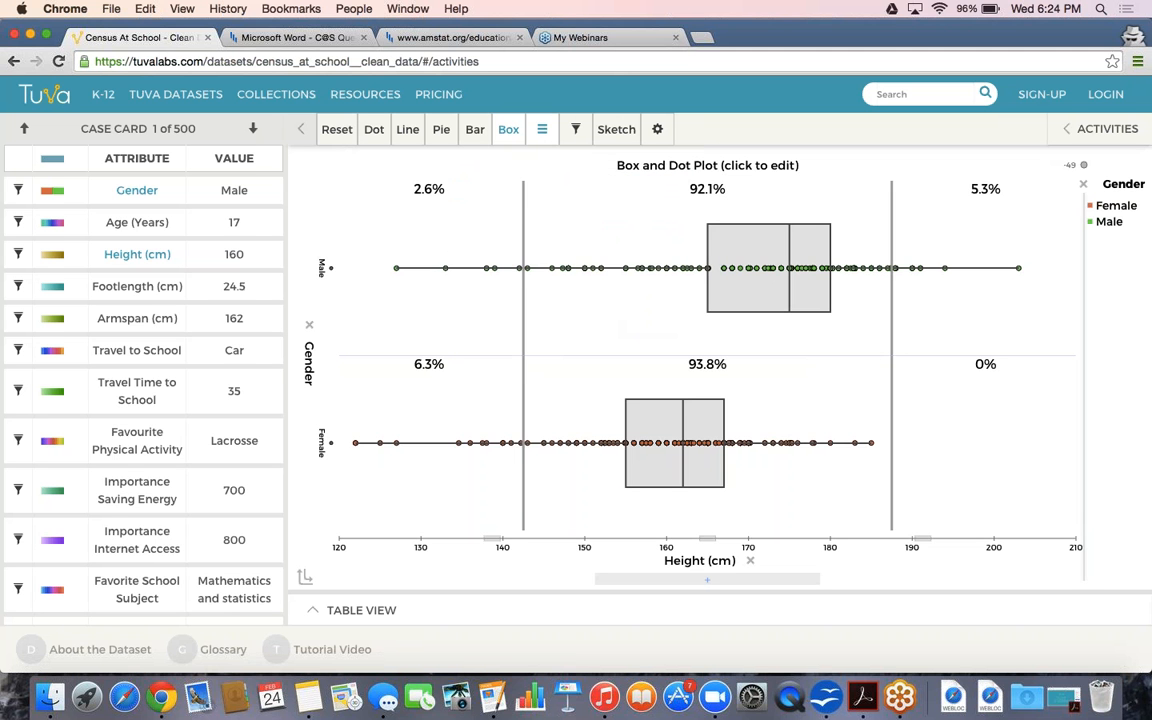
Align the dividers with the box edges: Male 23.8%/52.4%/23.8%, Female 22.8%/49.6%/27.7%
drag(522, 205, 707, 212)
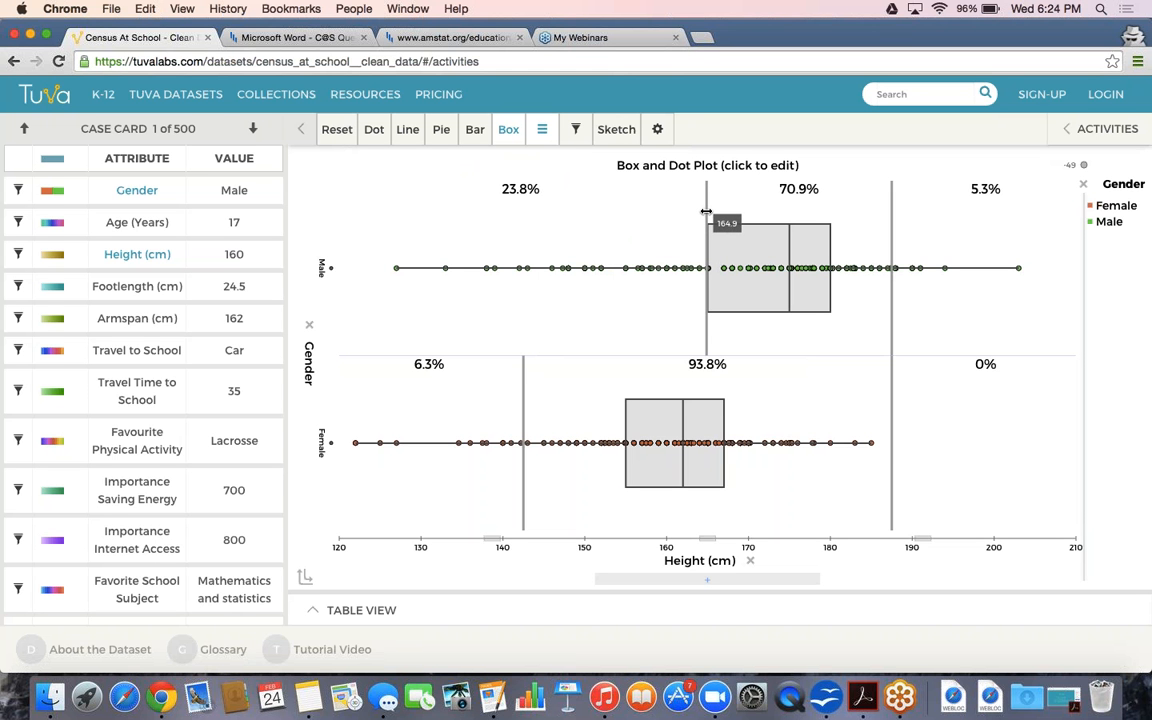
drag(890, 198, 831, 199)
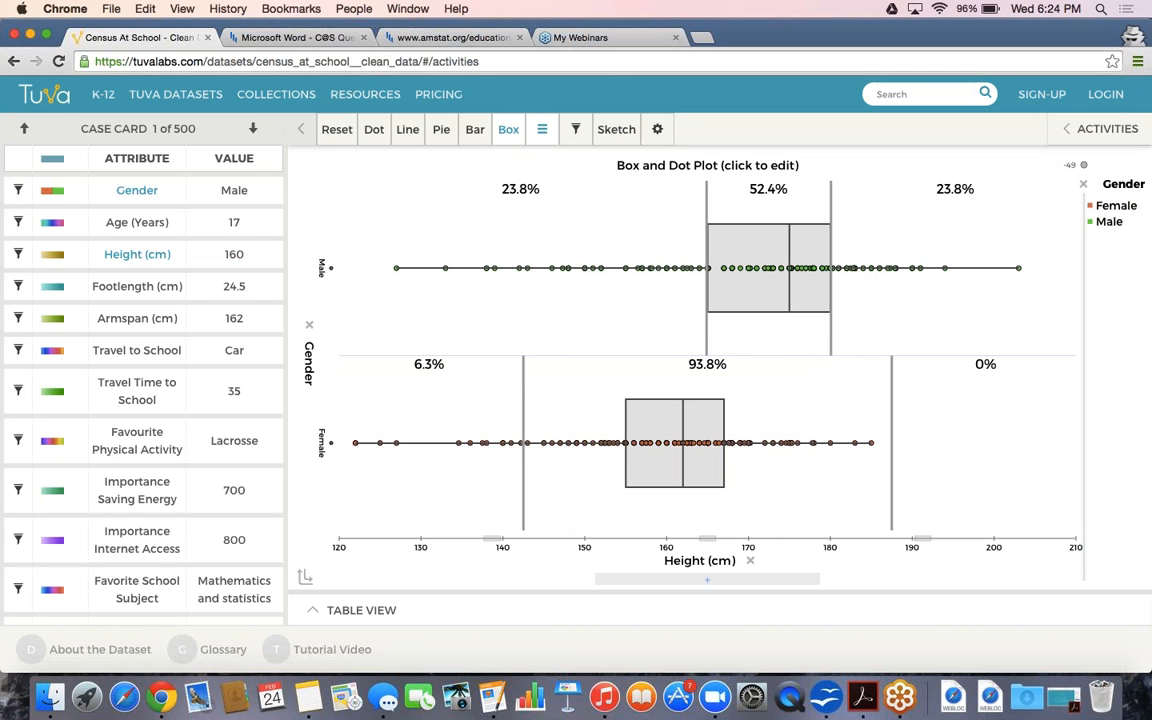
drag(523, 386, 625, 379)
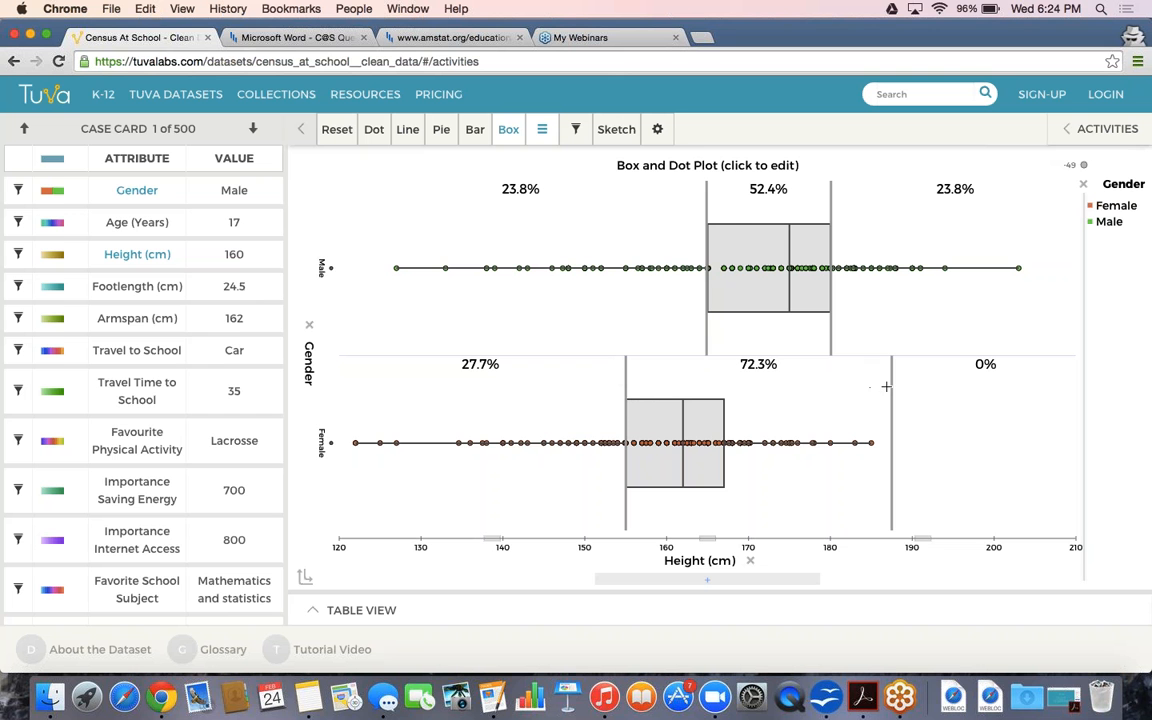
drag(890, 389, 723, 402)
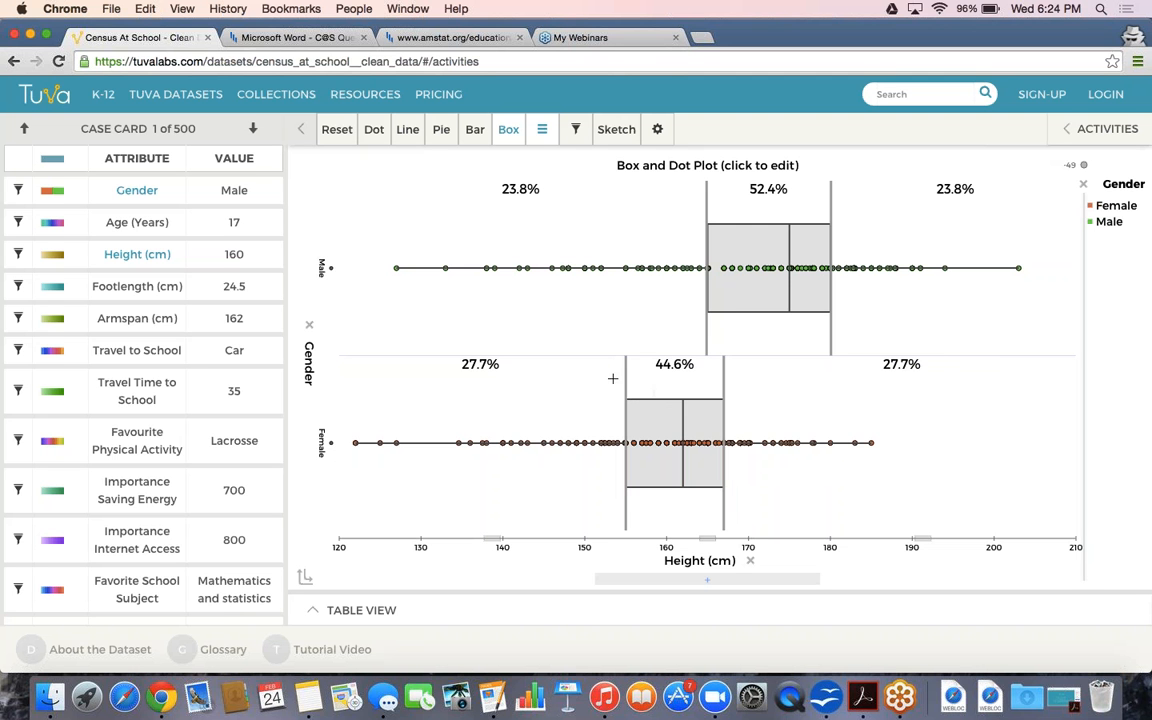
drag(626, 375, 627, 375)
mouse_move(627, 371)
drag(626, 371, 624, 371)
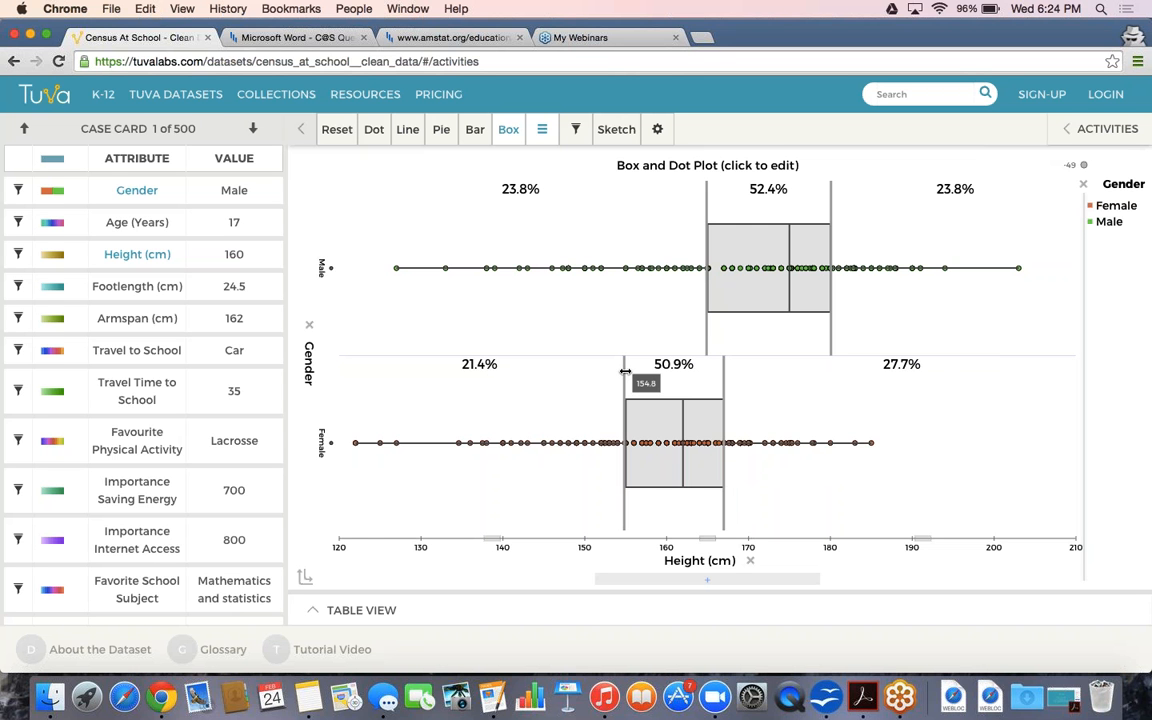
drag(625, 371, 626, 371)
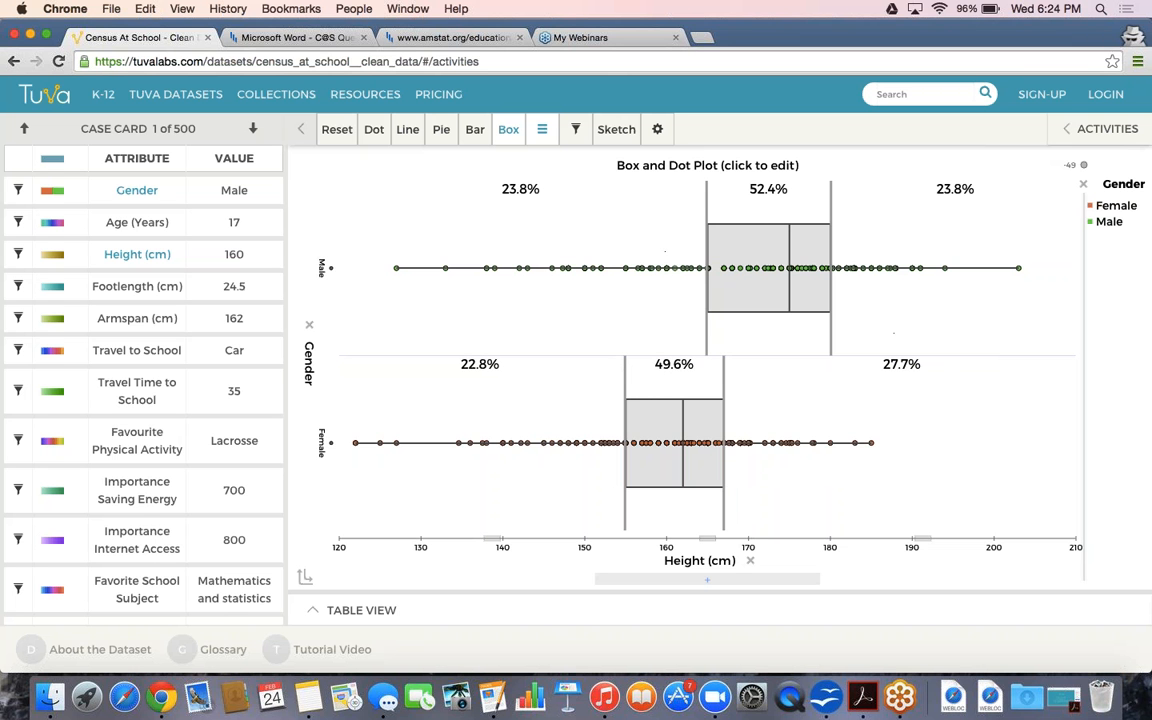
mouse_move(772, 227)
mouse_move(508, 129)
mouse_move(474, 141)
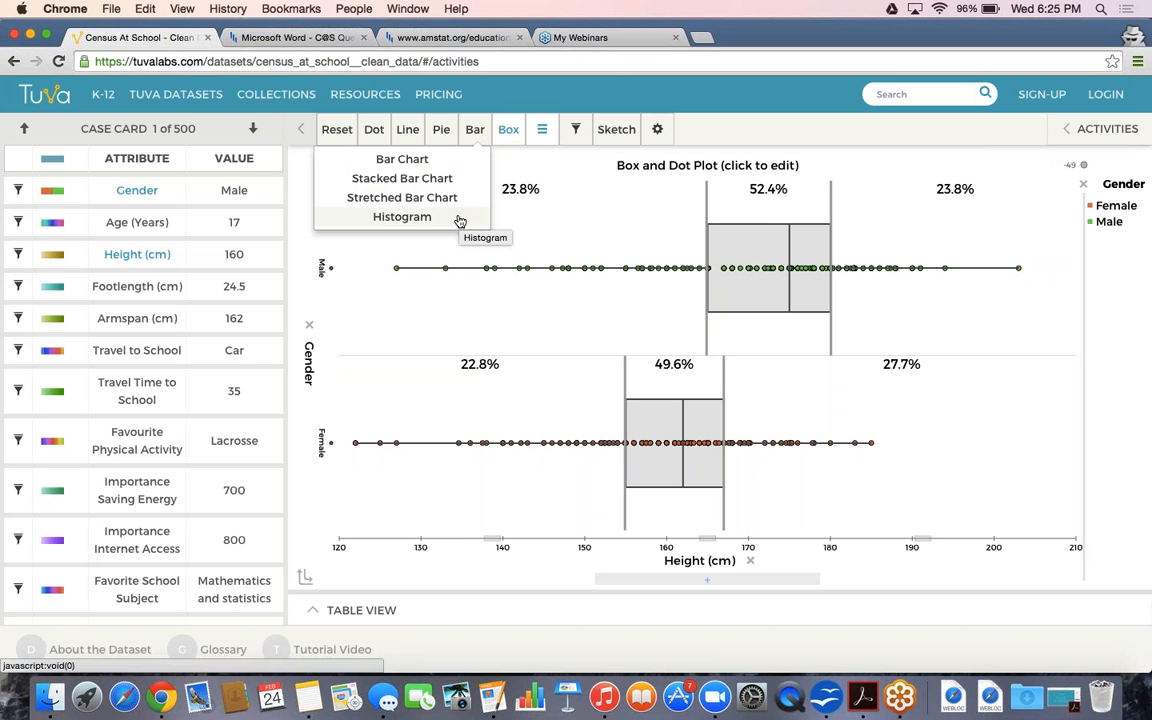
Show Height (cm) as a 20 cm-bin histogram without dividers: Male 227, Female 224
click(459, 219)
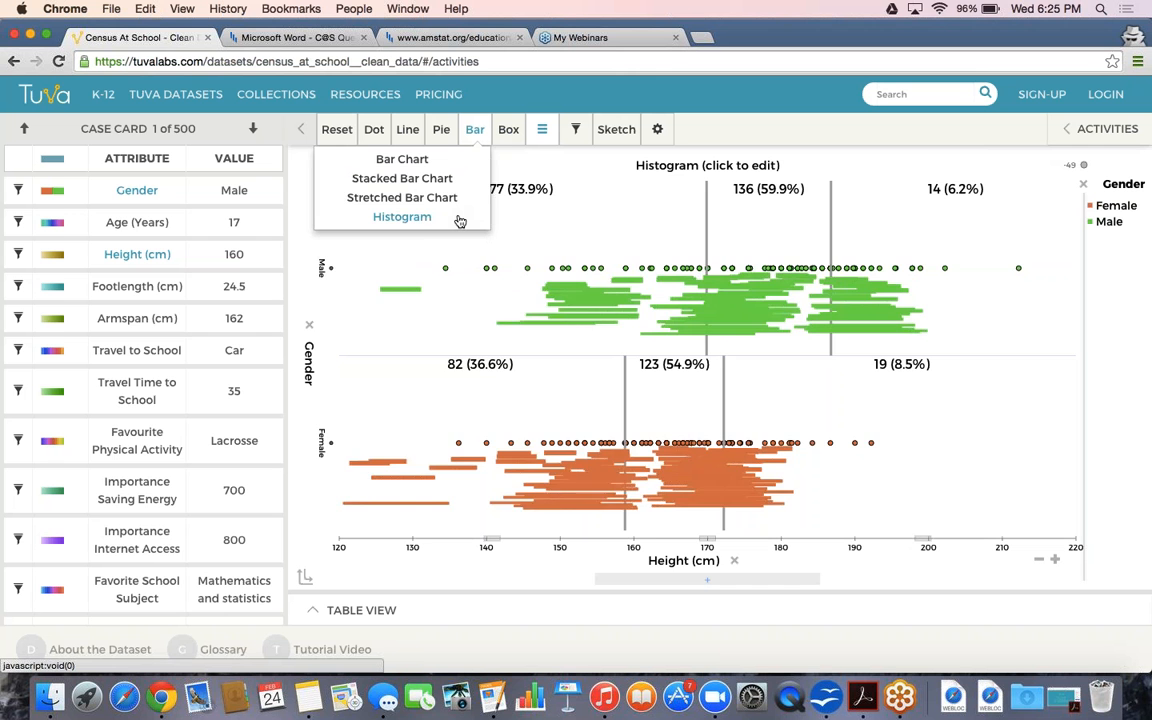
mouse_move(546, 130)
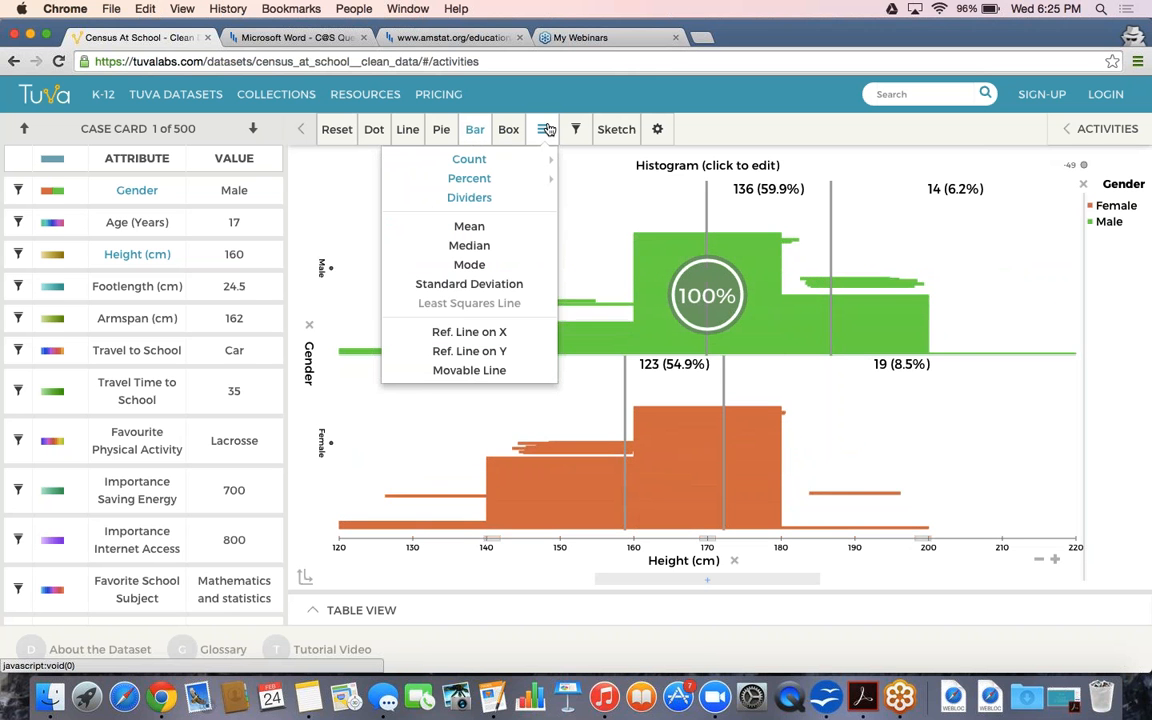
click(519, 206)
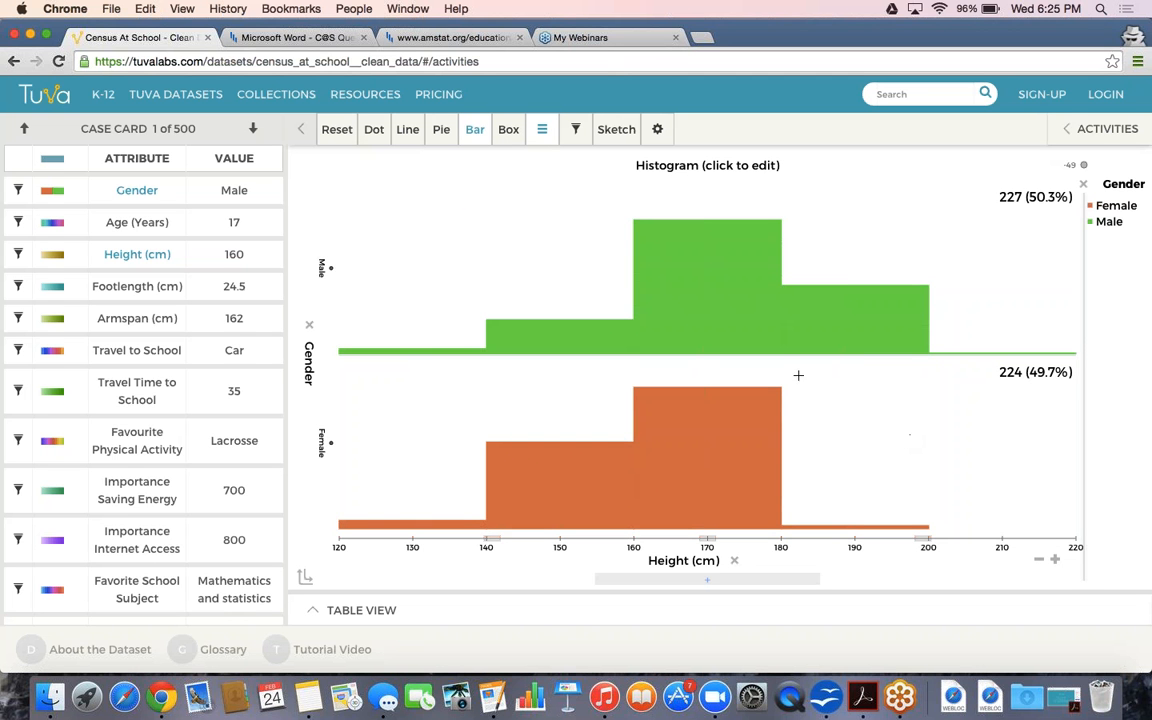
Narrow the Height histogram bins to 10 cm, peaking at 170–180 male, 160–170 female
mouse_move(720, 280)
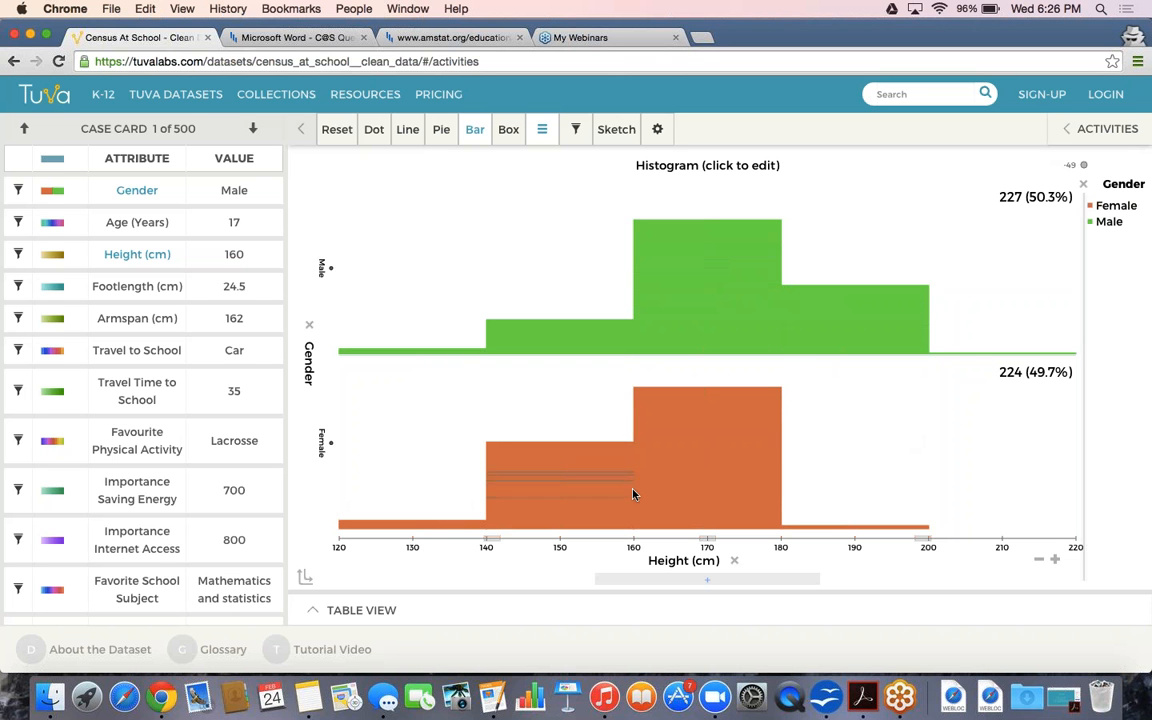
mouse_move(633, 495)
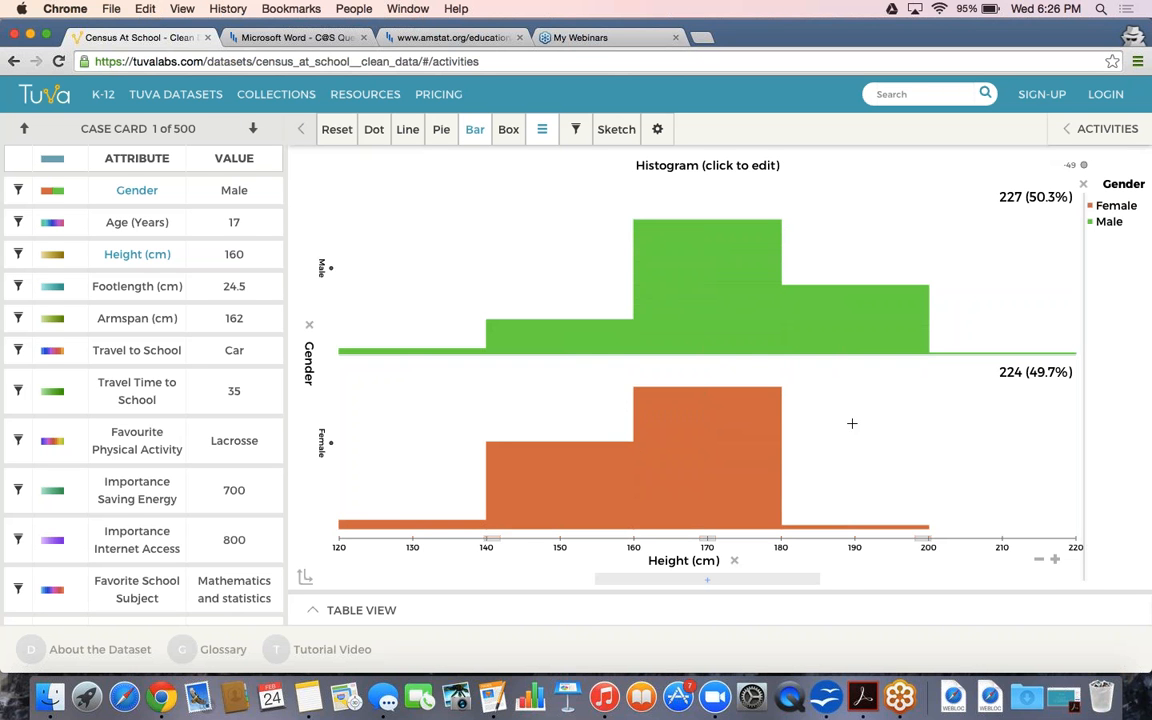
click(1055, 563)
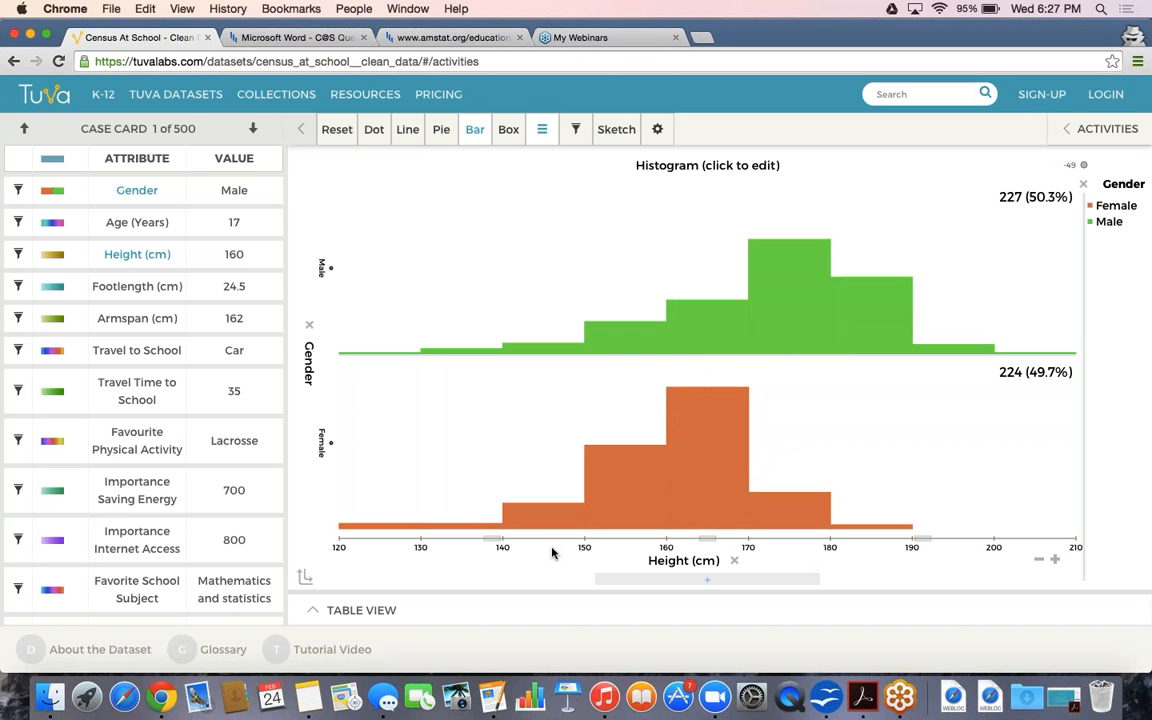
mouse_move(342, 530)
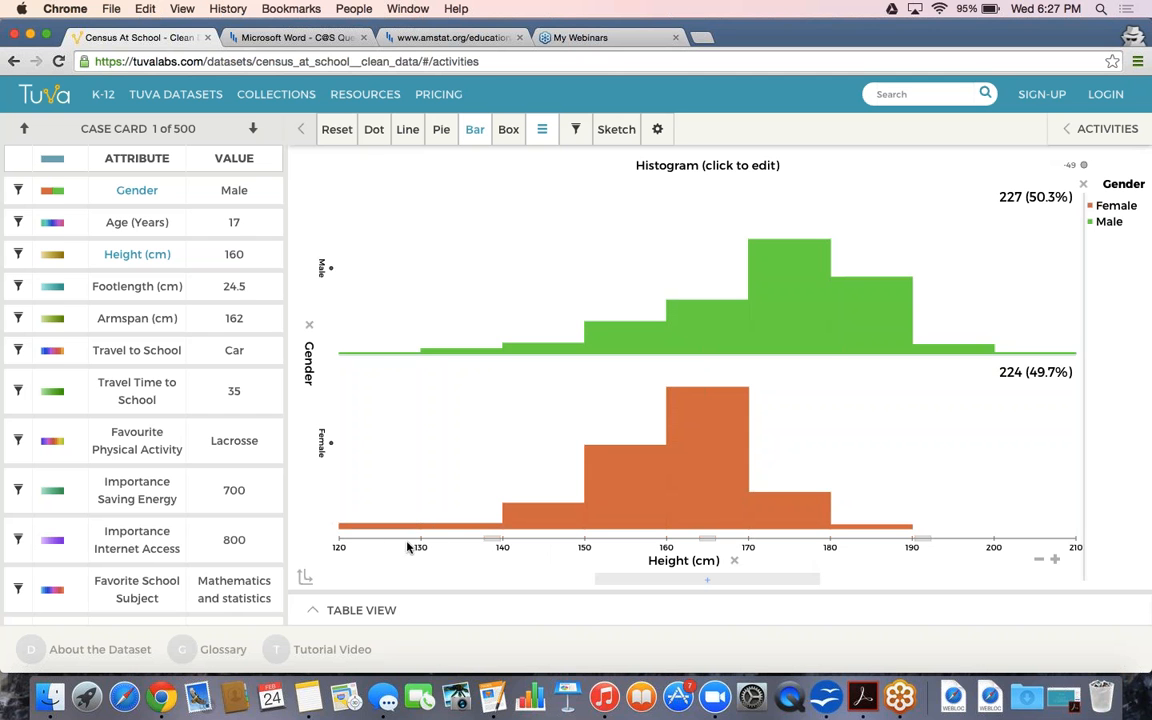
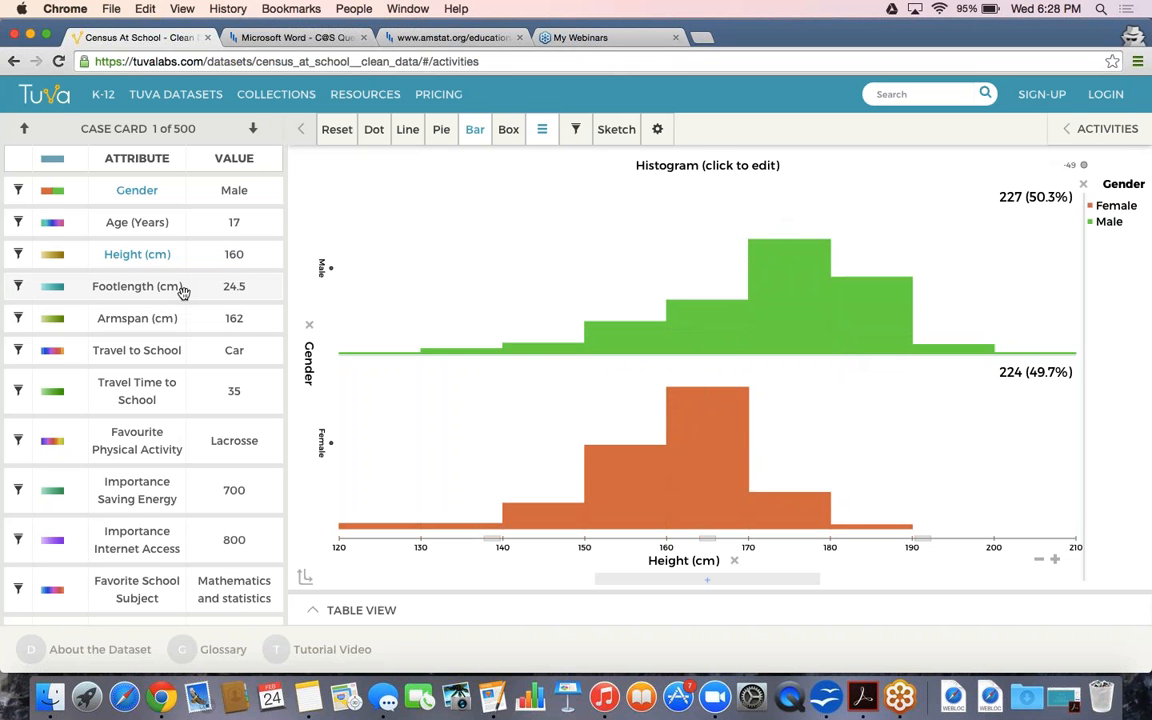
Put Armspan (cm) on the histogram's x-axis: 219 males (51.2%), 209 females (48.8%)
drag(183, 291, 507, 553)
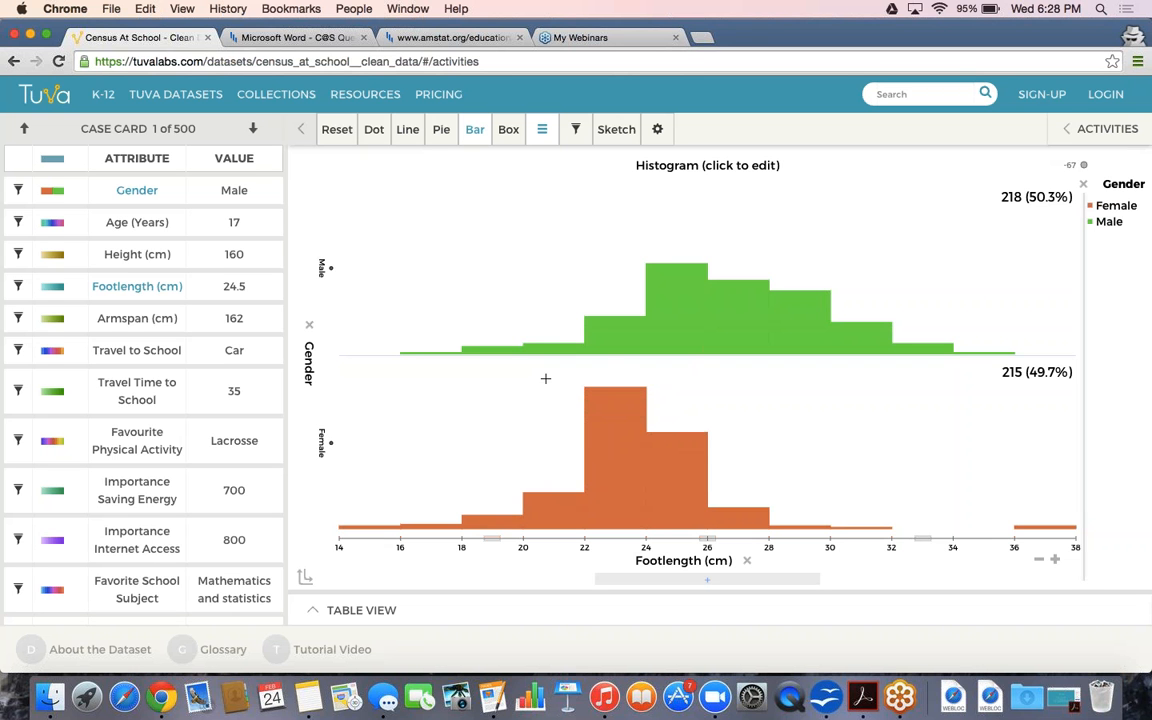
drag(225, 318, 590, 572)
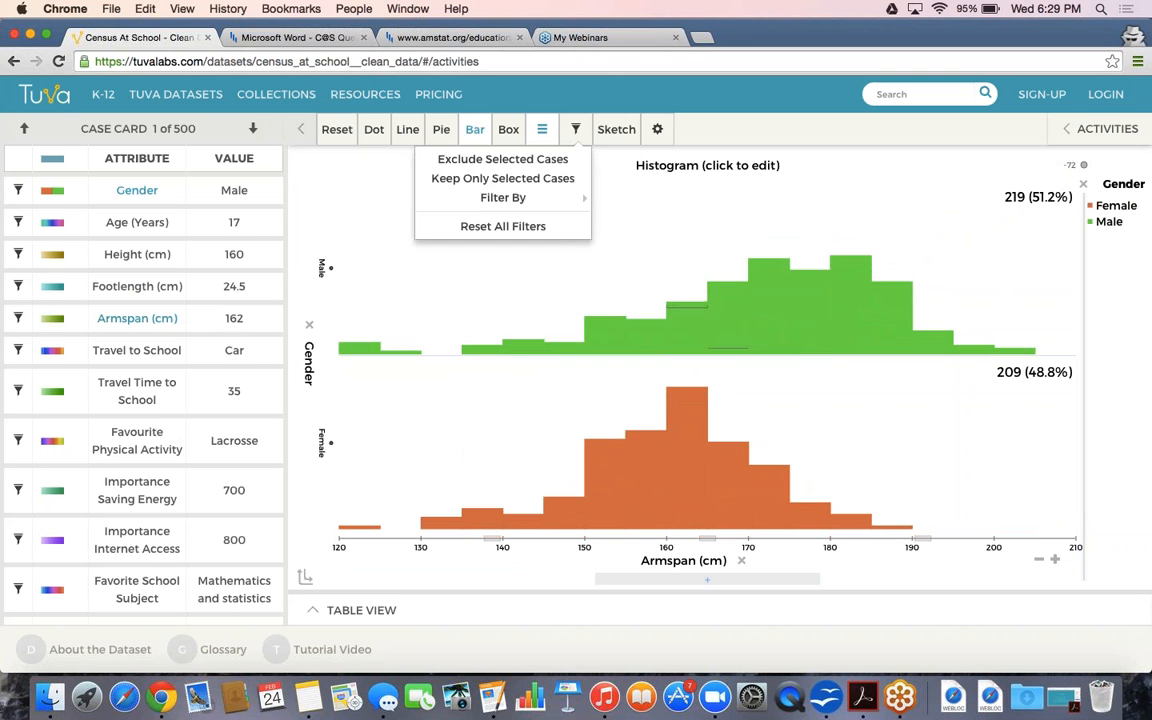
Reset the graph and plot Armspan (cm) on the x-axis against Height (cm) on the y-axis
click(338, 130)
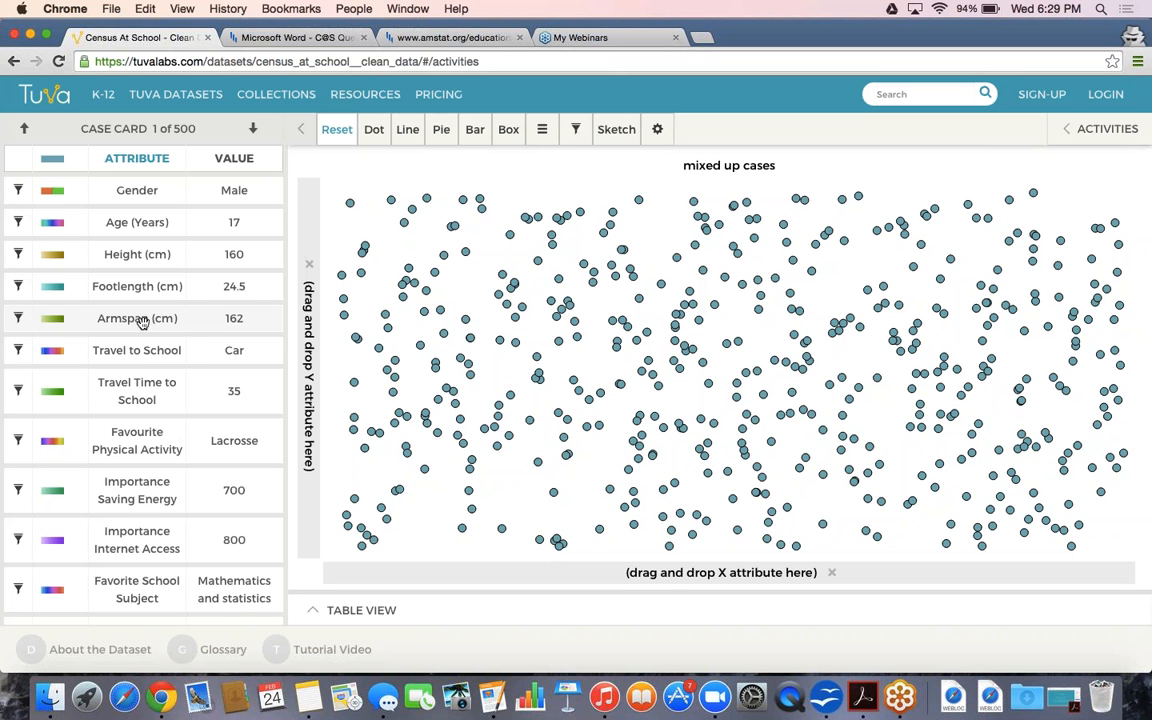
drag(143, 320, 472, 576)
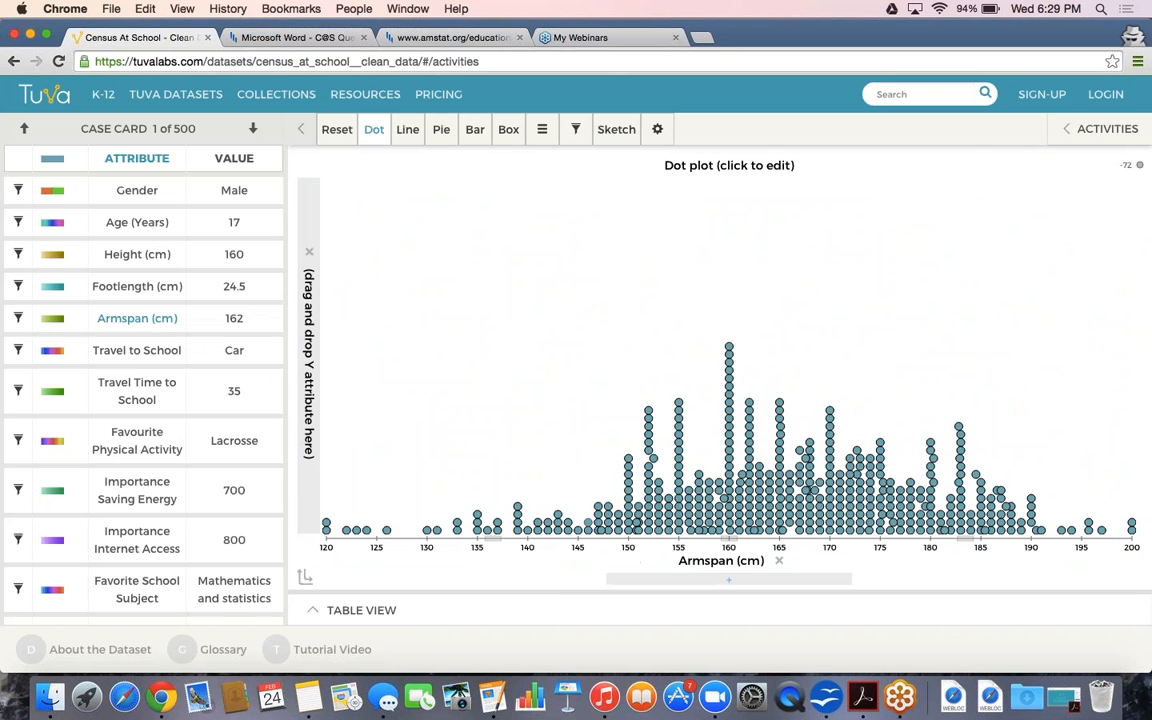
drag(236, 253, 313, 258)
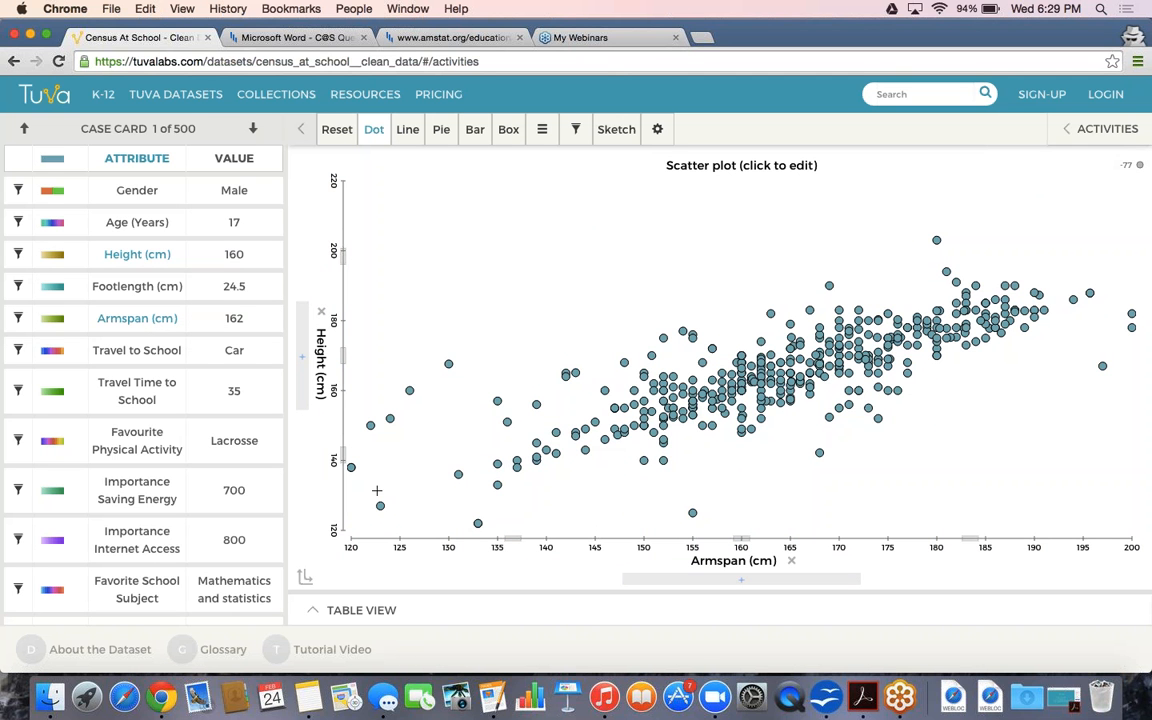
Add a movable line and fit it to the points, from about 123 to 188 cm armspan
click(542, 129)
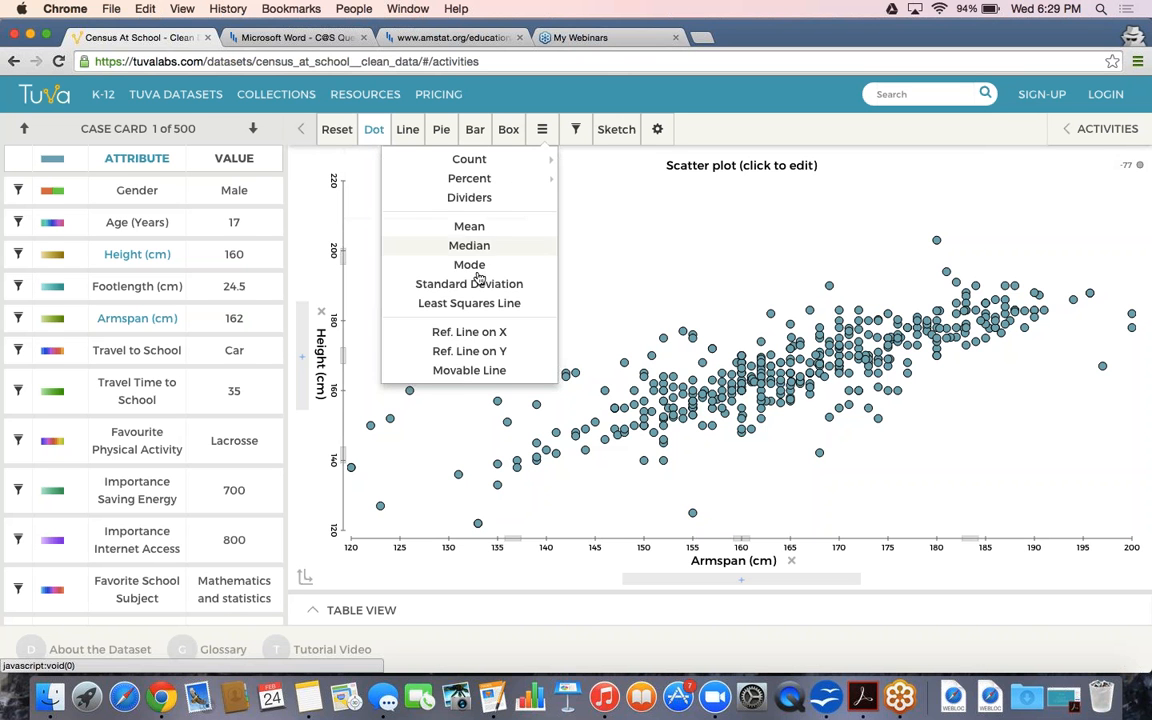
click(462, 371)
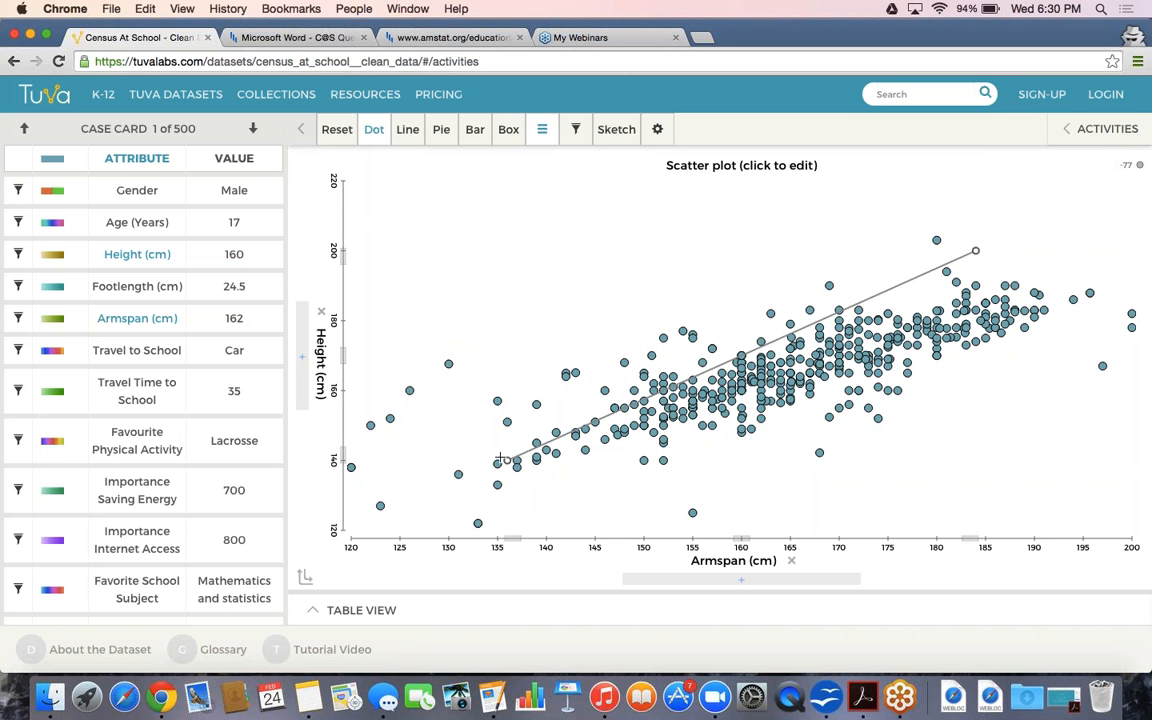
drag(509, 460, 380, 507)
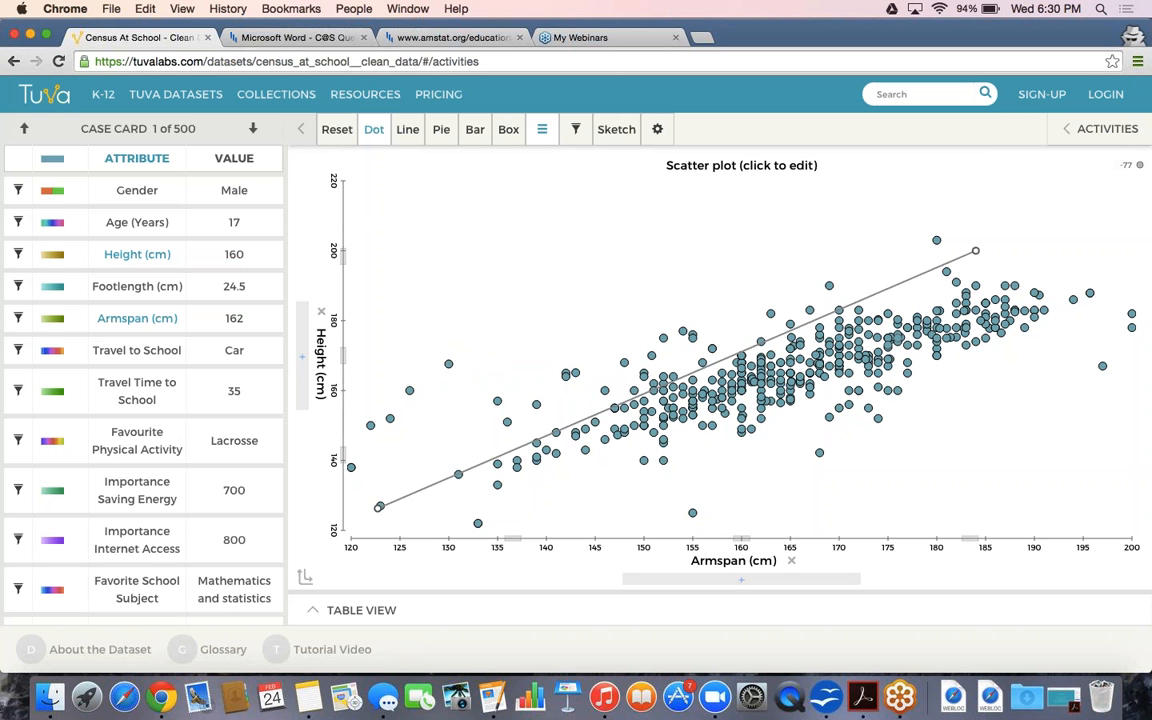
drag(976, 250, 1015, 287)
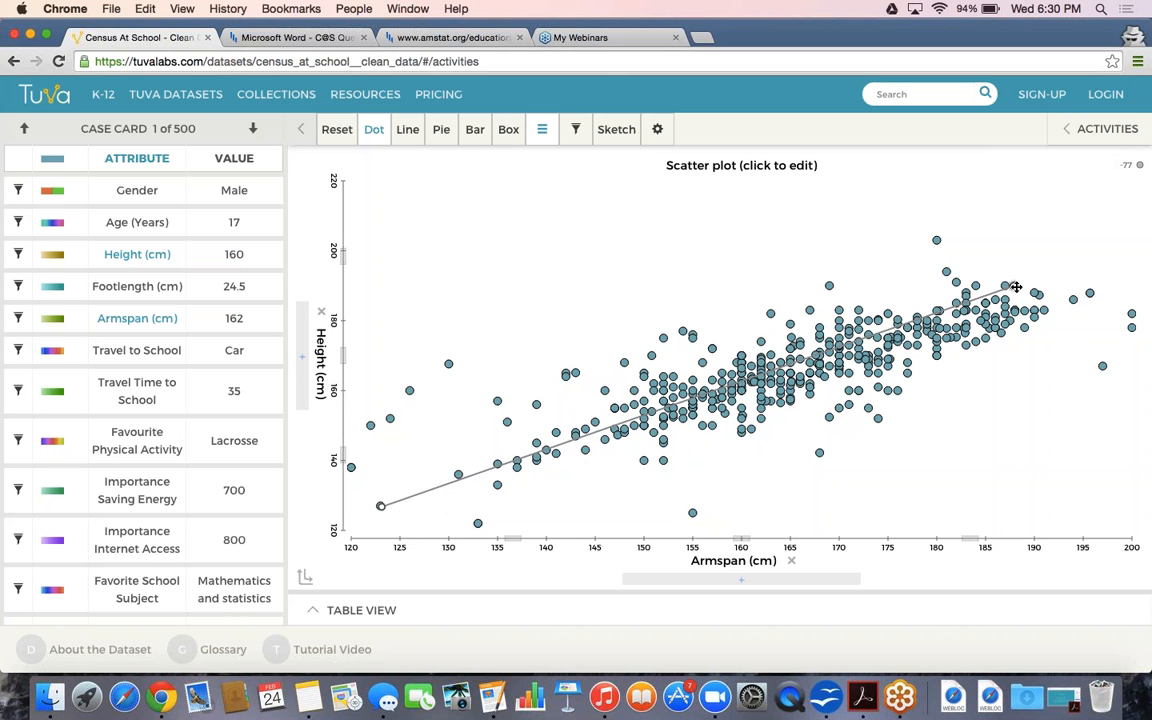
Overlay the regression line, giving Height = 0.714 × Armspan + 48.1 with R² = 0.6647
click(541, 129)
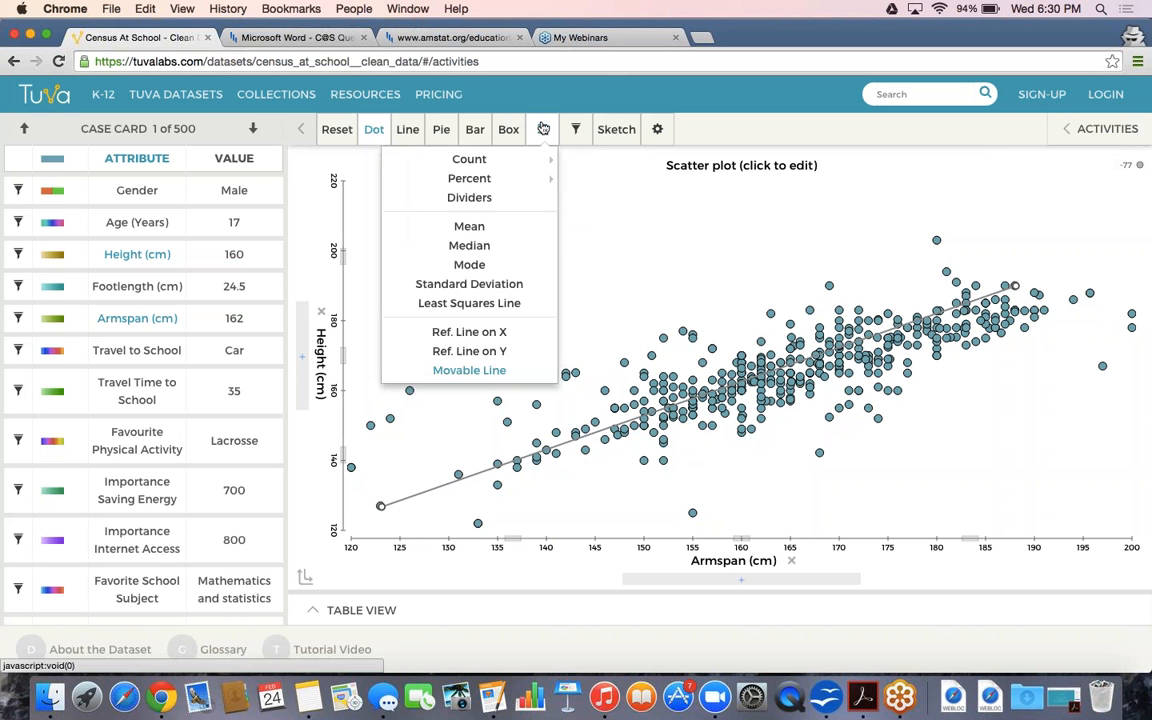
click(484, 303)
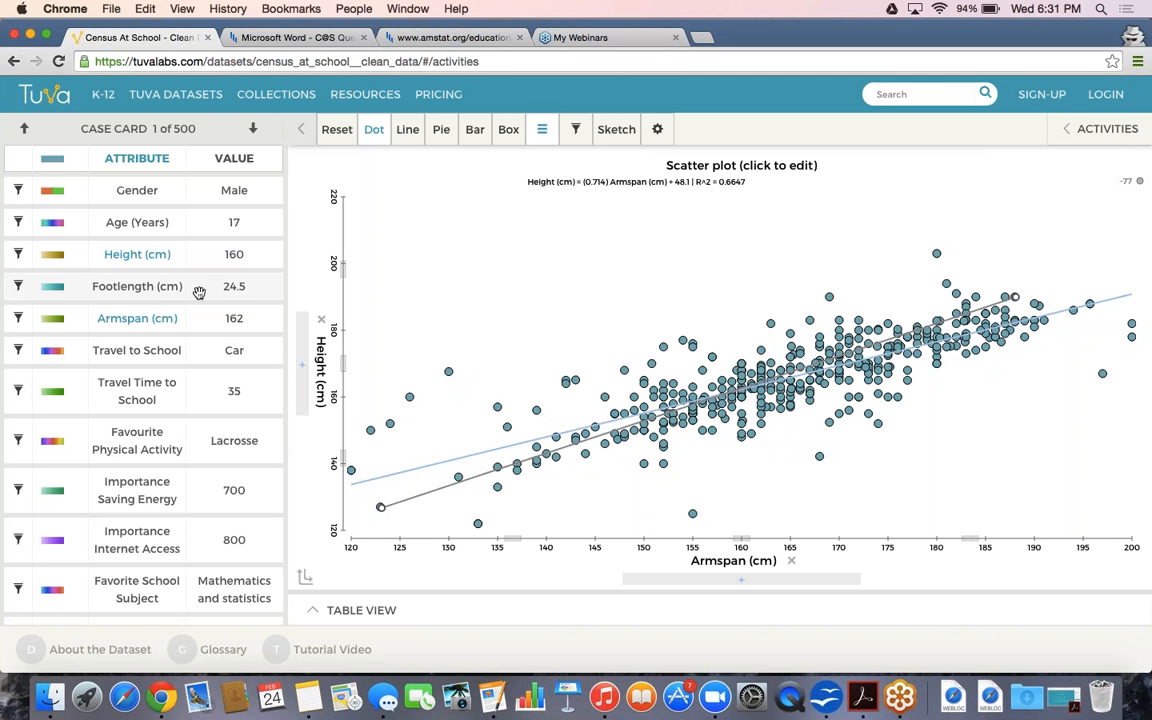
Put Footlength (cm) on the y-axis instead of Height, giving Footlength = 0.123 × Armspan + 4.4, R² 0.3084
drag(199, 292, 322, 244)
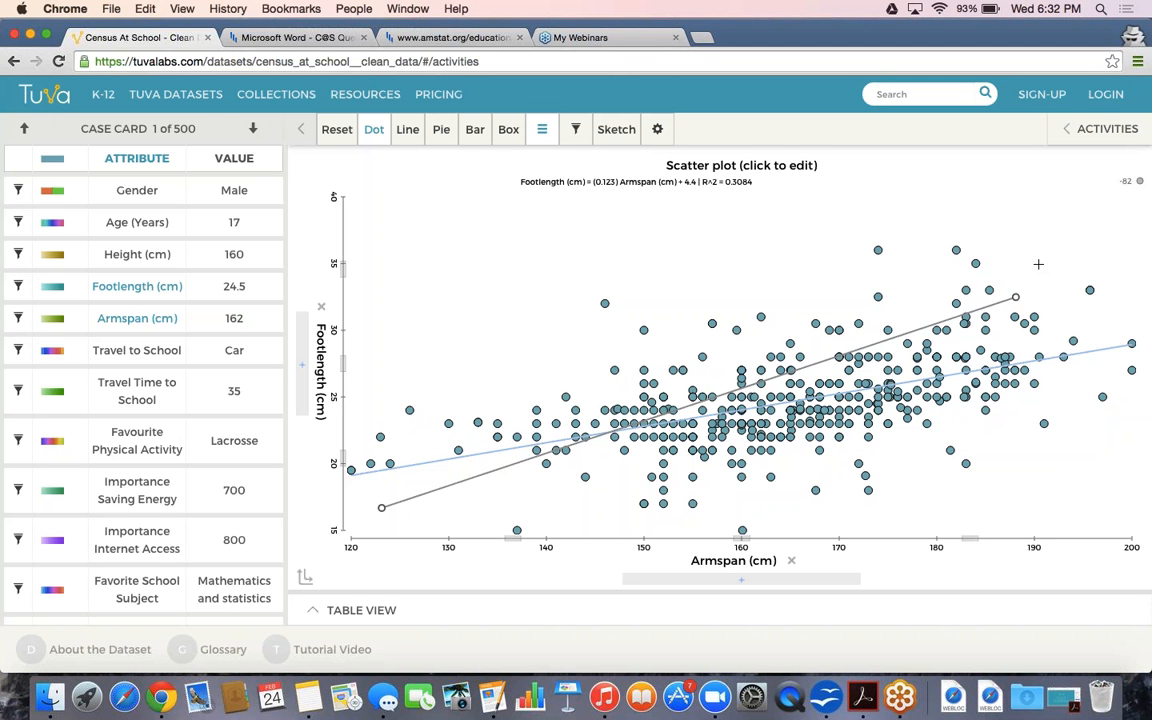
mouse_move(911, 381)
click(541, 129)
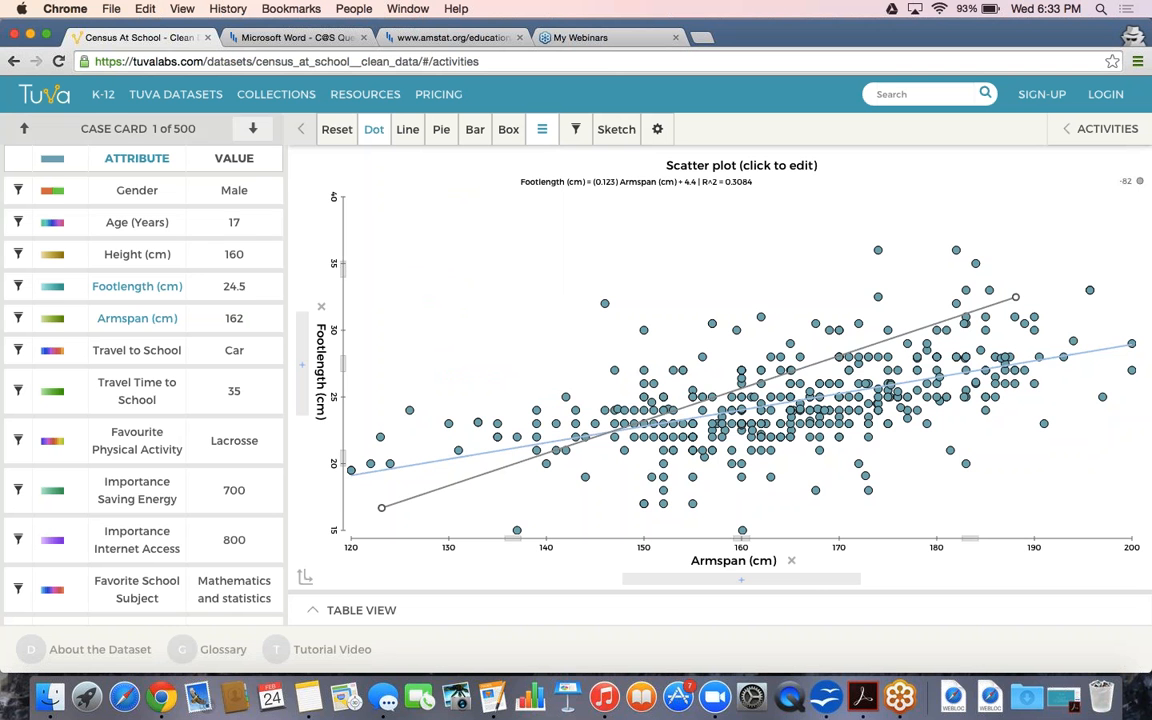
click(337, 131)
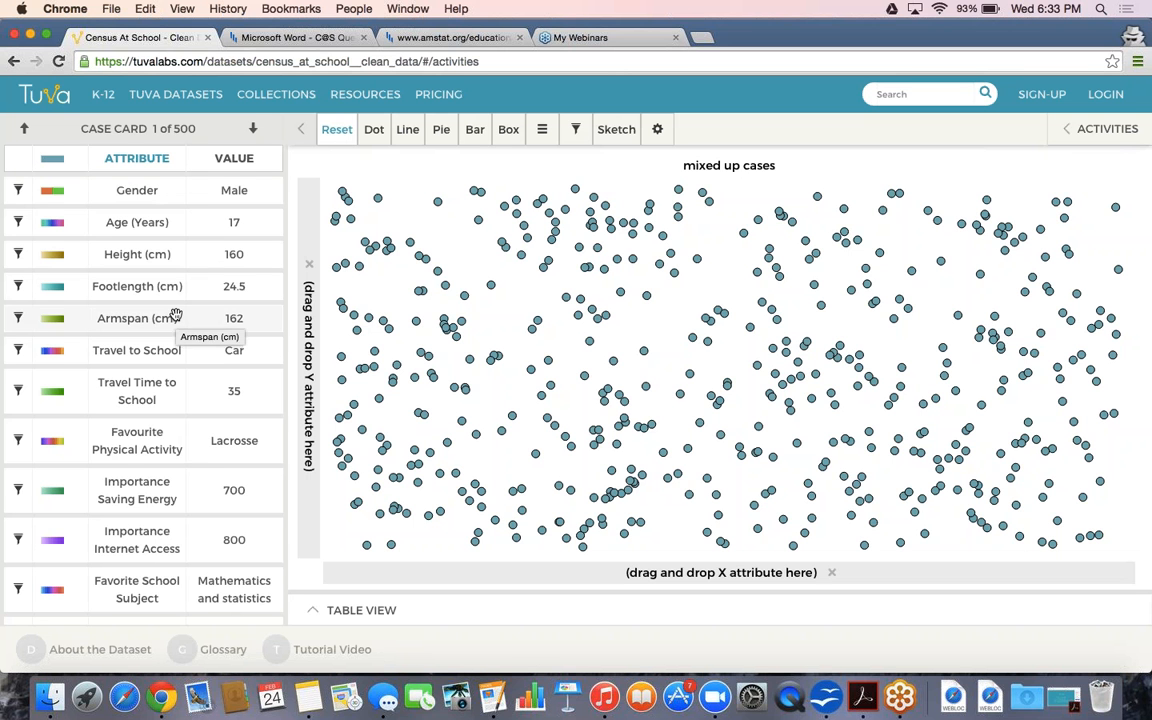
scroll(175, 316, down, 1)
scroll(175, 316, down, 2)
scroll(175, 316, down, 2)
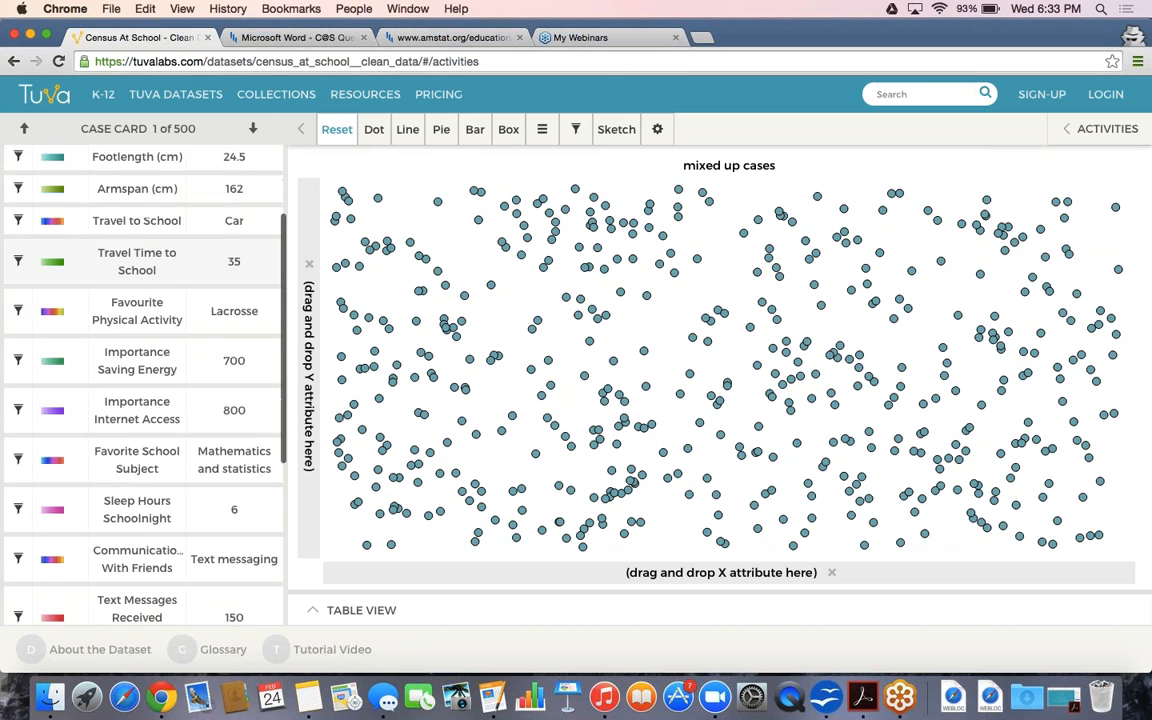
scroll(175, 316, up, 4)
scroll(160, 260, up, 1)
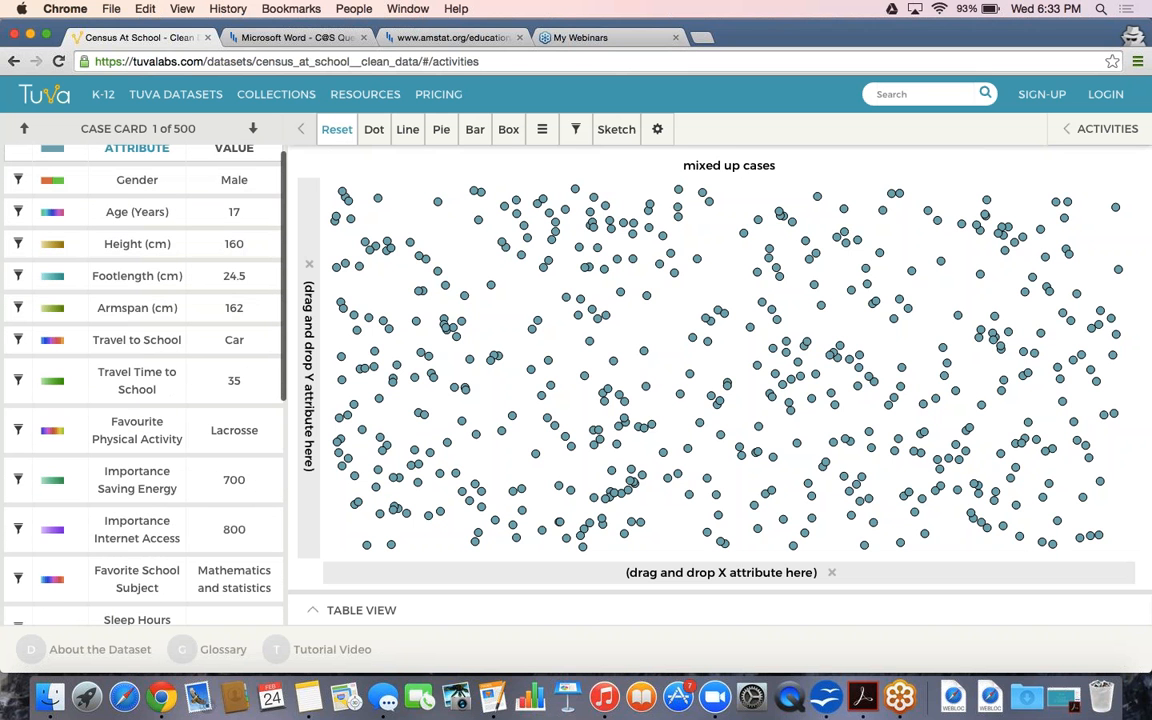
scroll(152, 312, down, 1)
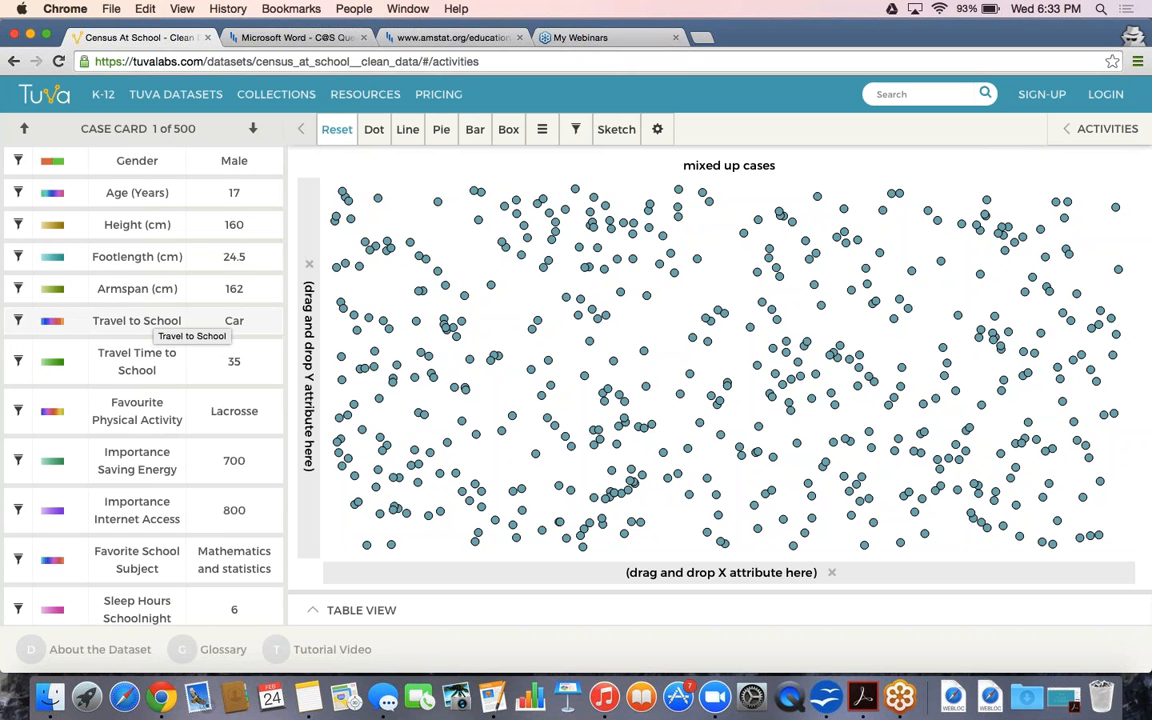
click(159, 321)
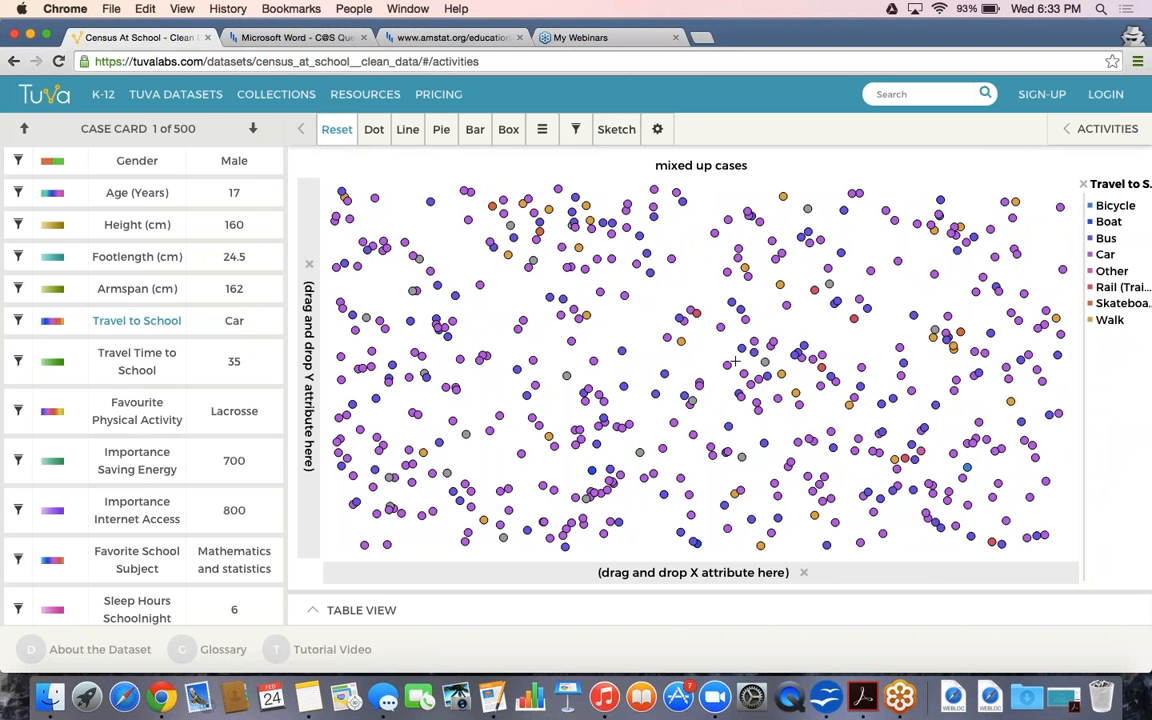
click(233, 376)
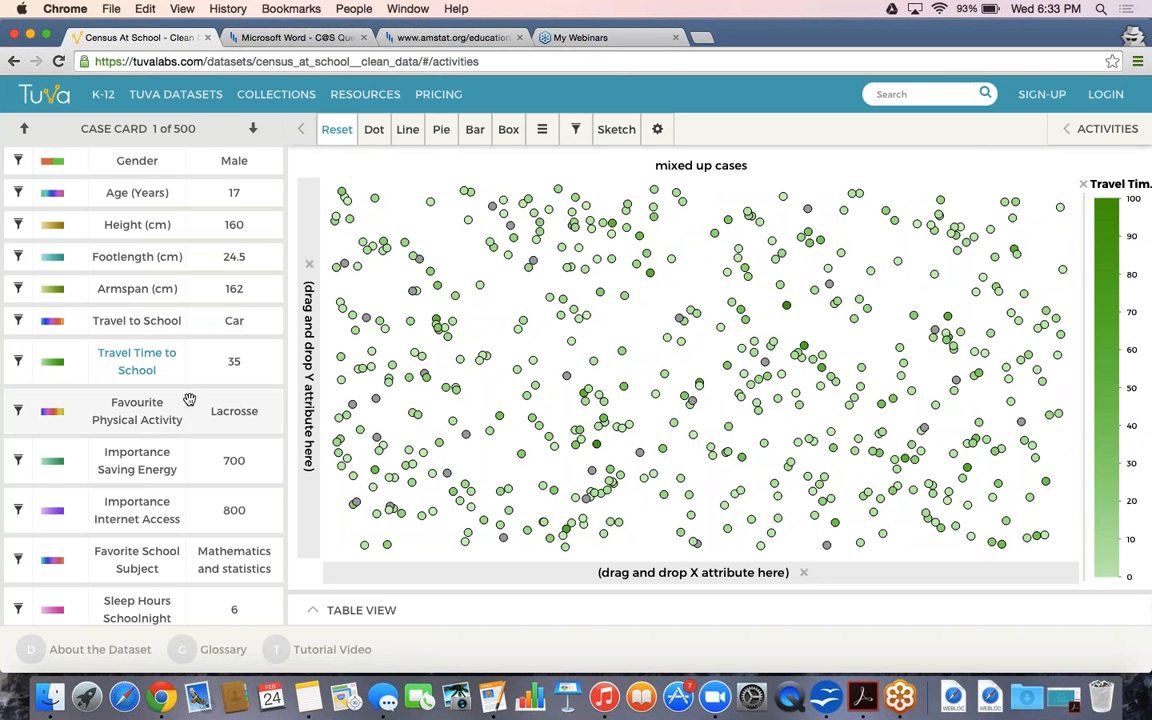
click(205, 400)
scroll(245, 464, down, 3)
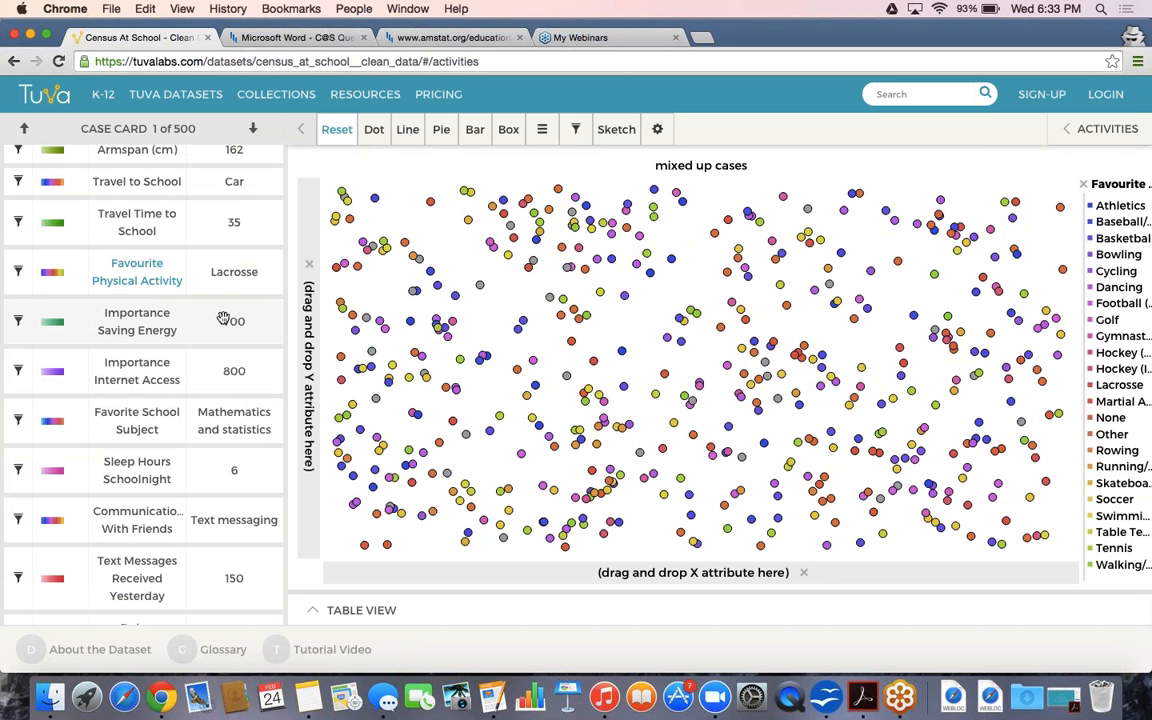
click(223, 318)
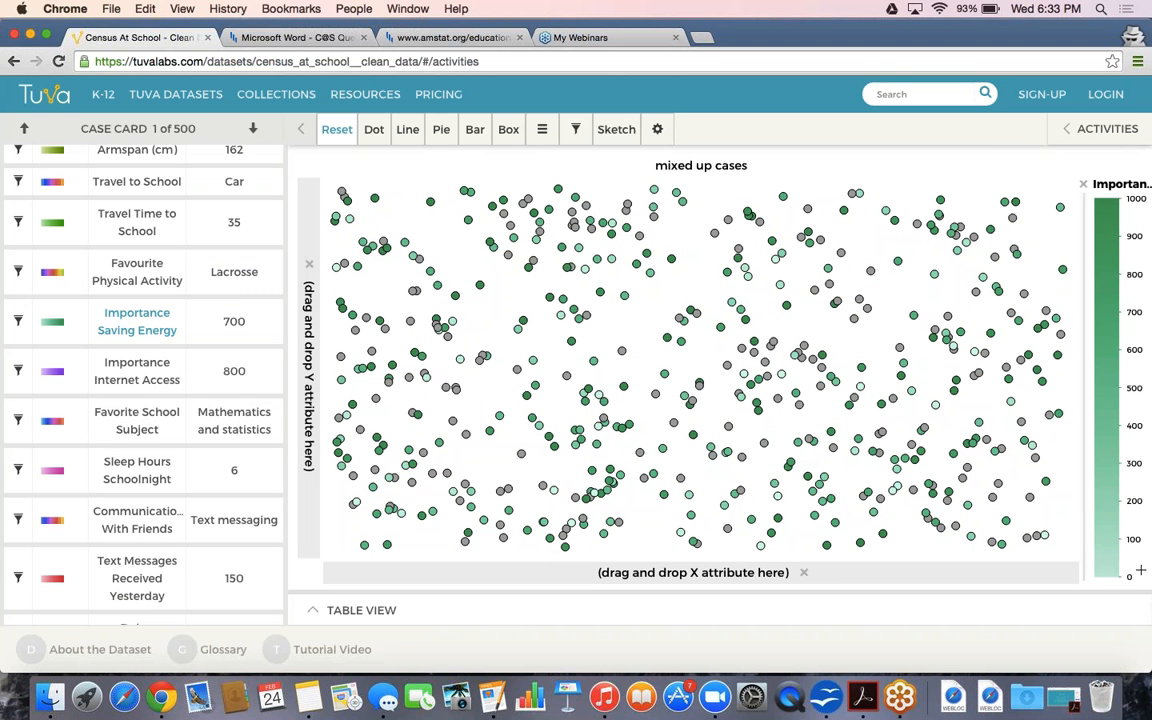
click(117, 380)
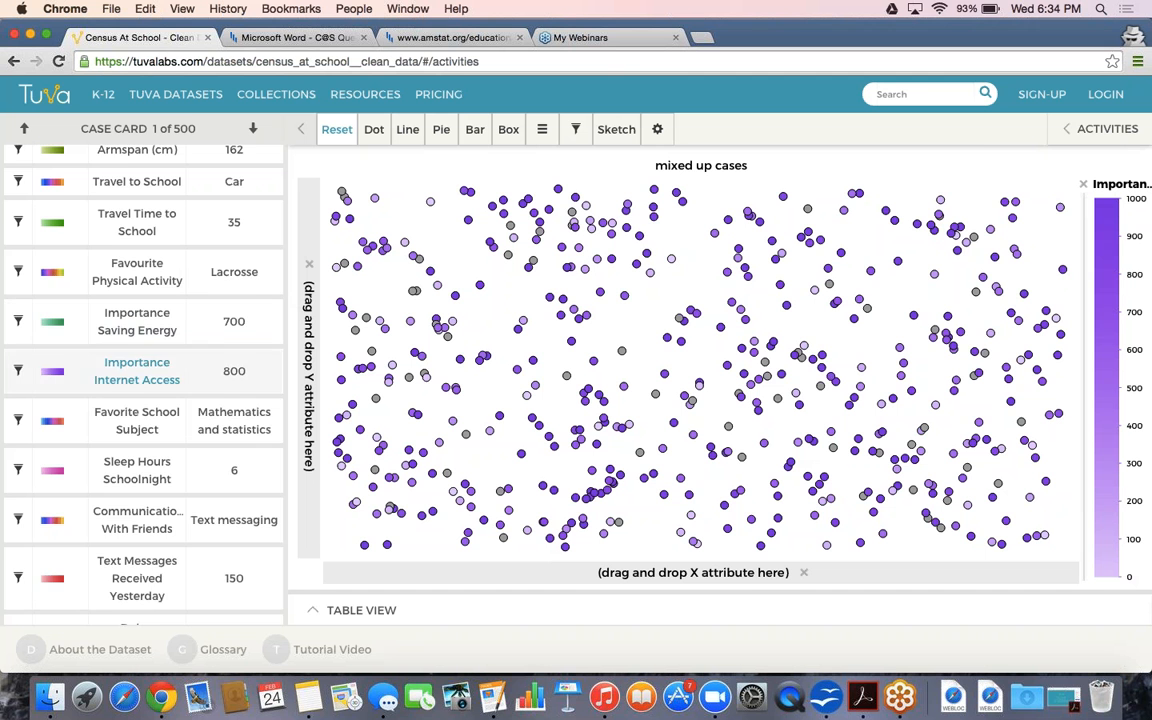
scroll(140, 340, down, 3)
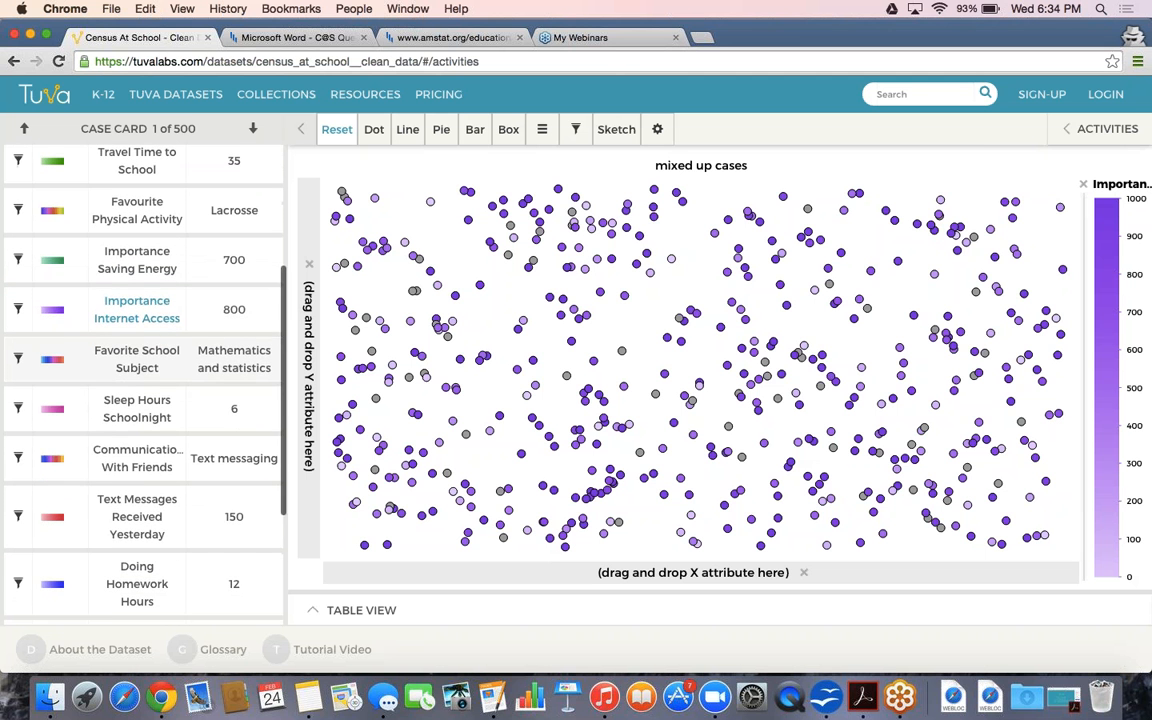
scroll(140, 357, down, 2)
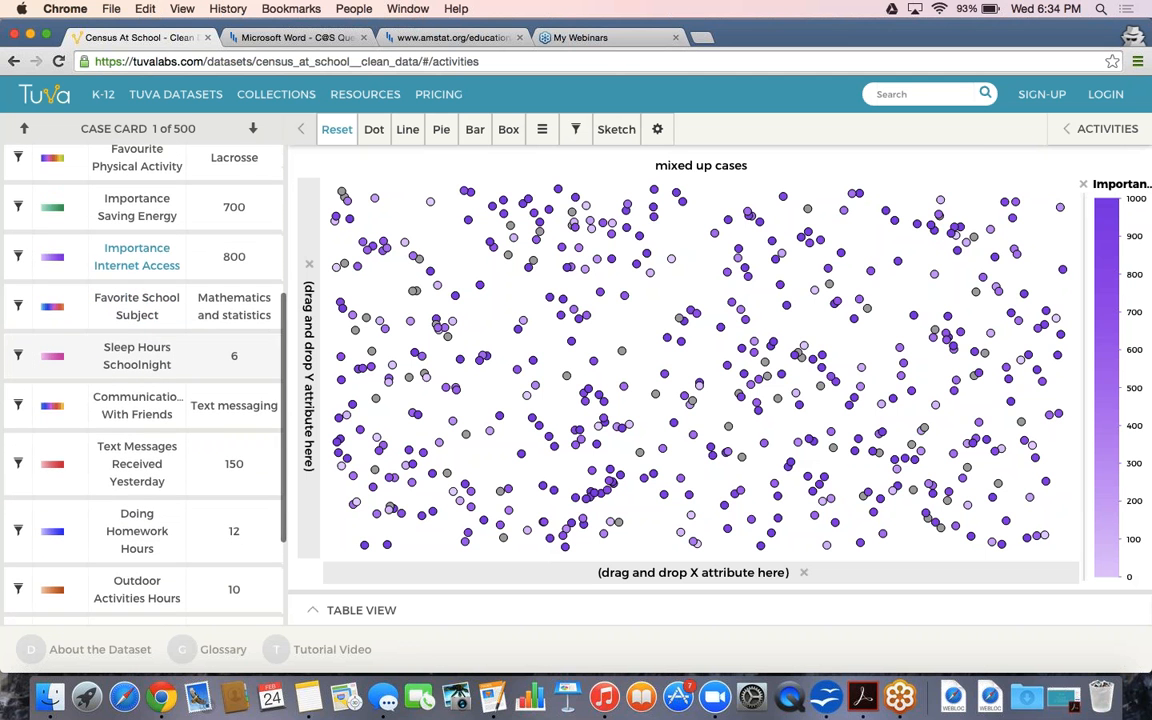
scroll(140, 360, down, 2)
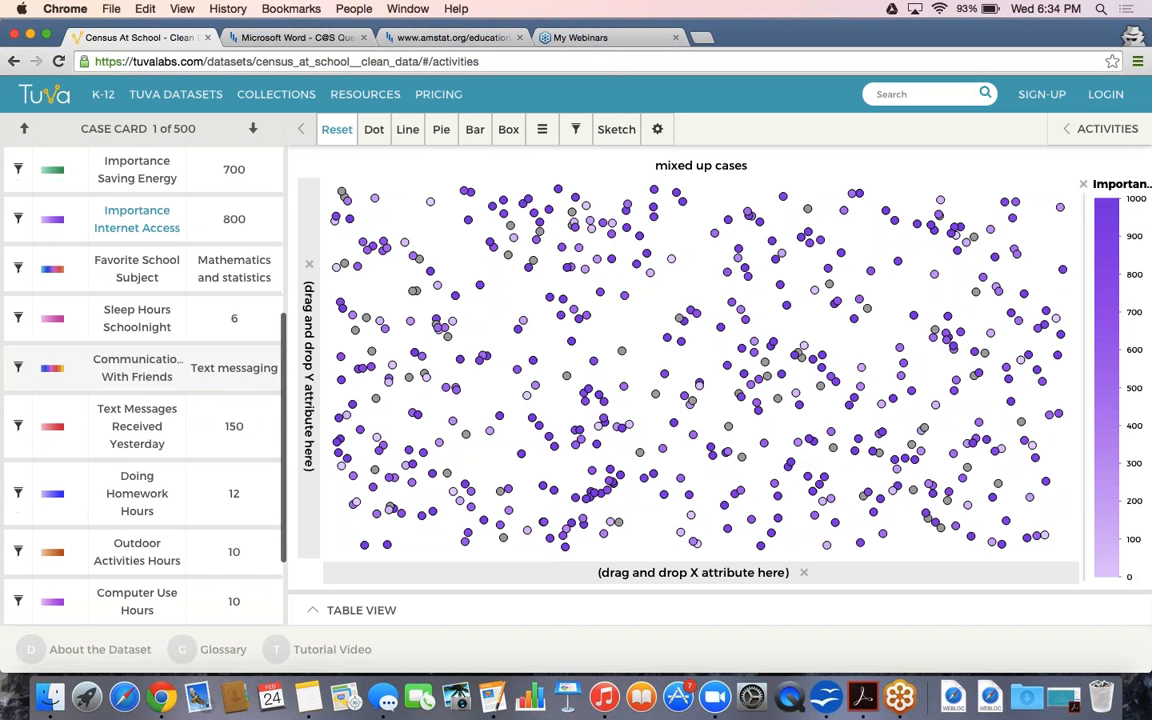
scroll(140, 380, down, 5)
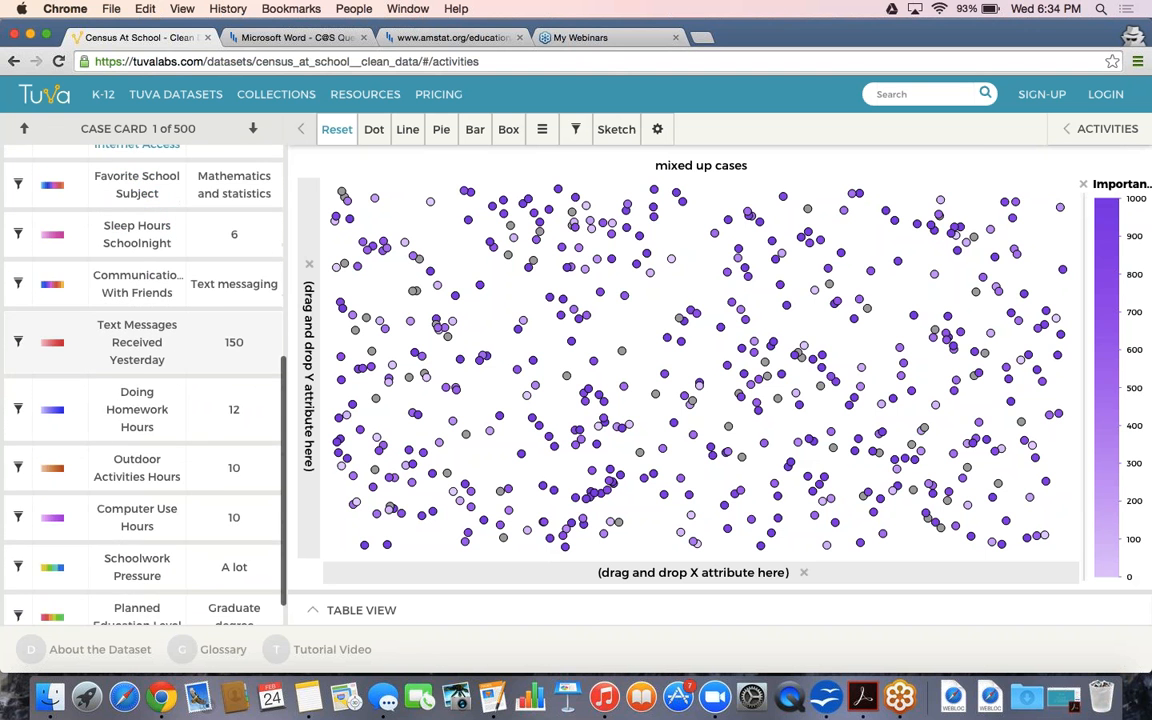
scroll(249, 450, up, 10)
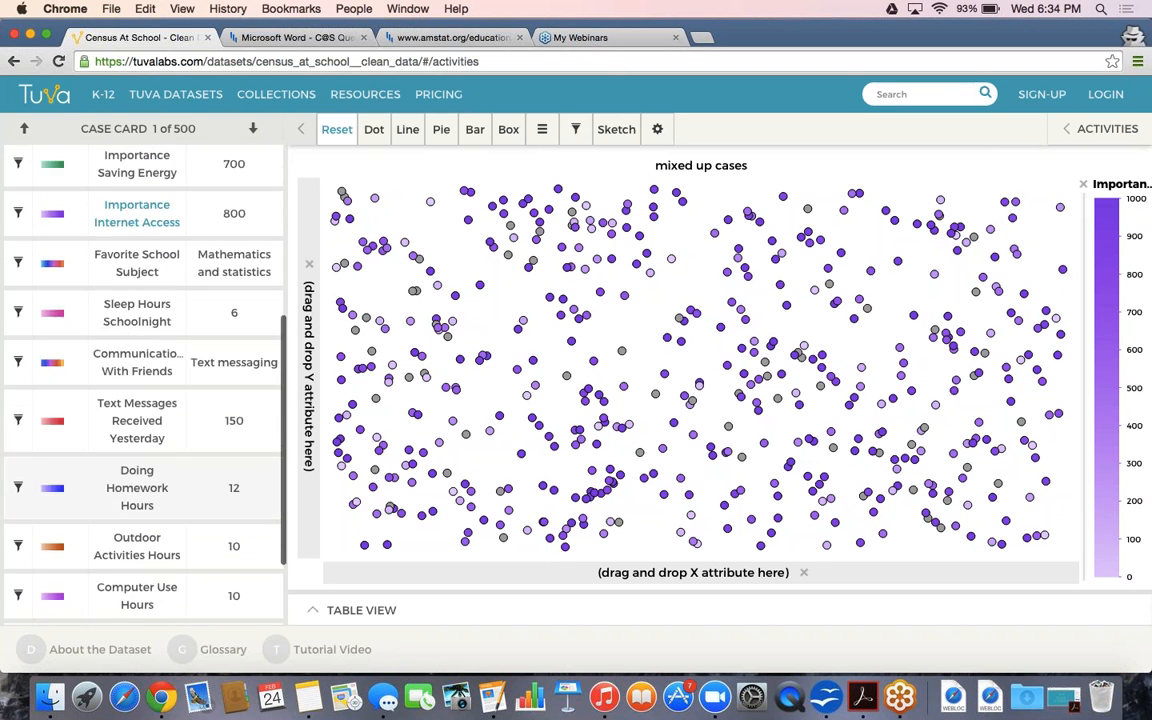
click(295, 37)
scroll(575, 400, down, 20)
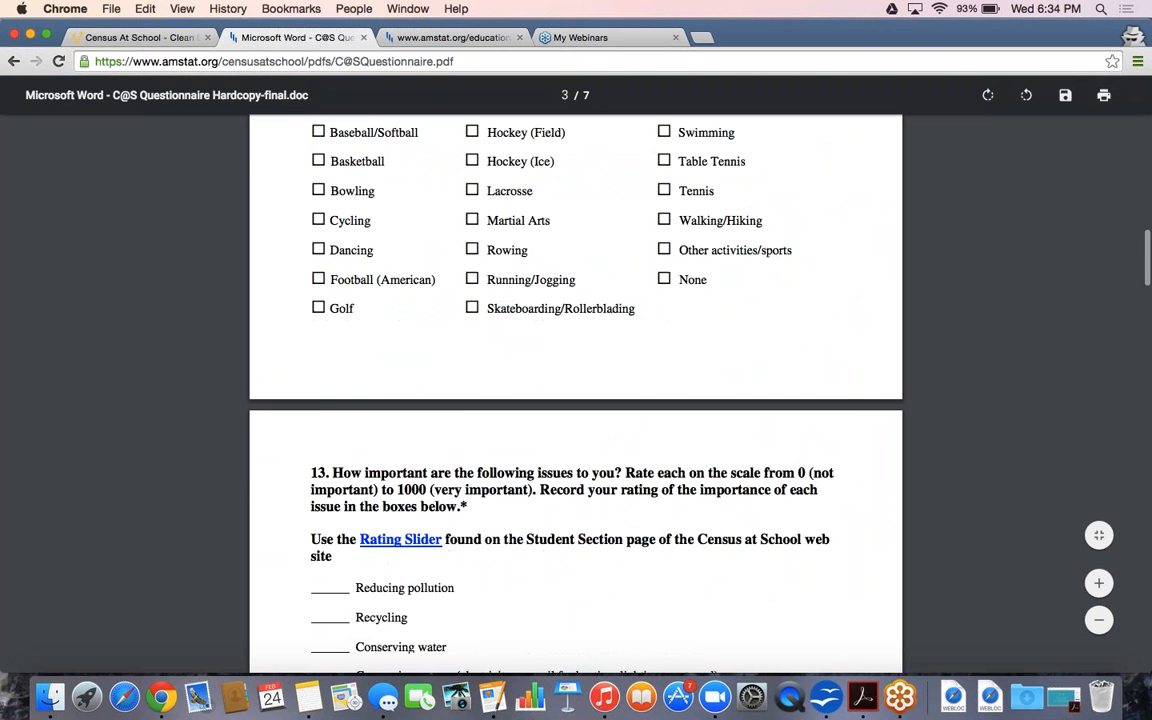
scroll(575, 400, down, 3)
click(125, 38)
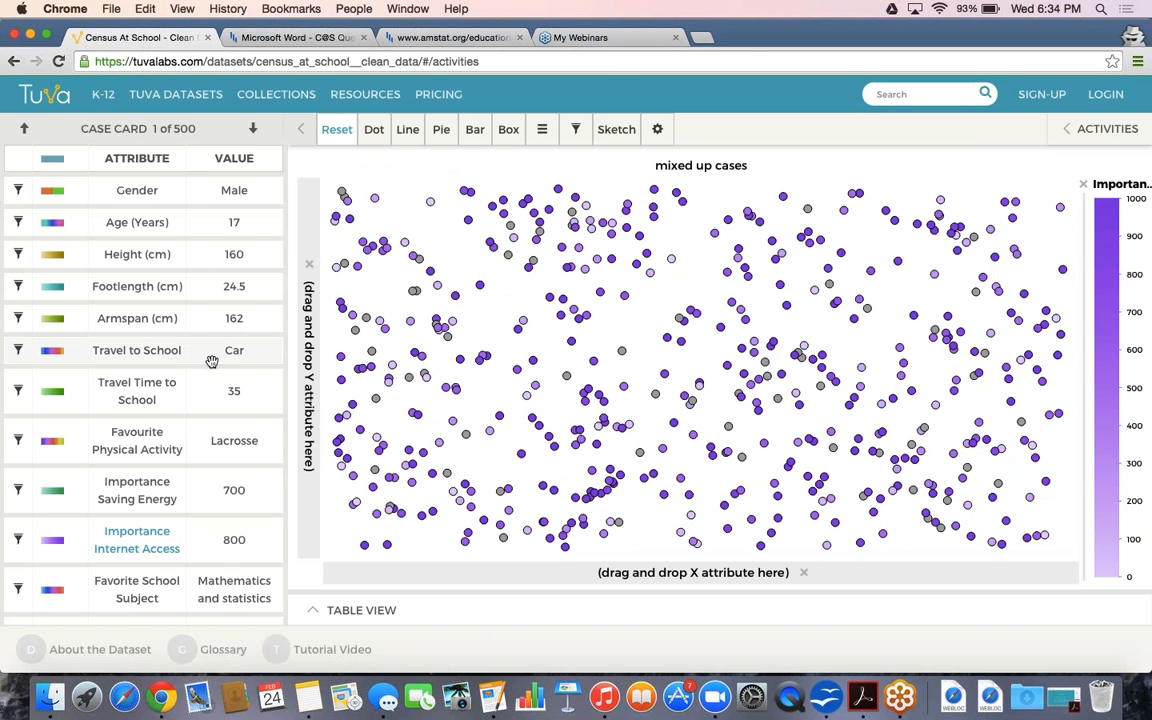
Colour the points by Favorite School Subject, with Mathematics and statistics the tallest column
scroll(212, 361, down, 10)
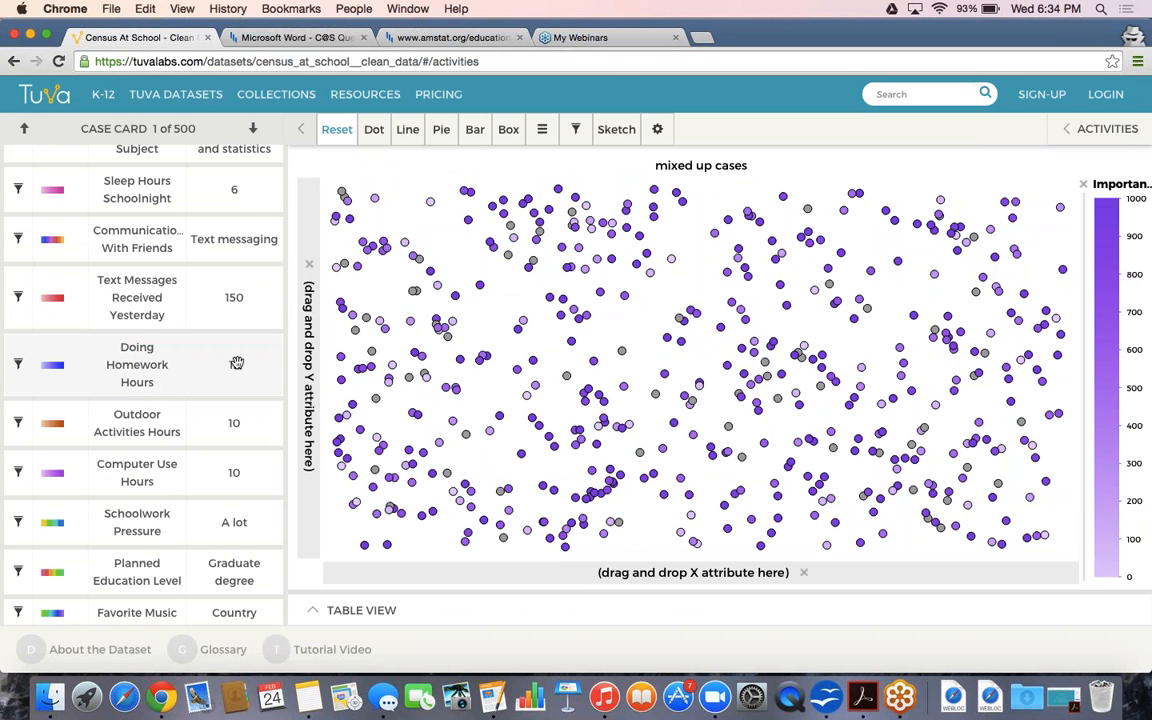
scroll(238, 345, up, 10)
scroll(200, 350, down, 5)
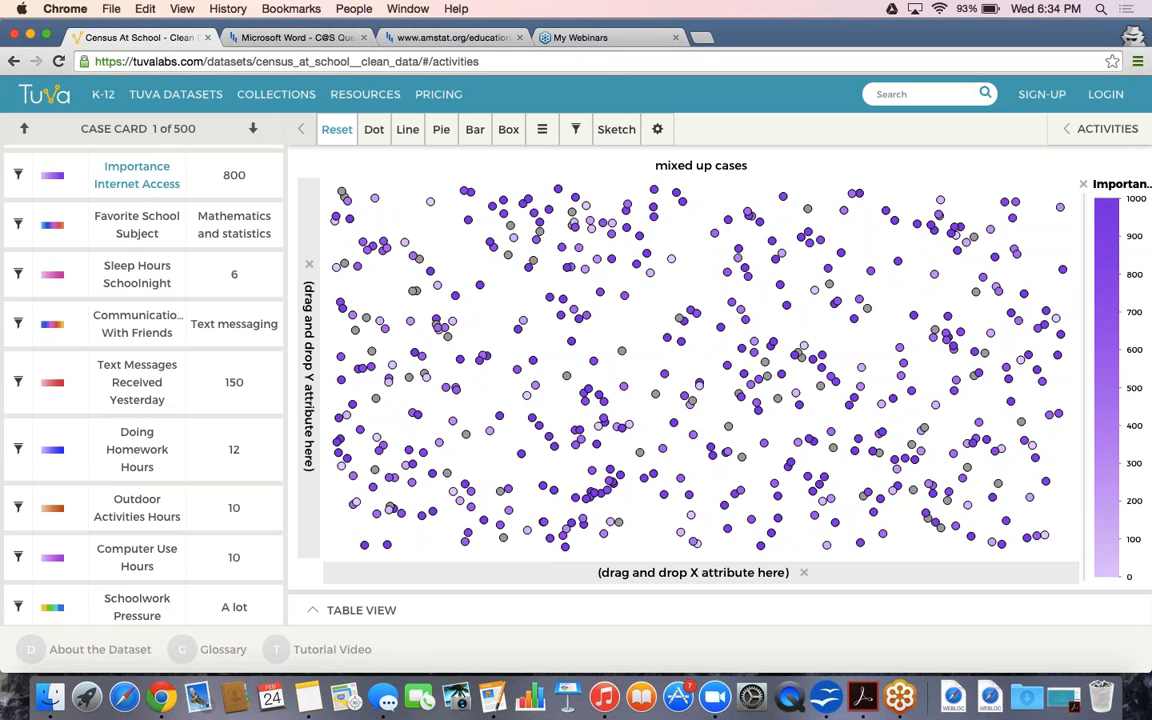
click(233, 228)
Place Favorite School Subject on the x-axis, one column per subject, excluding 62 missing cases
drag(233, 228, 548, 577)
drag(548, 577, 548, 575)
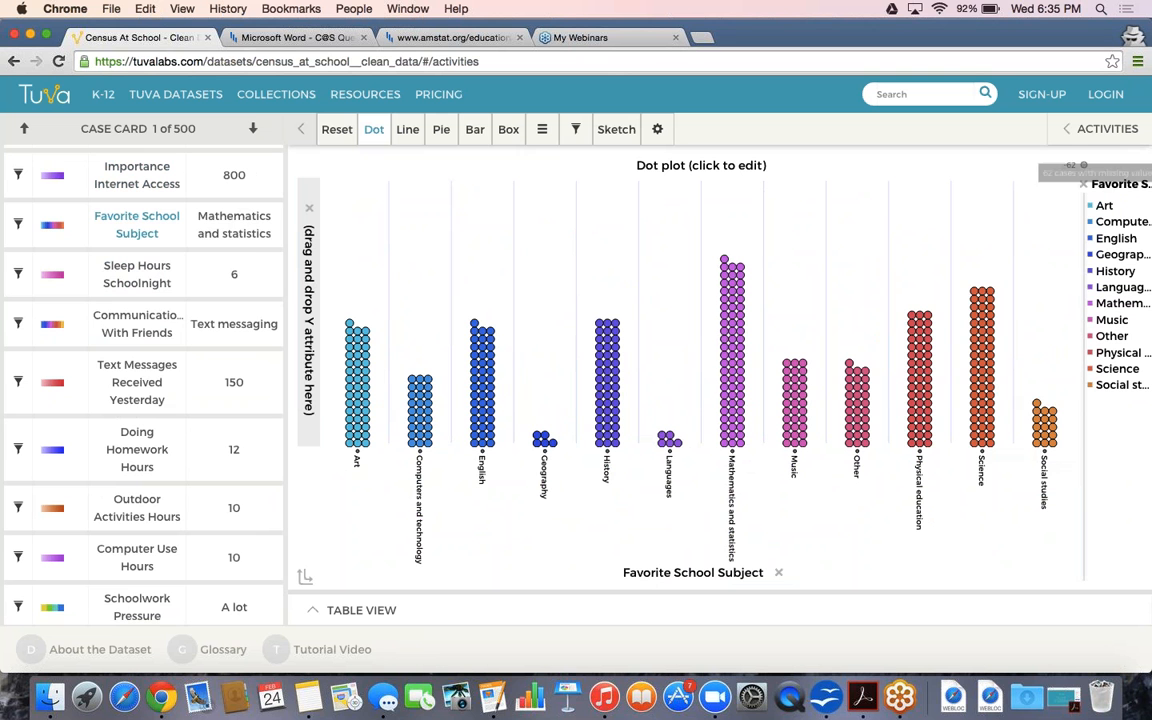
mouse_move(1062, 171)
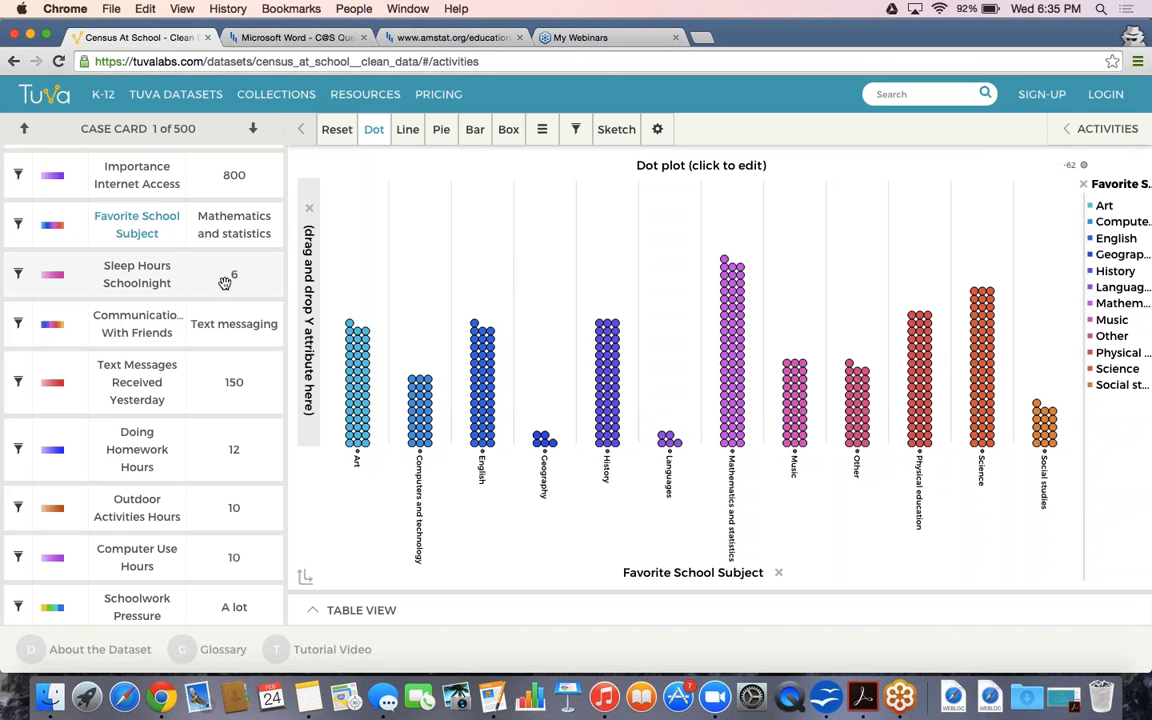
Spread each subject column by Sleep Hours Schoolnight on the y-axis, about 2–12 hours
drag(191, 276, 306, 224)
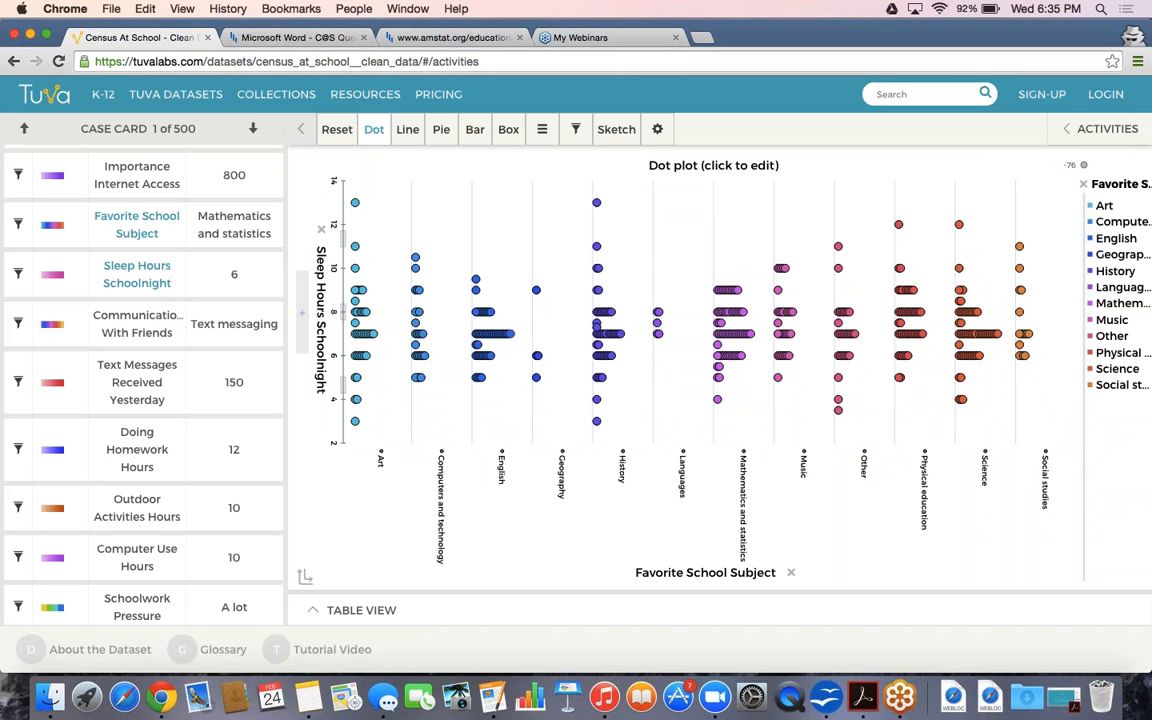
mouse_move(478, 138)
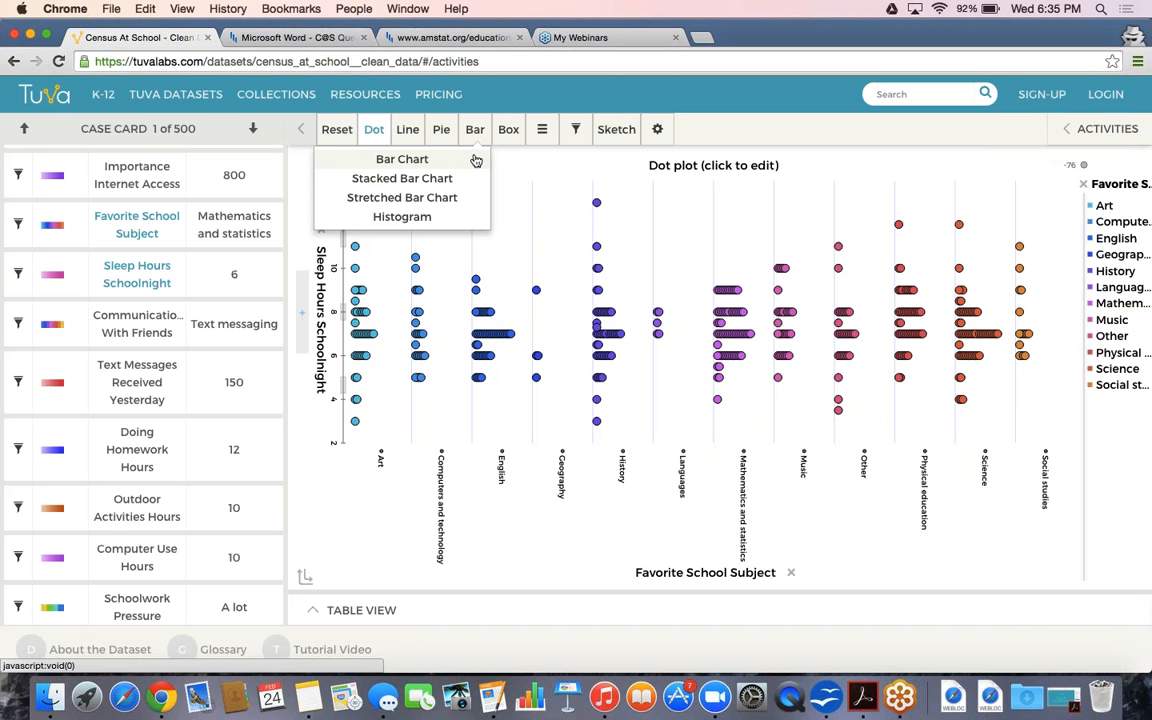
Switch the sleep-hours-by-subject plot to a bar chart with one thin bar per case
click(476, 160)
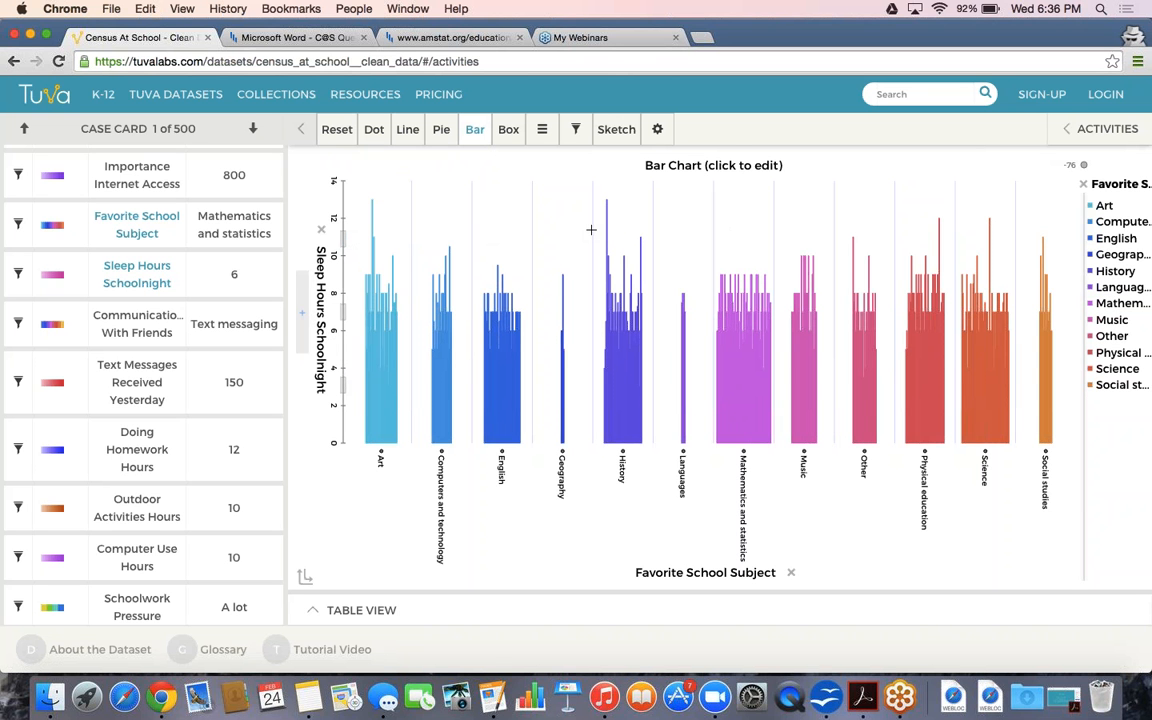
mouse_move(607, 219)
mouse_move(372, 212)
Switch to a stacked bar chart and remove the subject colouring for single-colour bars
click(475, 133)
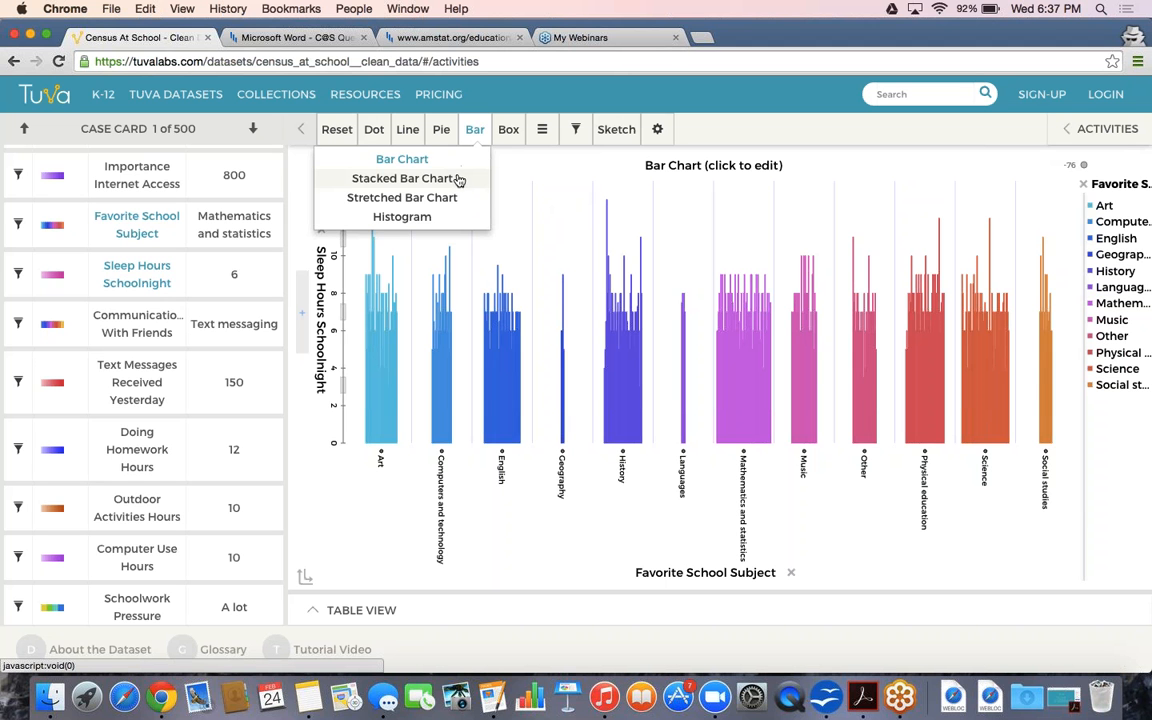
click(457, 179)
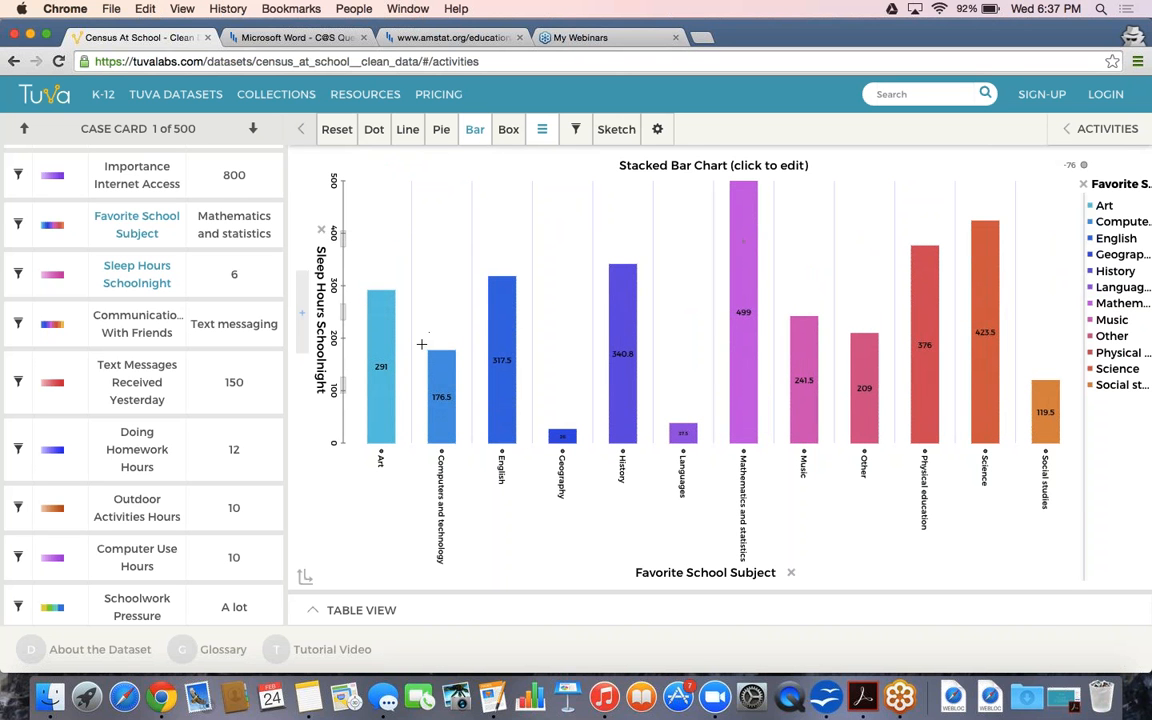
mouse_move(515, 375)
click(541, 129)
scroll(225, 318, up, 4)
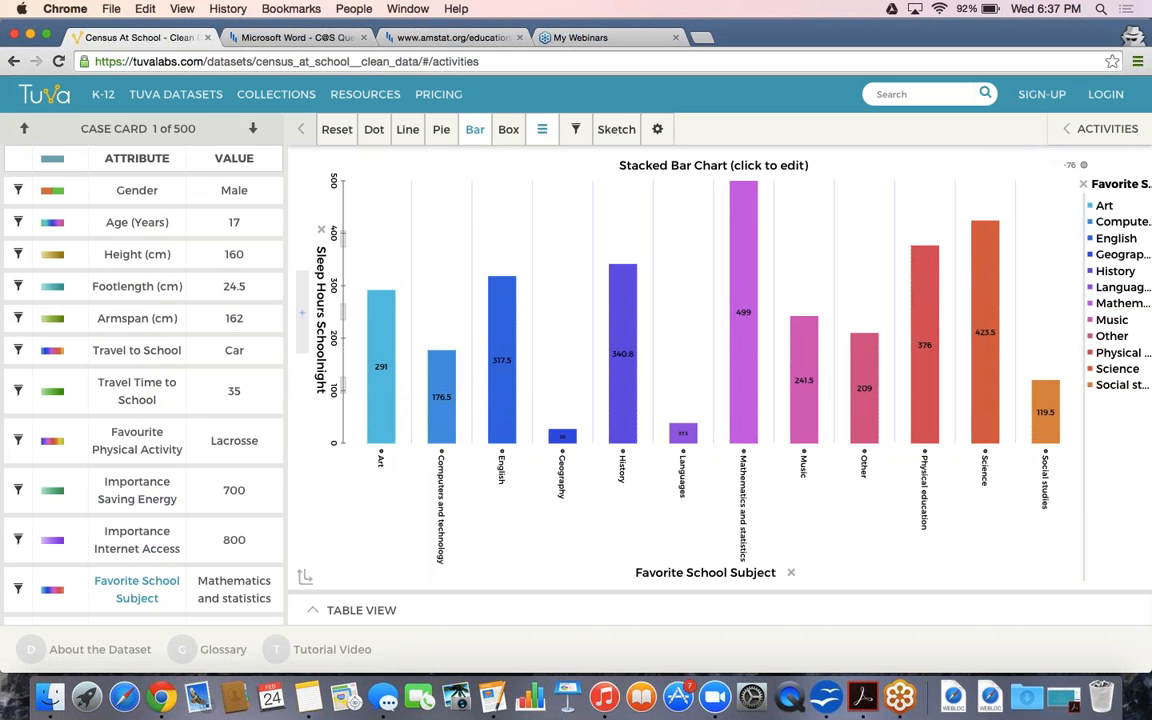
click(123, 162)
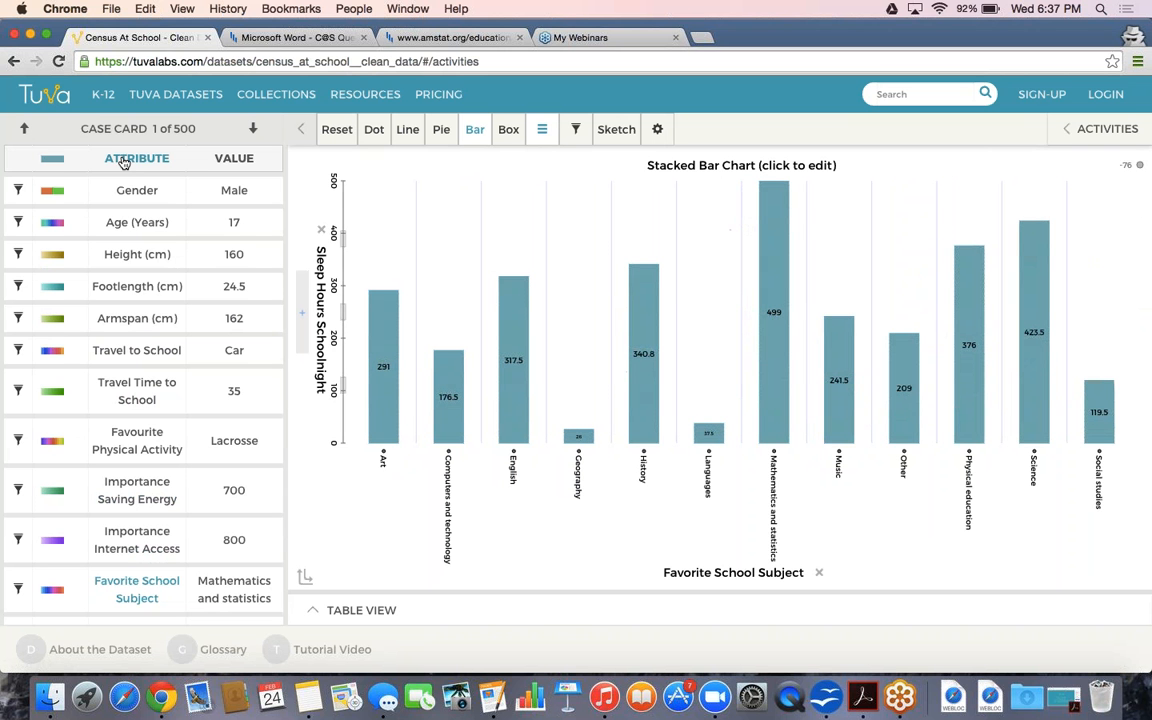
Label each bar section with its total count, Mathematics and statistics highest at 70
click(541, 129)
mouse_move(536, 167)
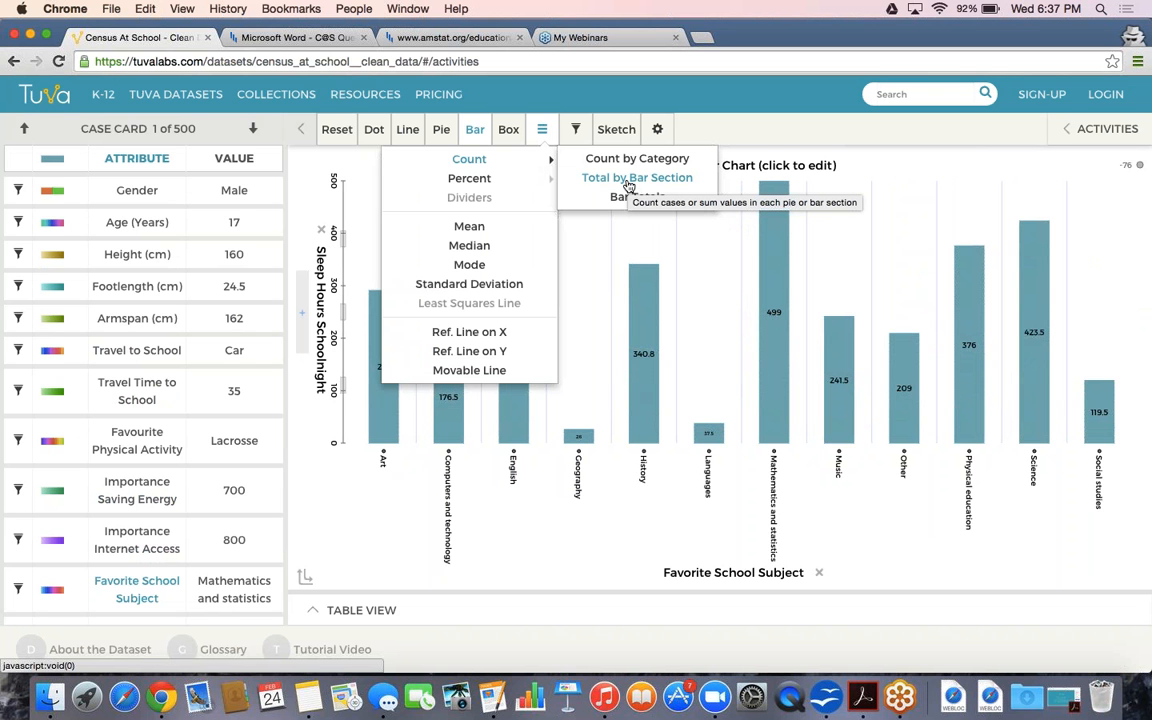
click(628, 180)
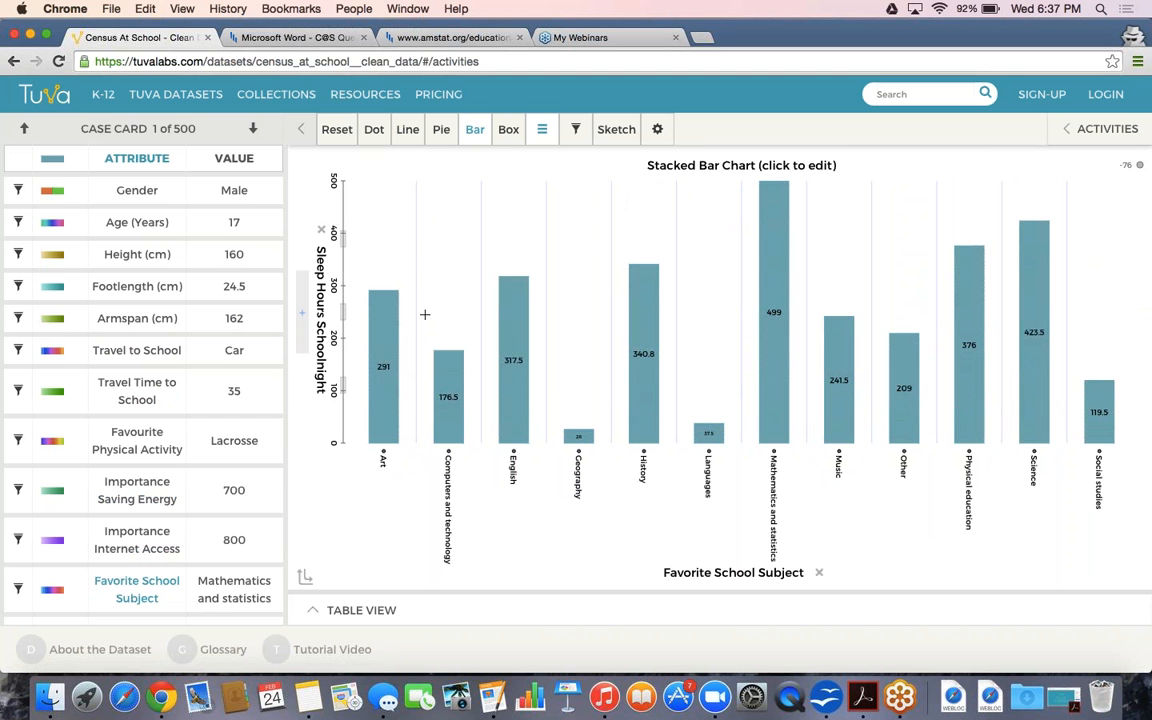
mouse_move(393, 373)
Remove Sleep Hours Schoolnight from the Y axis so the bars count students per subject
click(320, 229)
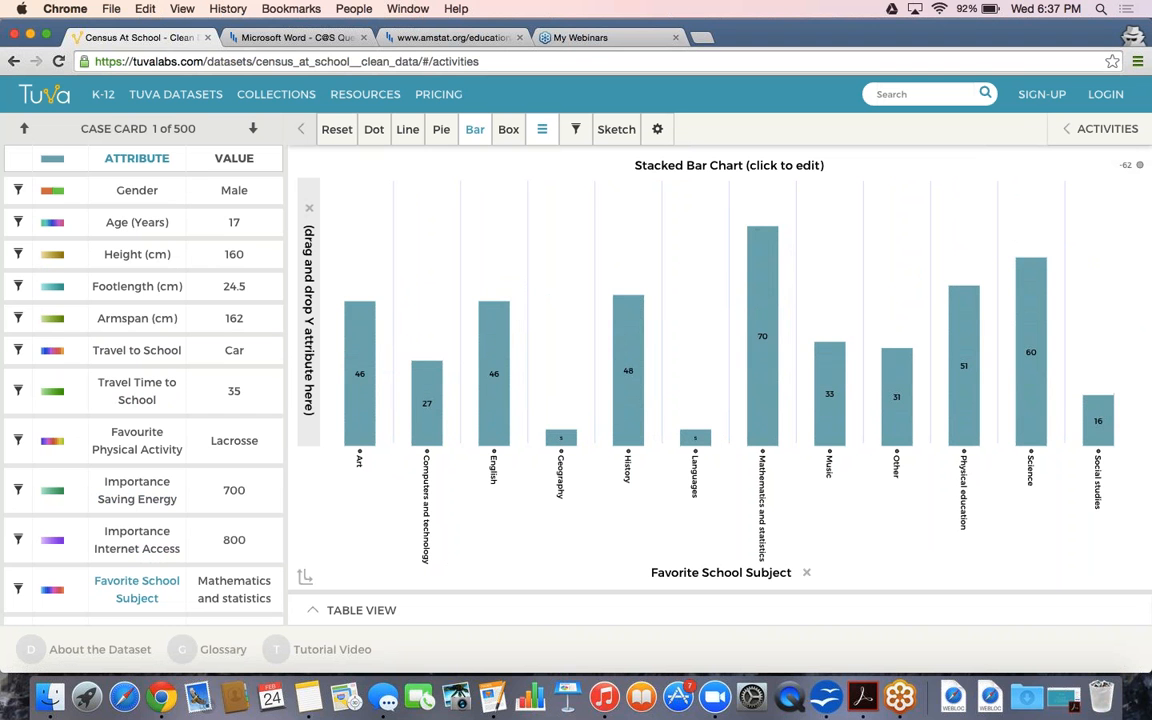
mouse_move(771, 277)
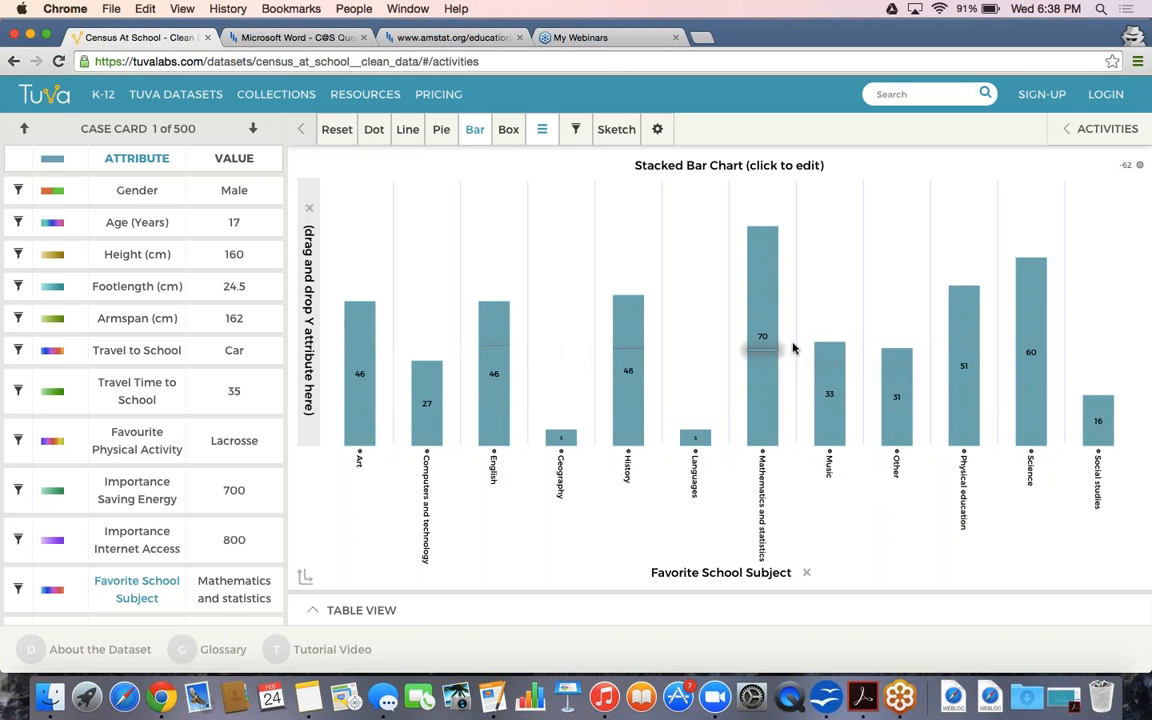
click(475, 129)
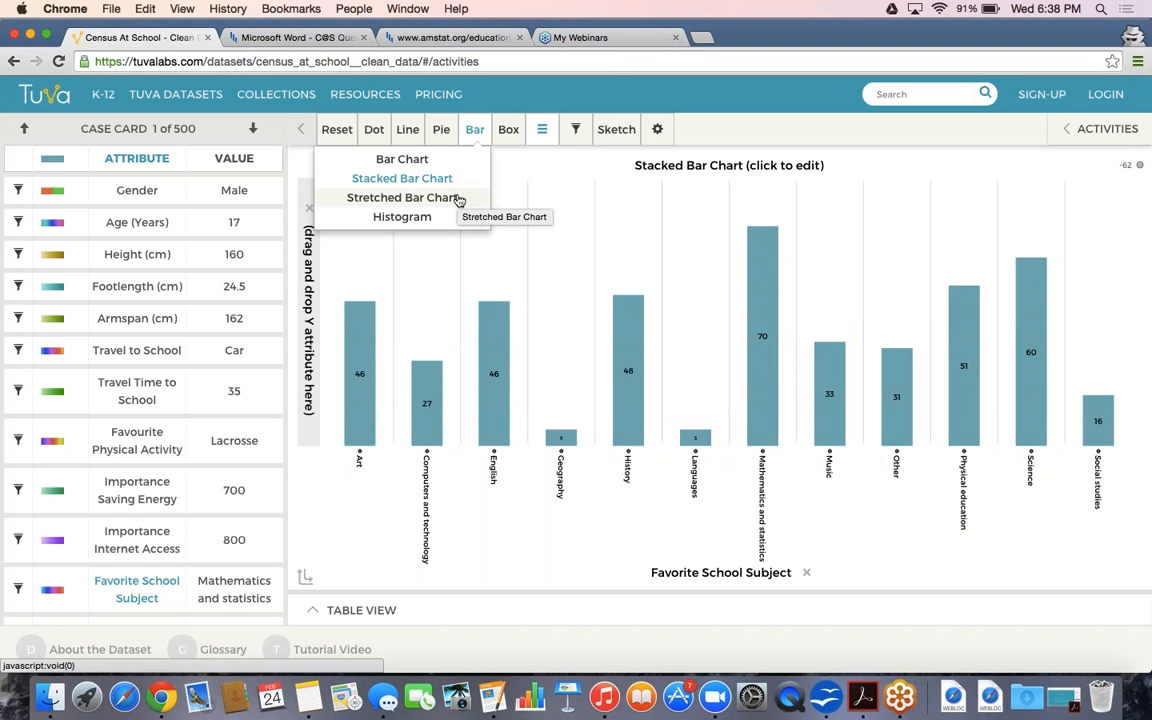
Switch to a stretched bar chart and colour each subject's bar by Gender
click(455, 198)
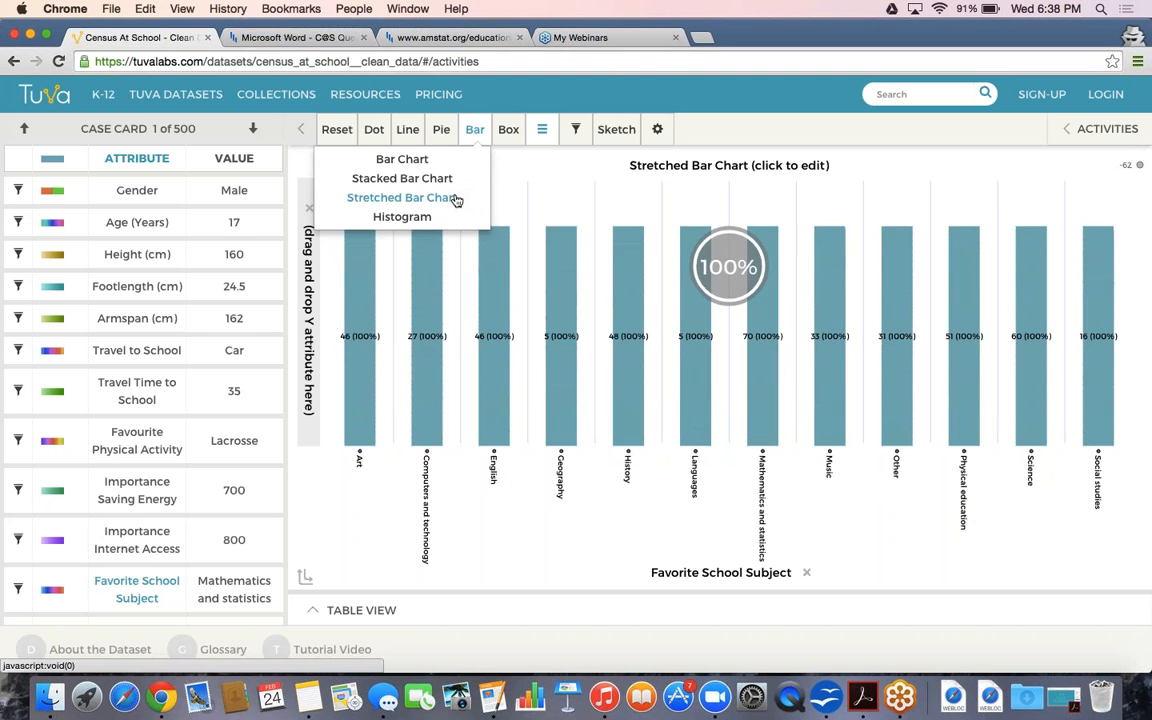
click(222, 193)
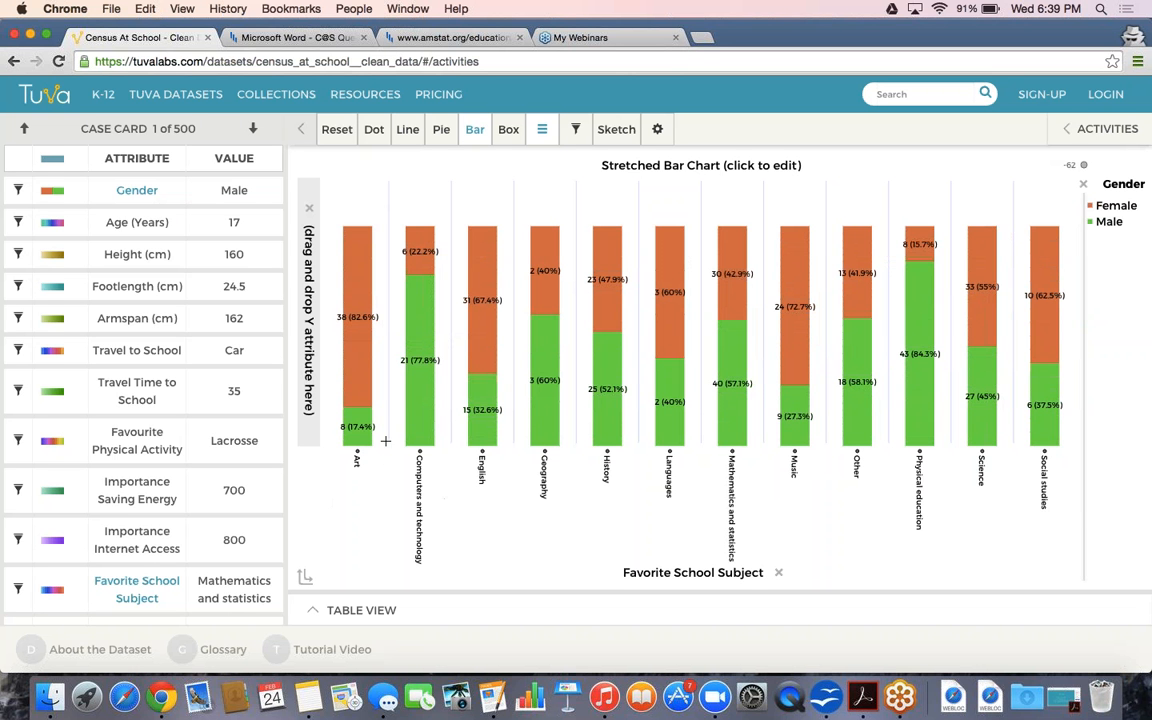
Add Count by Category so each bar shows its total, e.g. Mathematics and statistics at 70
mouse_move(366, 327)
mouse_move(408, 320)
mouse_move(421, 282)
mouse_move(799, 260)
mouse_move(492, 421)
mouse_move(541, 130)
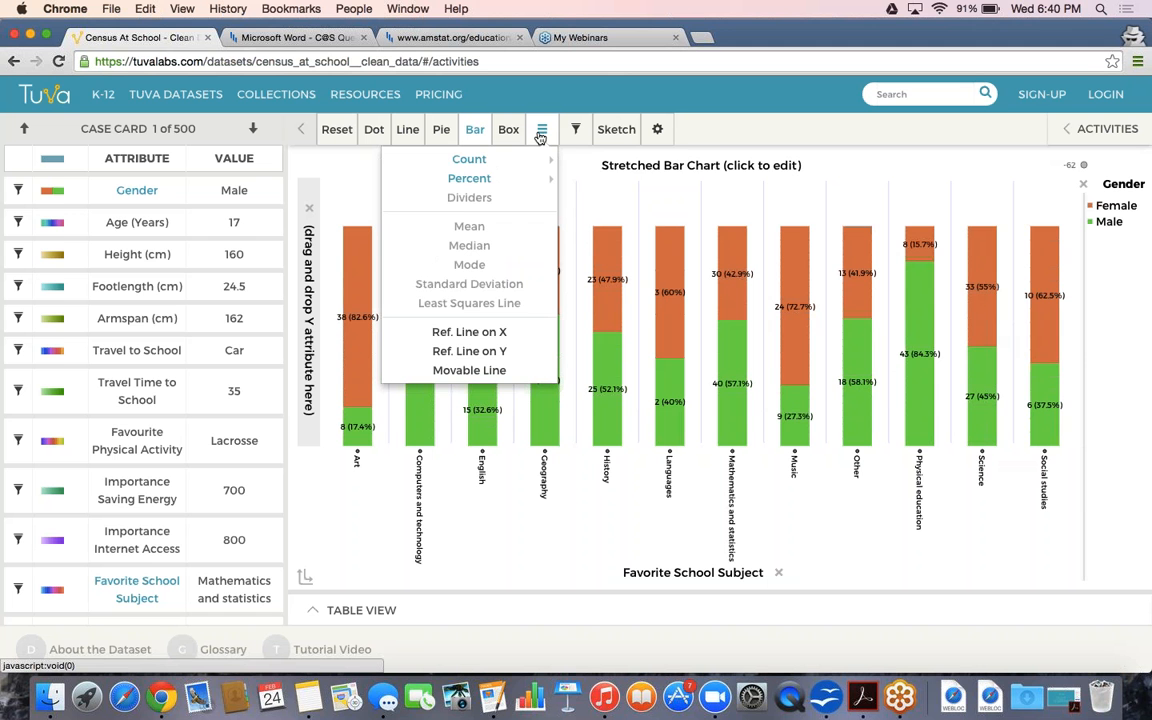
mouse_move(545, 159)
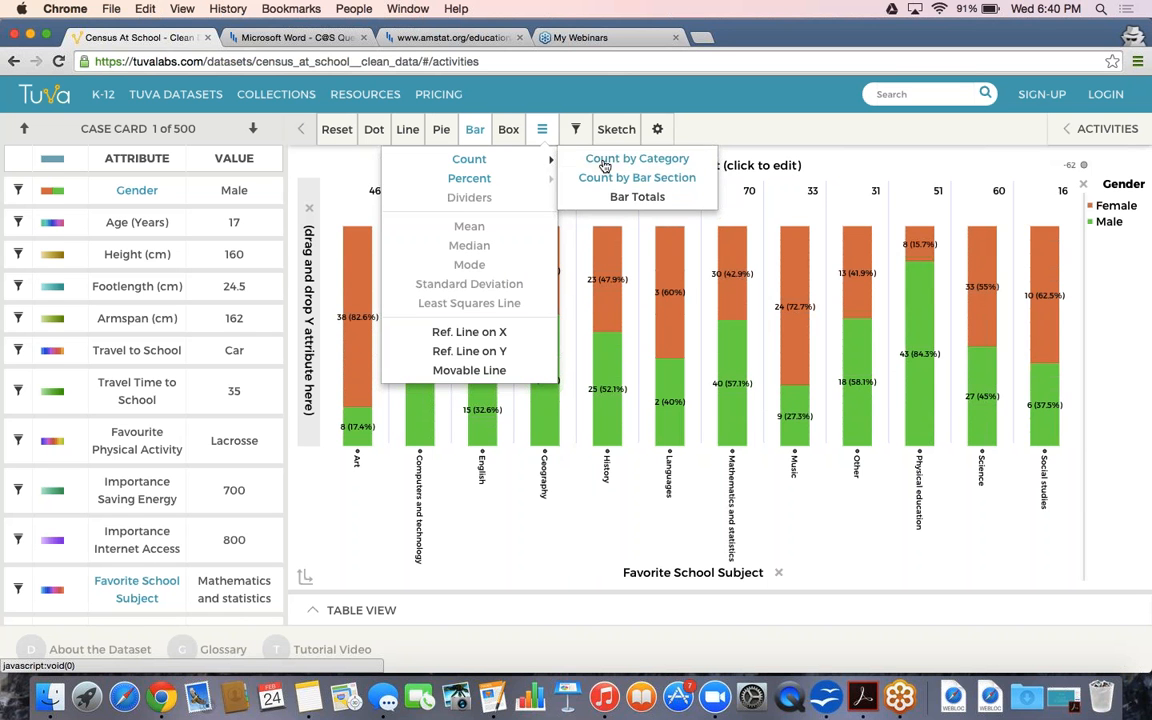
click(605, 165)
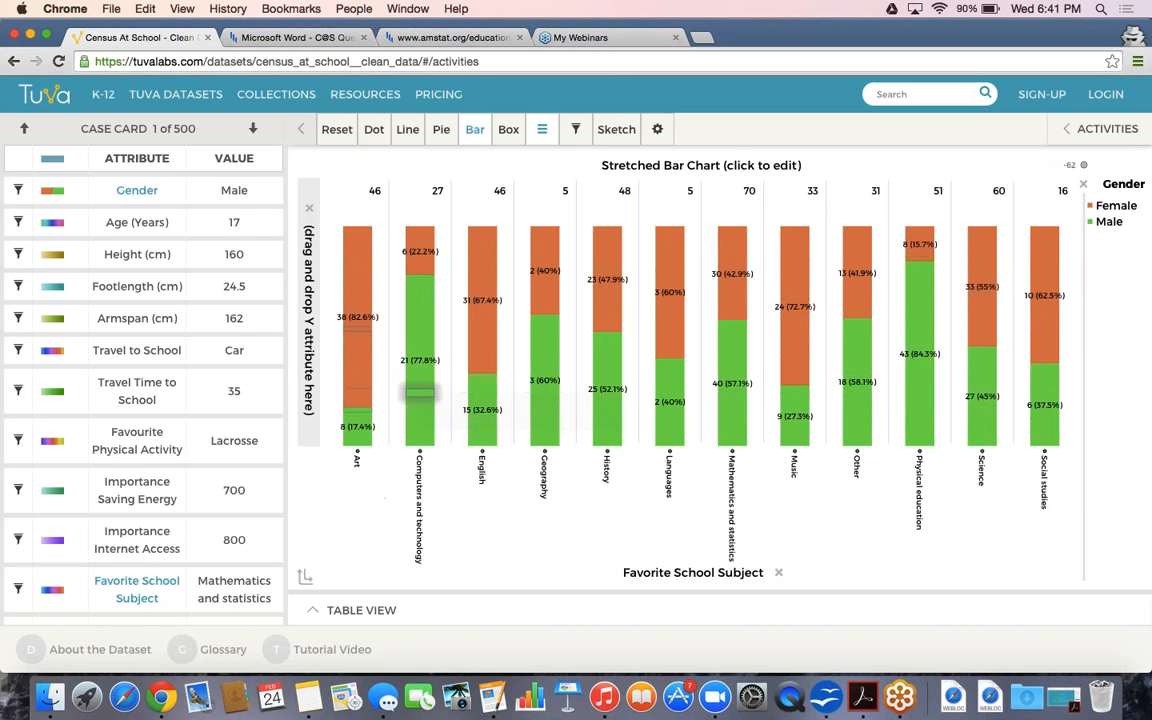
mouse_move(556, 350)
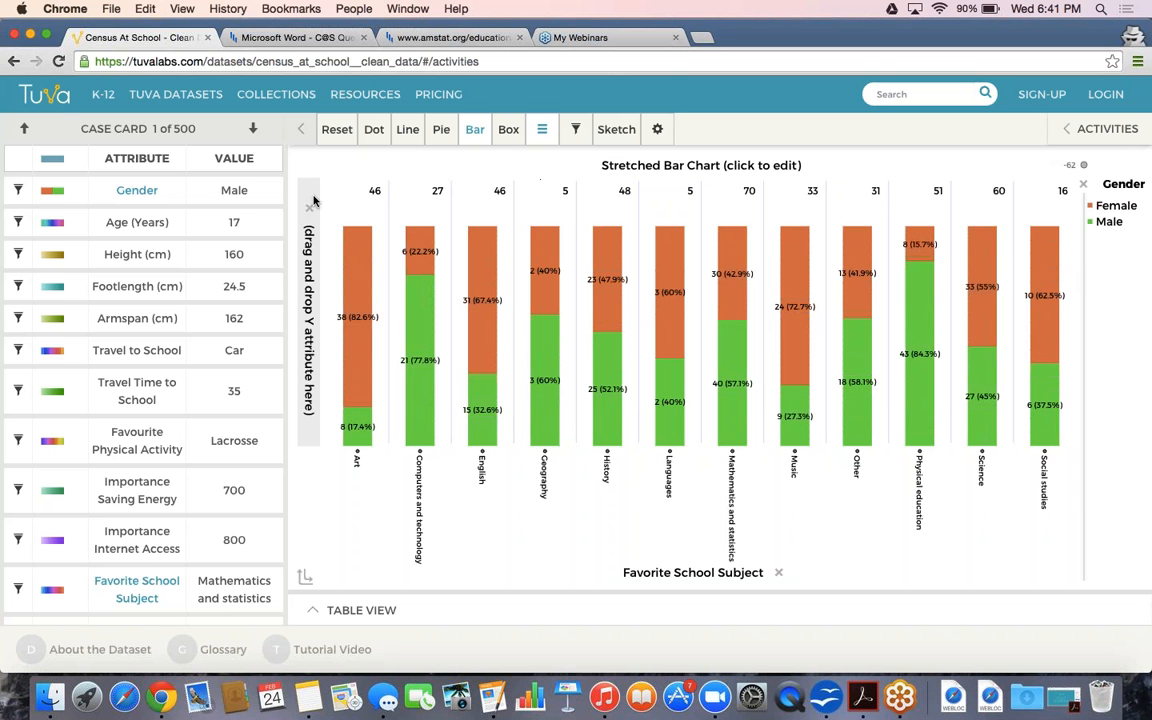
Filter by Gender with Male unchecked, leaving only female students and 247 cases filtered out
click(575, 129)
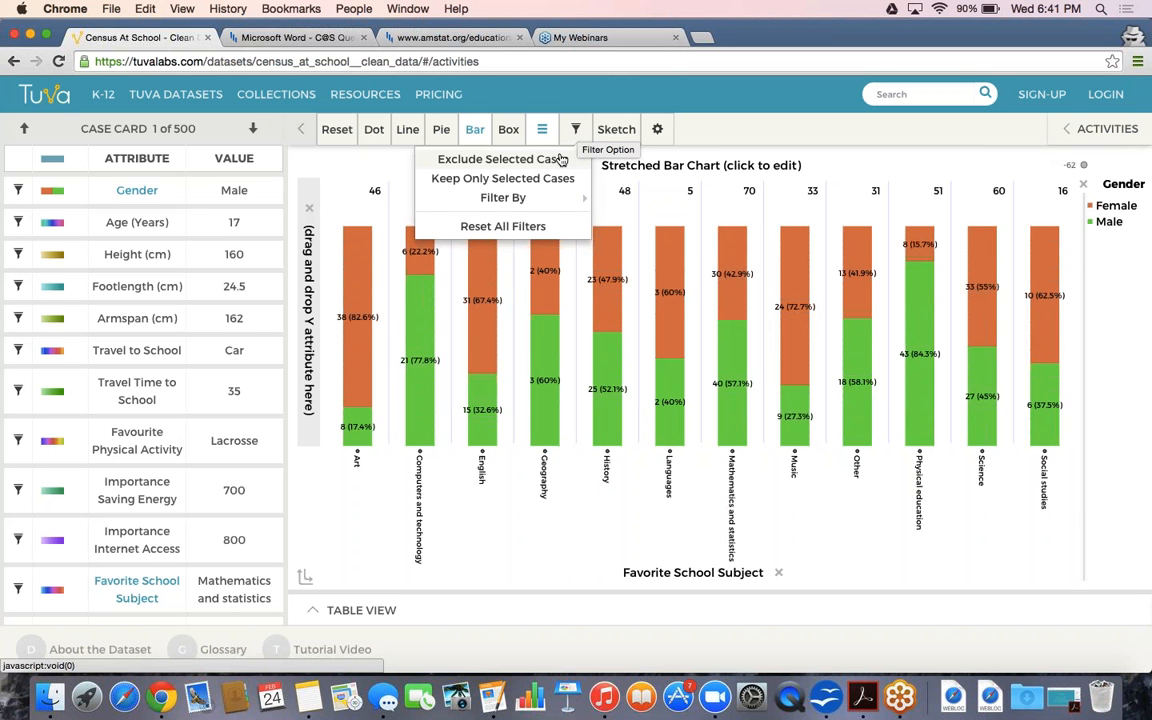
mouse_move(552, 207)
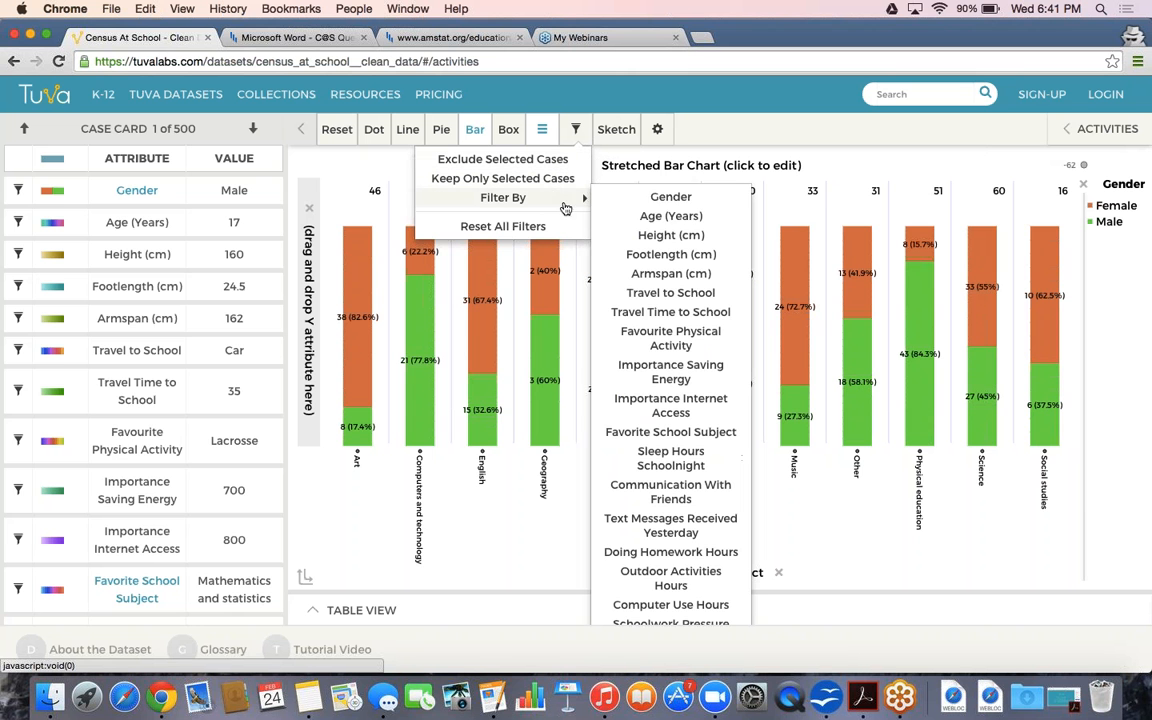
click(635, 201)
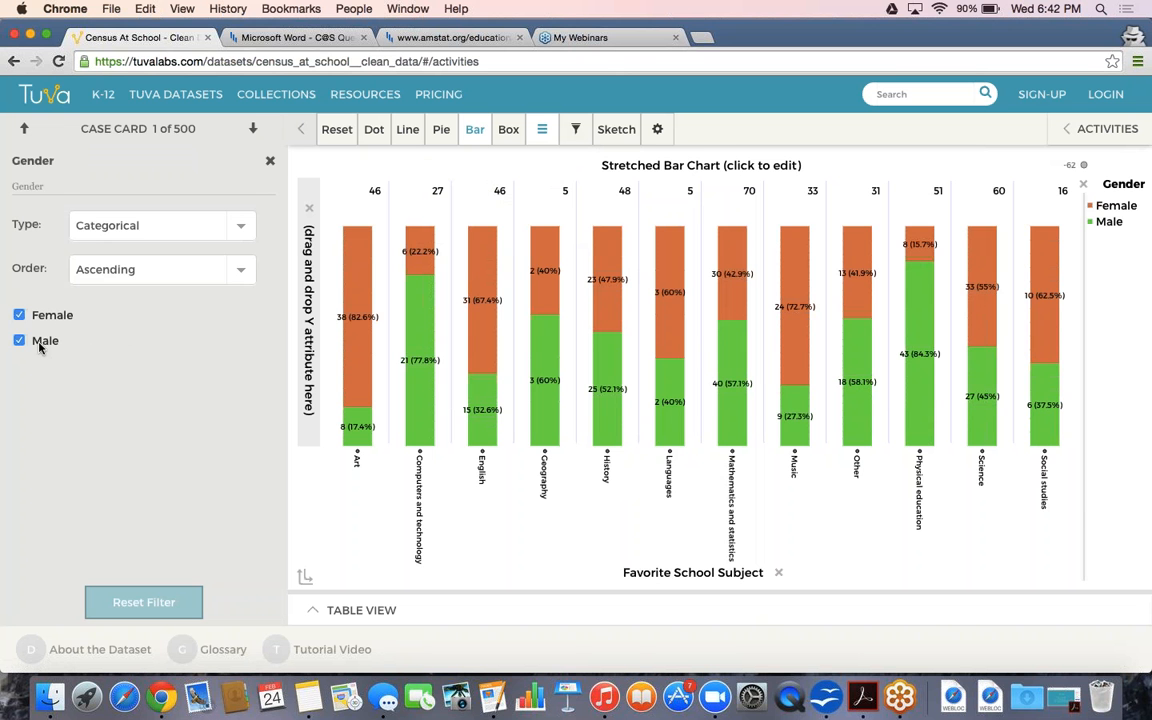
click(40, 343)
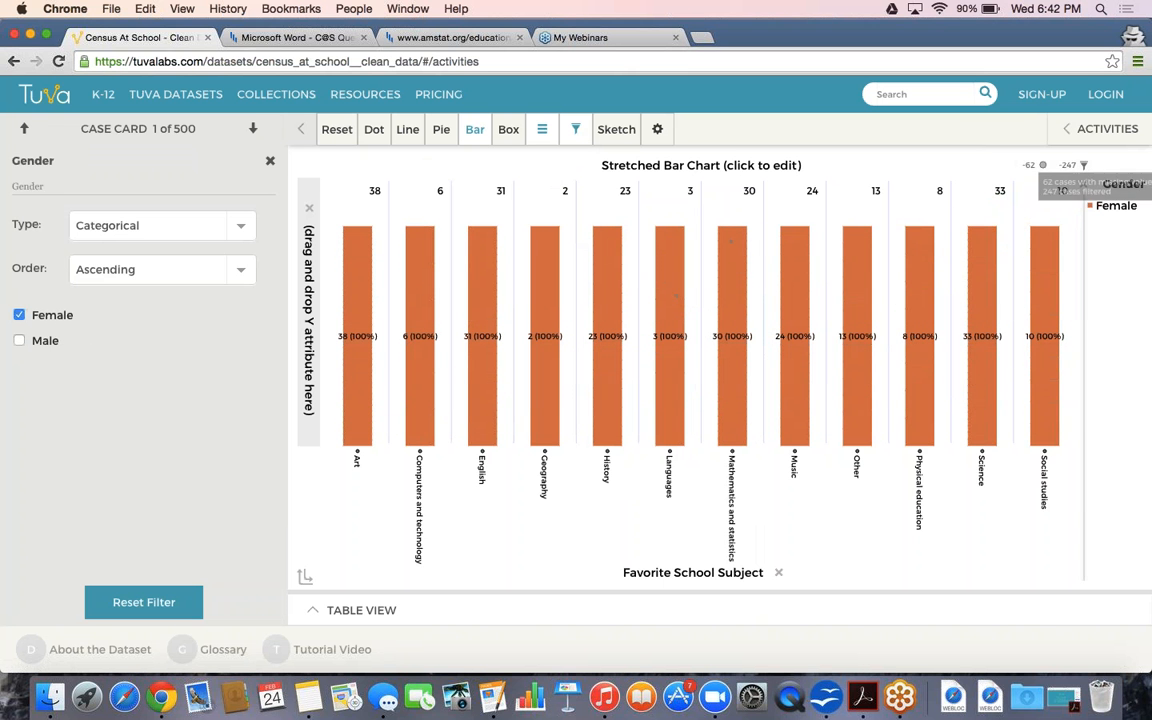
mouse_move(1045, 170)
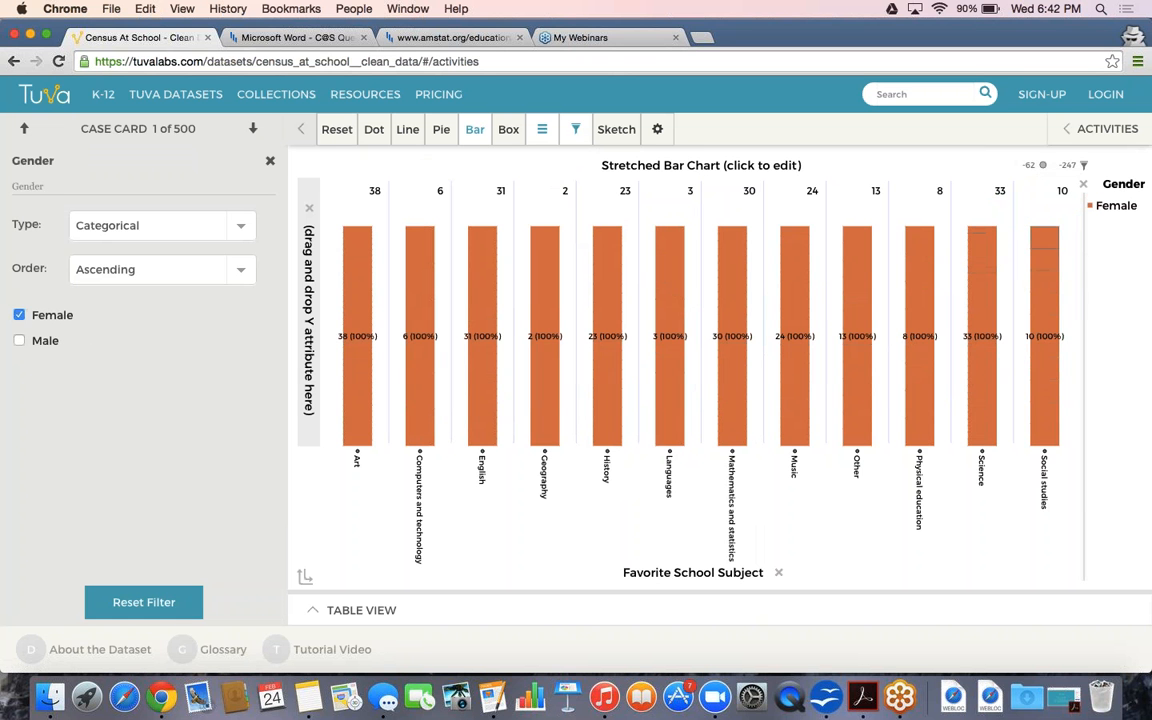
click(542, 129)
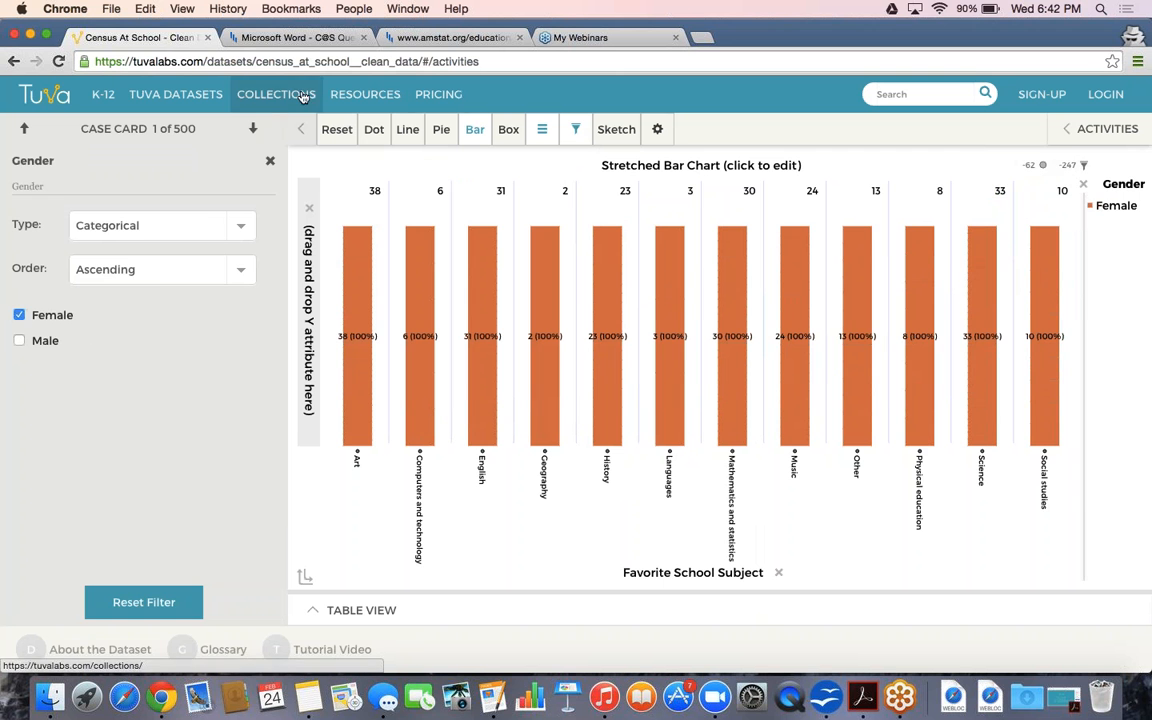
click(270, 160)
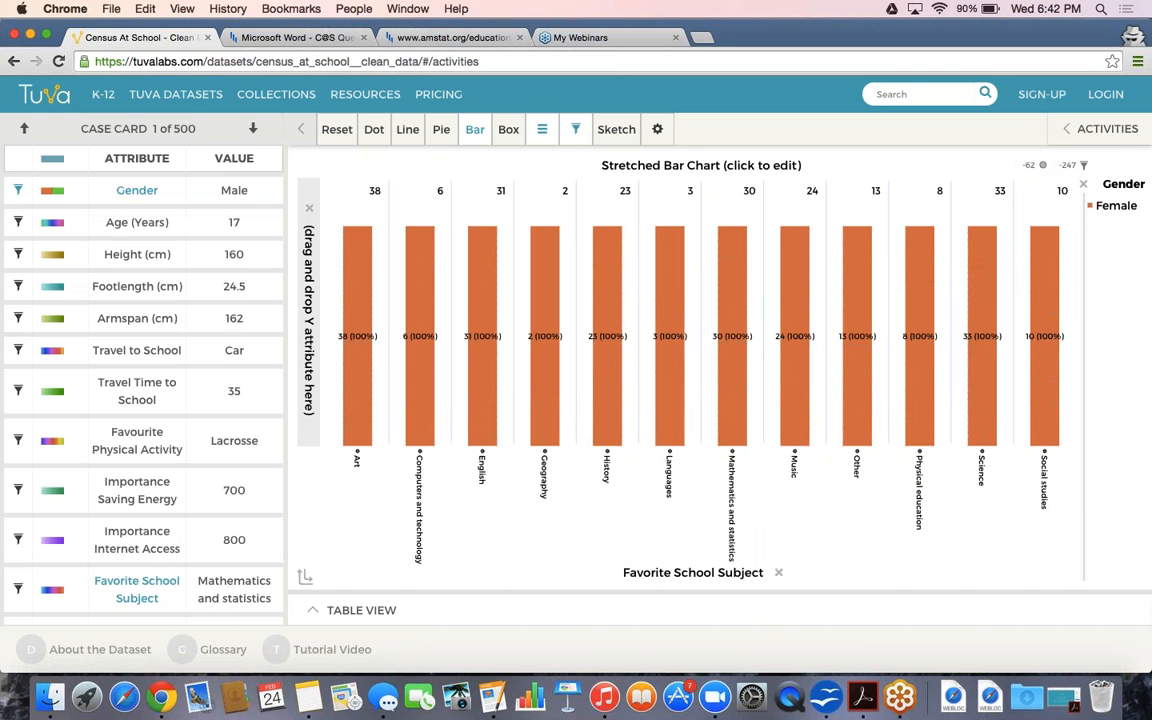
Switch to a dot plot and reset the graph to mixed-up cases with no attributes
click(371, 131)
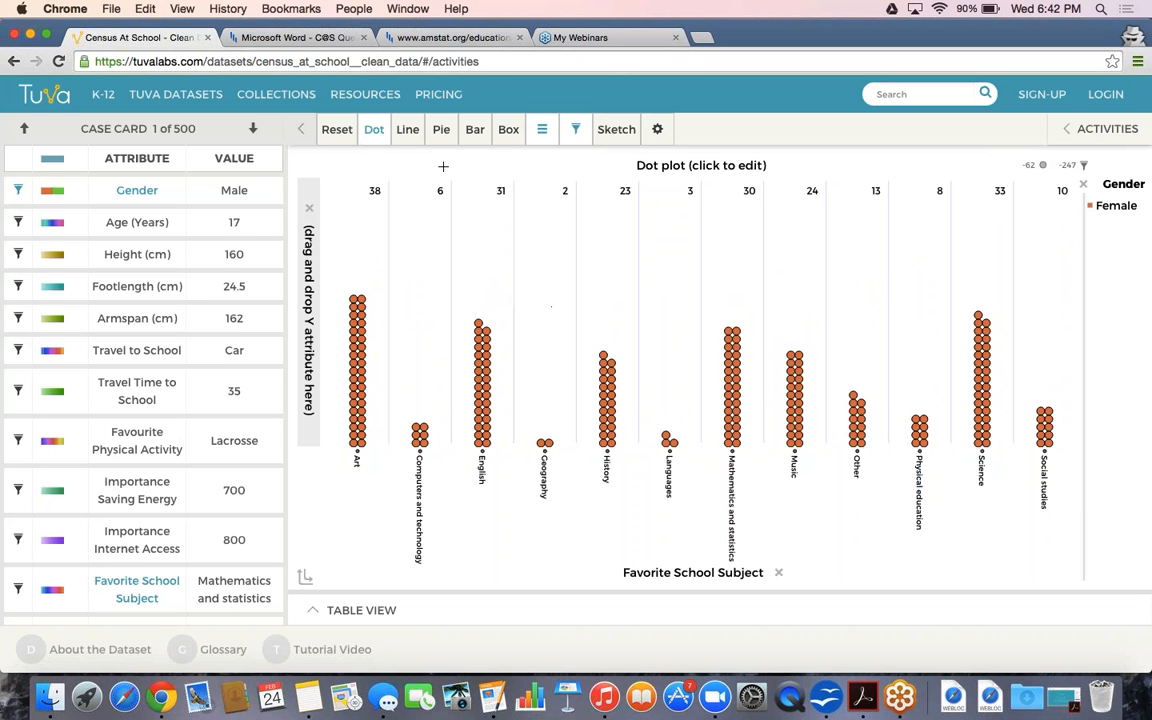
click(338, 138)
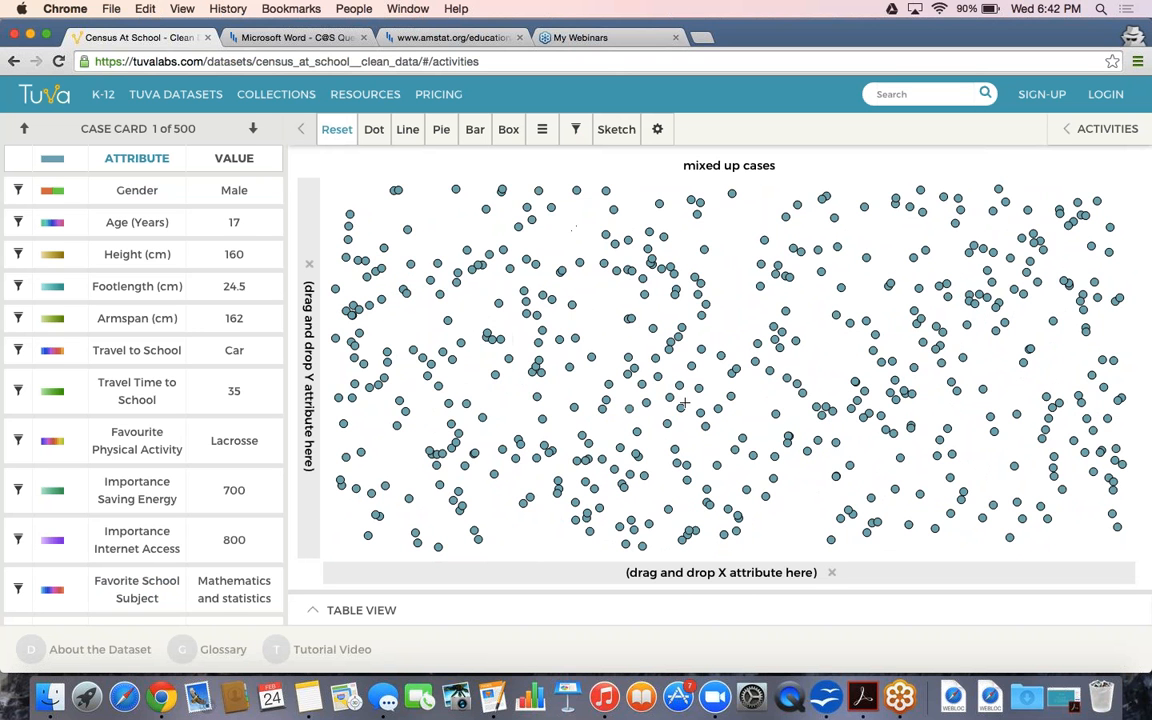
Filter the mixed-up cases by Gender with Male unchecked, excluding 247 male cases
click(575, 131)
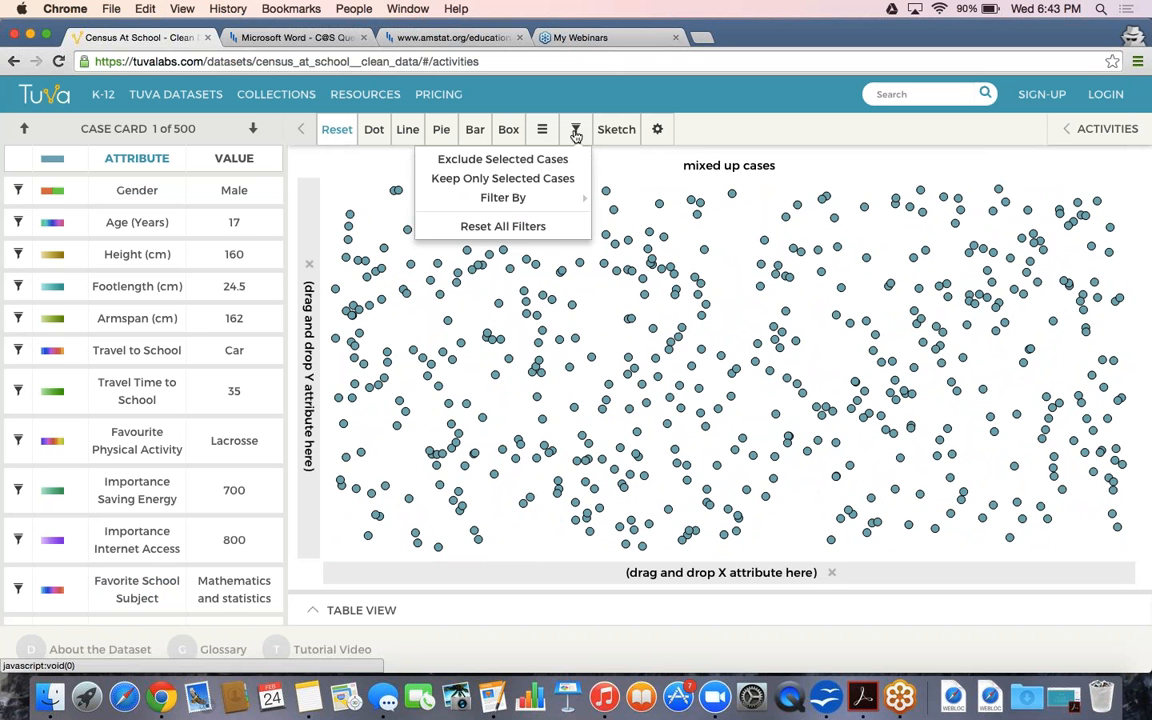
mouse_move(568, 196)
click(641, 200)
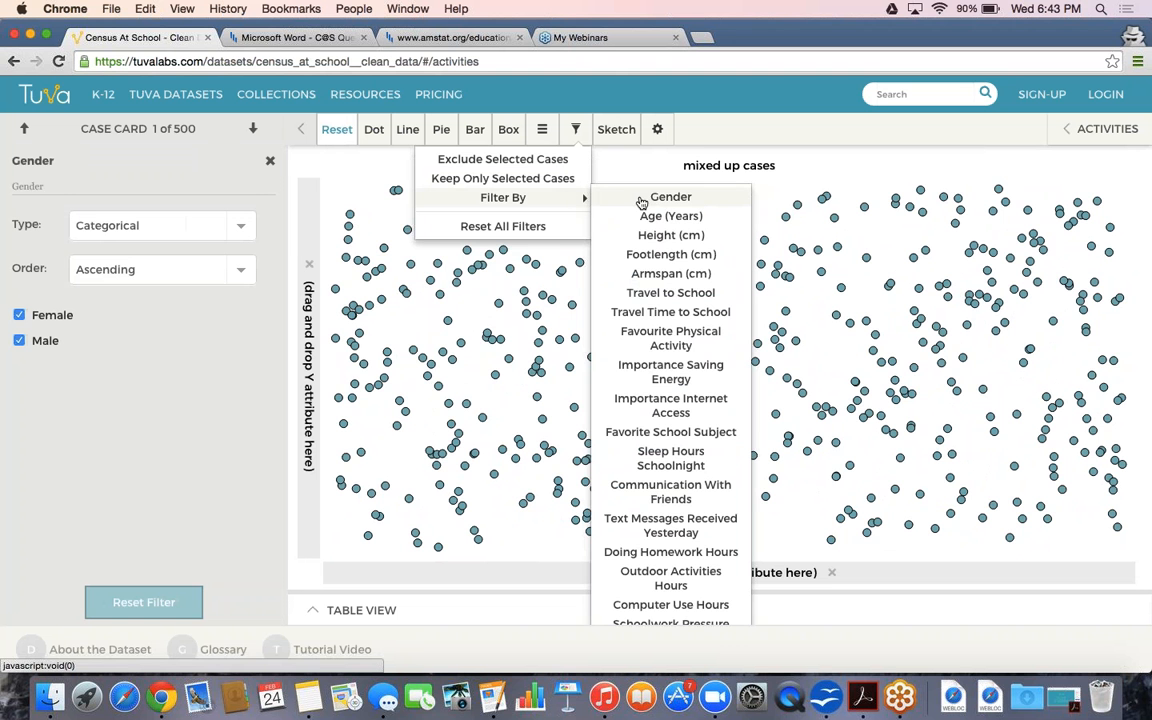
click(18, 342)
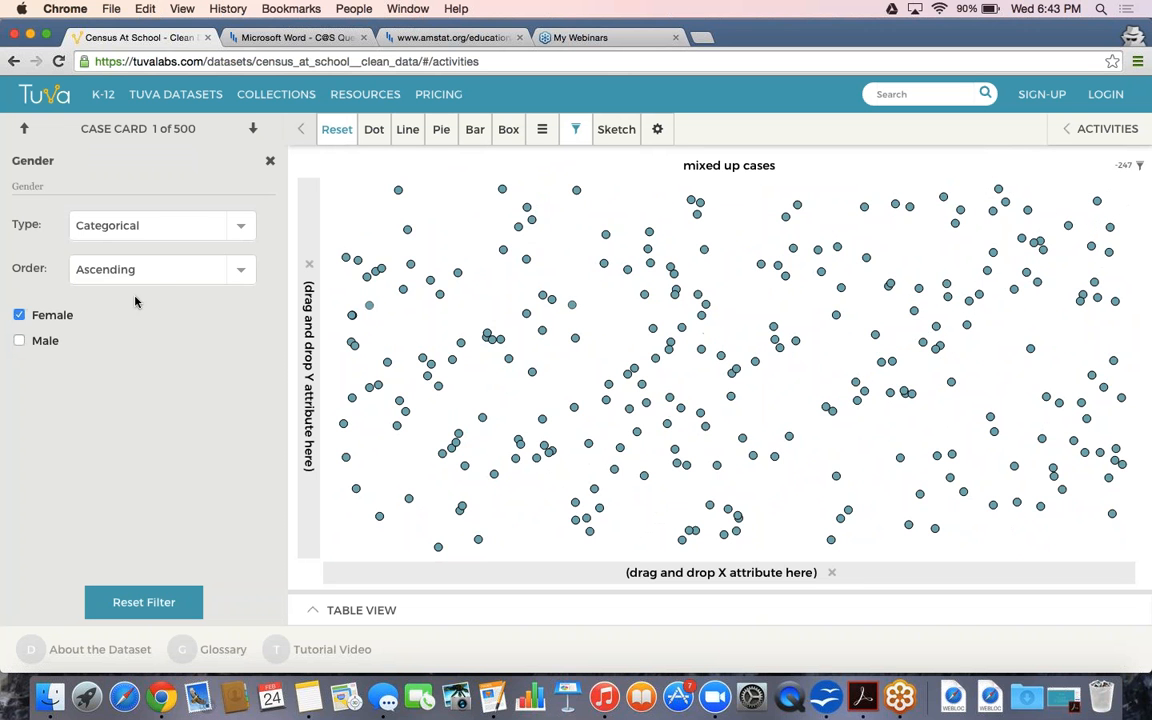
click(269, 161)
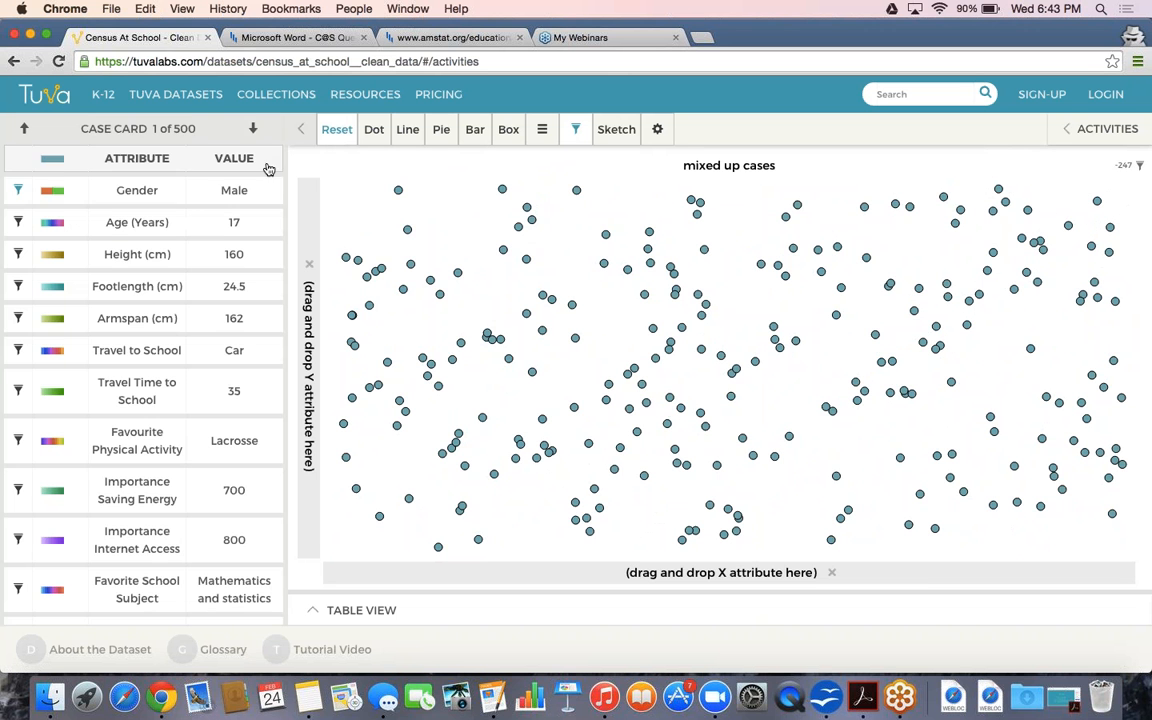
Colour the cases by Gender and show the case count of 224
click(192, 198)
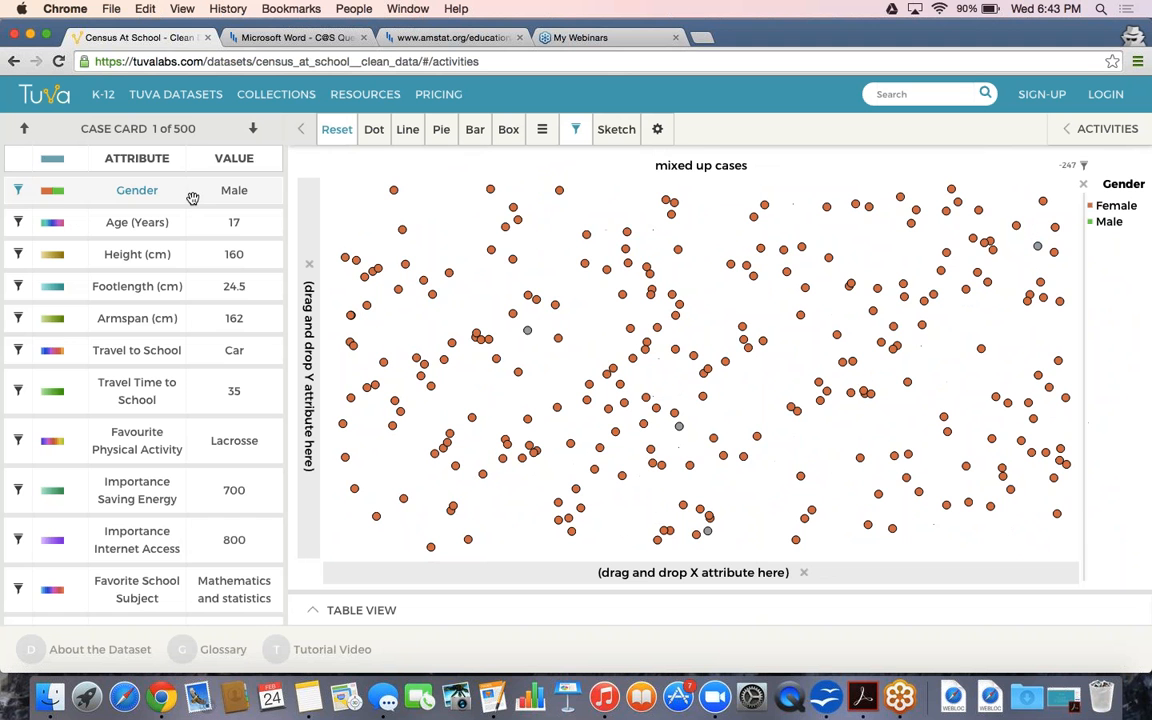
click(542, 129)
mouse_move(520, 159)
click(592, 162)
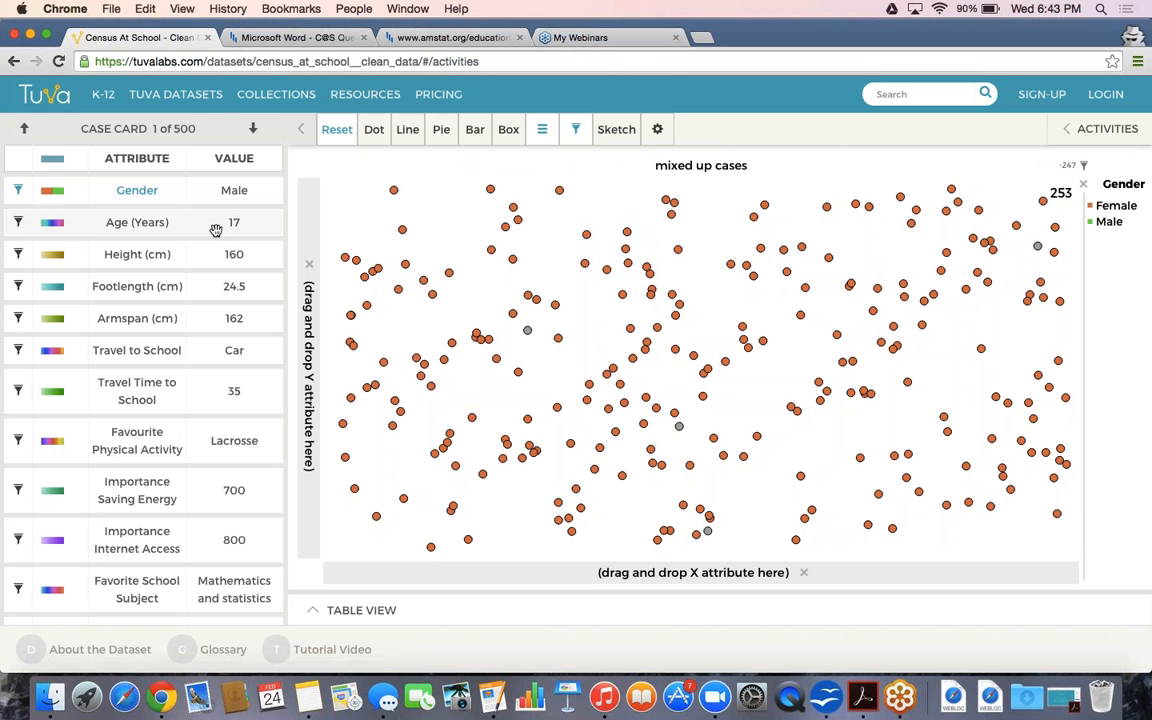
Plot Height (cm) on the X axis, spreading the dots from about 122 to 185 cm
drag(190, 254, 427, 541)
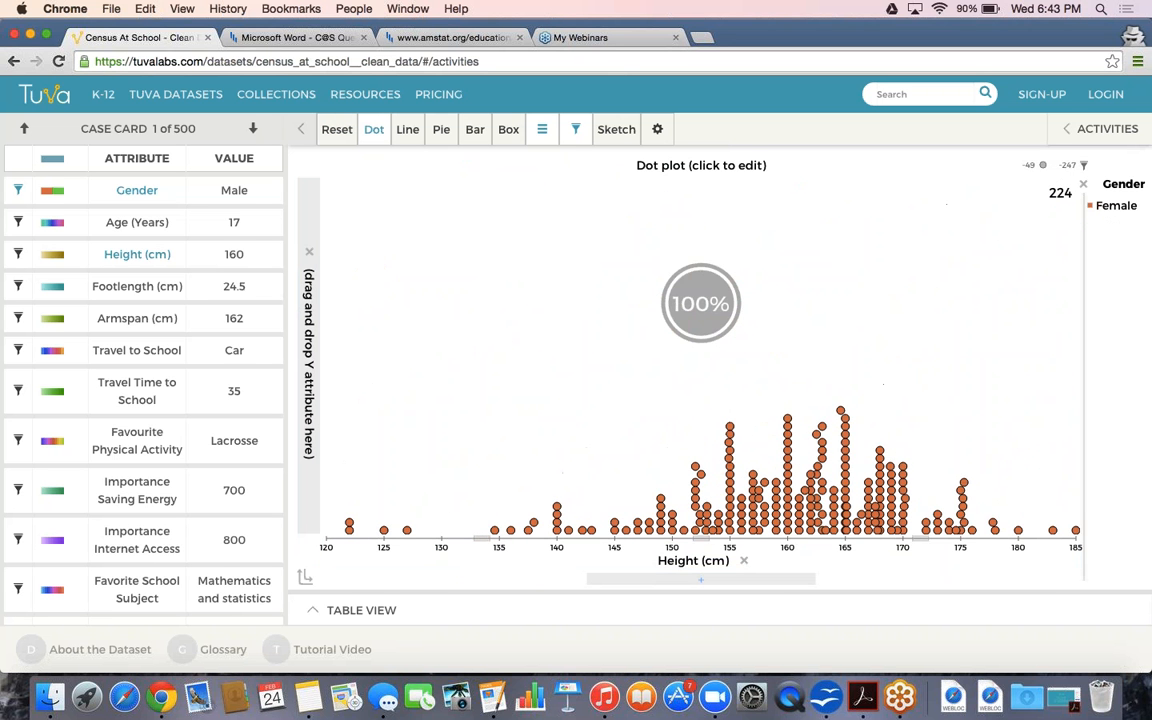
scroll(147, 420, down, 3)
scroll(147, 420, down, 3)
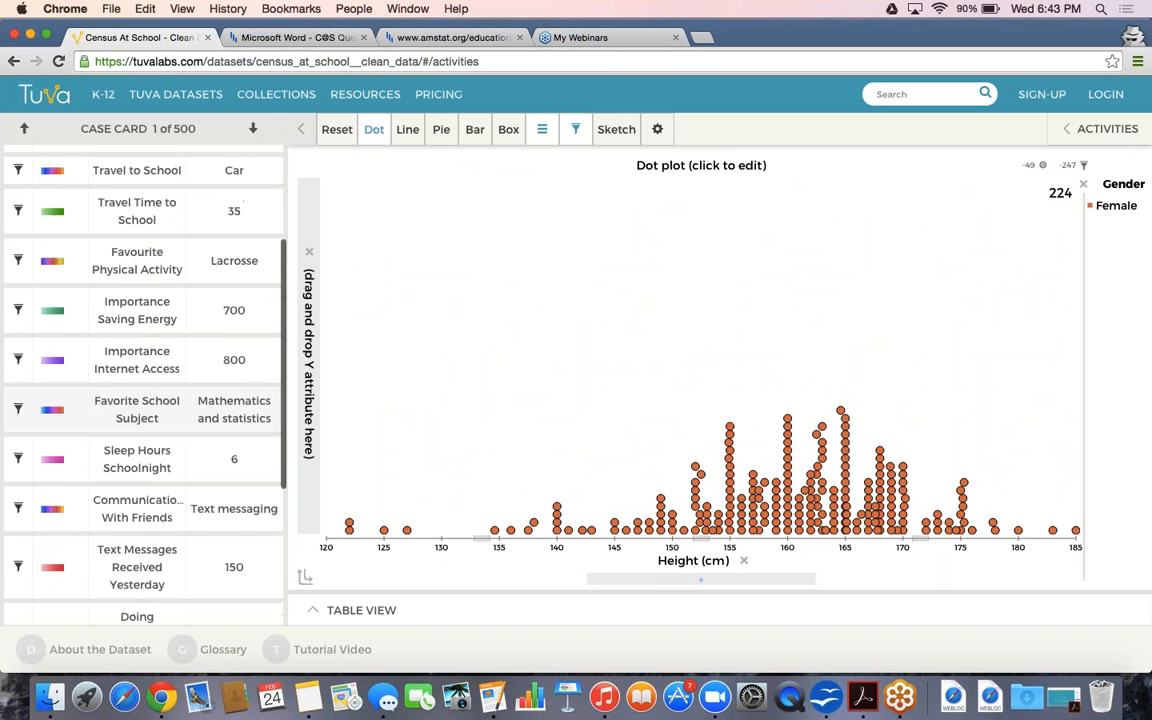
scroll(147, 420, up, 3)
scroll(147, 458, down, 3)
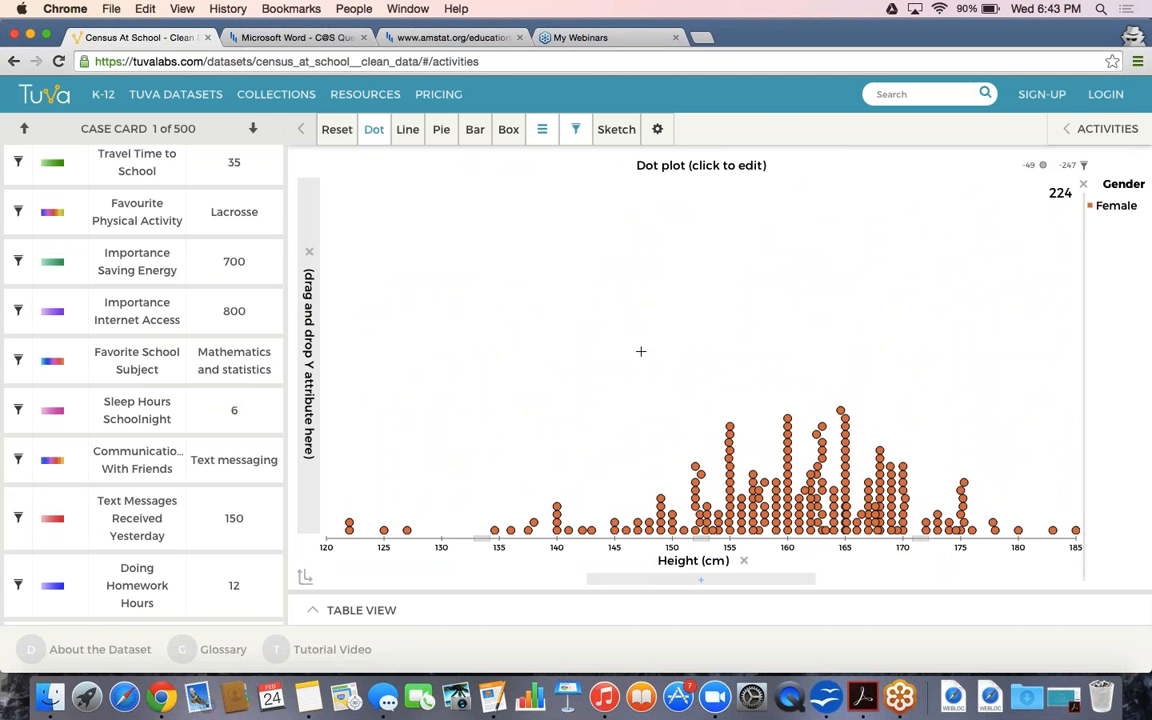
click(533, 140)
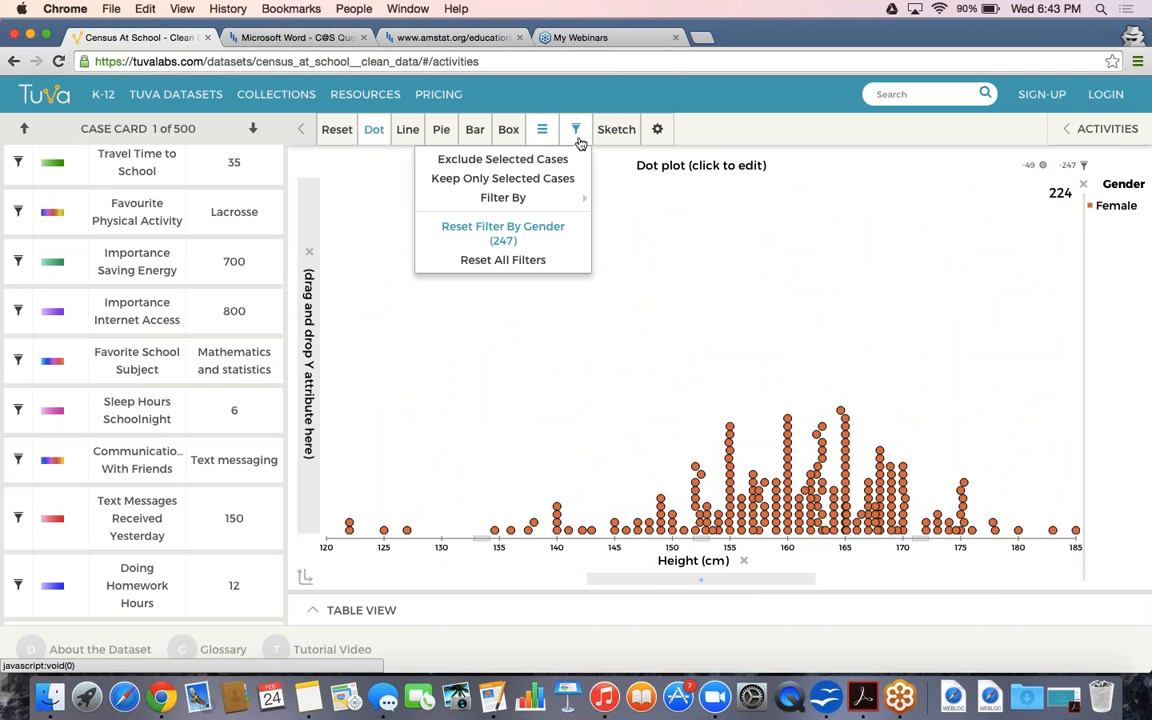
click(553, 260)
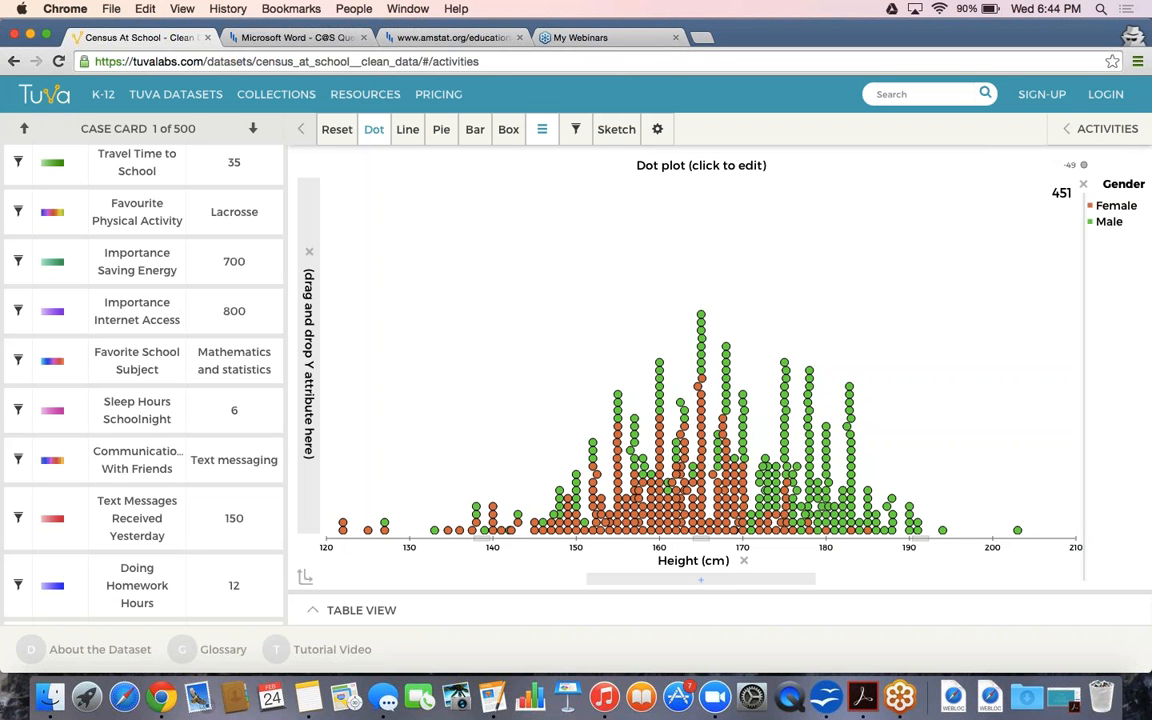
mouse_move(1066, 171)
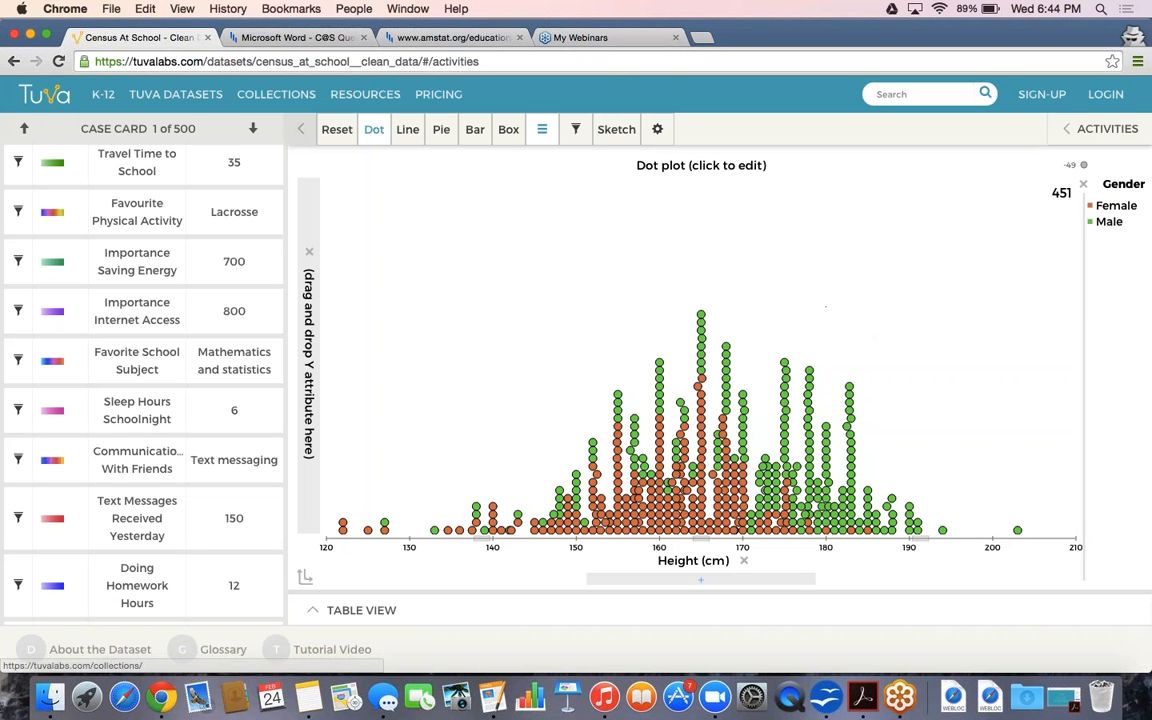
scroll(150, 190, up, 5)
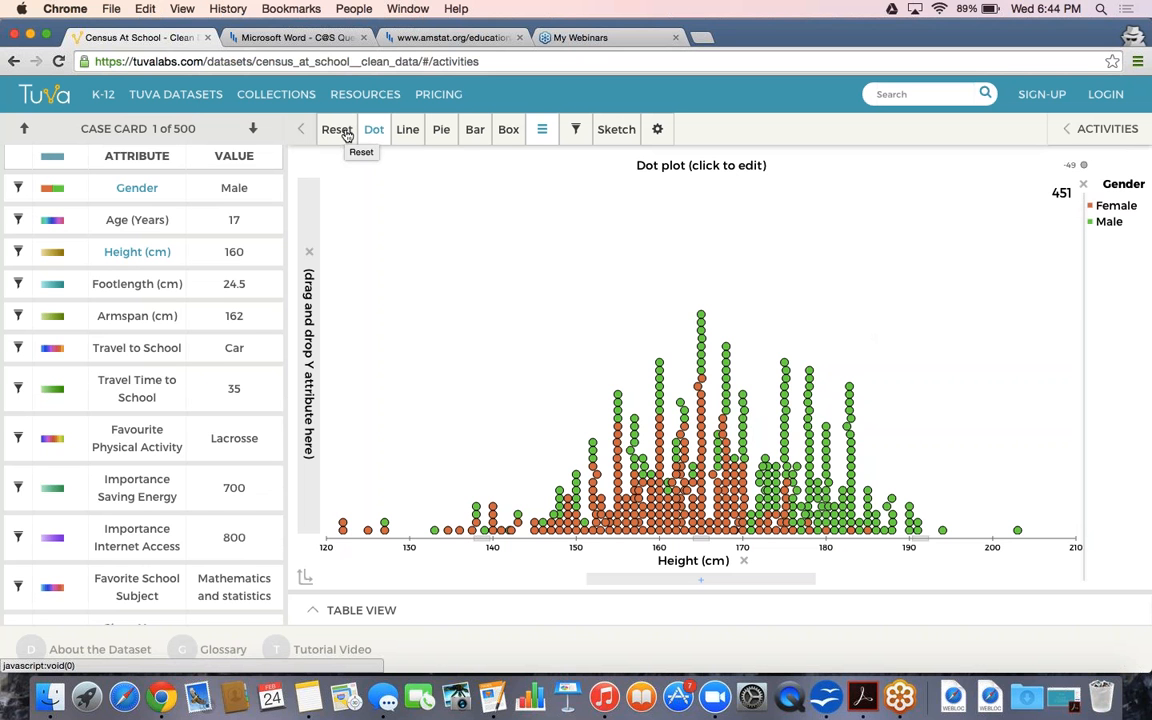
mouse_move(470, 141)
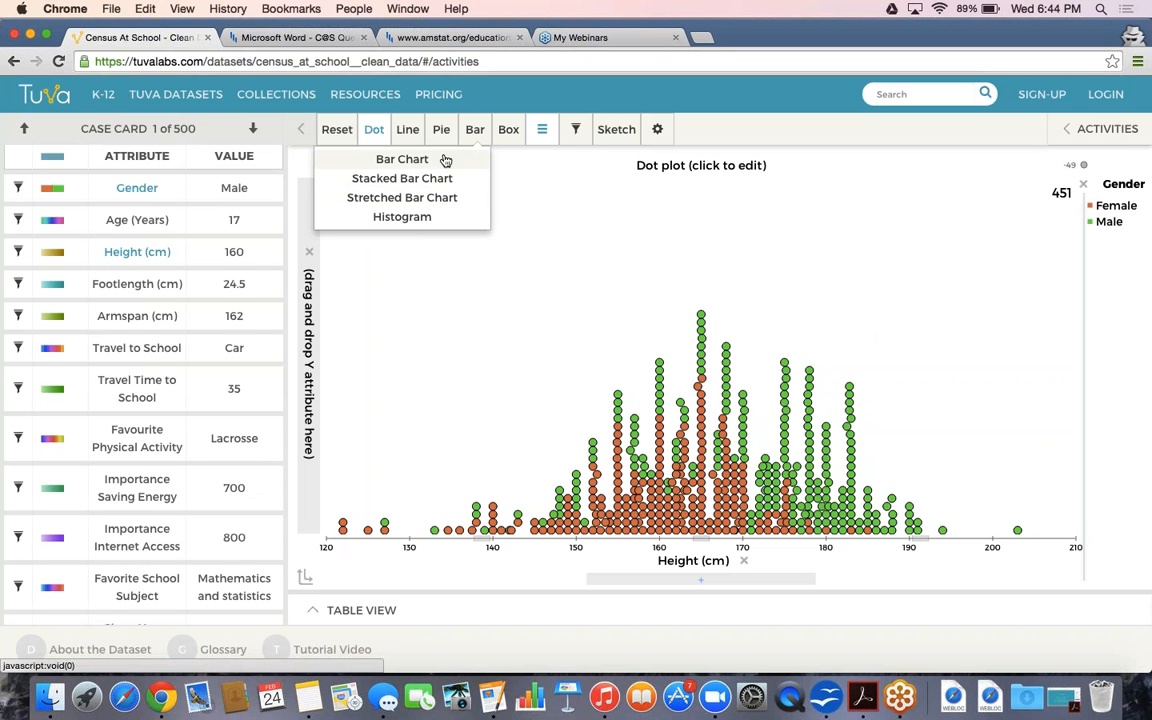
mouse_move(512, 138)
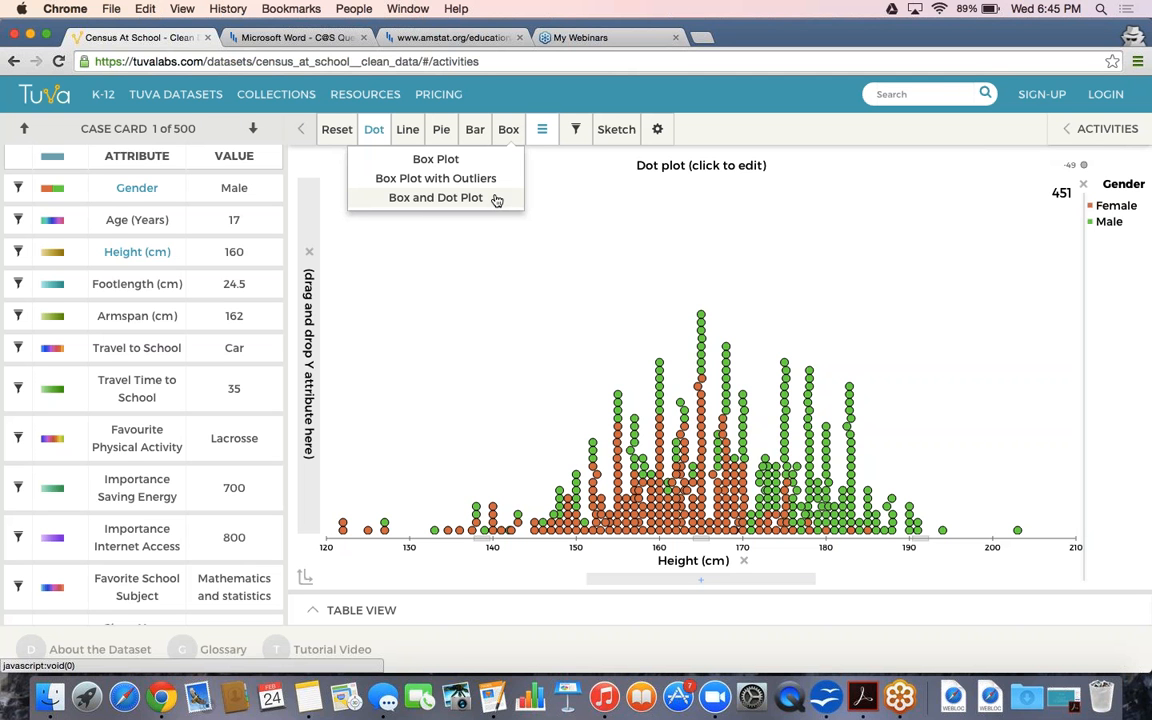
click(575, 129)
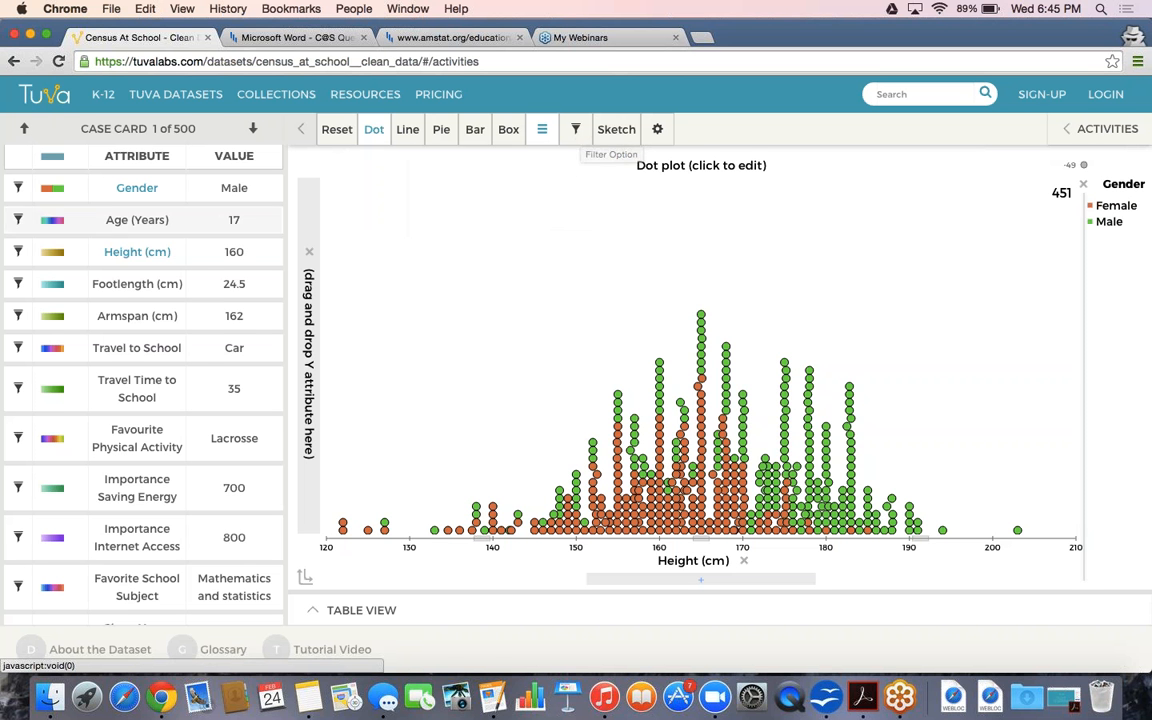
Exclude ages 8, 9 and 10 in the Age (Years) filter, then reset all filters to 451 cases
click(19, 223)
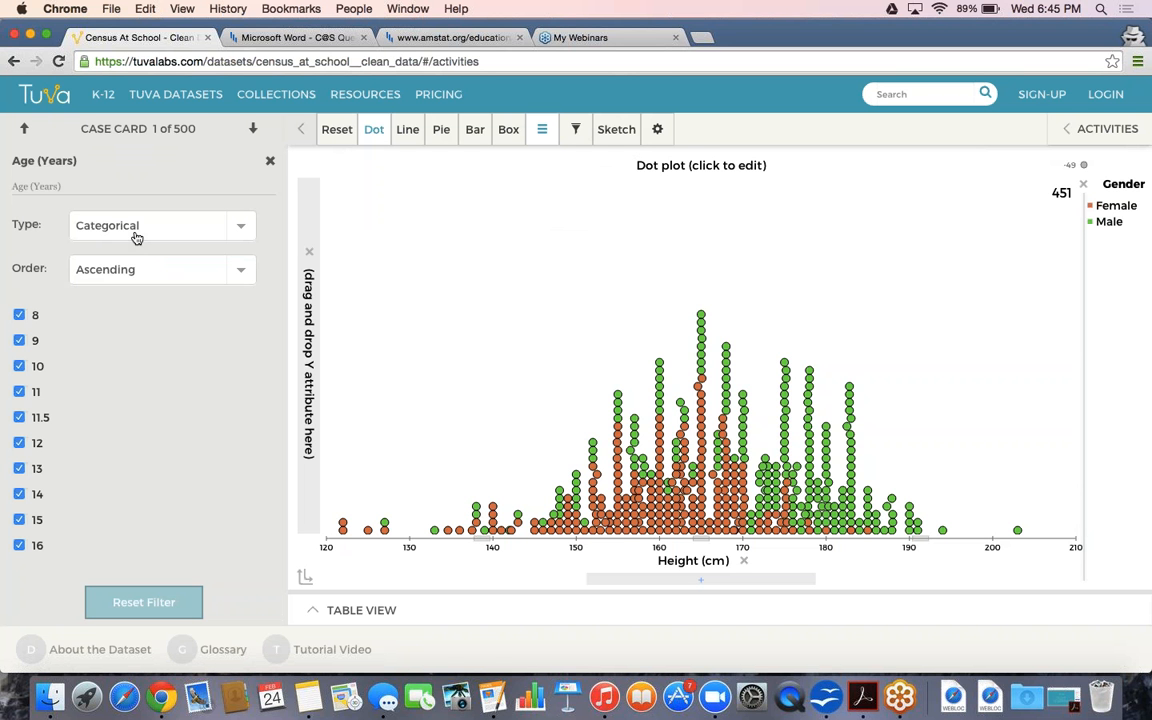
click(33, 317)
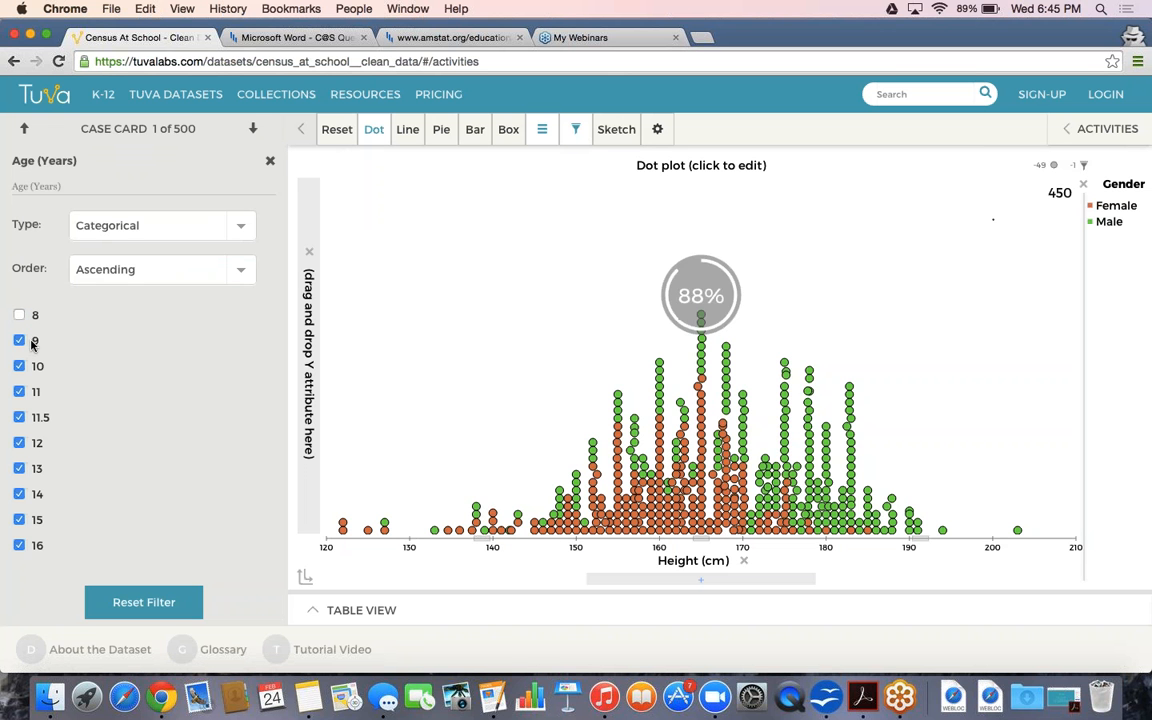
click(32, 343)
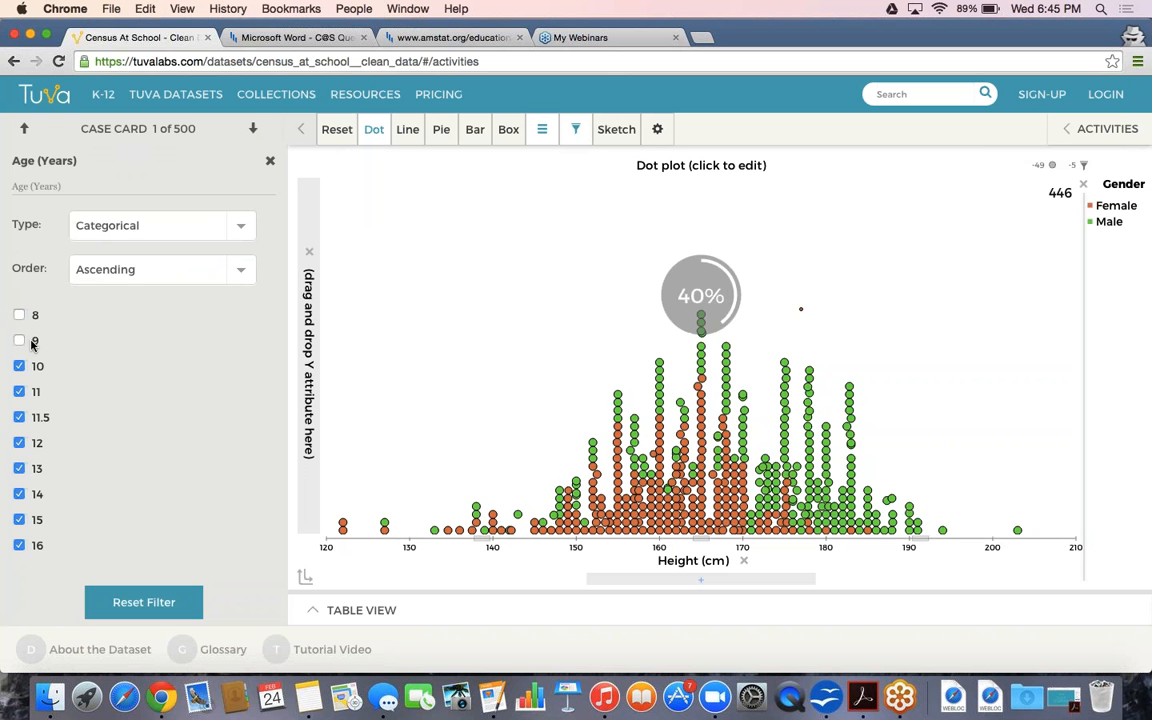
click(19, 368)
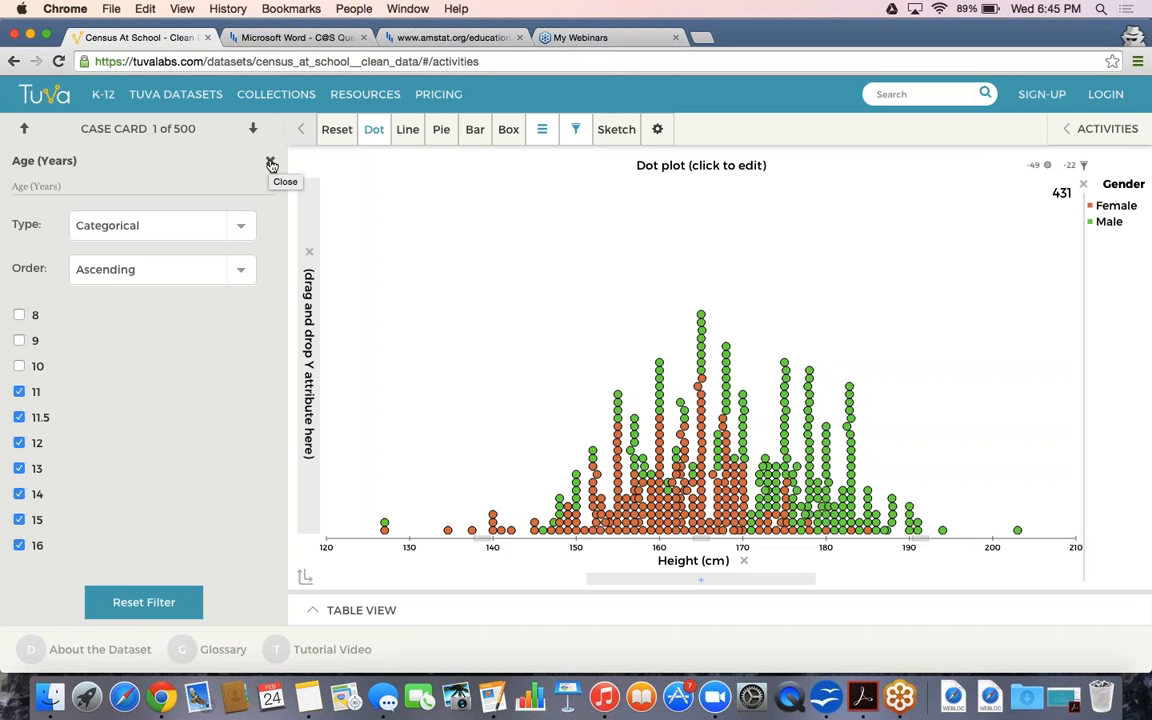
mouse_move(580, 130)
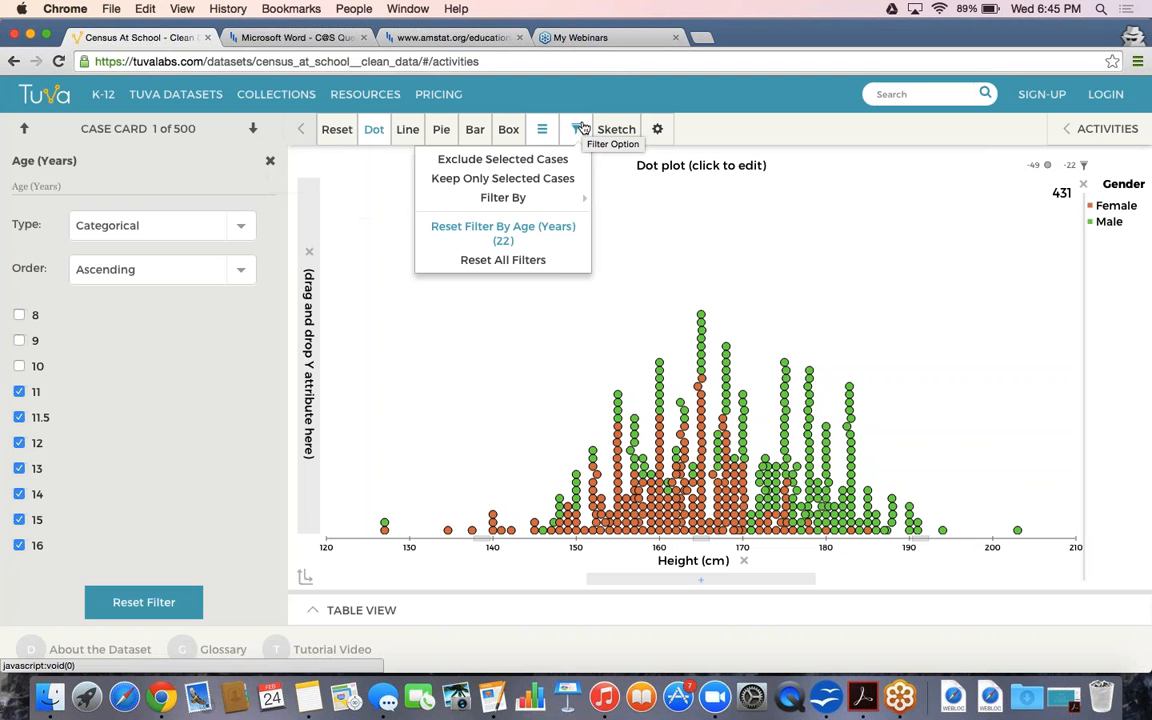
click(533, 259)
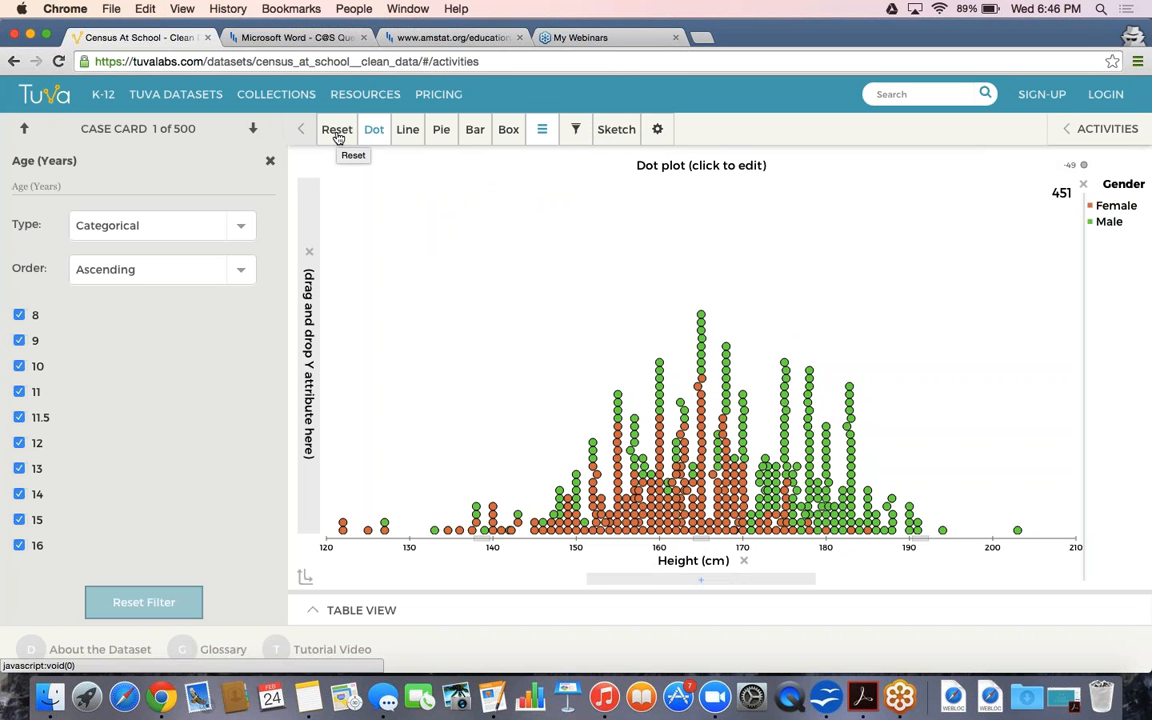
Reset the graph to uncoloured mixed-up cases and close the Age (Years) filter panel
click(337, 134)
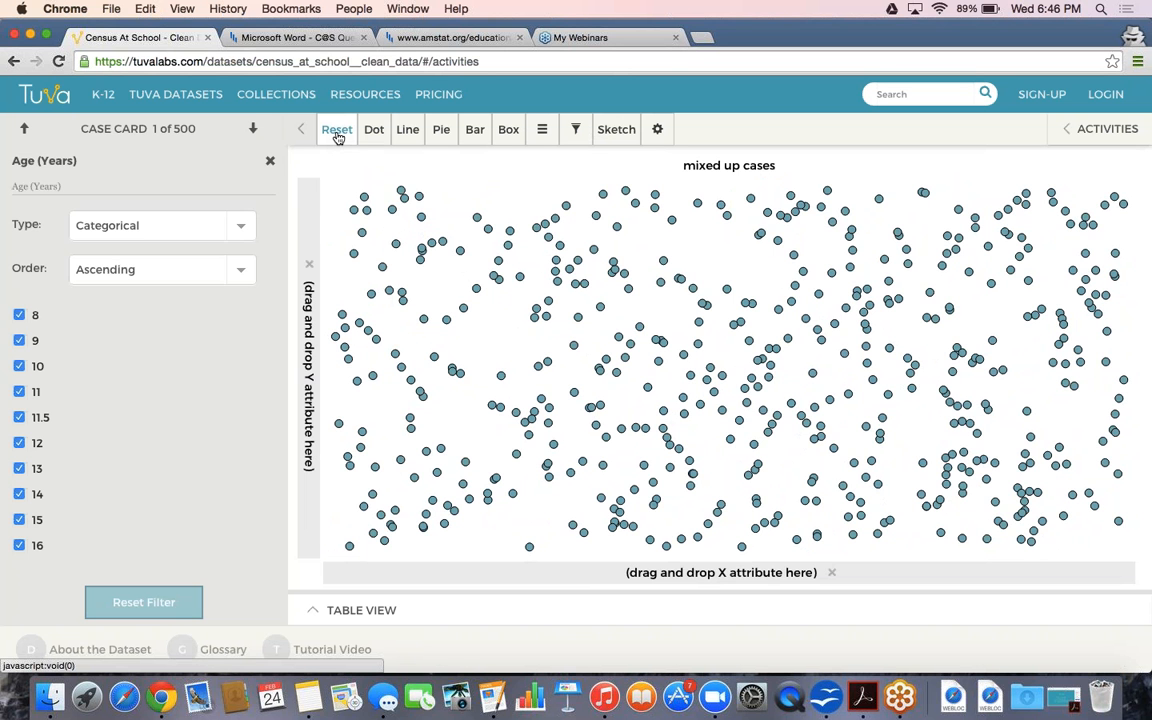
click(269, 161)
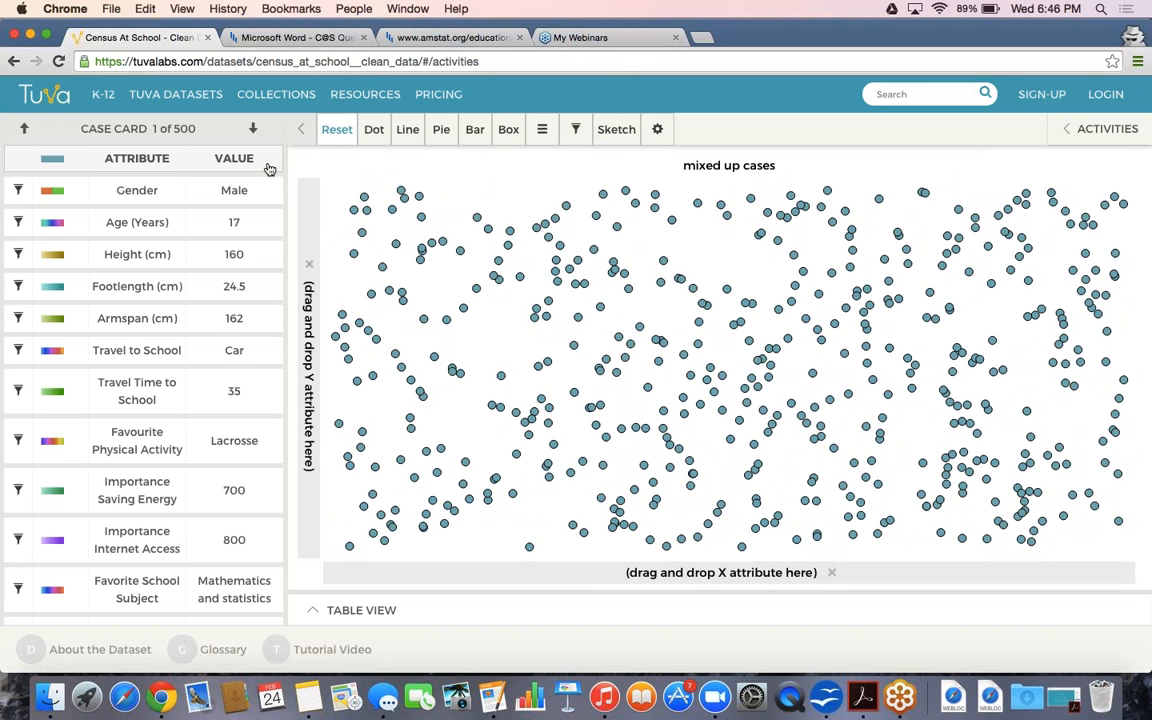
click(663, 140)
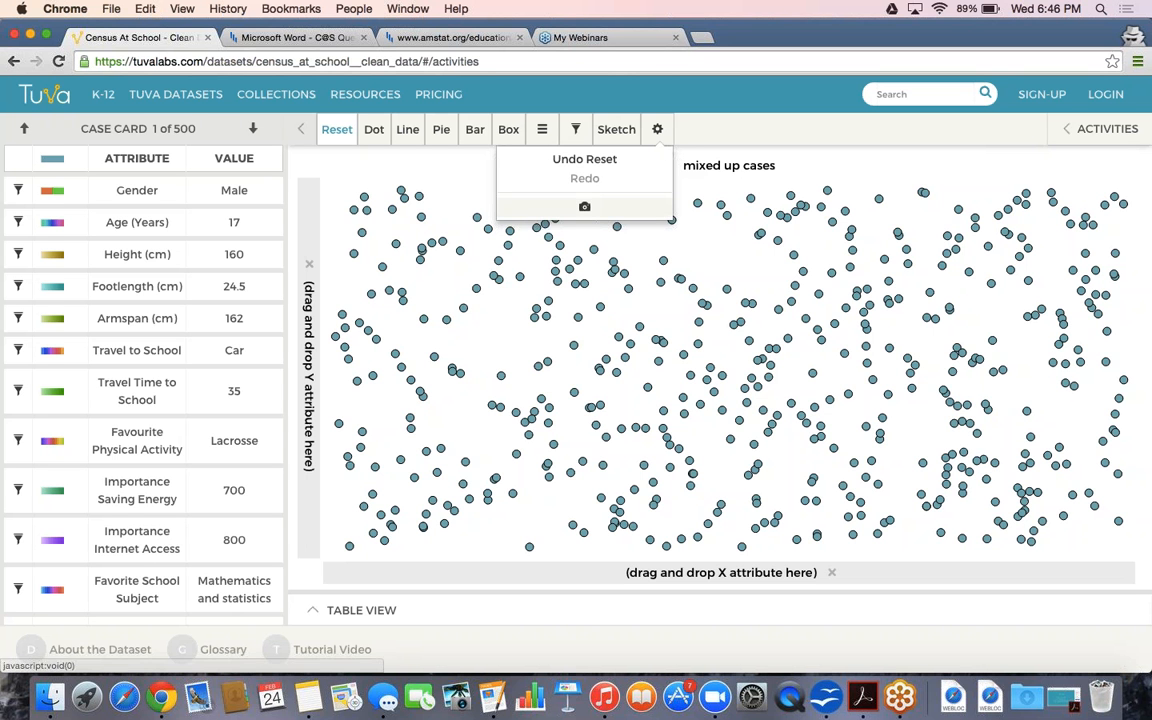
click(573, 210)
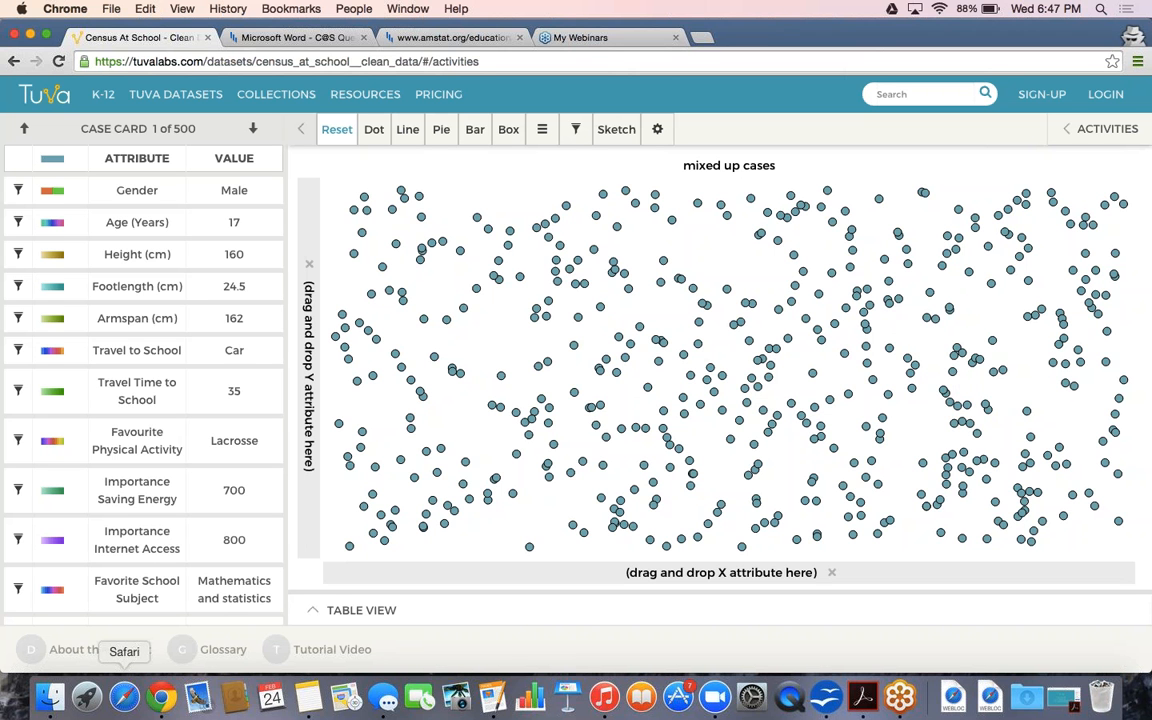
click(100, 651)
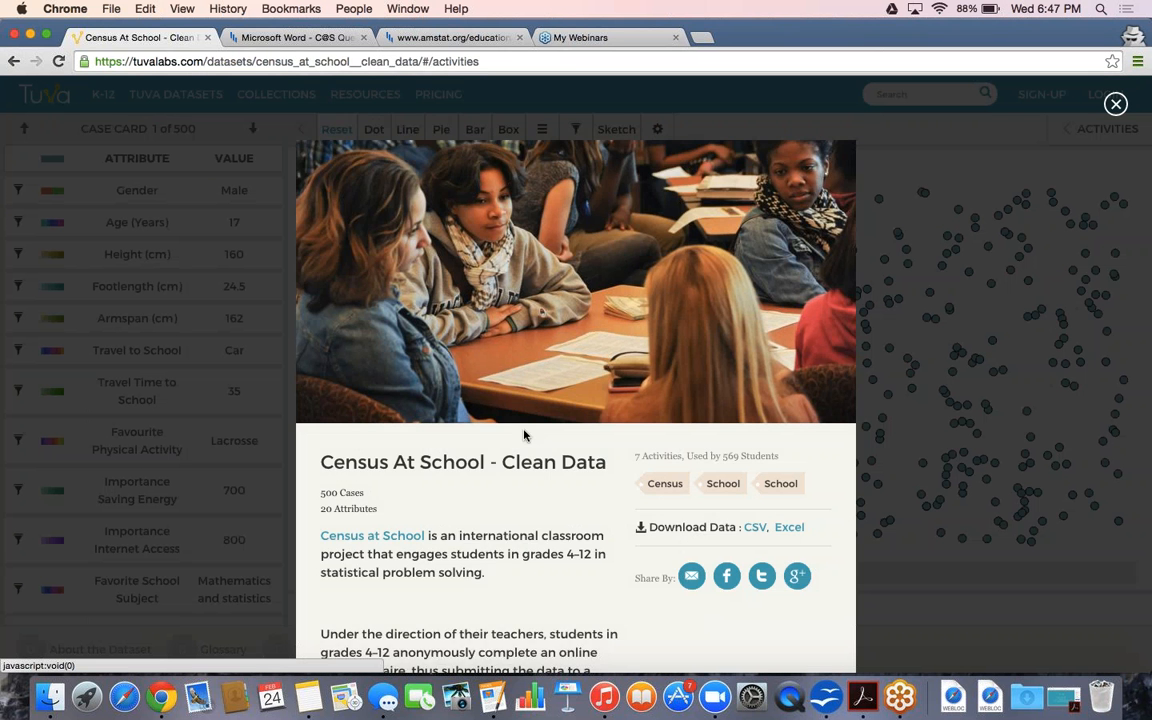
scroll(524, 435, down, 2)
scroll(524, 435, down, 2)
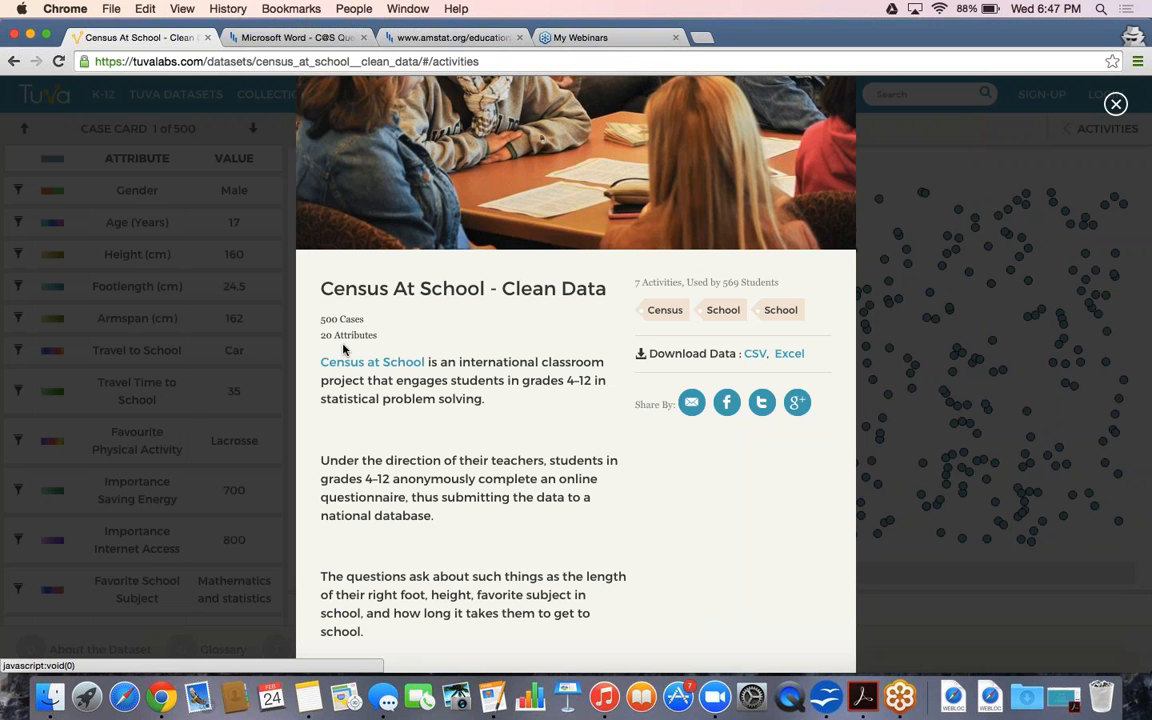
scroll(487, 468, down, 2)
scroll(487, 463, down, 2)
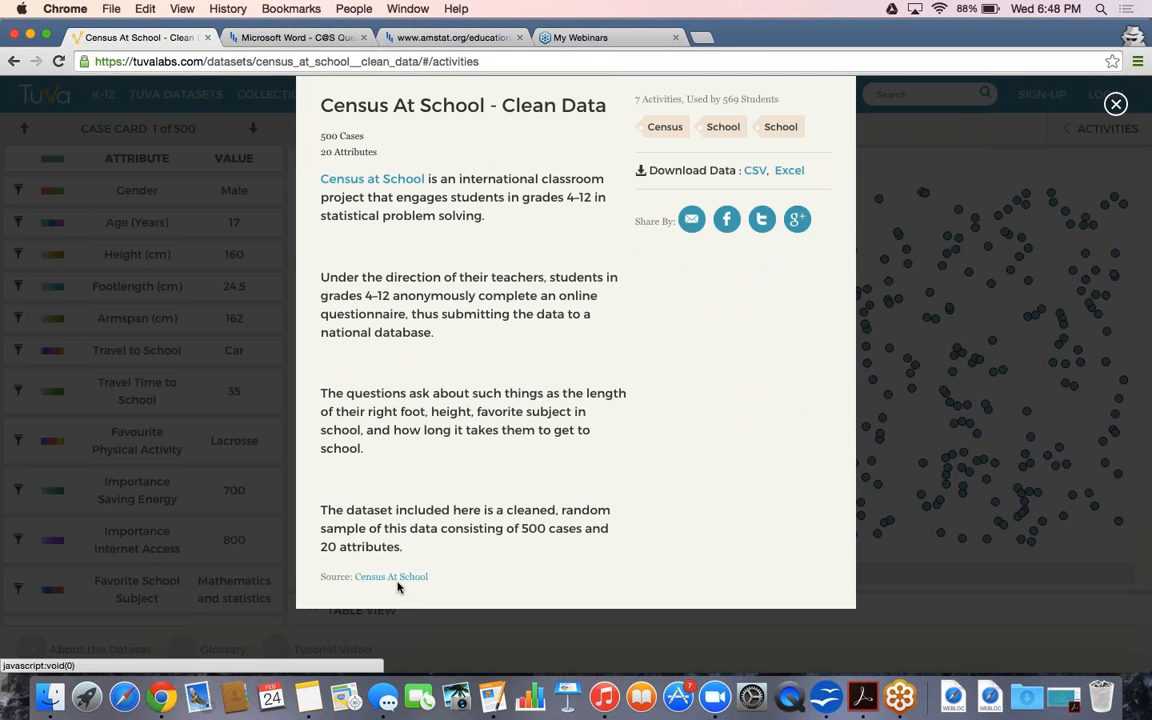
Dismiss the dataset information, then read through the Glossary's terms such as Dot Plot and Box Plot and close it
click(906, 569)
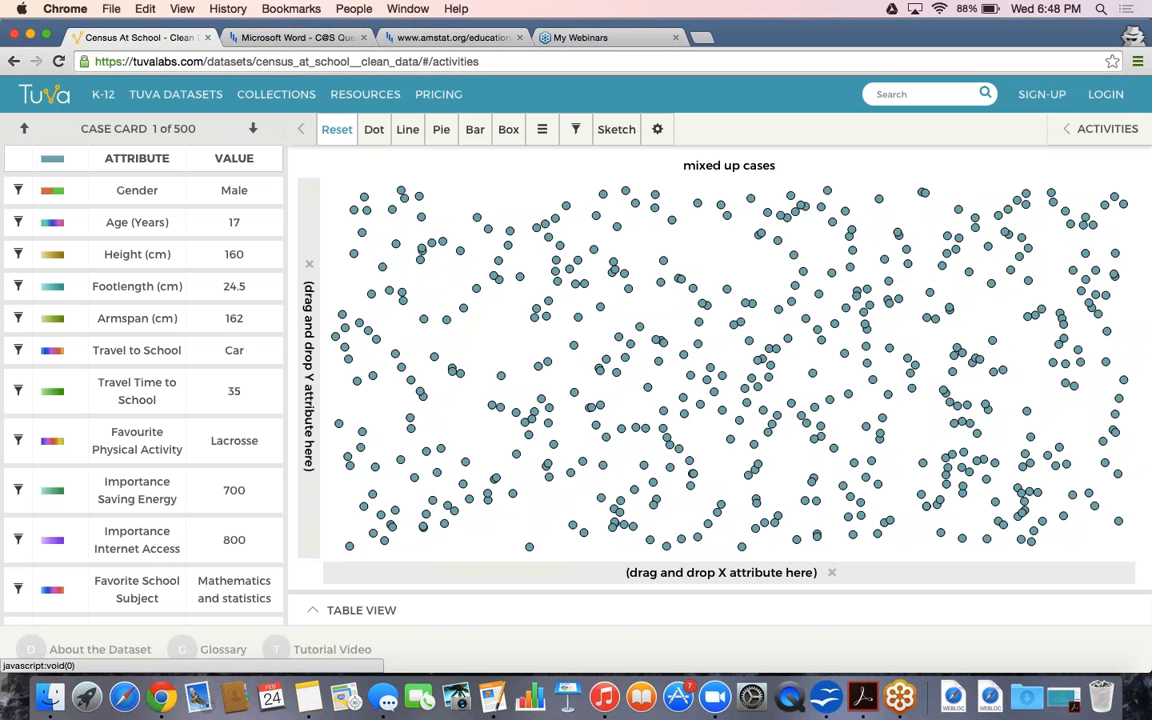
click(190, 652)
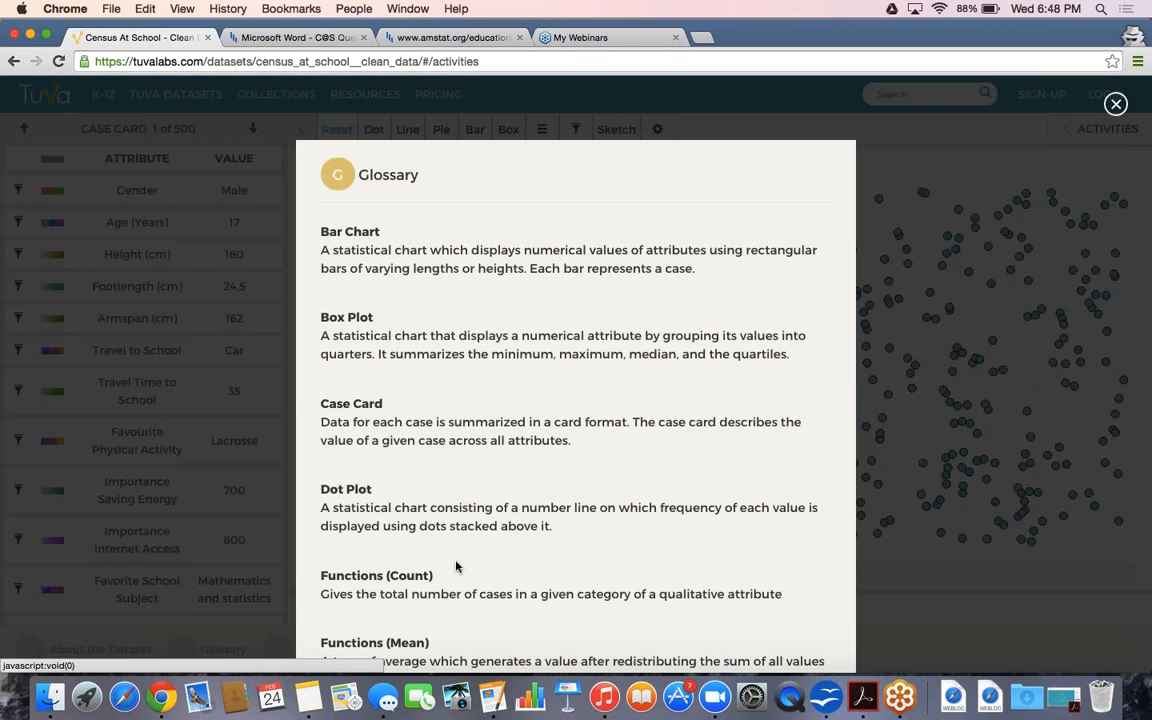
scroll(487, 554, down, 5)
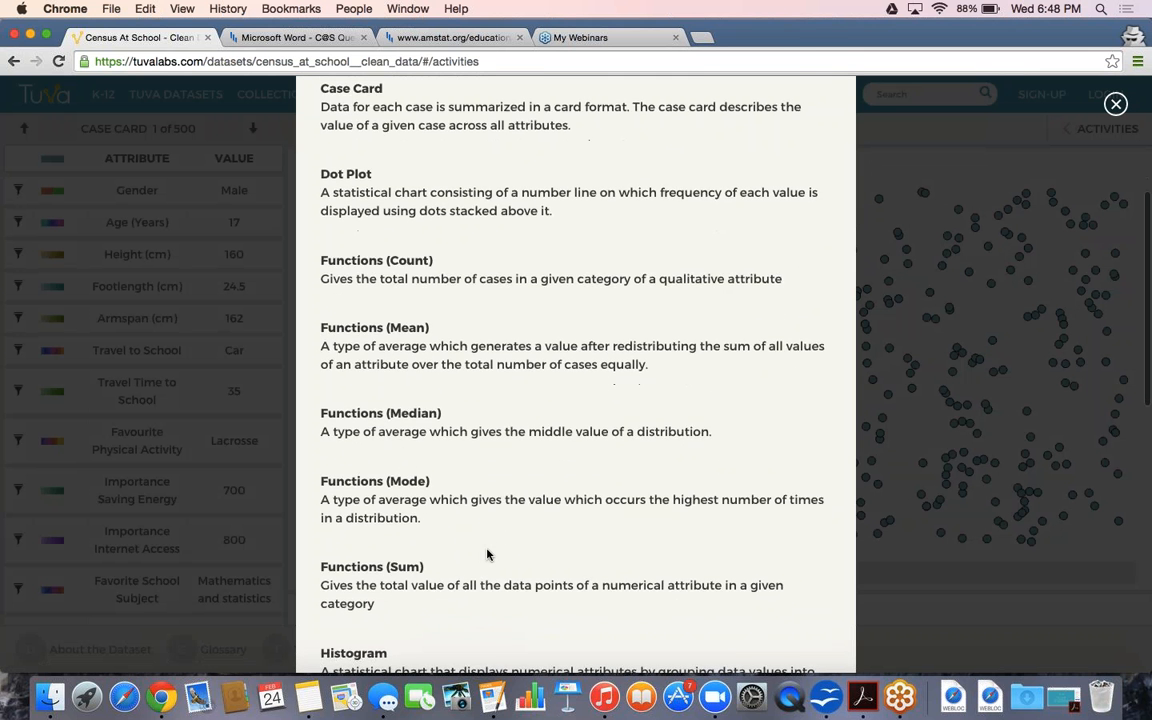
scroll(487, 552, down, 3)
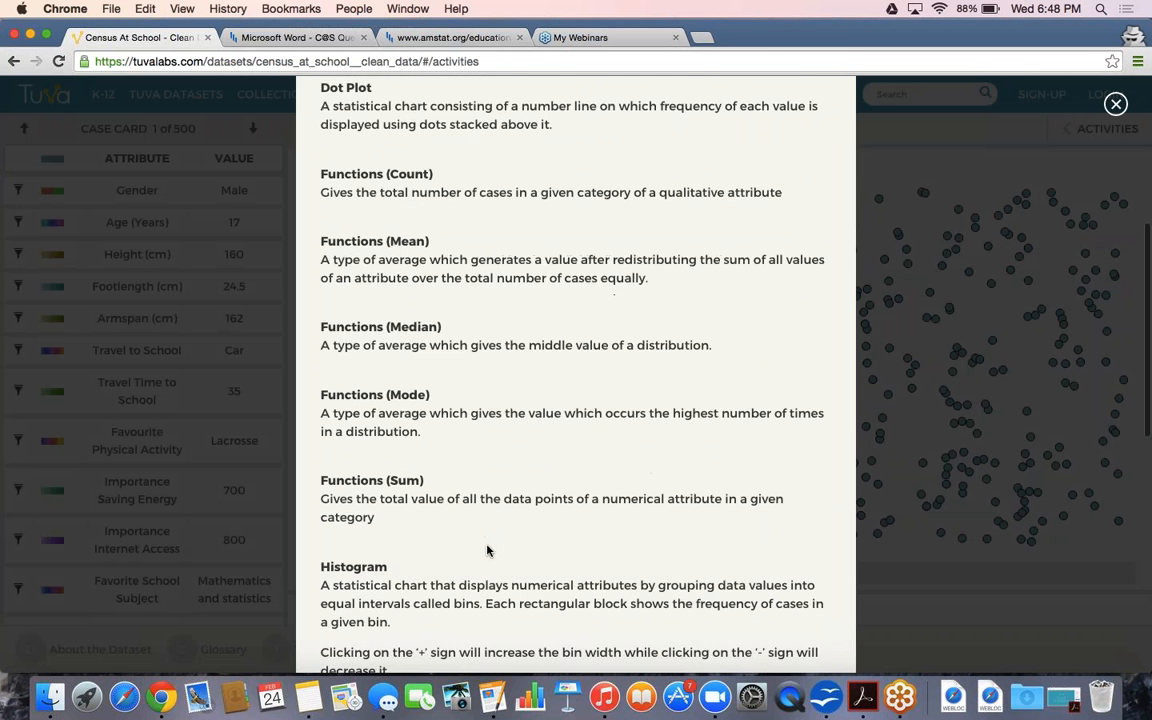
scroll(487, 549, down, 5)
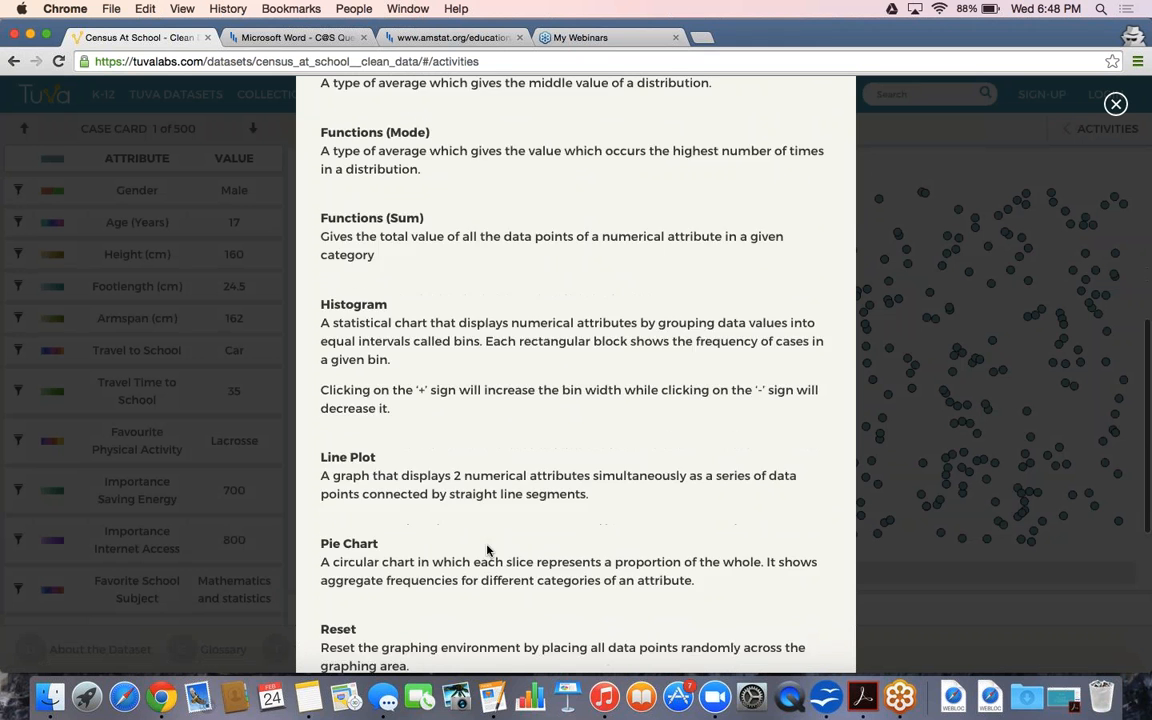
scroll(487, 549, down, 4)
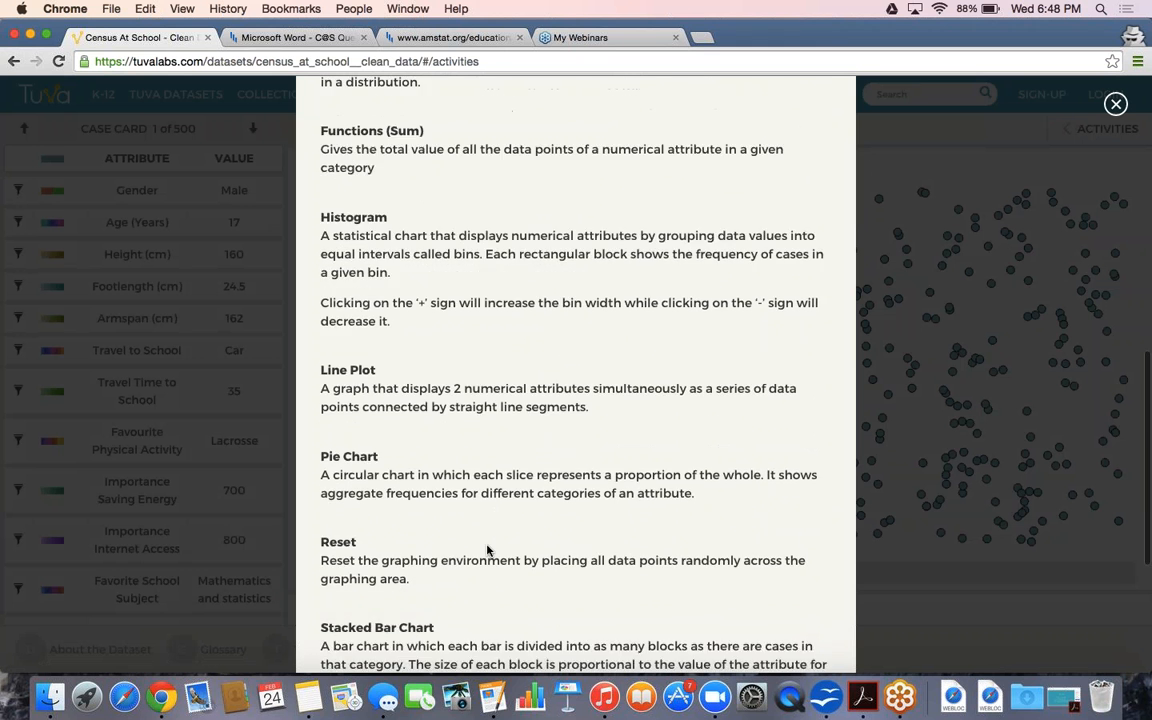
scroll(487, 549, down, 3)
scroll(487, 549, up, 13)
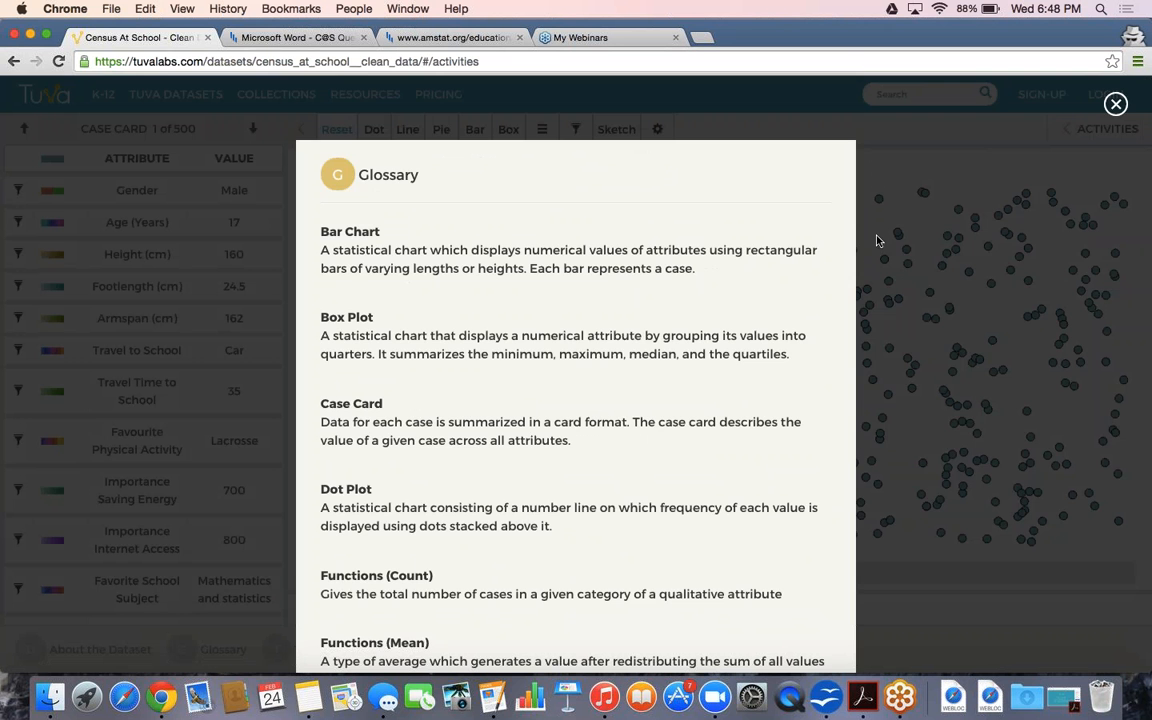
click(1116, 103)
click(305, 649)
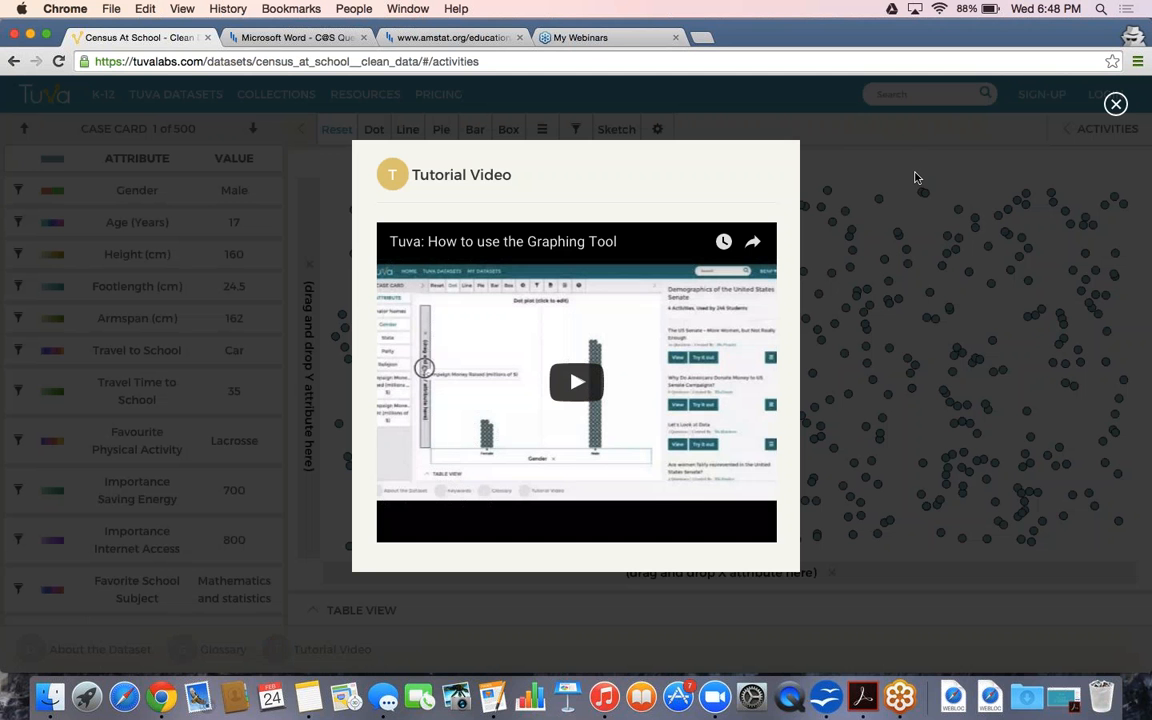
click(914, 177)
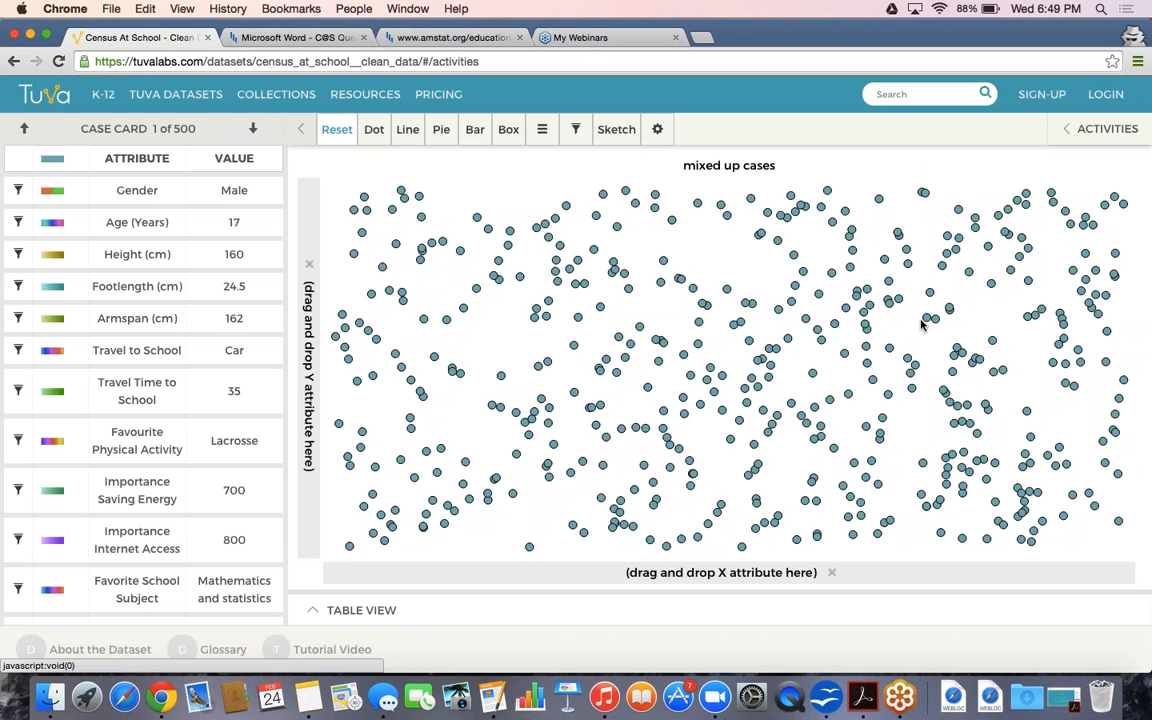
Colour the dots by Age (Years) and set Age (Years) as the horizontal axis, briefly trying Height (cm)
click(205, 224)
drag(205, 224, 502, 585)
drag(205, 254, 458, 579)
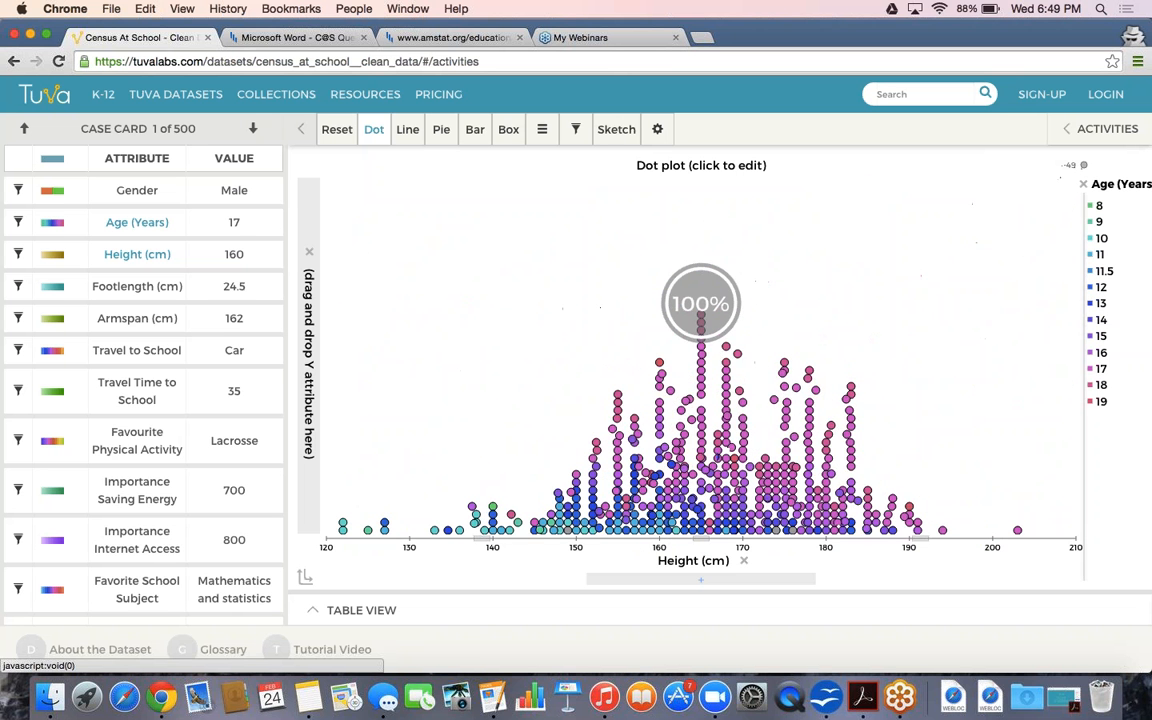
drag(180, 224, 446, 550)
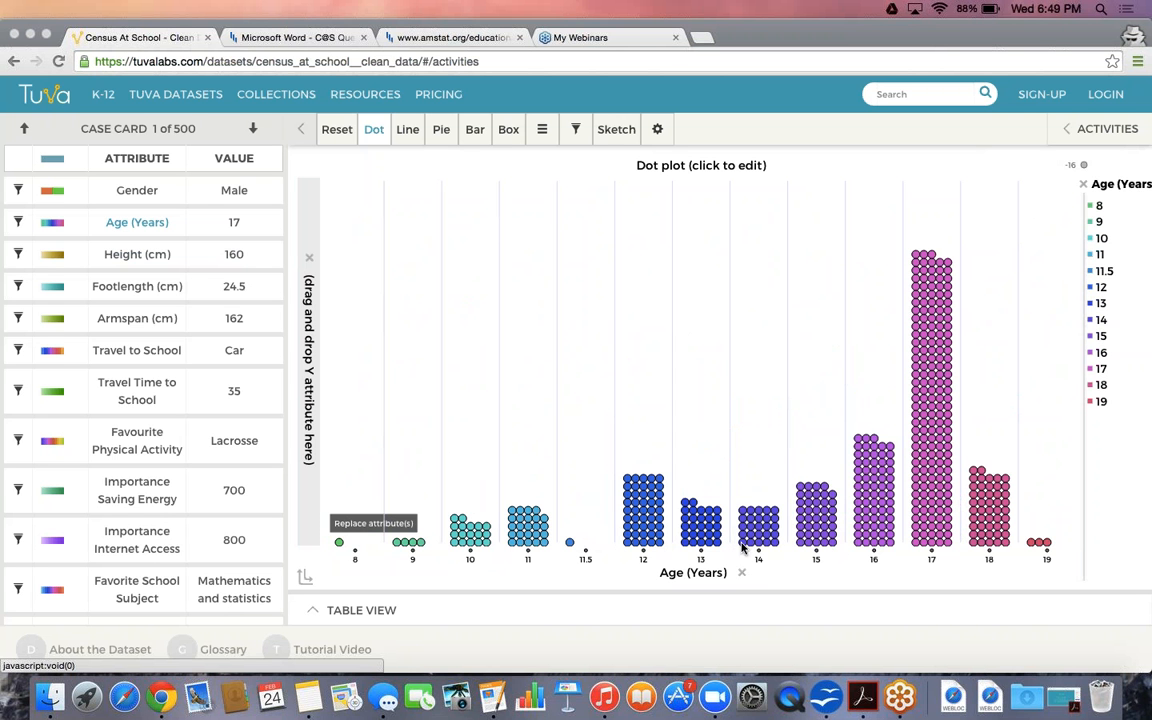
Add Count by Category and Percent by Category labels above each age column
click(541, 131)
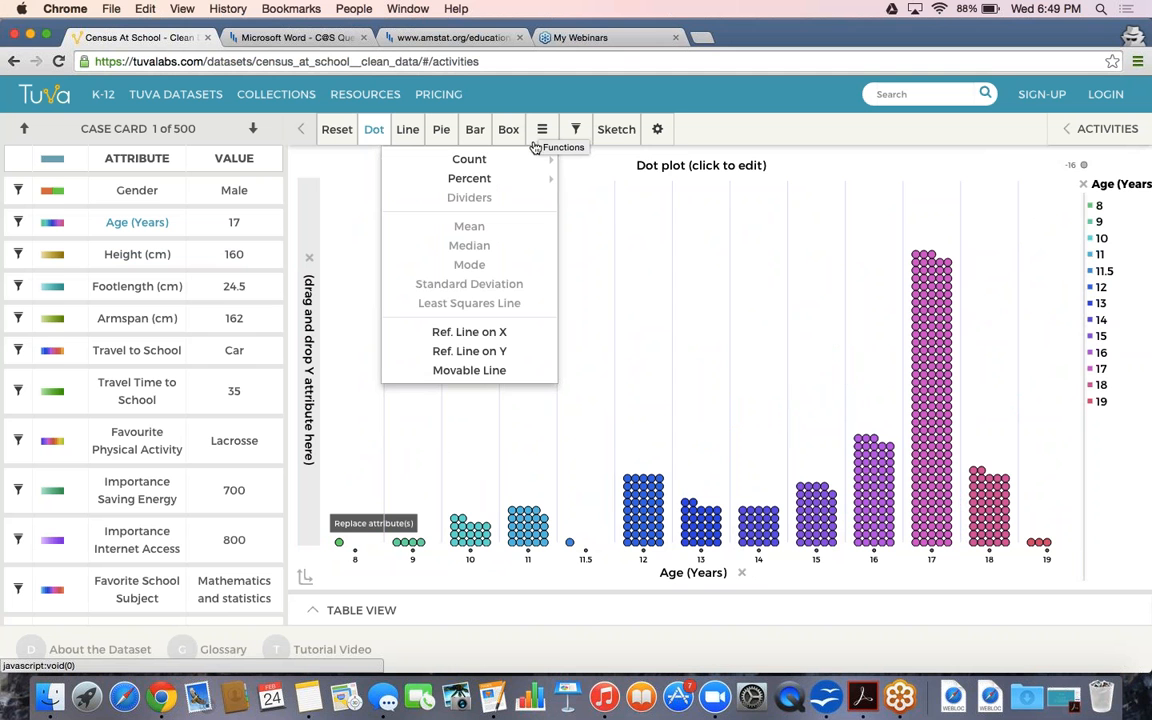
mouse_move(521, 164)
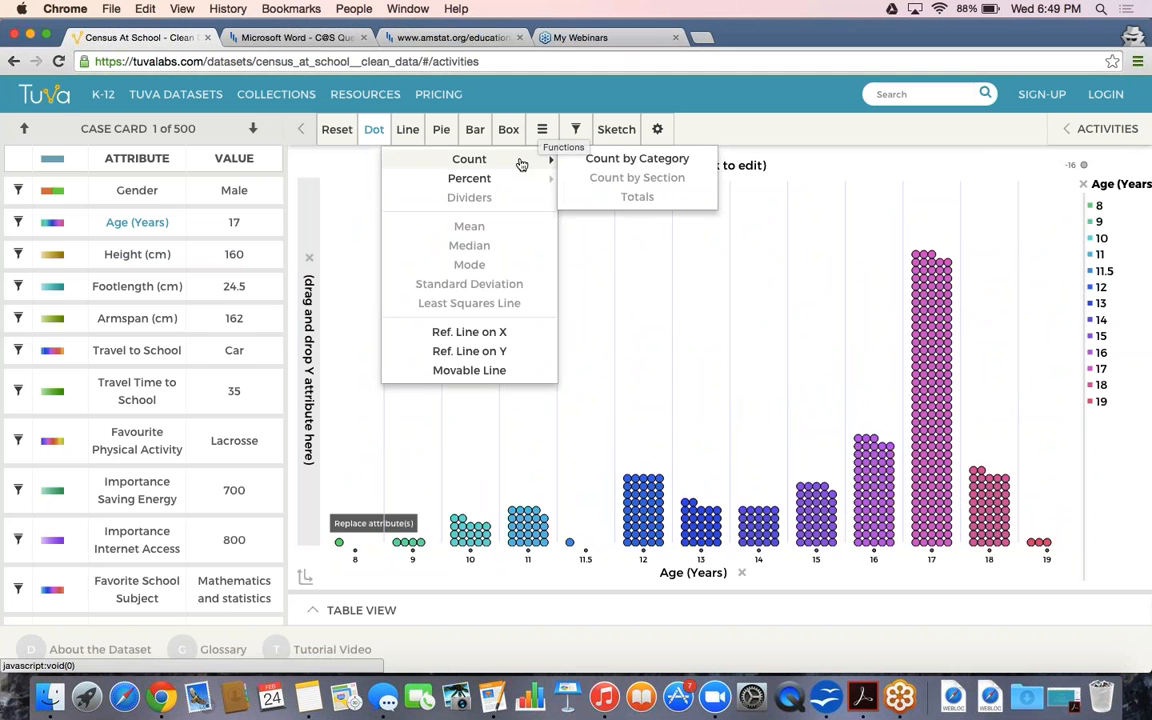
click(611, 160)
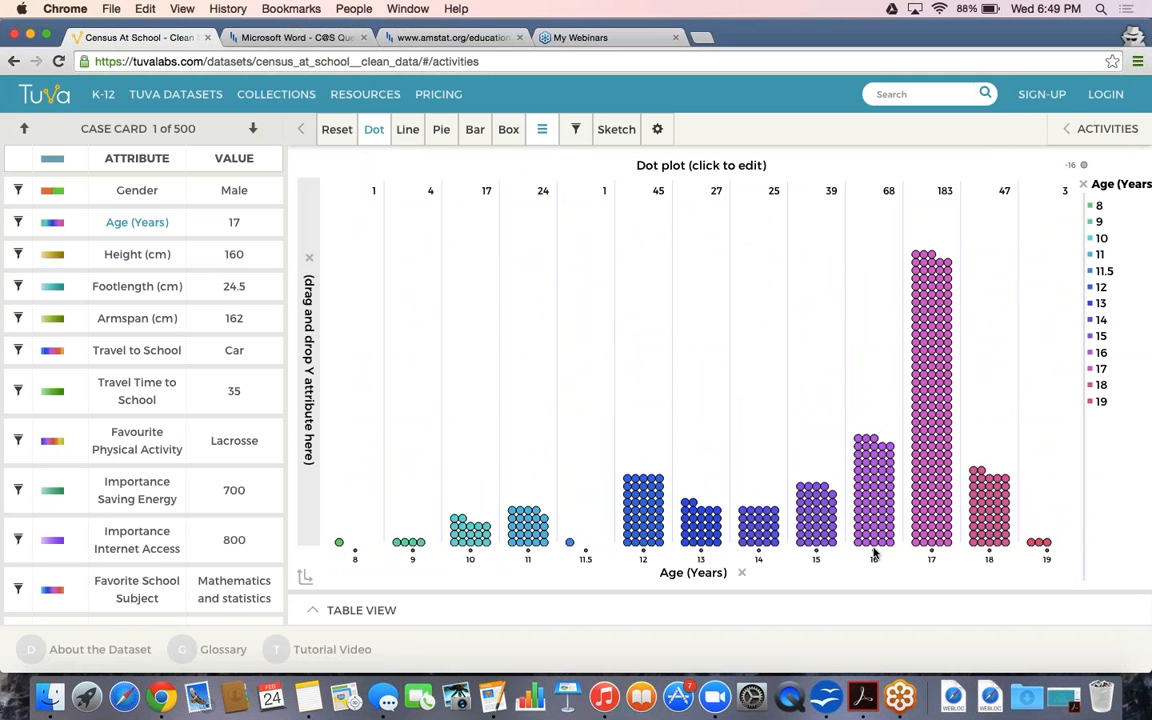
click(541, 129)
mouse_move(530, 178)
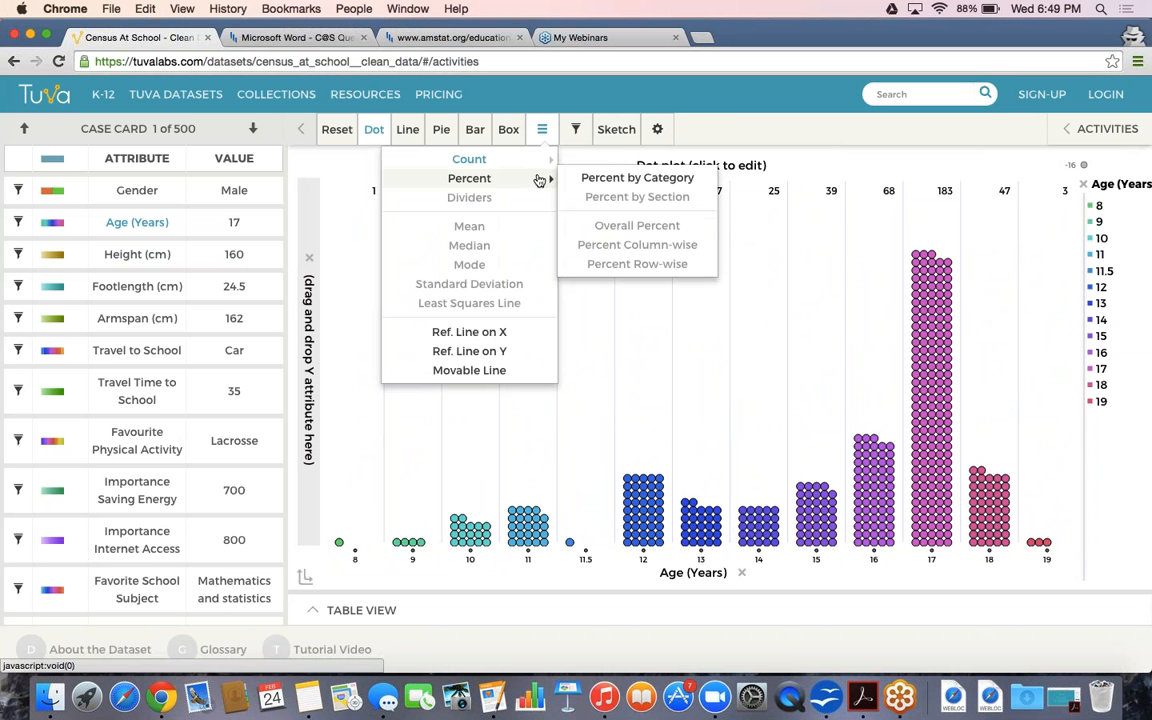
click(580, 180)
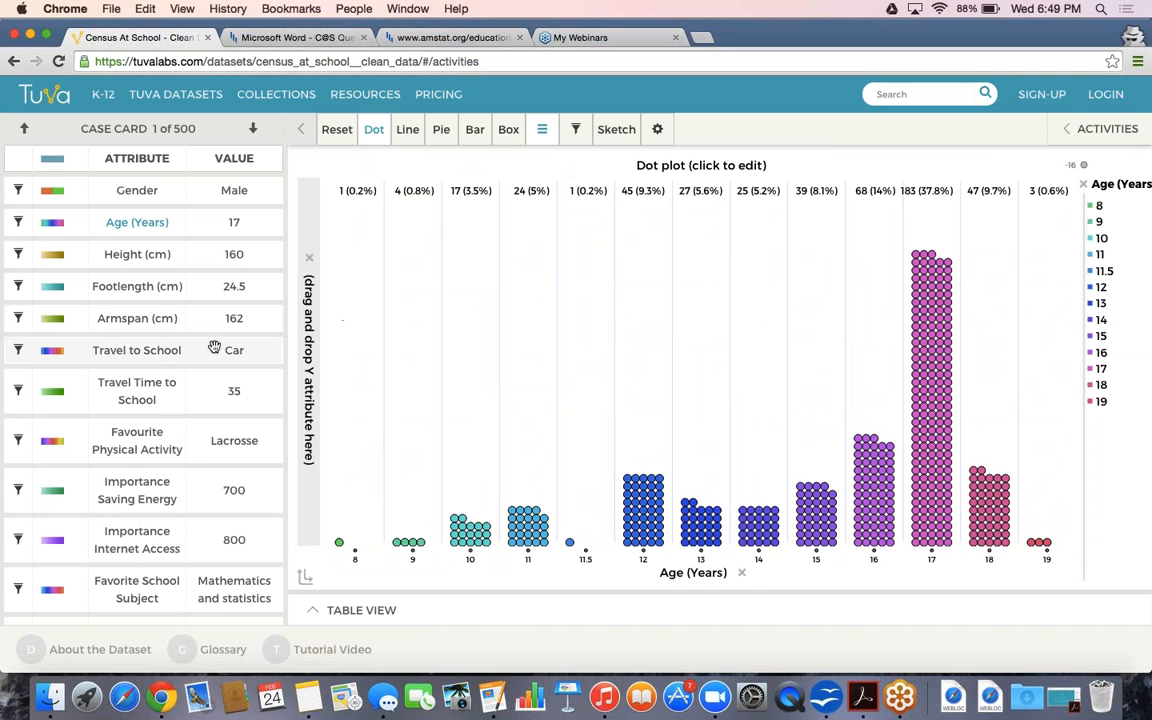
Replace Age (Years) on the horizontal axis with Favorite School Subject
scroll(200, 320, down, 1)
scroll(215, 405, down, 5)
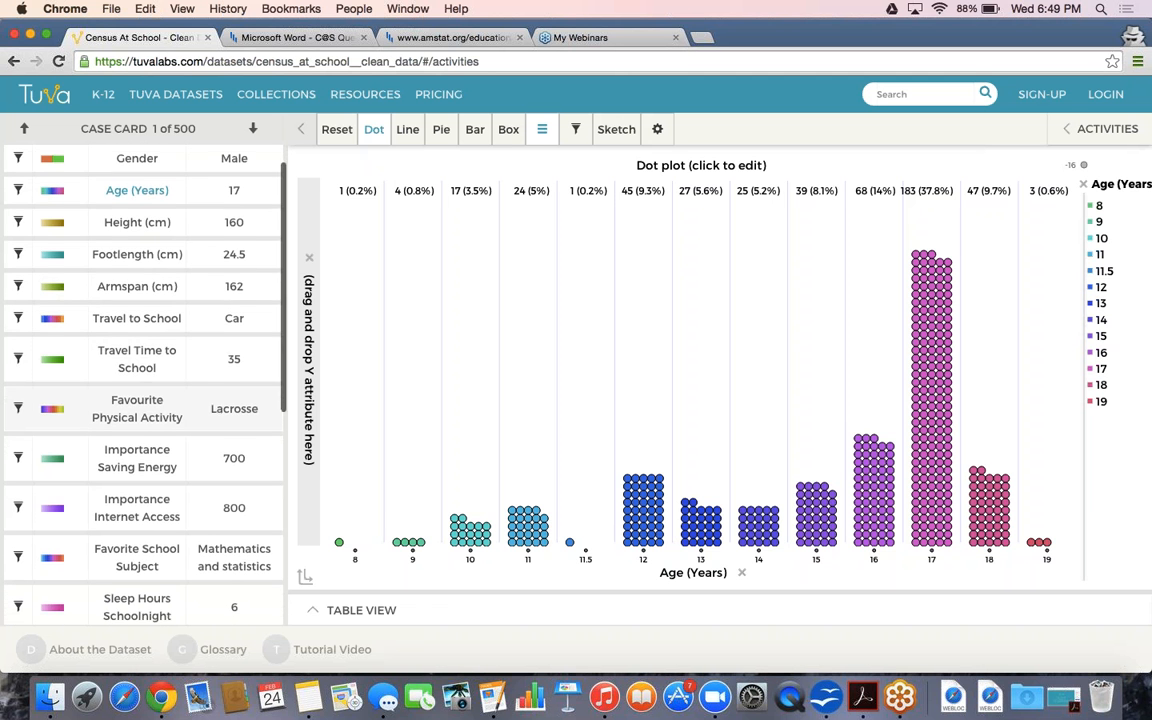
drag(190, 423, 456, 566)
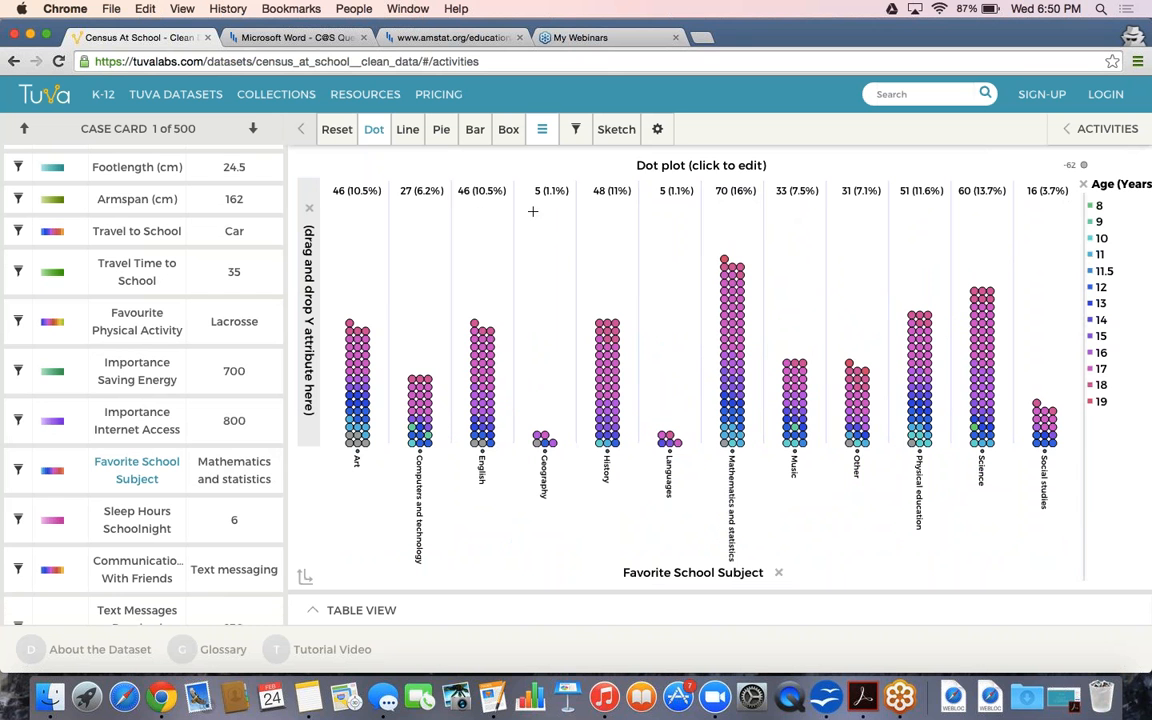
click(541, 129)
Replace the 'Dot plot' title with 'Favorite Subject (Count & Percentage) from our Census Survey'
click(660, 130)
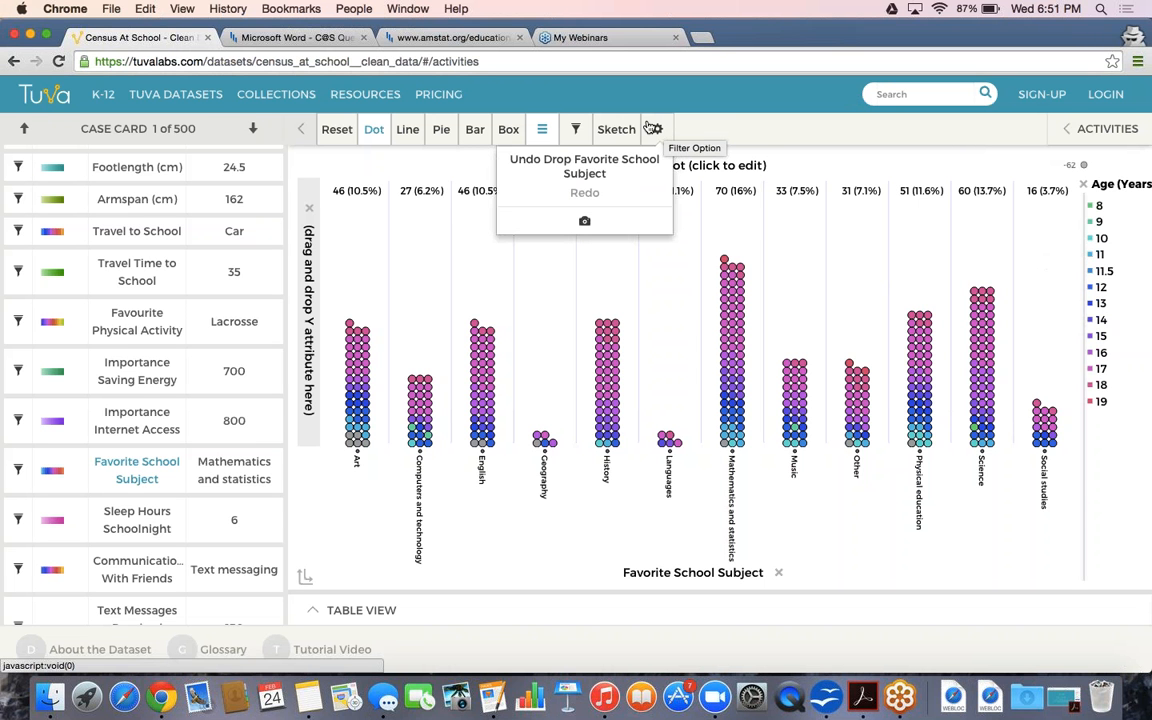
click(655, 129)
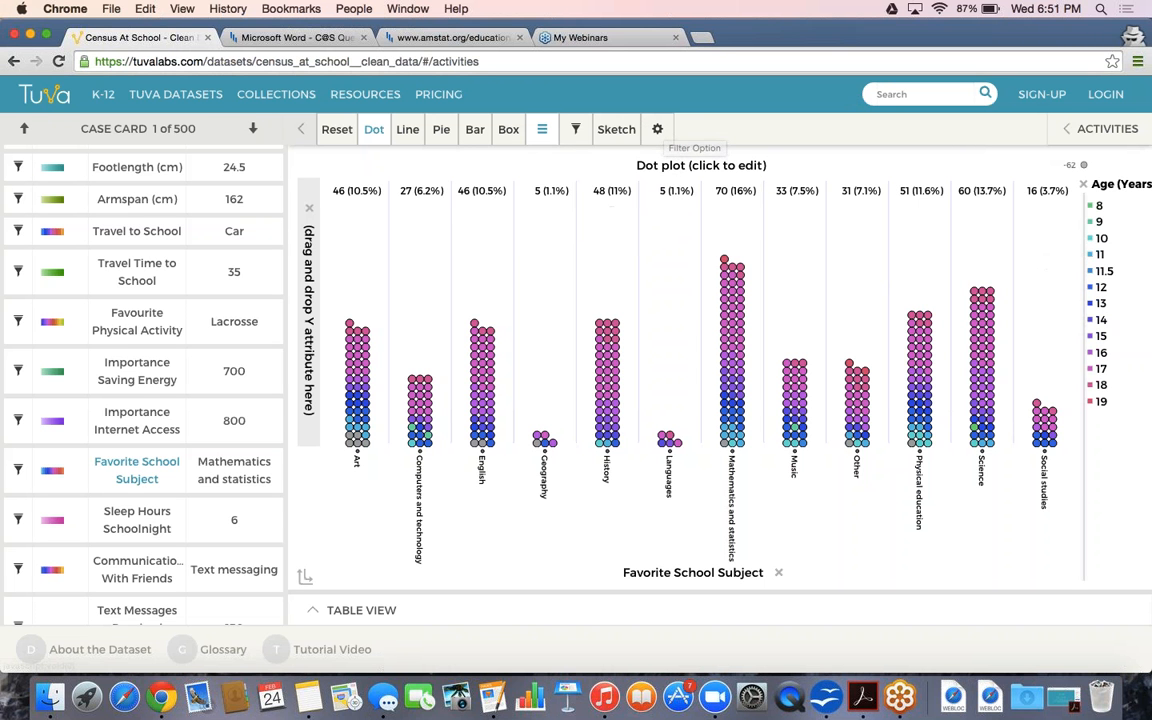
click(655, 129)
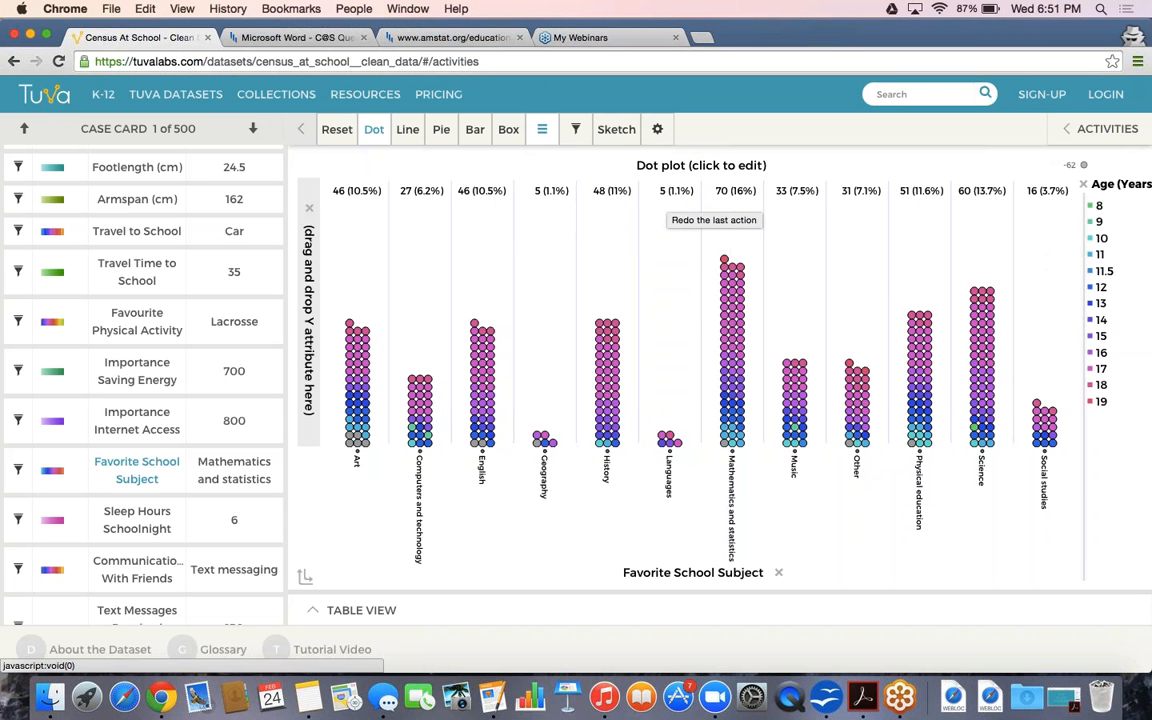
click(700, 170)
key(super+a)
key(BackSpace)
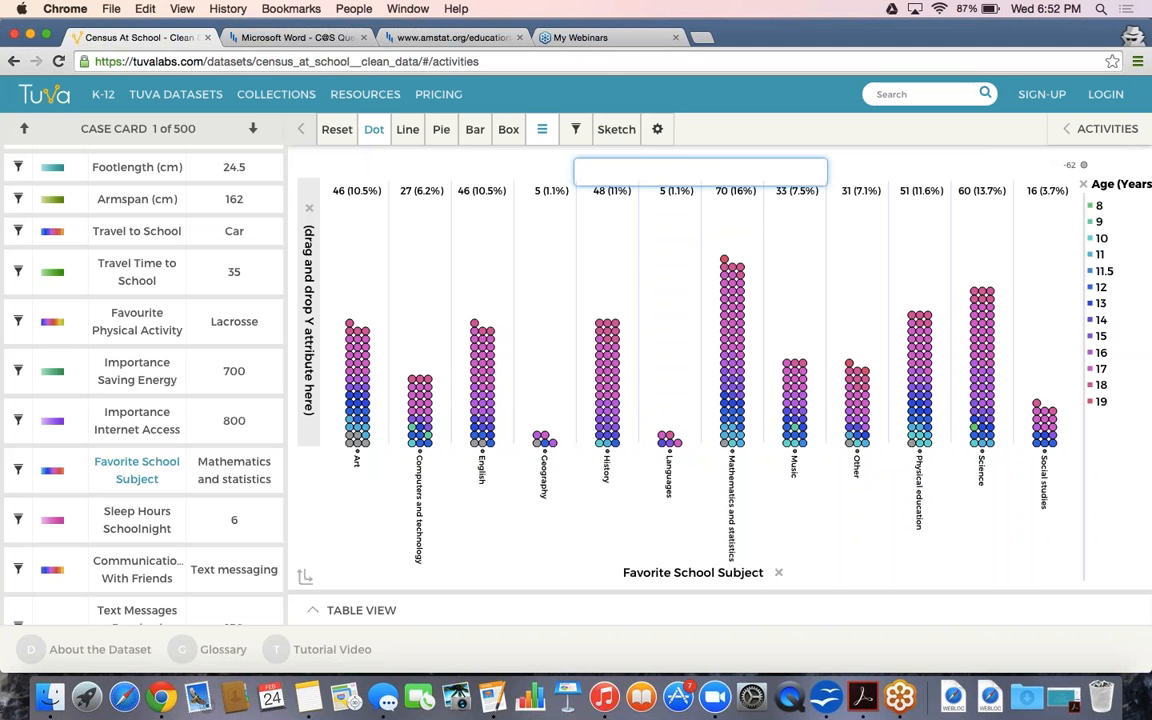
text(Favorite Sub)
key(BackSpace)
key(BackSpace)
text(ubject (Count & Percentage))
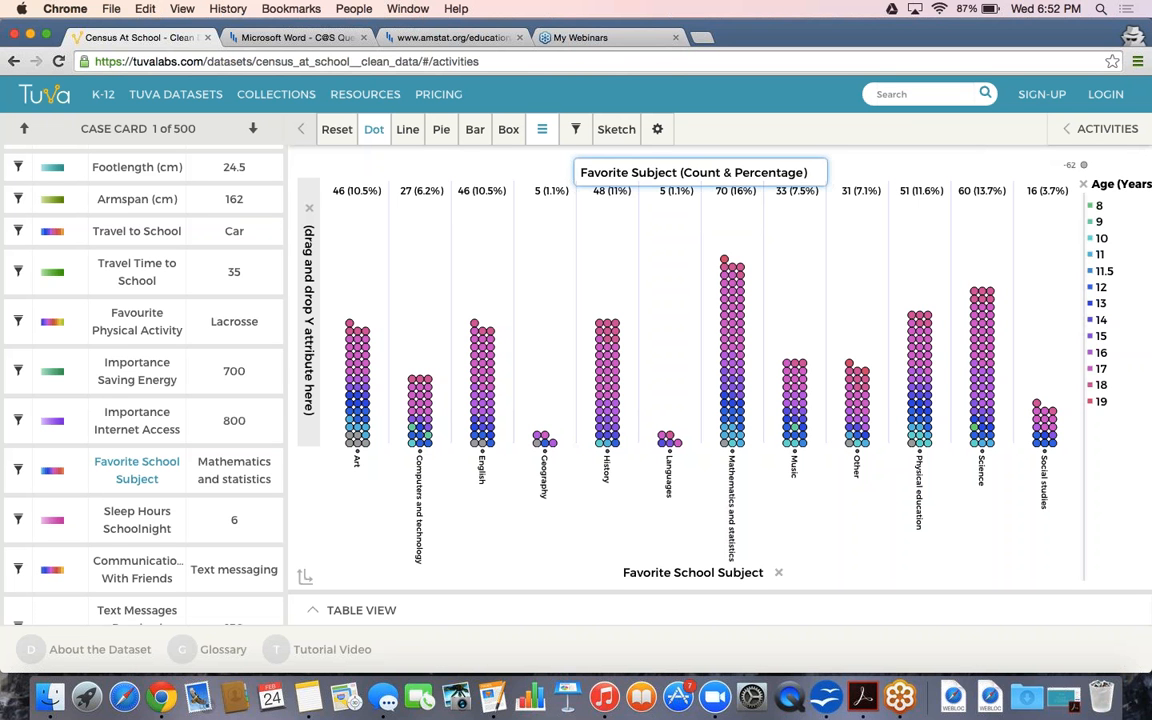
text( from o)
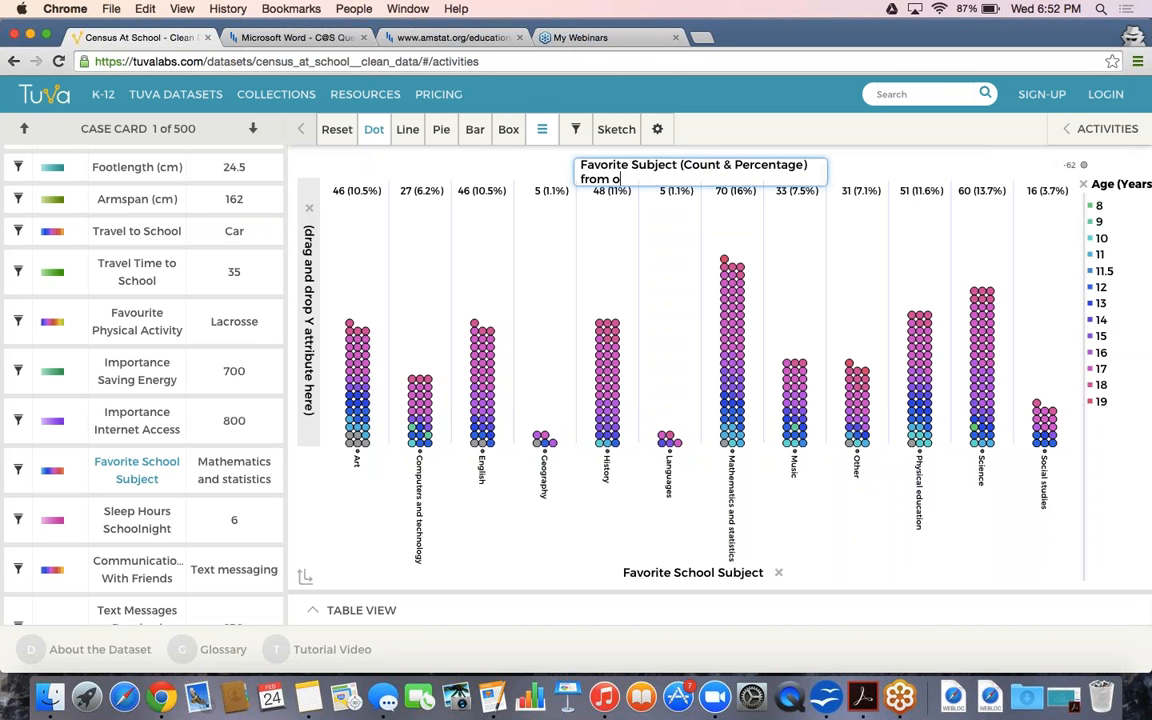
text(ur Census Survey)
key(Return)
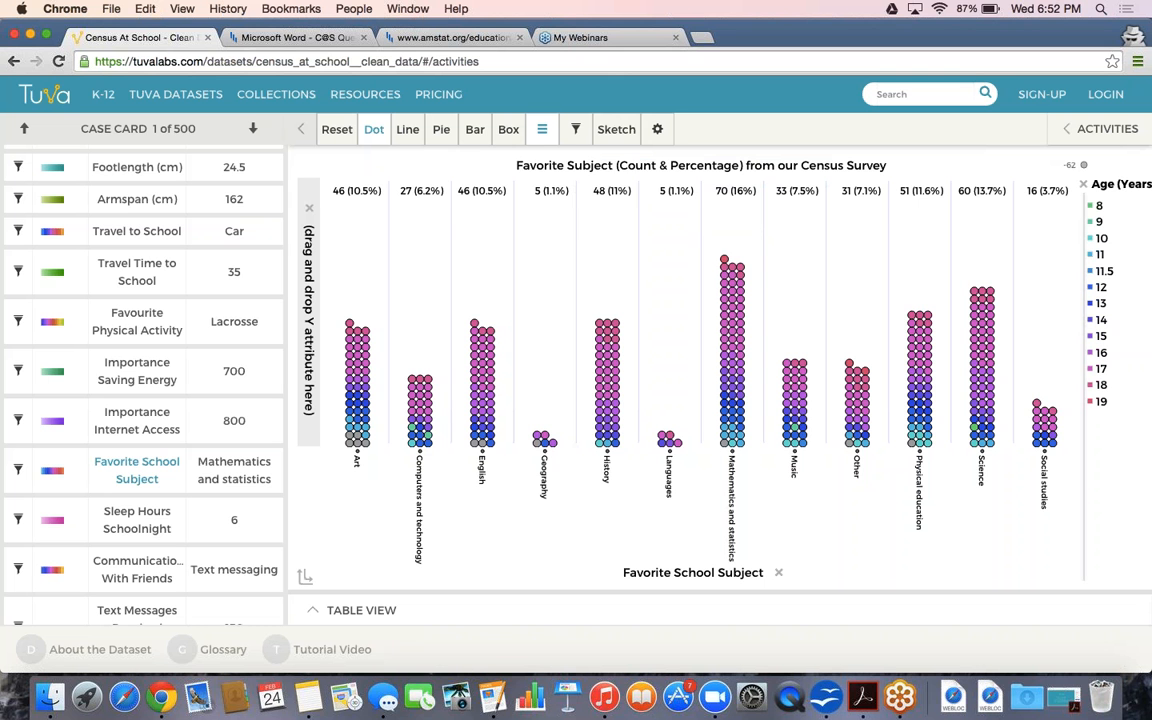
click(655, 127)
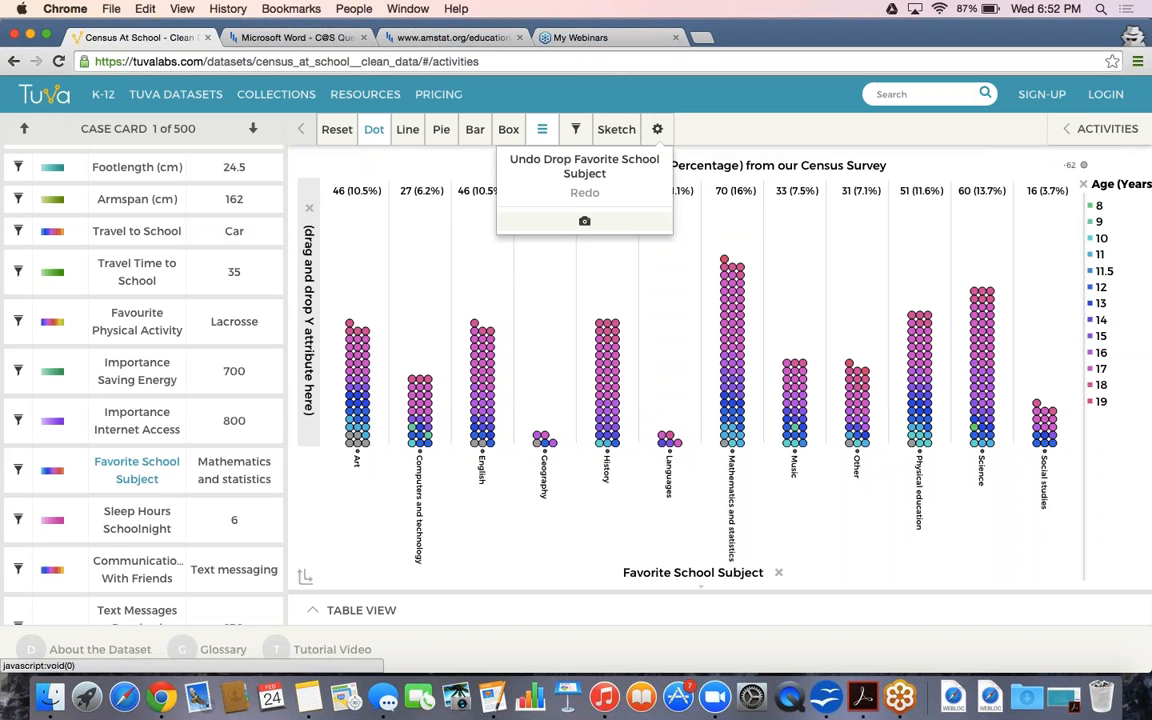
click(585, 221)
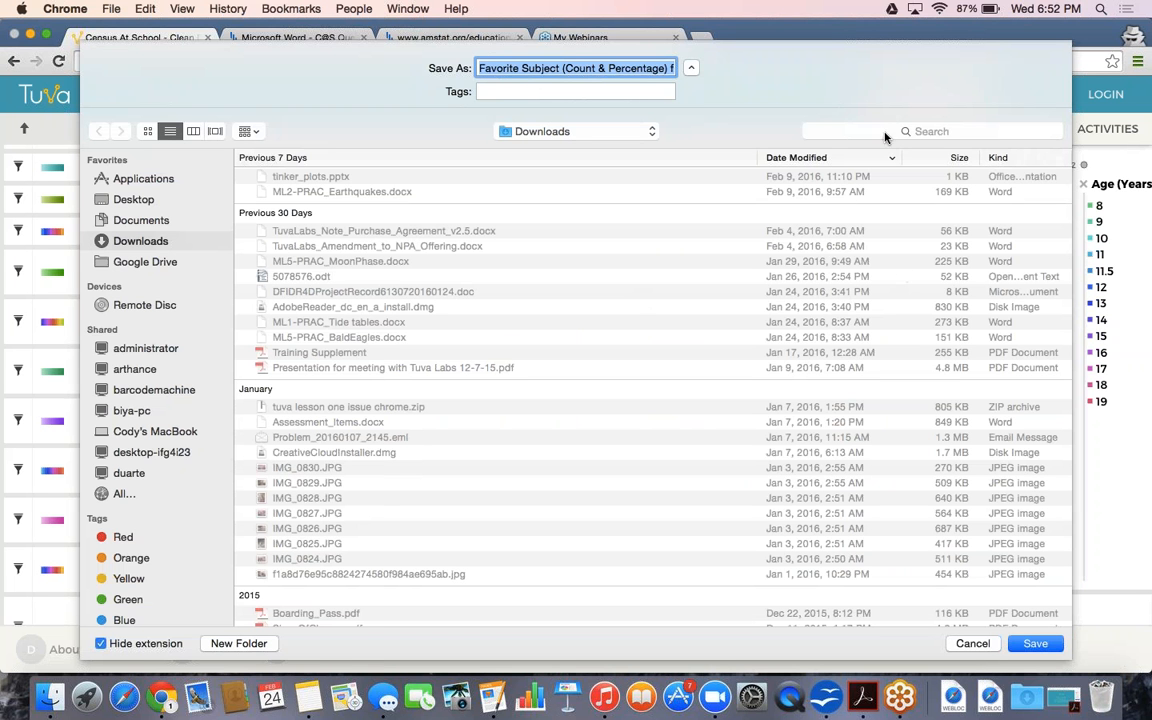
click(975, 648)
click(973, 645)
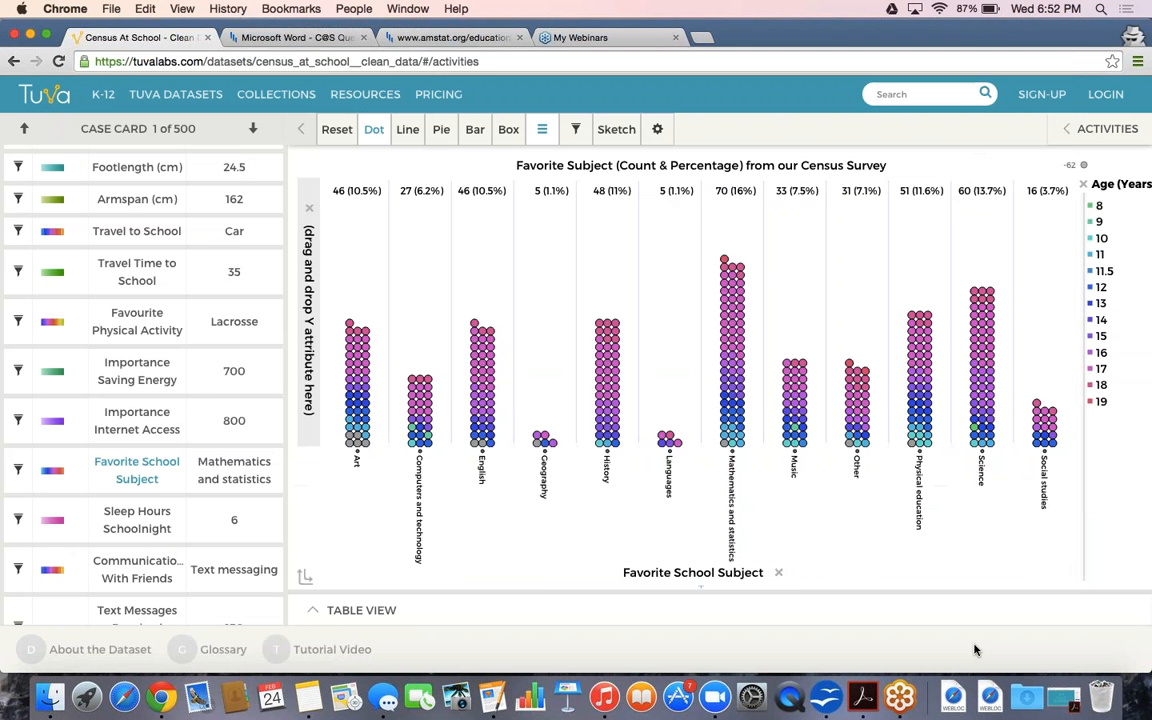
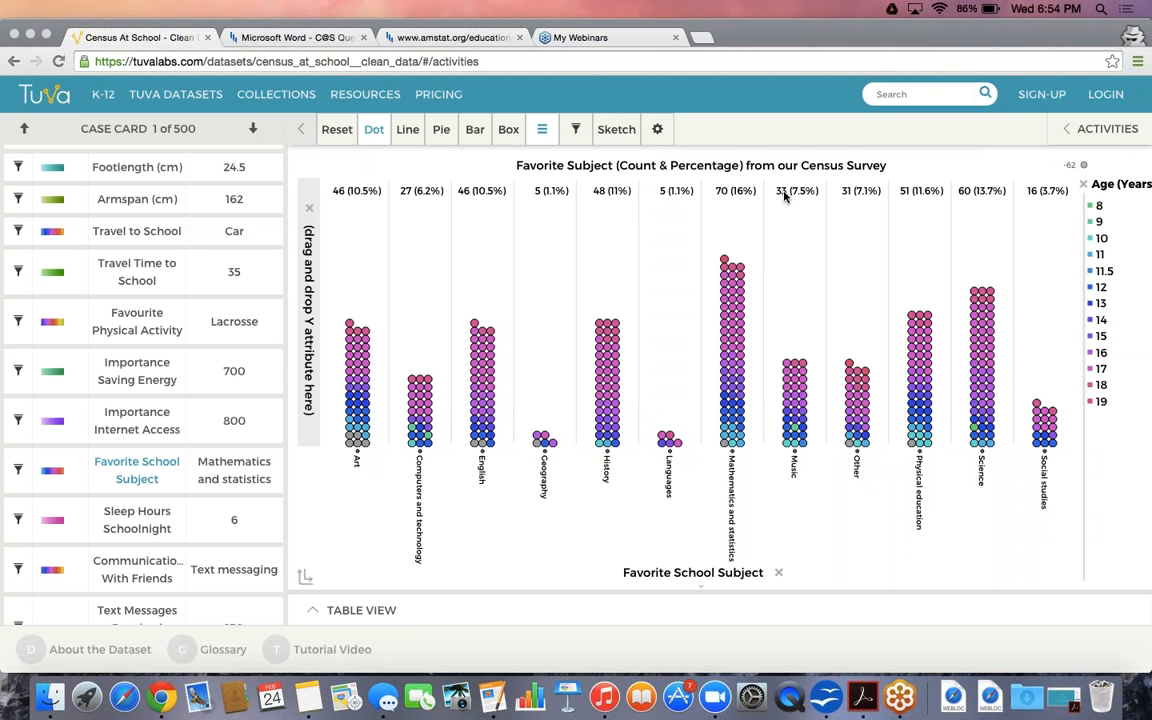
Log into Tuva with the account username and password, then dismiss the Census At School dataset info card
click(548, 172)
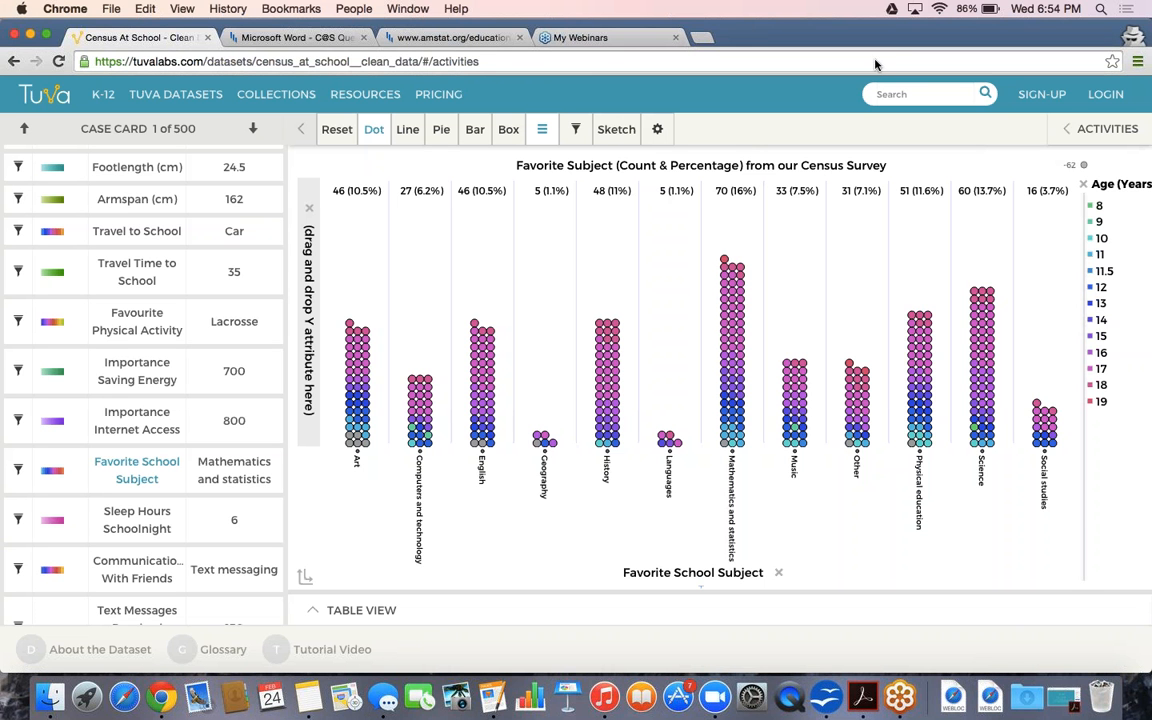
click(1106, 96)
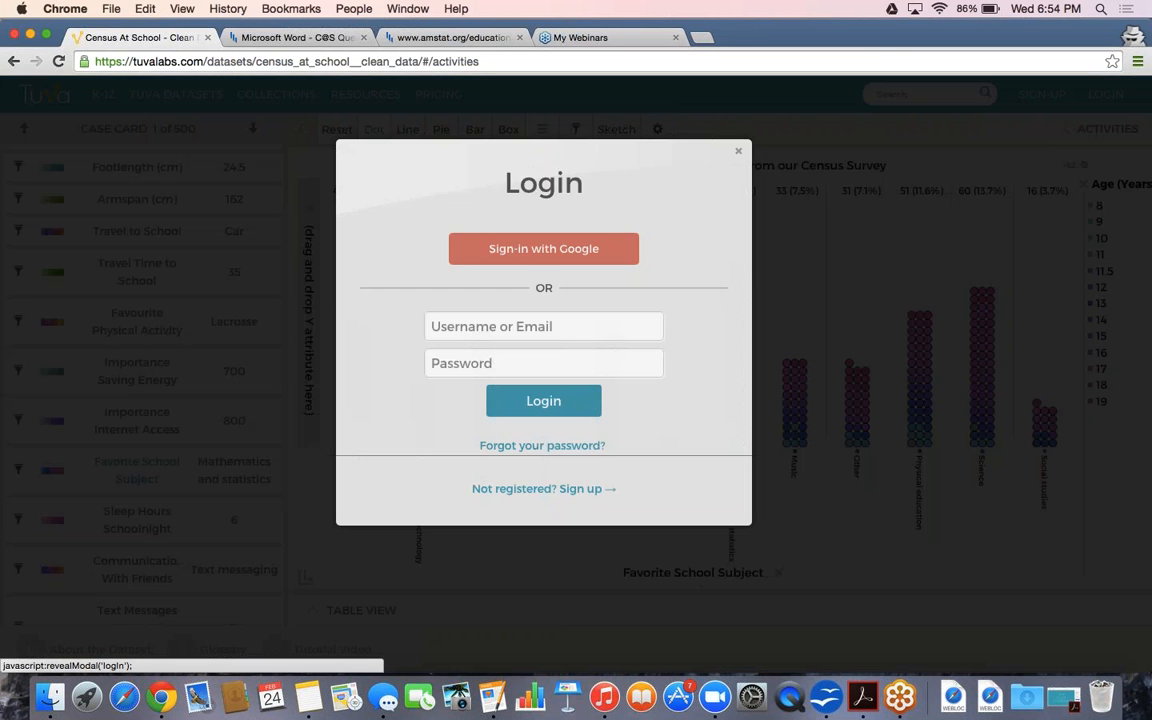
click(496, 342)
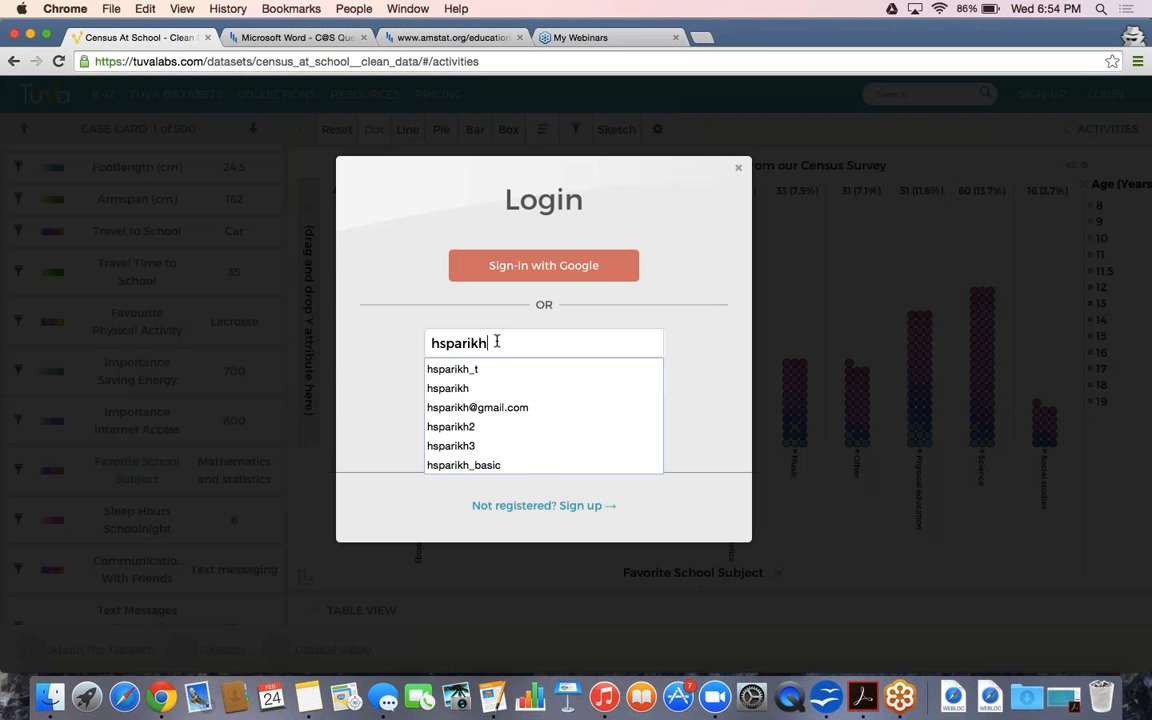
key(Tab)
text(••••••••)
key(Return)
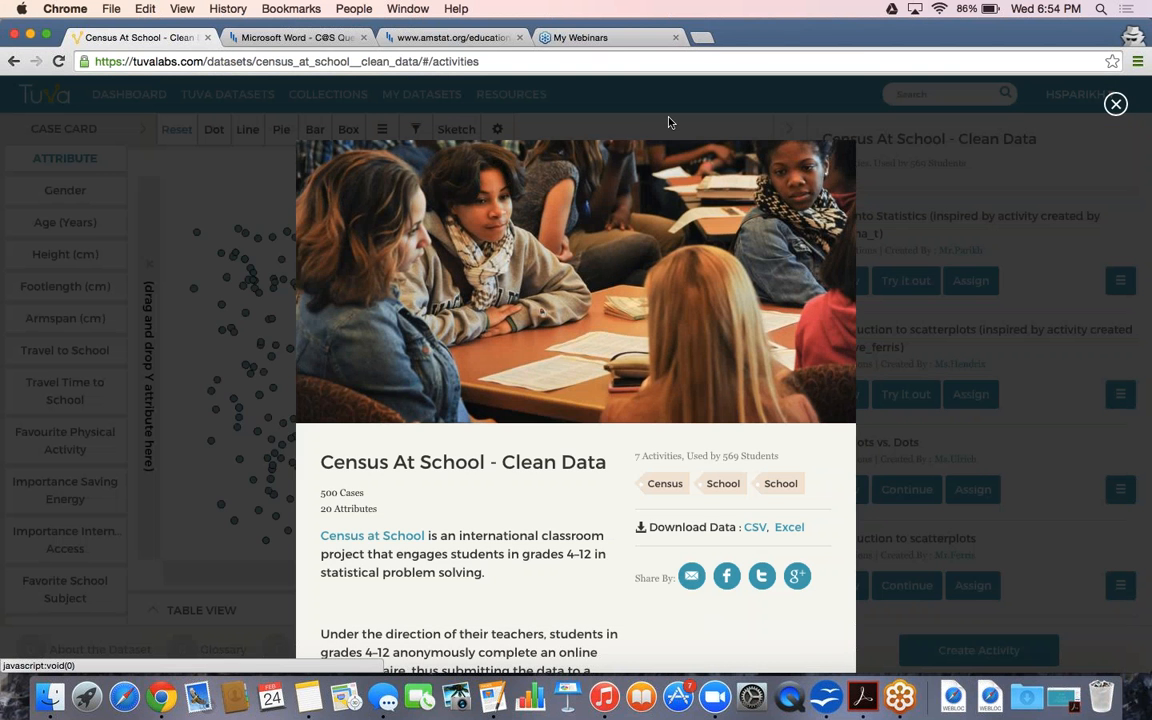
click(601, 104)
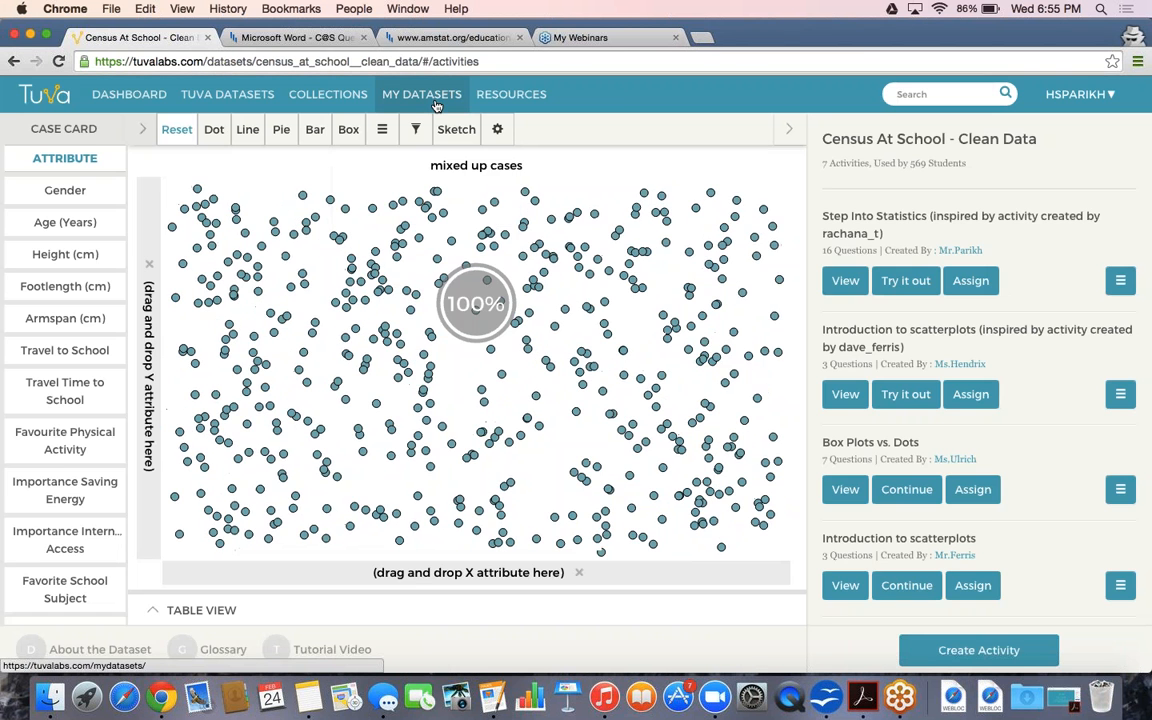
Go to My Datasets to show the upload form for file, Google Drive or Dropbox import
click(437, 100)
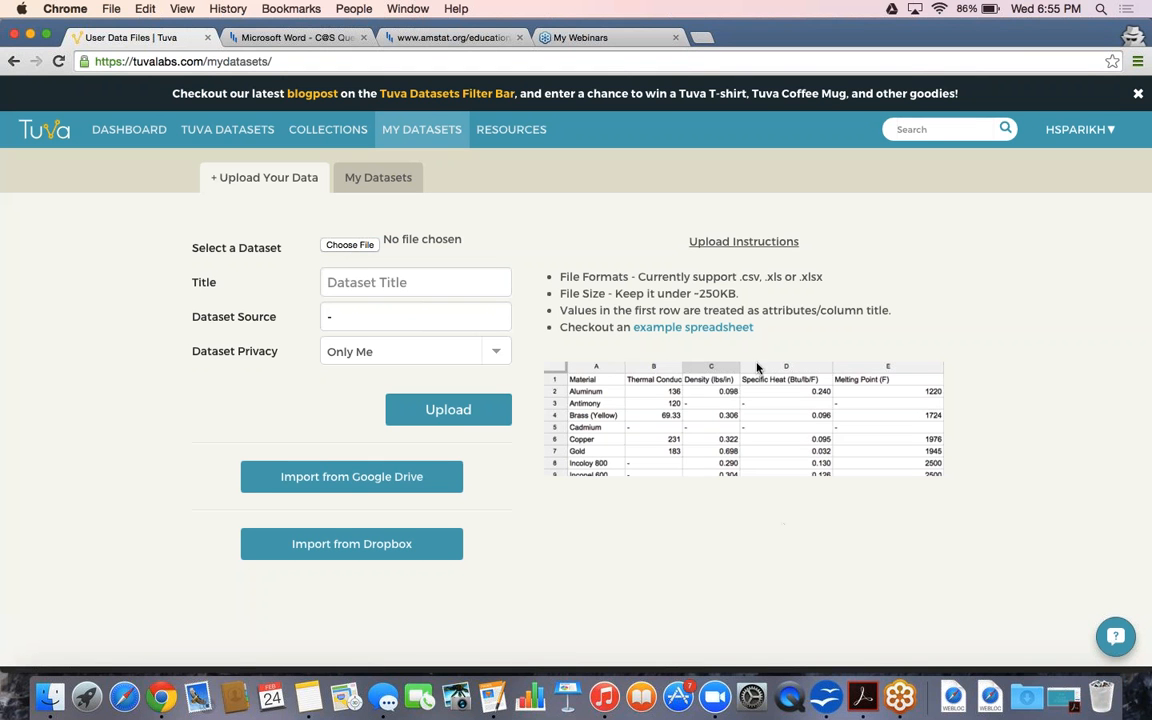
Open the linked example spreadsheet, Tuva_Sample_Sheet, in a new tab
click(675, 333)
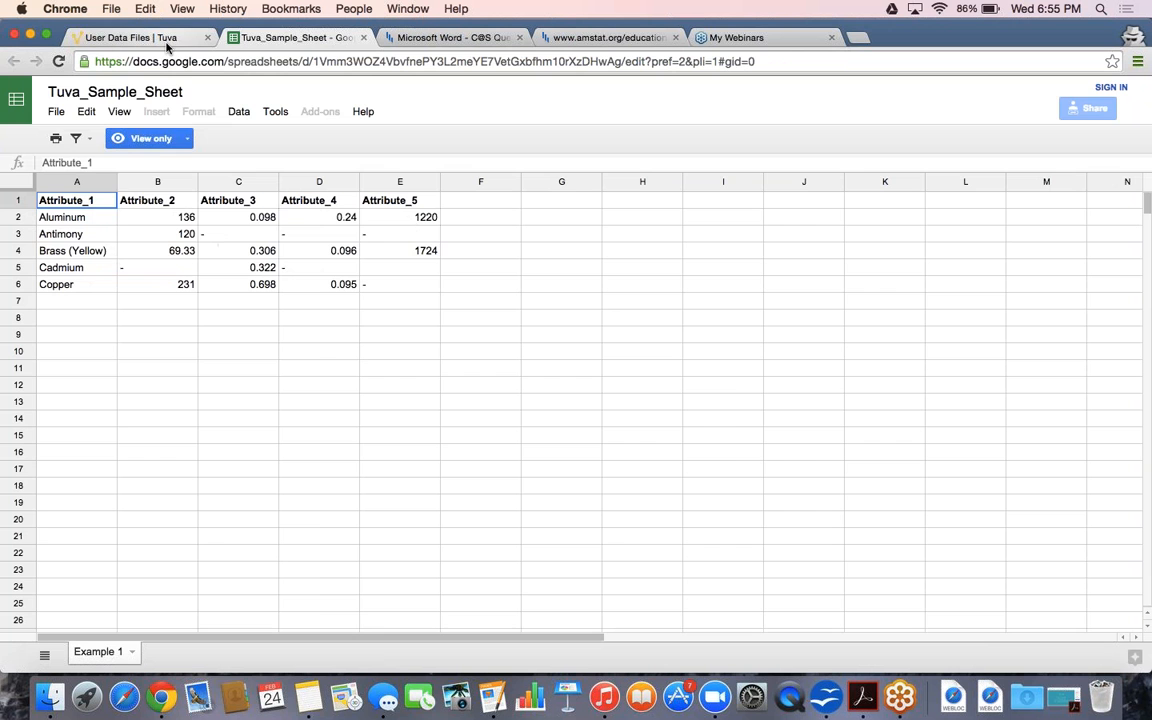
Return to the Tuva tab and list the uploaded datasets, starting with Gravitational Acceleration Experimental Data
click(140, 38)
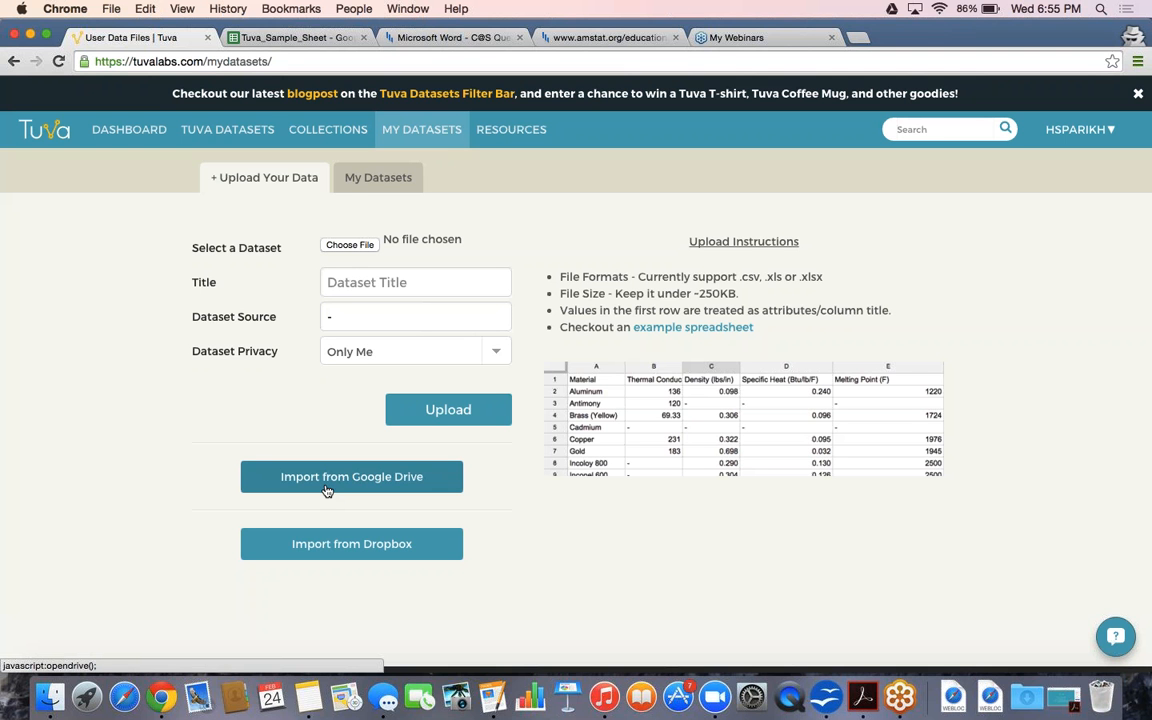
click(360, 187)
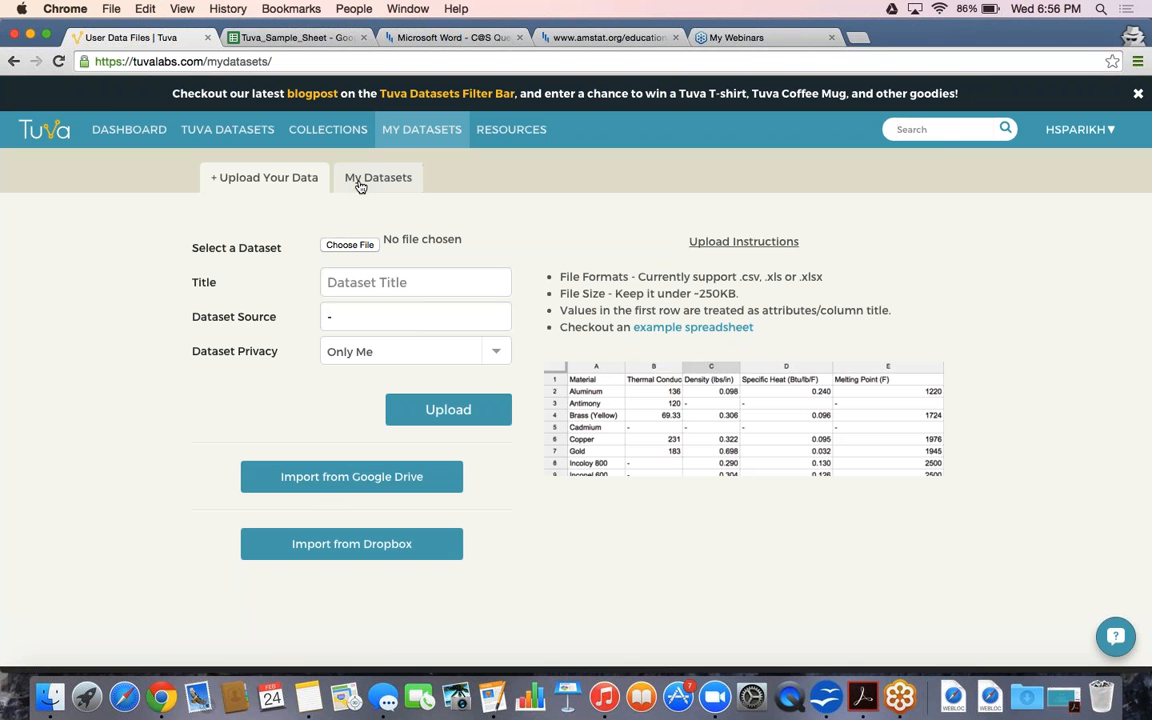
scroll(473, 374, down, 1)
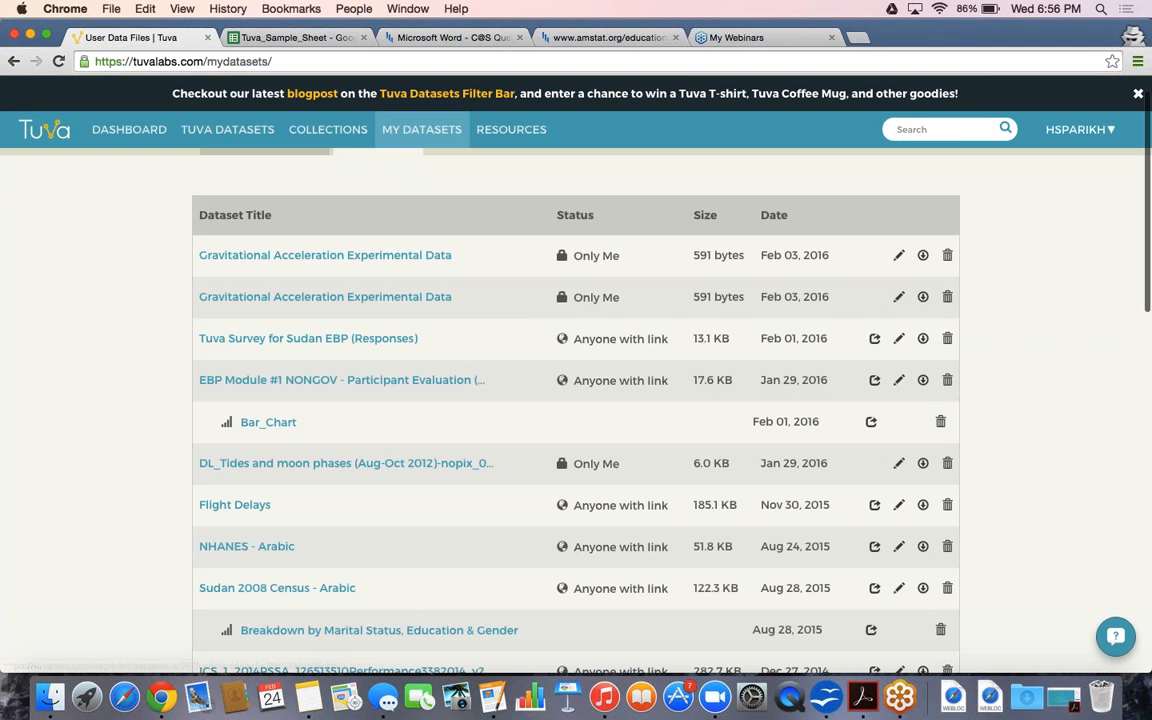
scroll(446, 330, up, 1)
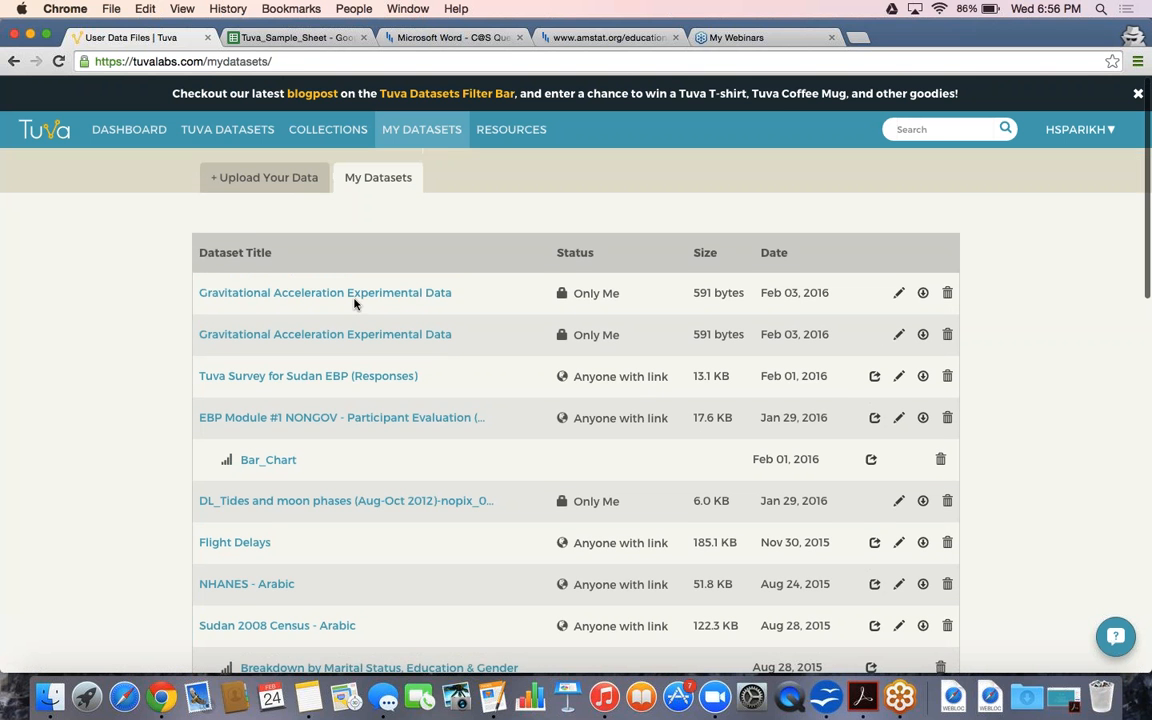
Open the first Gravitational Acceleration Experimental Data dataset, then start a new browser tab
click(325, 292)
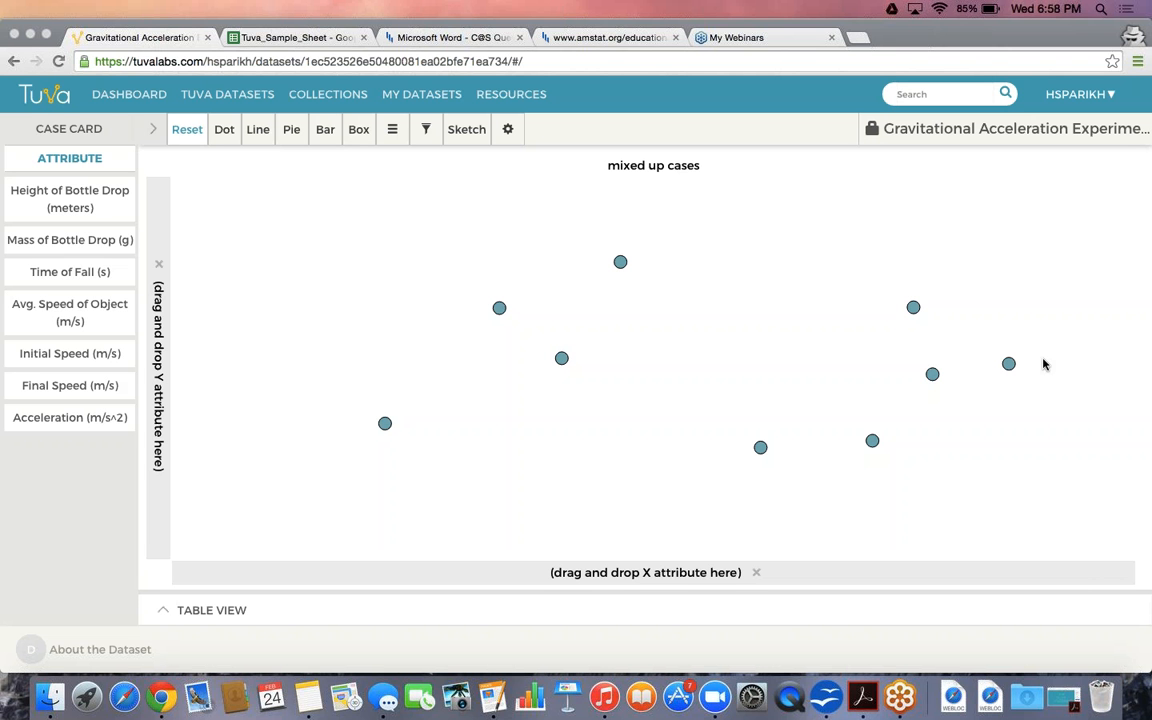
click(858, 40)
Load tuvalabs.com and go to the Collections page
text(tuvalabs.com)
key(Return)
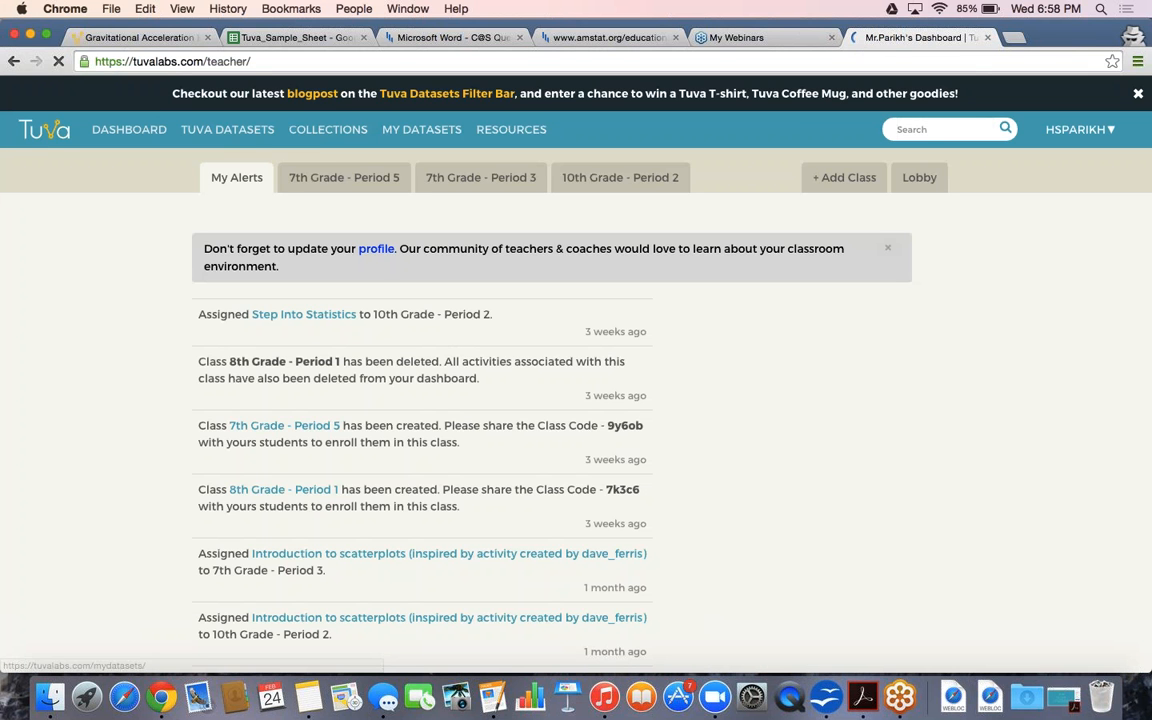
click(331, 144)
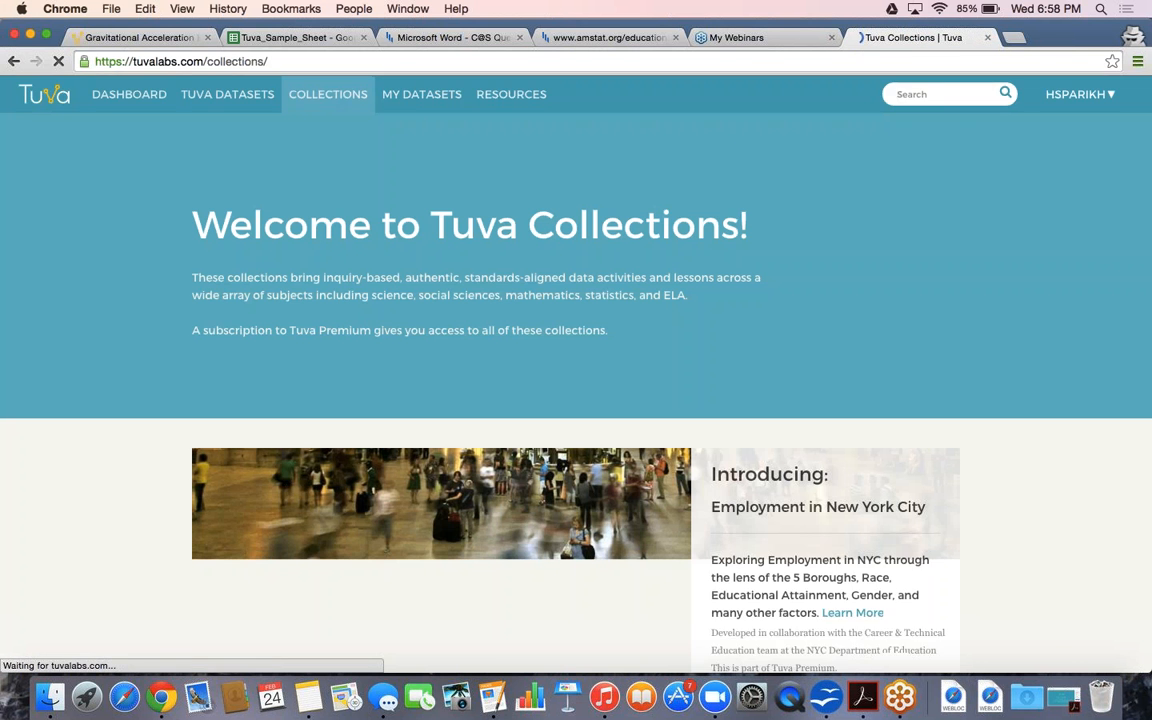
Scroll past the welcome banner to the Model Shop and Signs of Change collections
scroll(197, 377, down, 1)
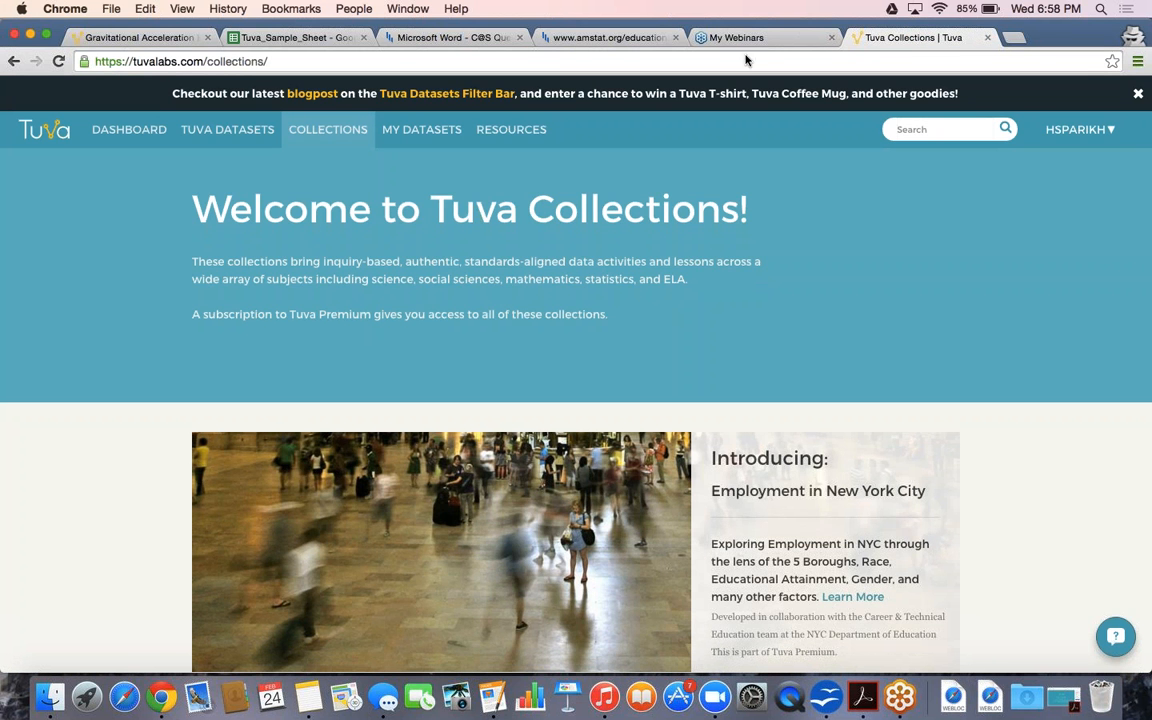
scroll(712, 301, down, 5)
scroll(576, 400, down, 15)
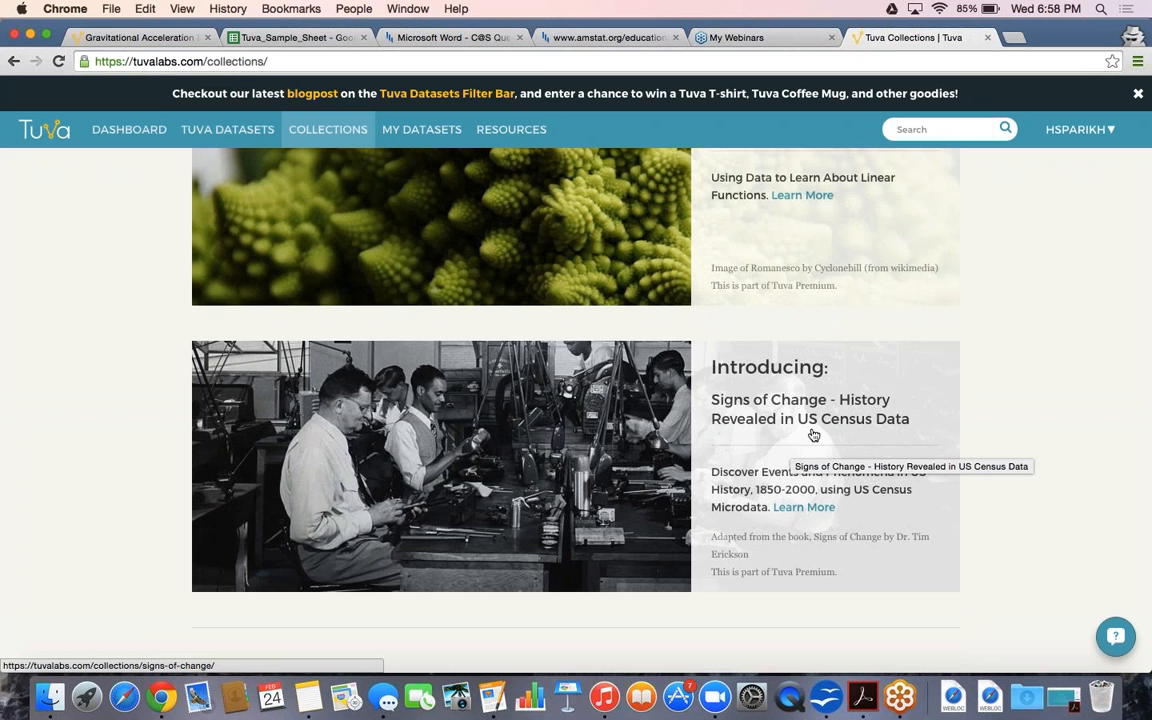
scroll(814, 434, up, 1)
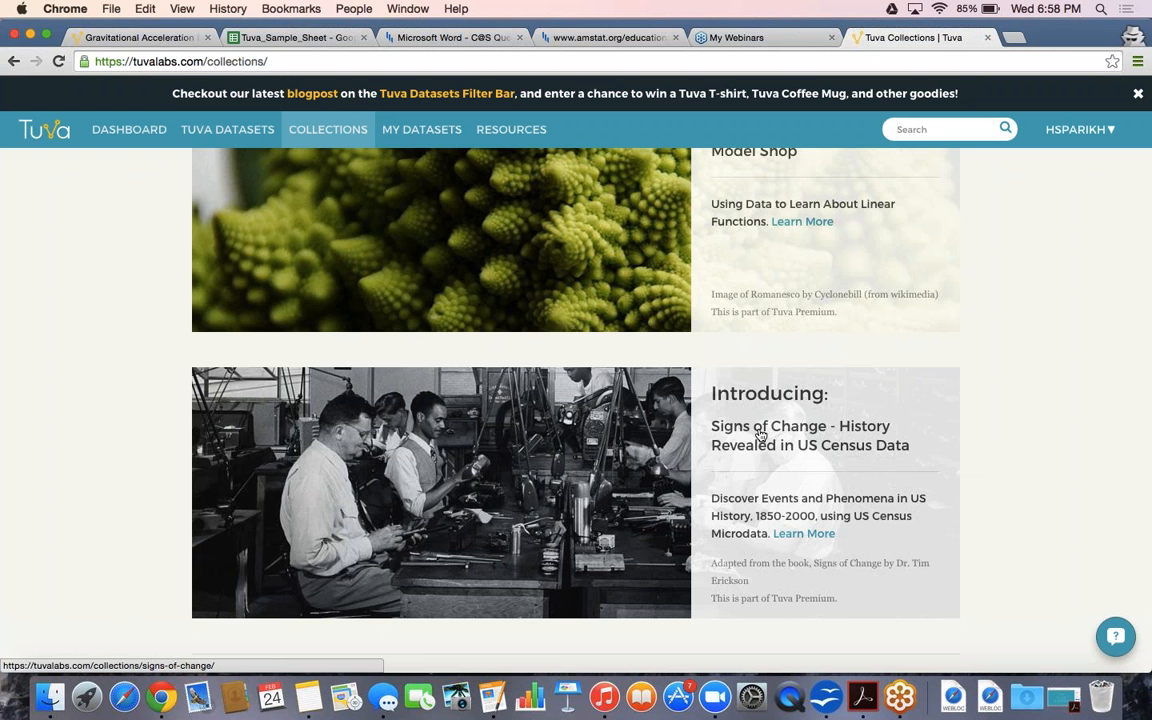
scroll(814, 432, up, 1)
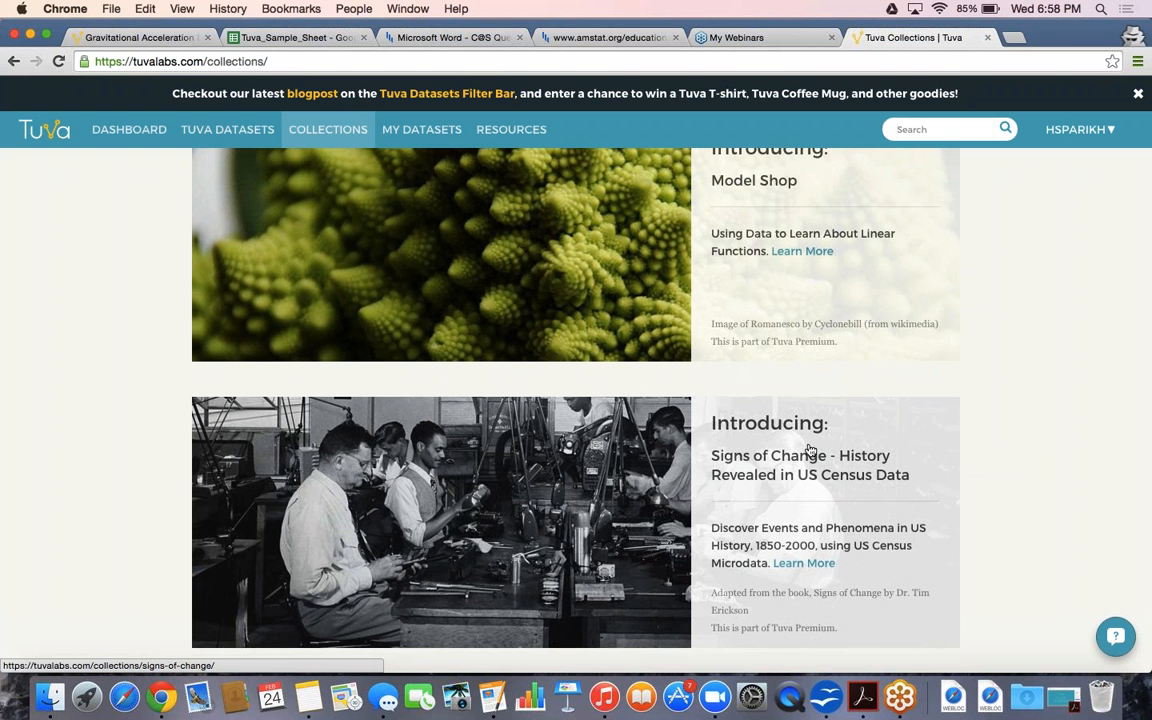
scroll(807, 455, up, 1)
scroll(802, 474, down, 1)
scroll(802, 474, up, 2)
scroll(802, 474, up, 3)
scroll(802, 474, up, 1)
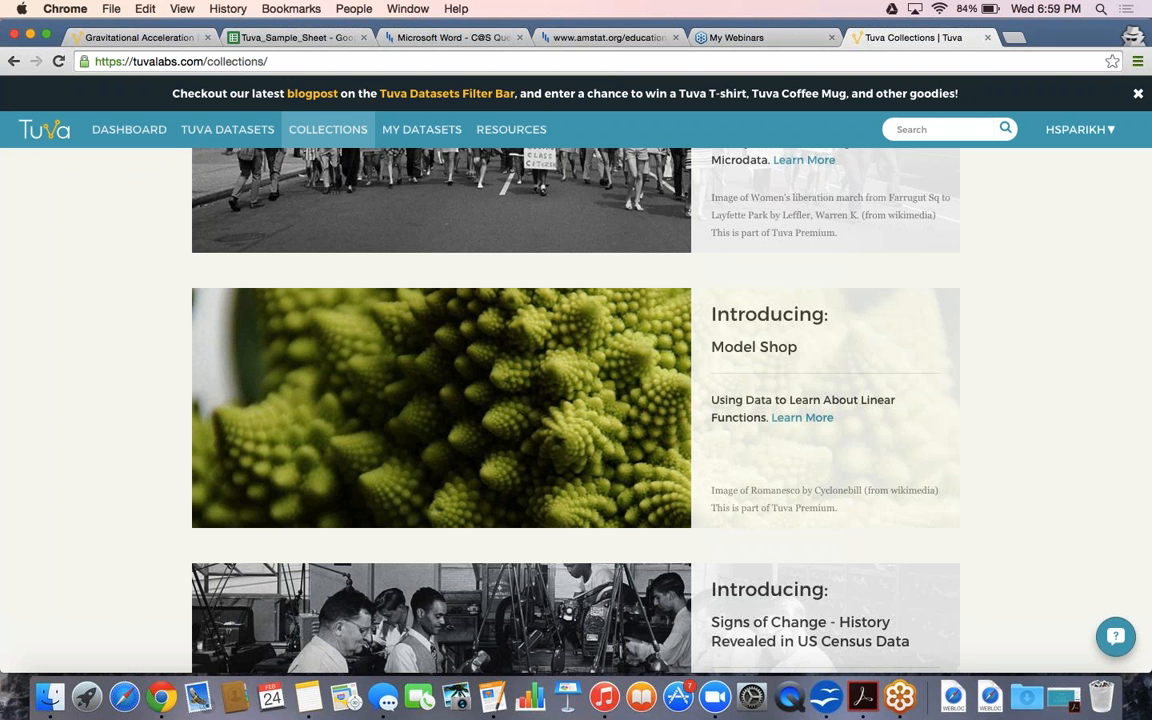
Scroll up to the Employment in New York City and Civic Literacy Through Data collections
scroll(964, 387, up, 2)
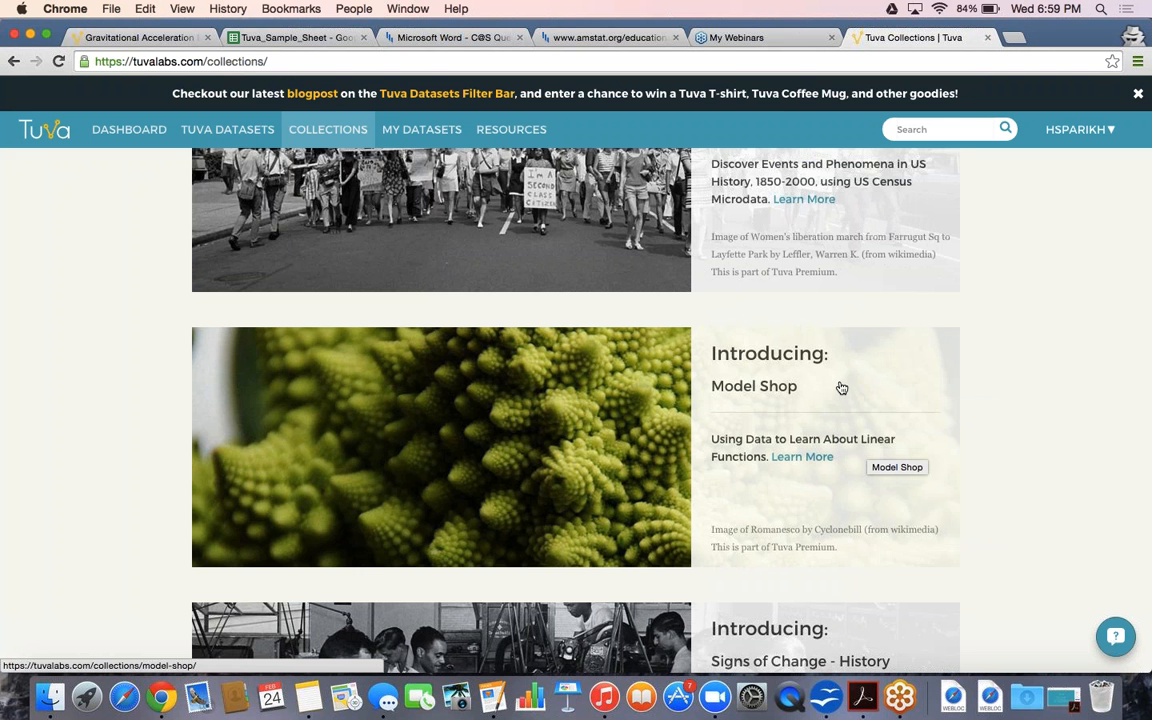
scroll(841, 388, up, 5)
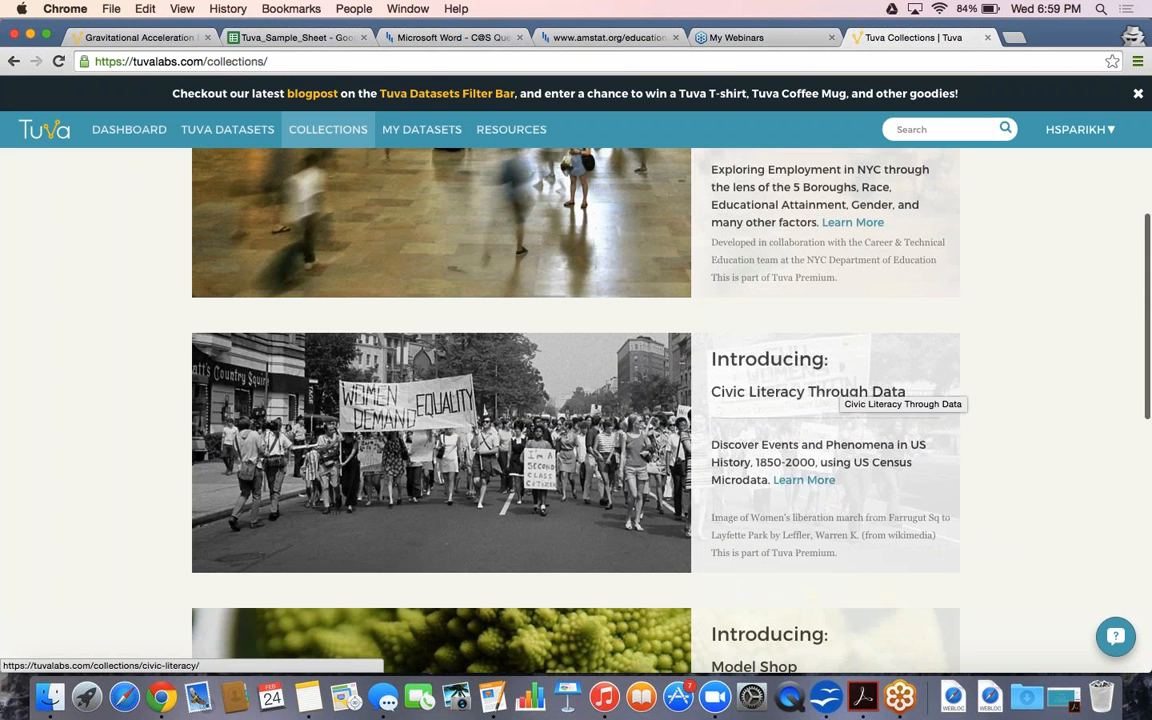
scroll(841, 388, up, 1)
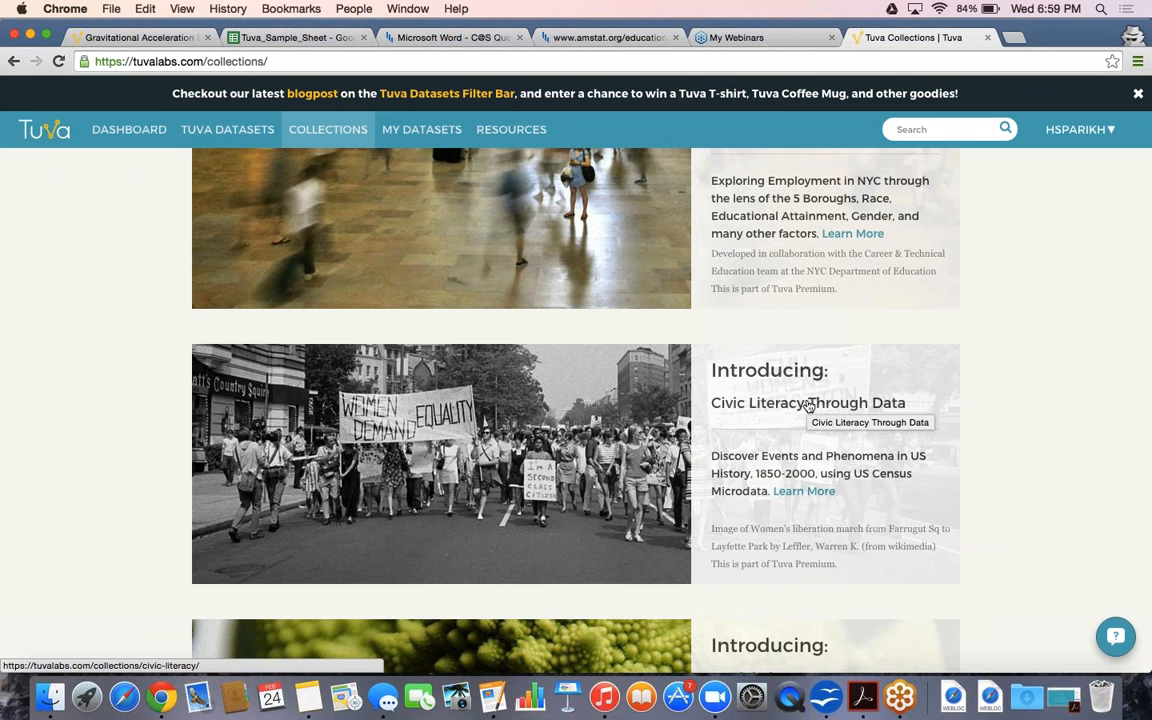
scroll(808, 405, up, 2)
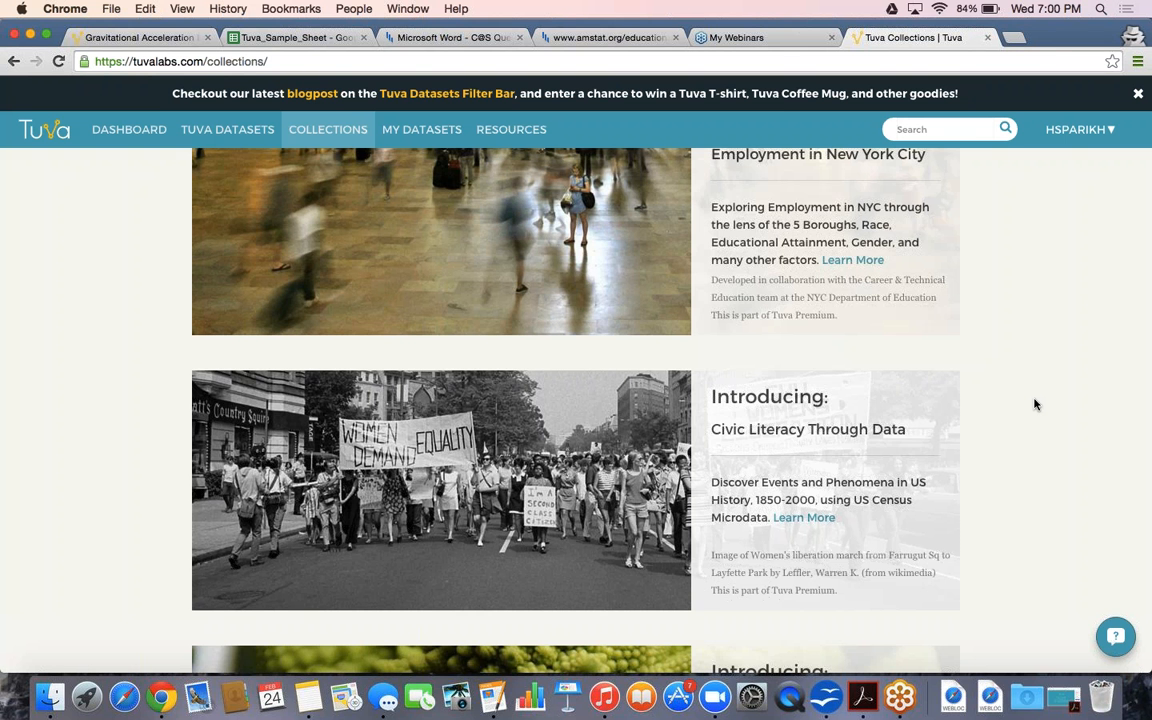
Scroll to the Collections welcome message at the top, then switch over to GoToMeeting
scroll(1035, 404, up, 2)
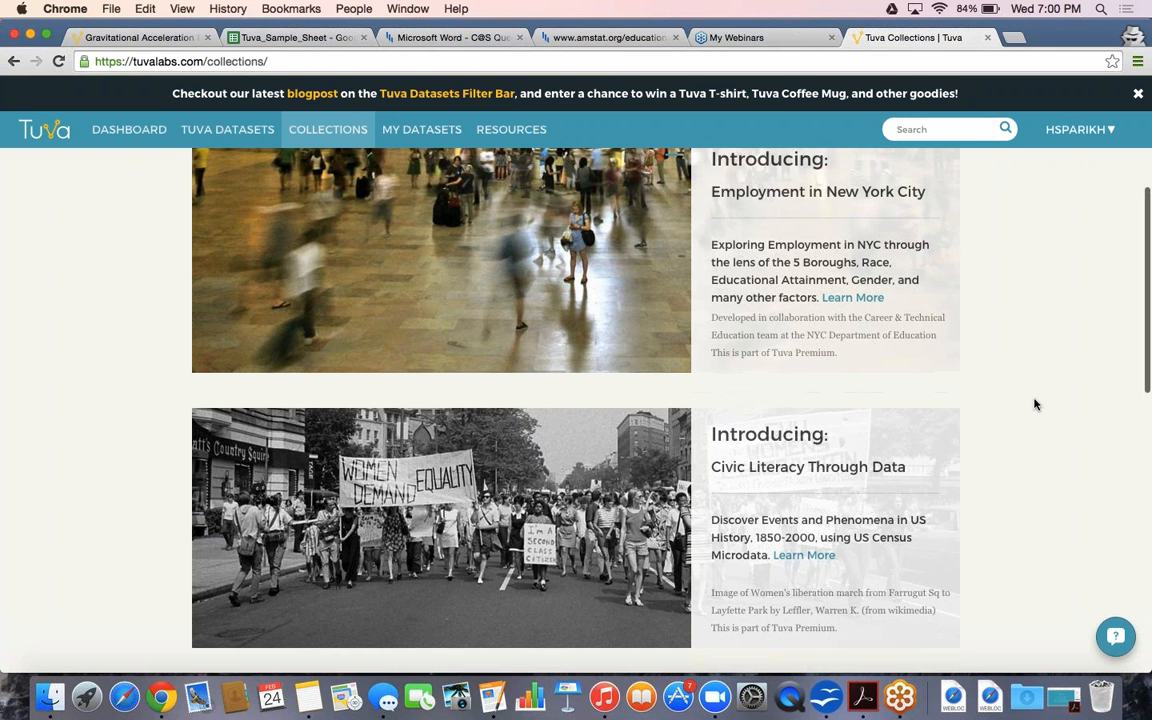
scroll(1035, 404, up, 2)
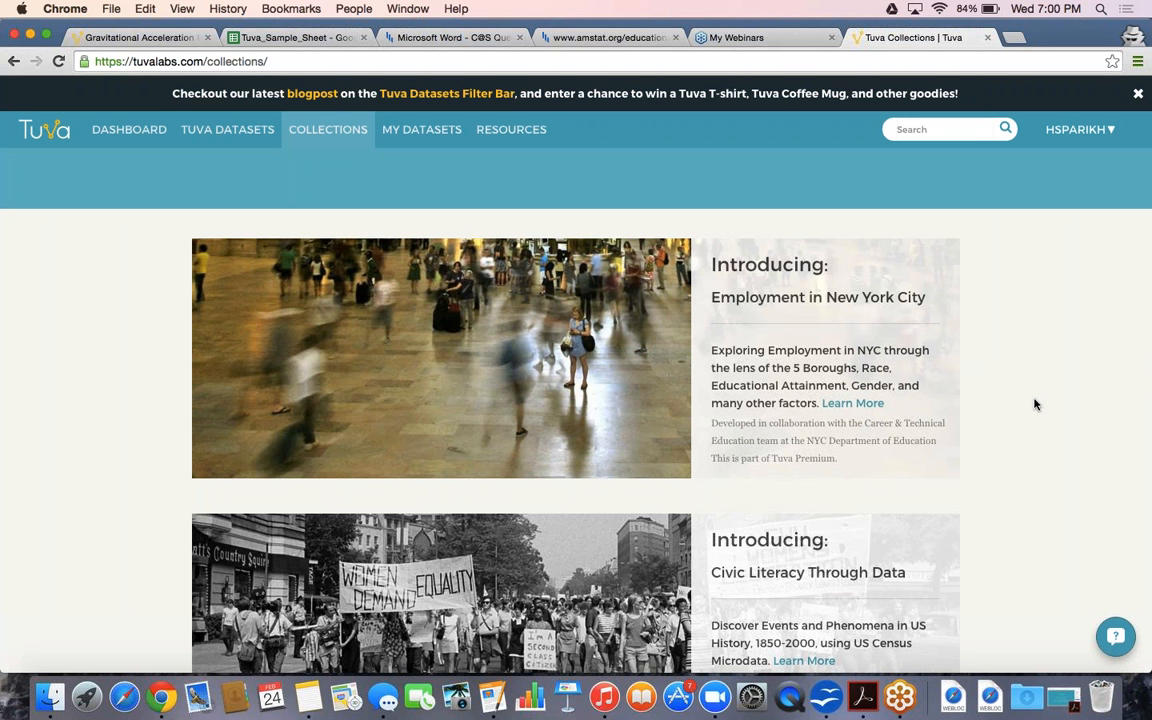
scroll(1035, 404, up, 1)
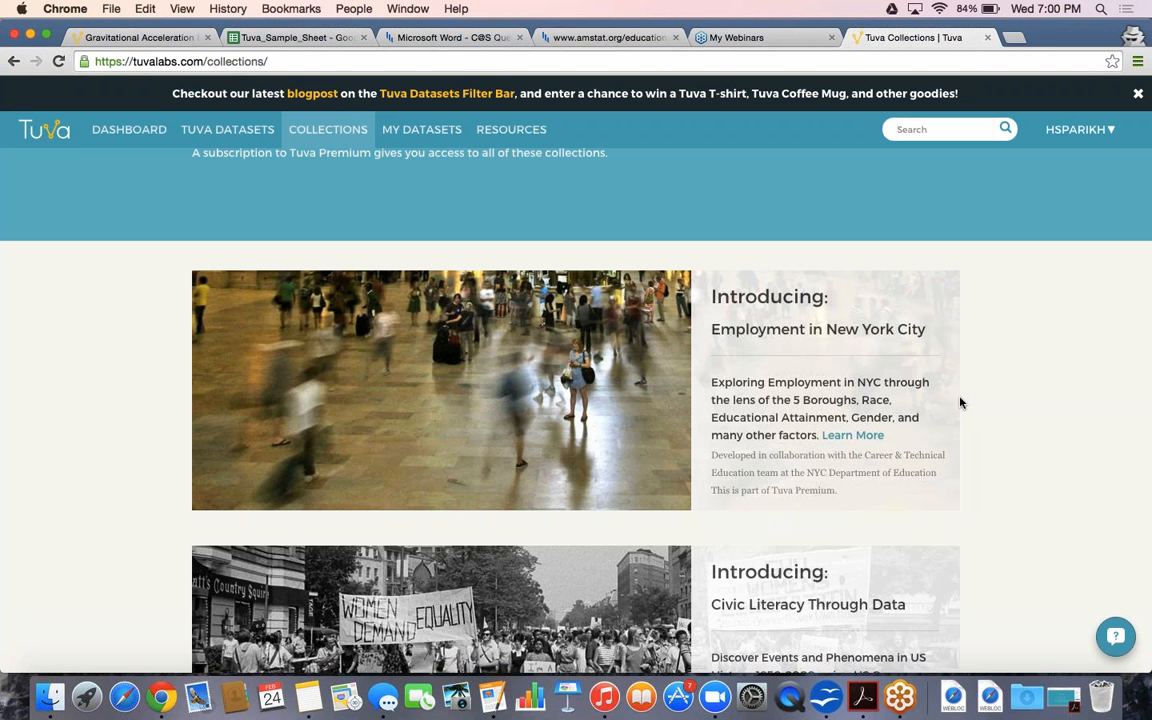
scroll(960, 403, down, 15)
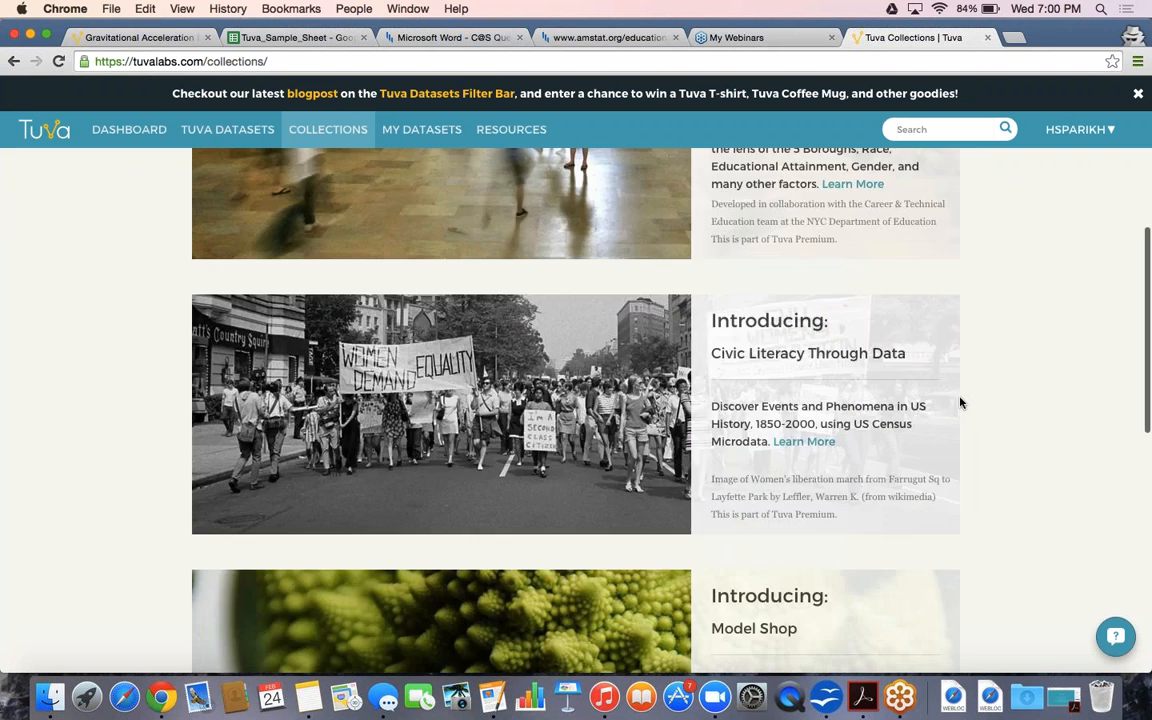
scroll(960, 403, up, 15)
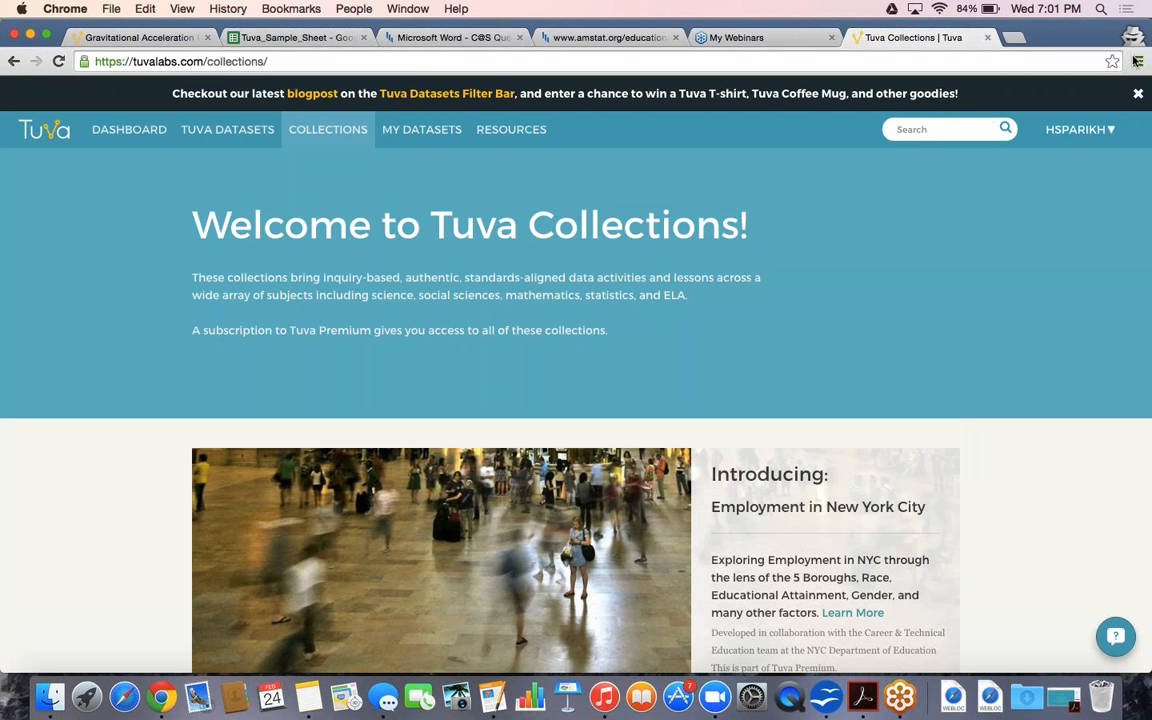
click(1135, 62)
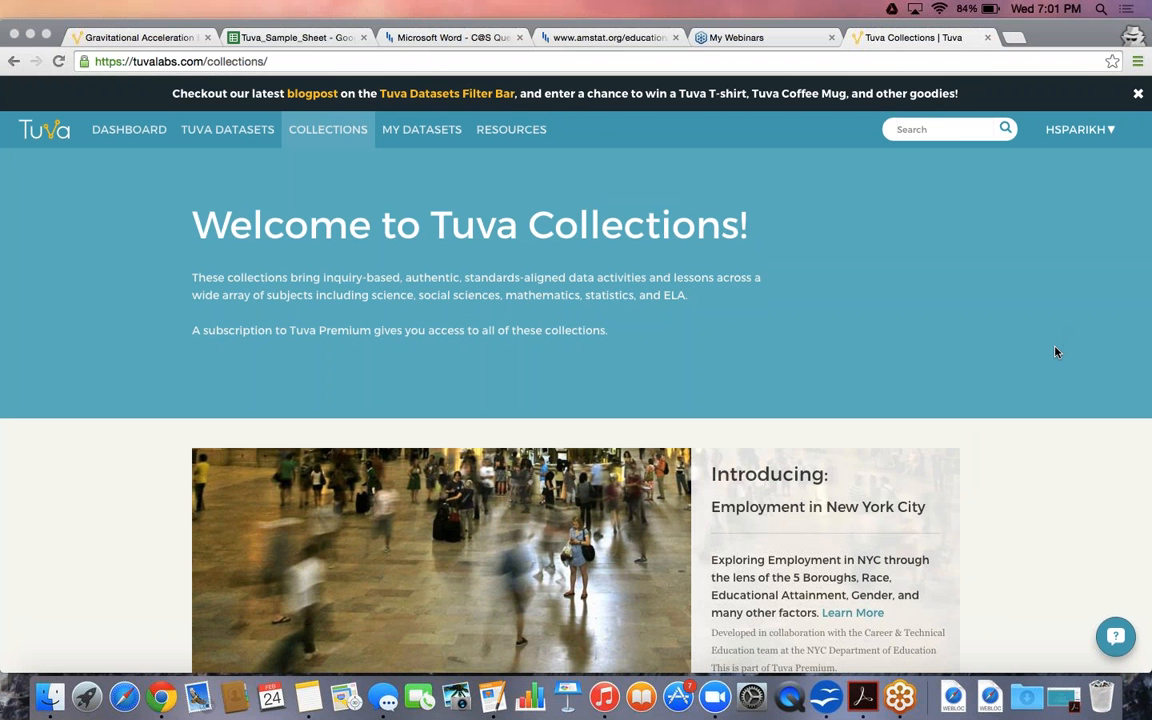